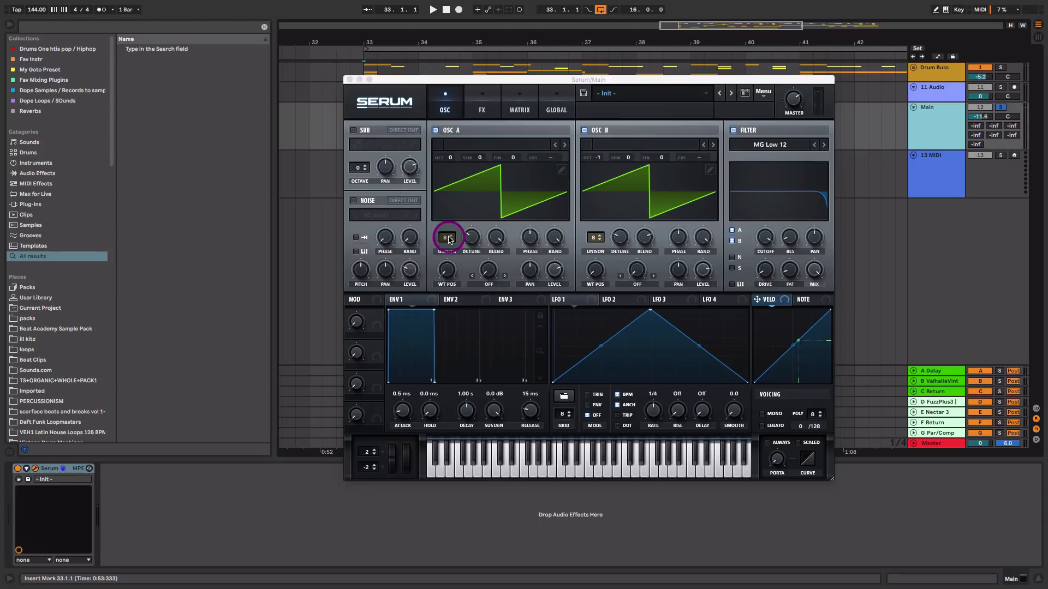
Play back the Serum patch on the Main track, audition its filter, and close the plugin window
key(space)
click(627, 67)
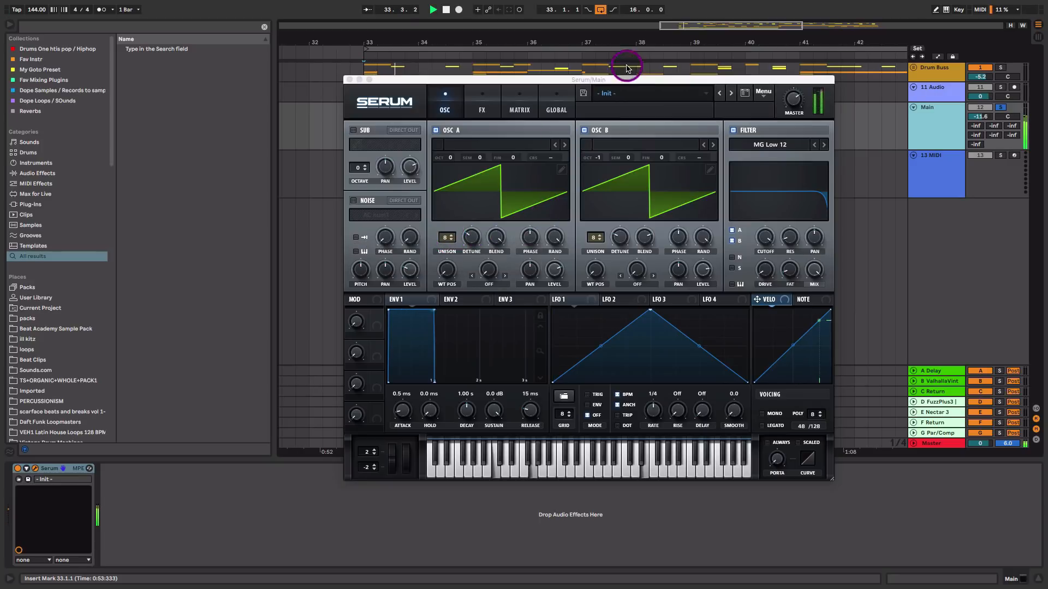
drag(627, 82, 584, 88)
click(725, 243)
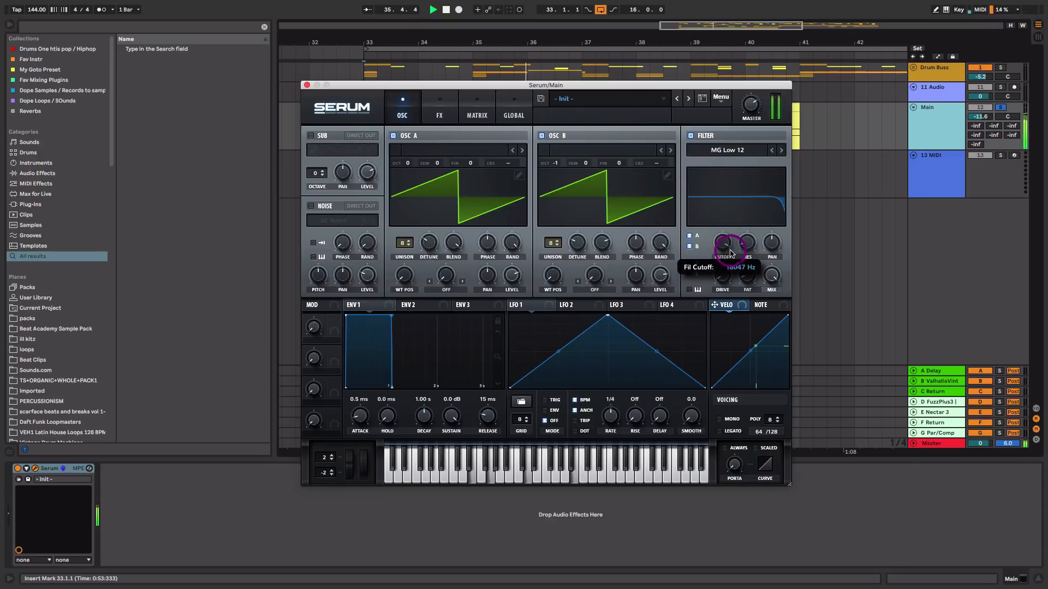
key(space)
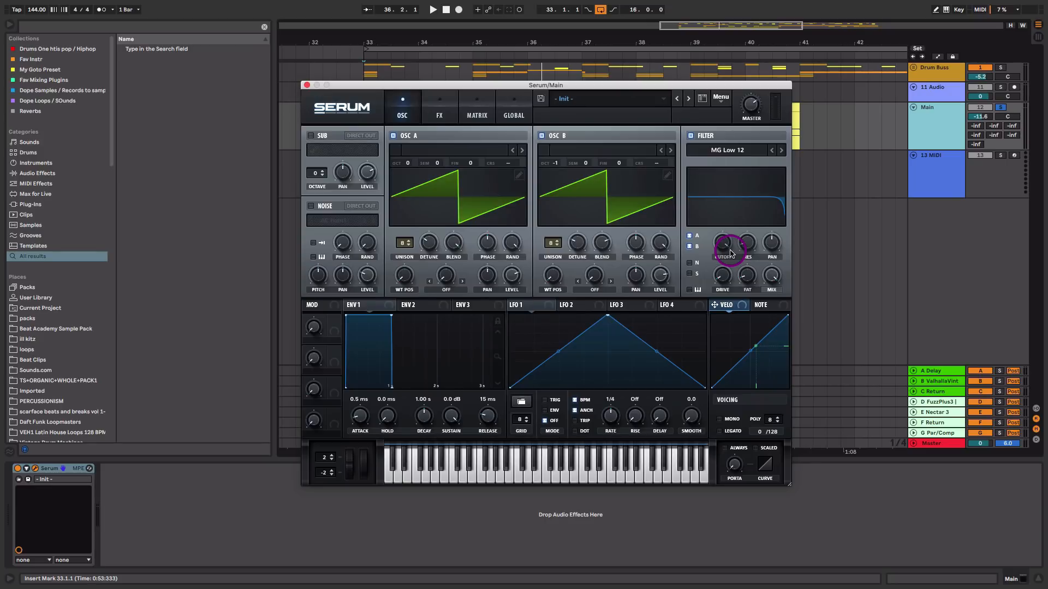
click(307, 85)
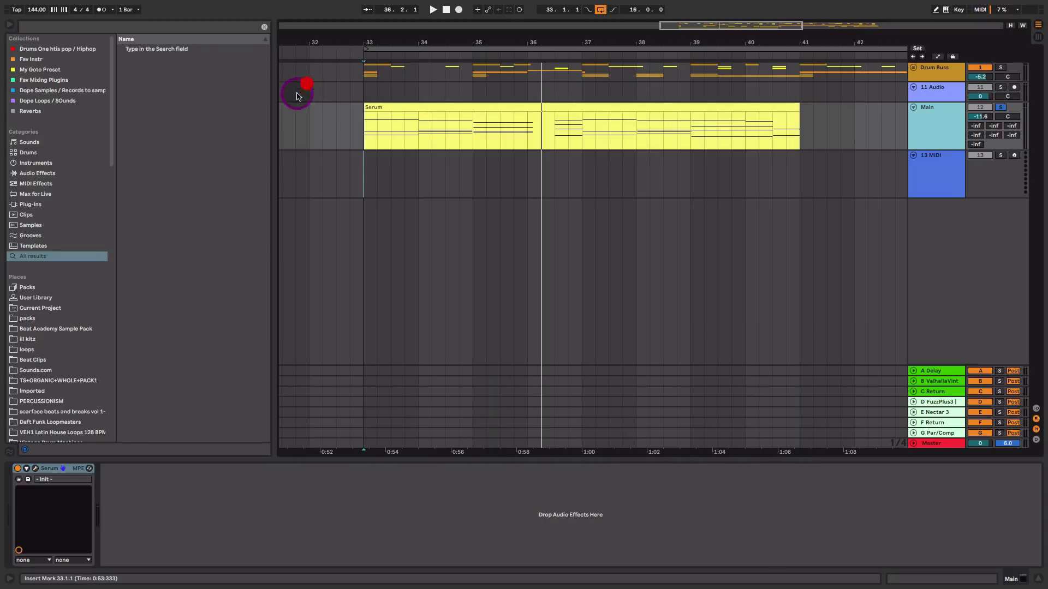
Group the Serum device into an Instrument Rack and show the rack's chain list
click(52, 473)
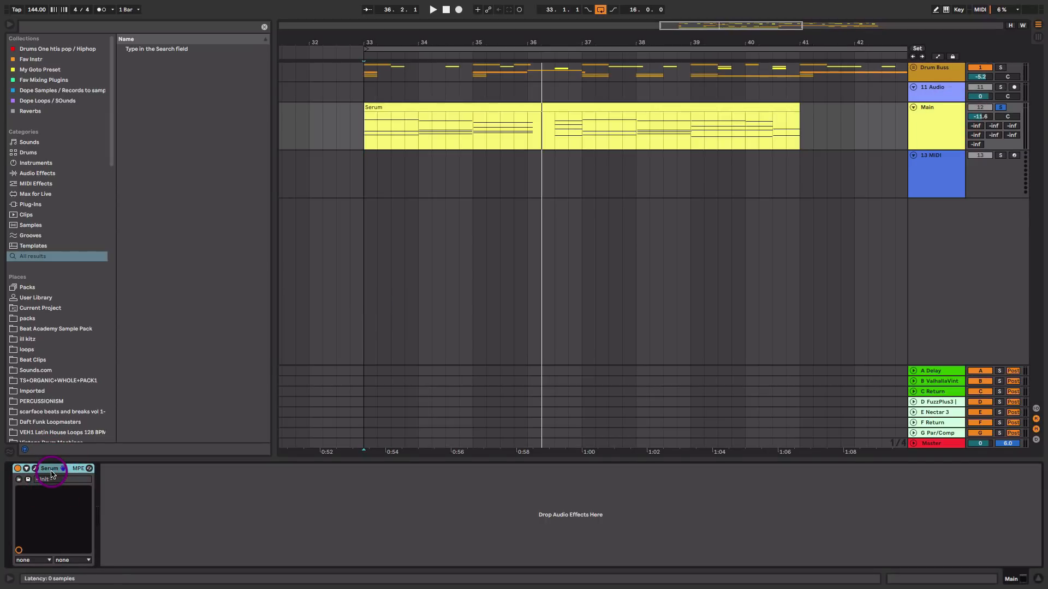
key(ctrl+g)
click(18, 497)
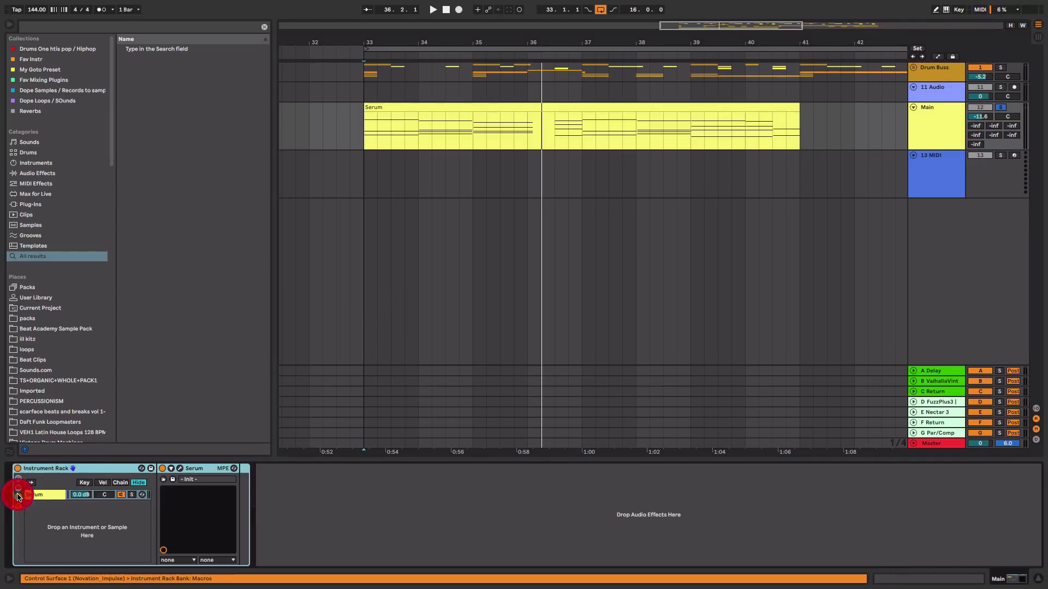
click(40, 497)
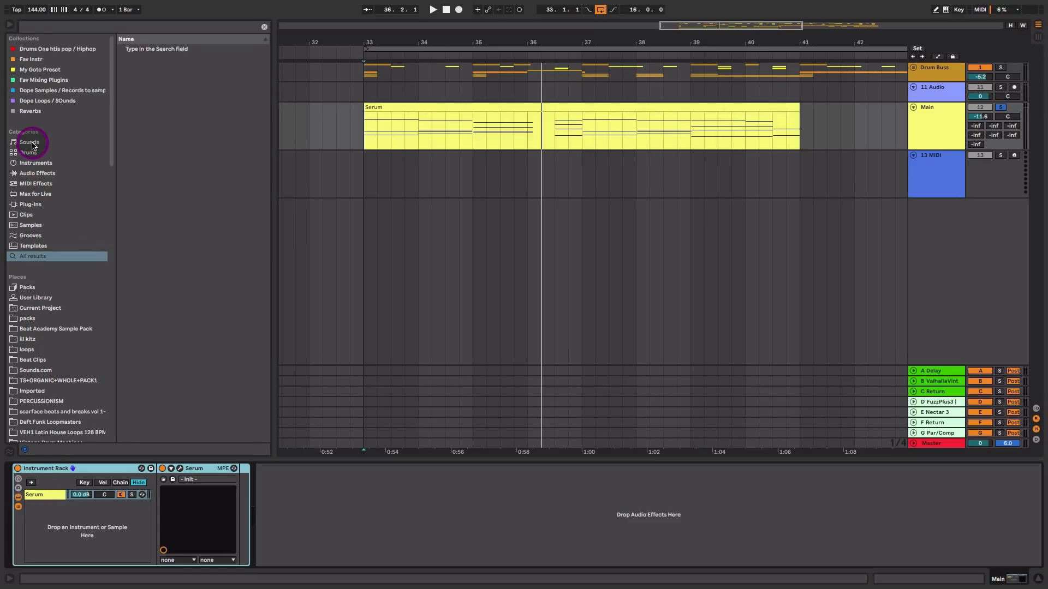
Add Wavetable as a second chain in the rack and set oscillator 1's wavetable position to about 69%
click(32, 162)
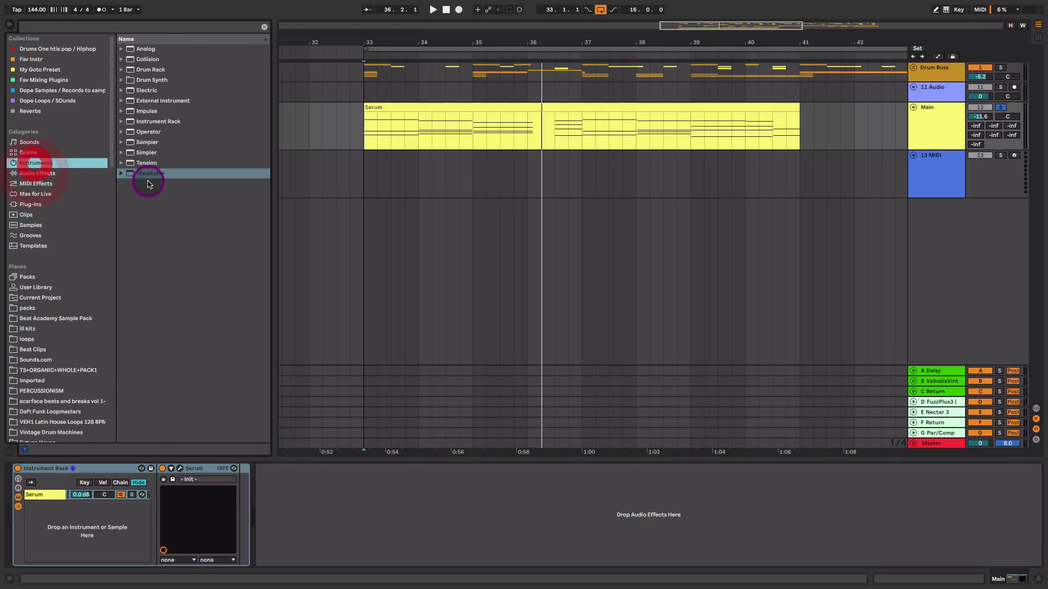
drag(149, 173, 109, 510)
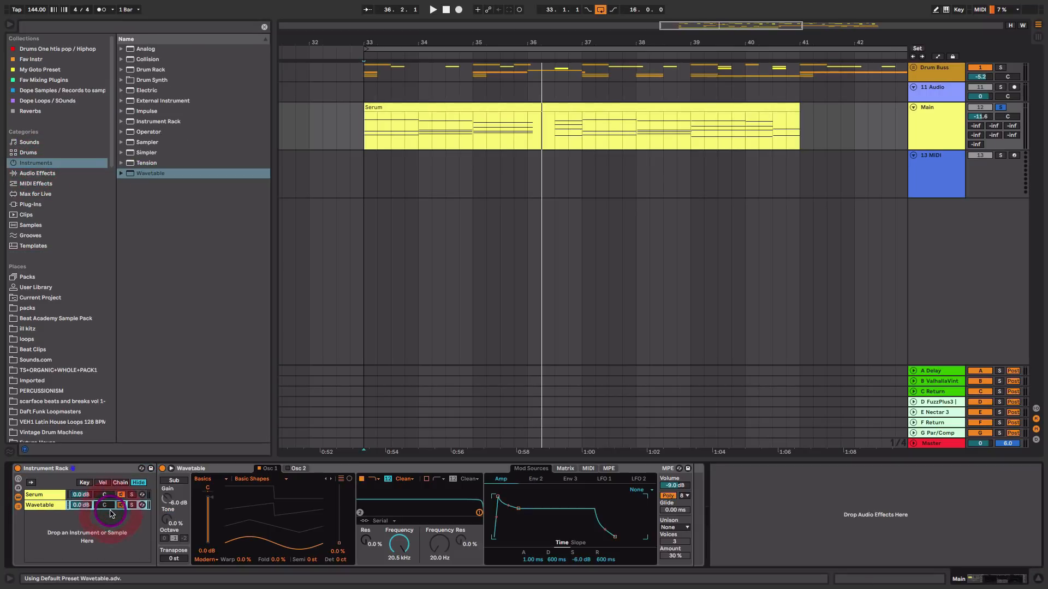
drag(292, 548, 292, 526)
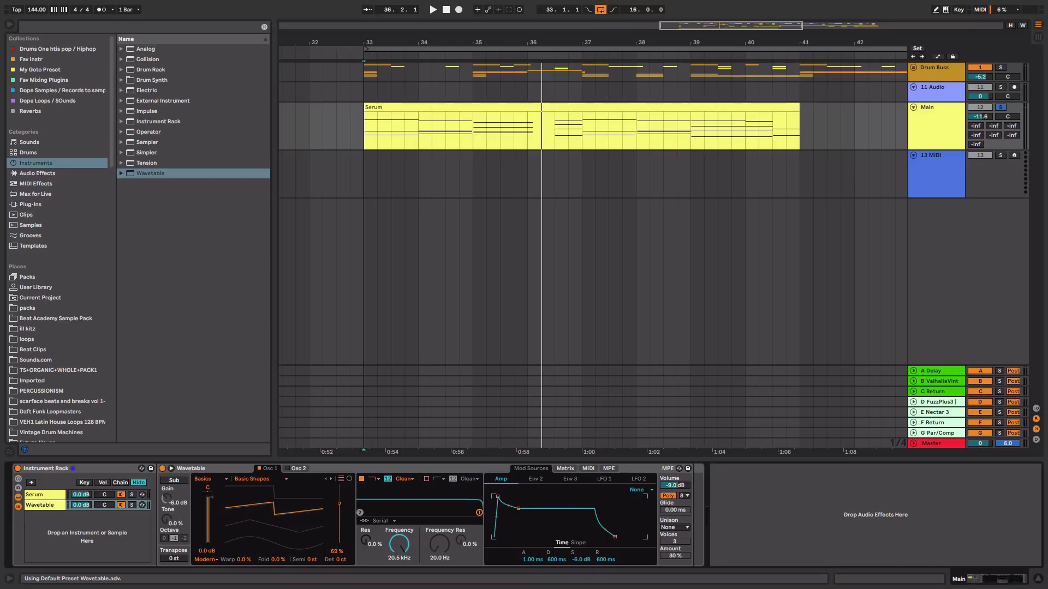
click(109, 495)
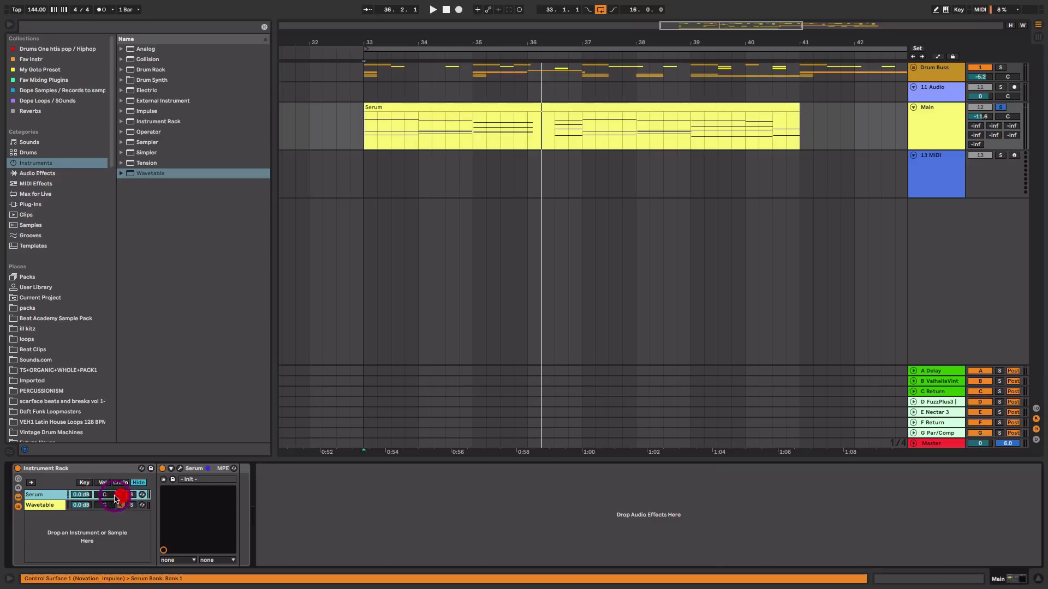
click(44, 504)
Switch Wavetable's unison mode to Noise and audition it during playback
key(space)
drag(285, 516, 285, 514)
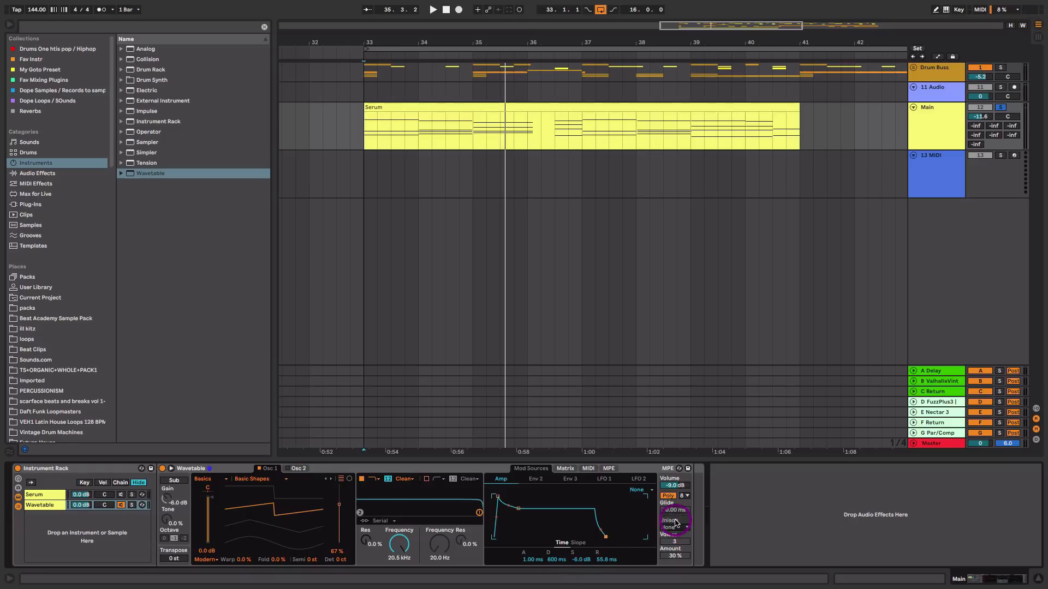
click(678, 533)
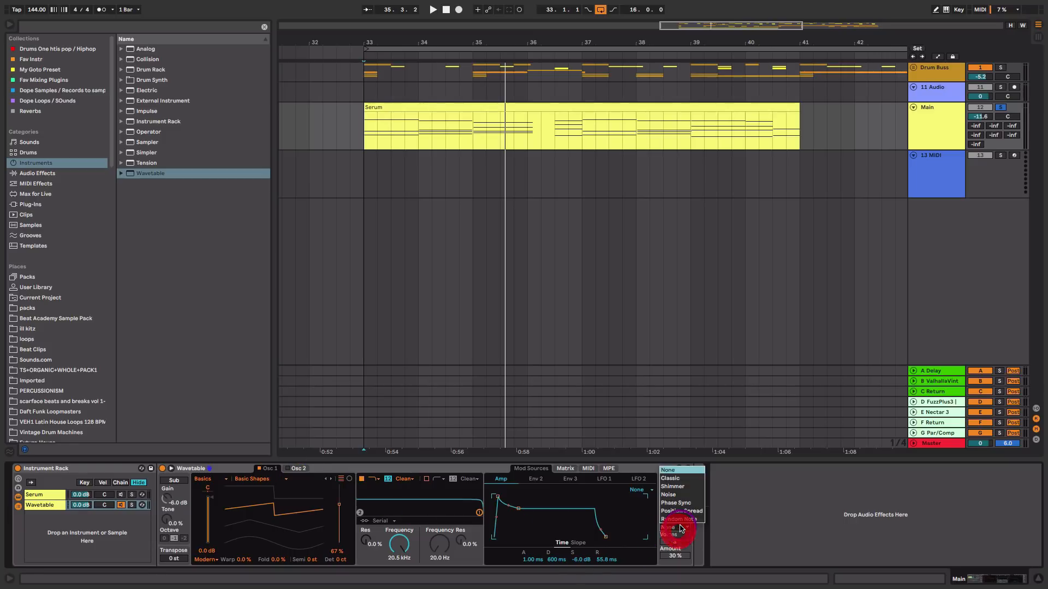
click(686, 495)
key(space)
Set the unison amount to 65% and return the unison mode to None
mouse_move(673, 556)
mouse_down()
mouse_move(673, 539)
mouse_move(673, 553)
mouse_up()
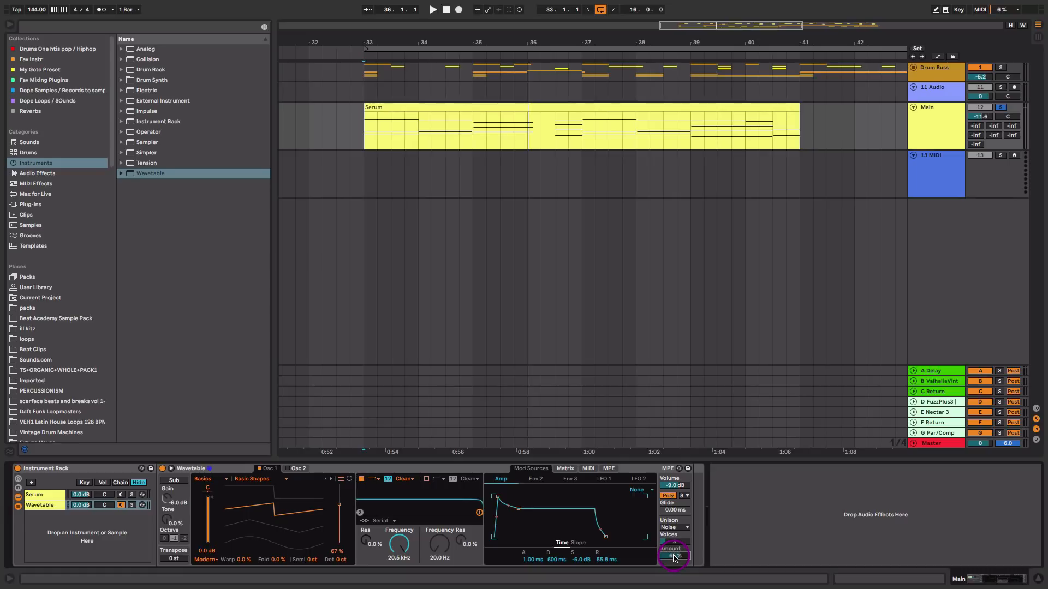
click(675, 527)
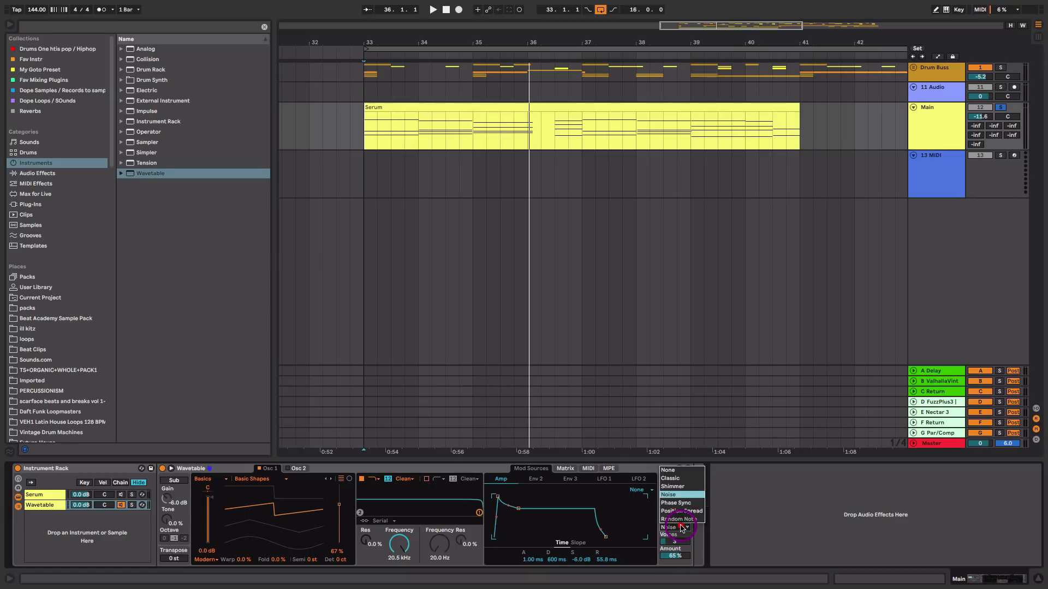
click(683, 470)
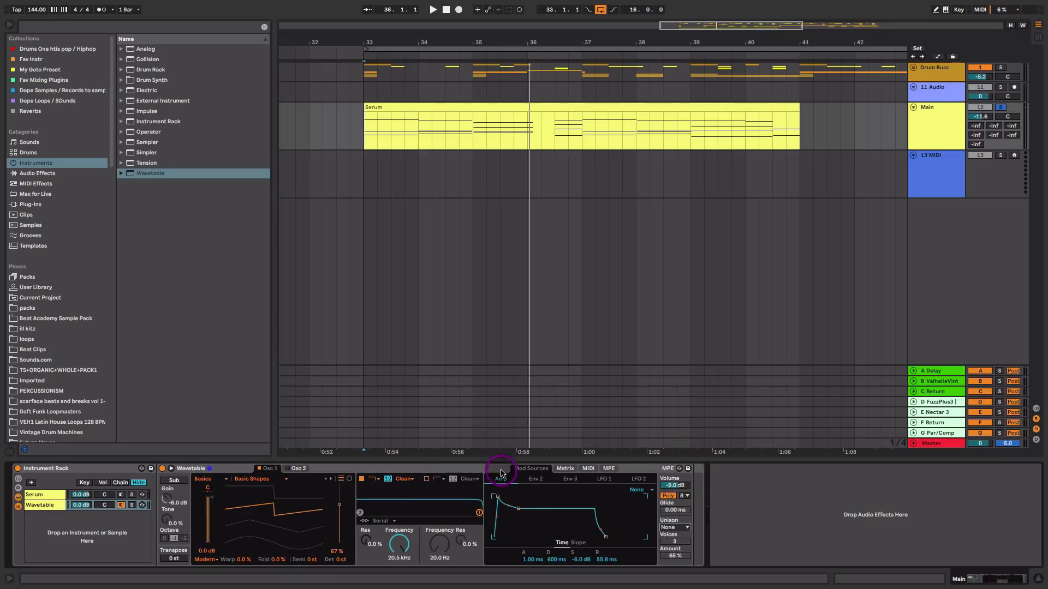
Route LFO 1 to oscillator 1 pitch in the modulation matrix with an amount of 10.1
click(604, 479)
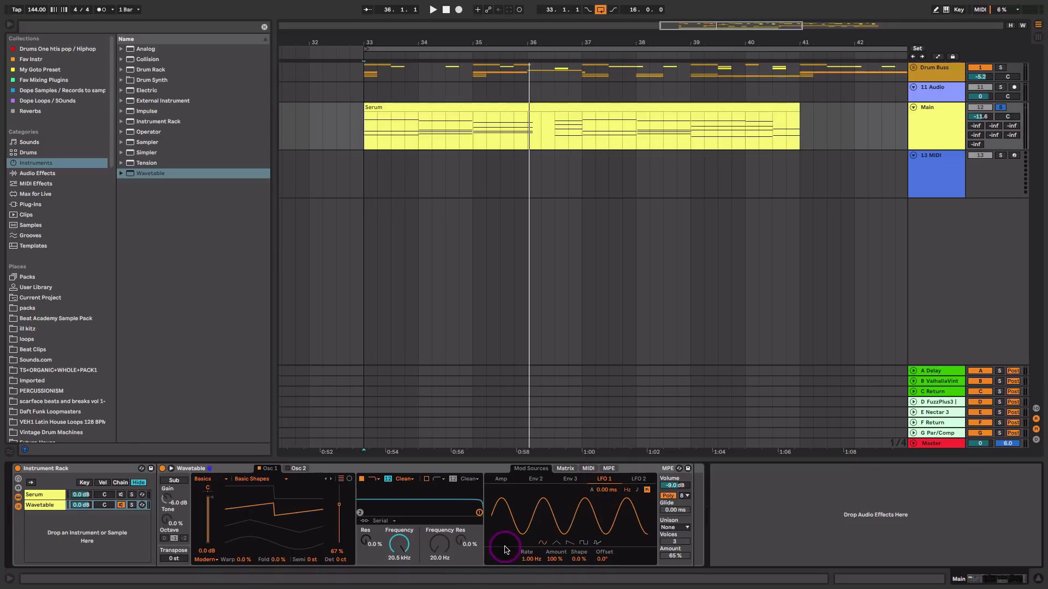
key(space)
click(563, 468)
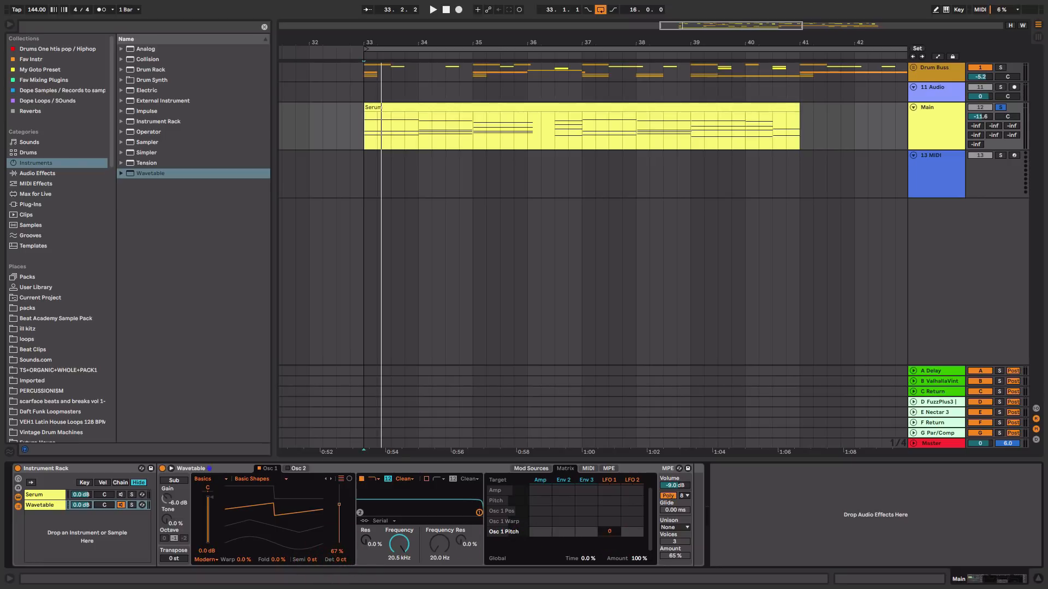
click(609, 533)
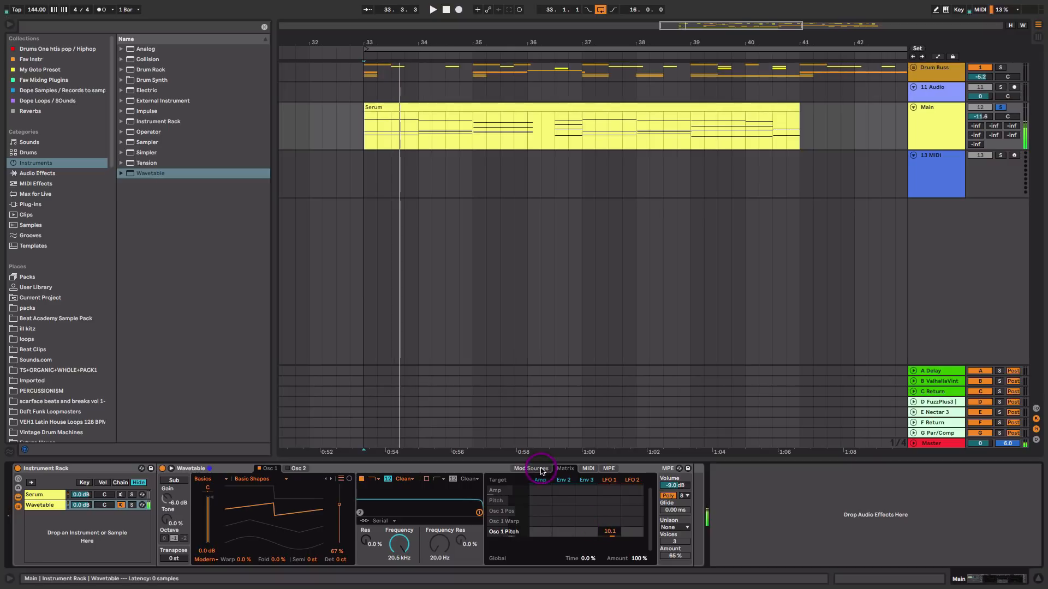
Set LFO 1's rate to 30.00 Hz and its amount to 3.1%
click(539, 469)
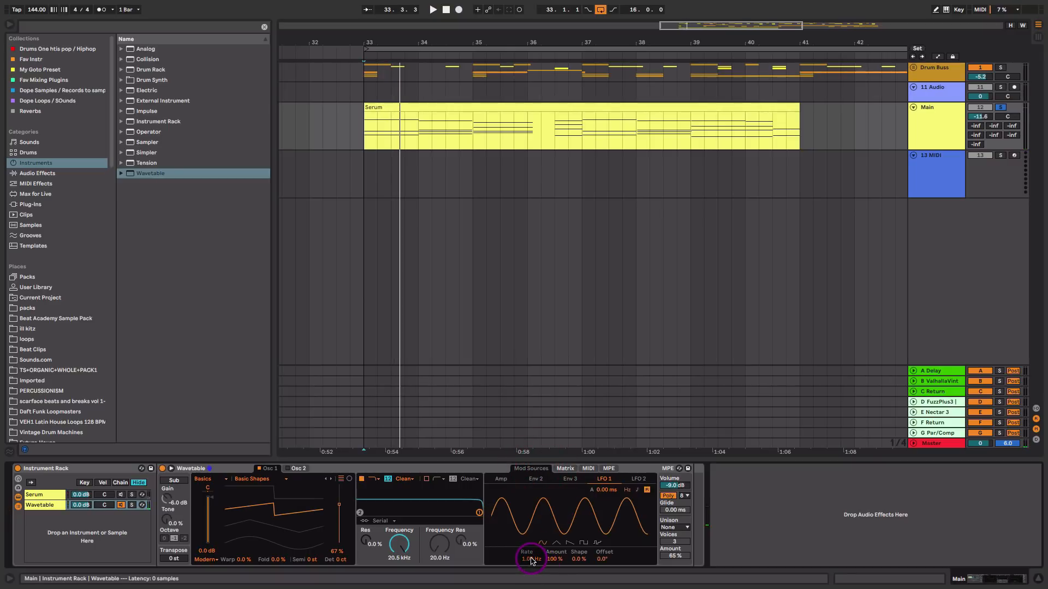
key(space)
drag(532, 560, 532, 481)
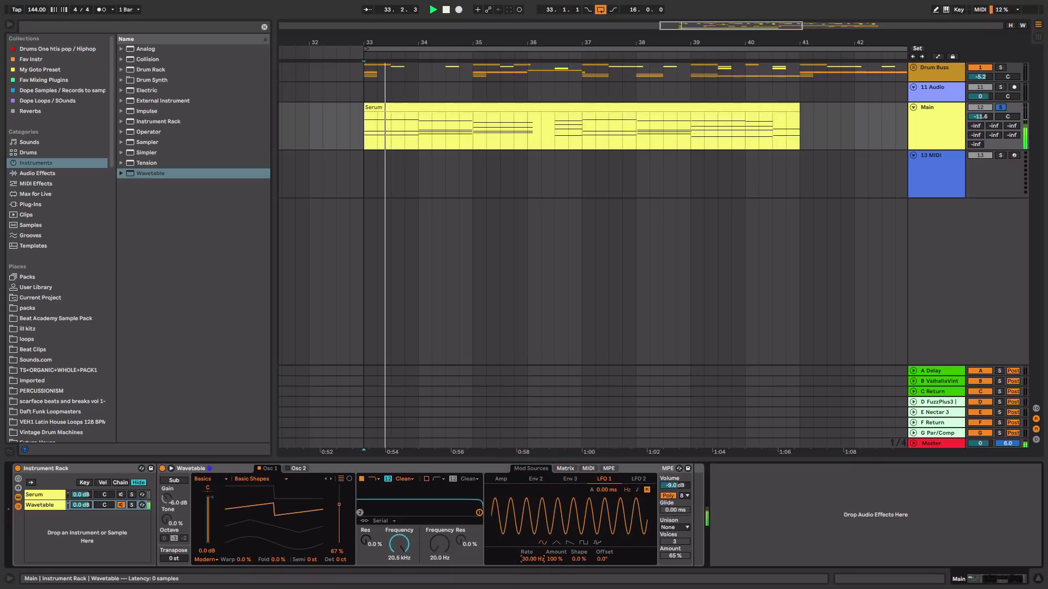
key(space)
key(space)
mouse_move(553, 559)
mouse_down()
mouse_move(553, 588)
mouse_move(533, 557)
mouse_move(555, 553)
mouse_up()
click(555, 562)
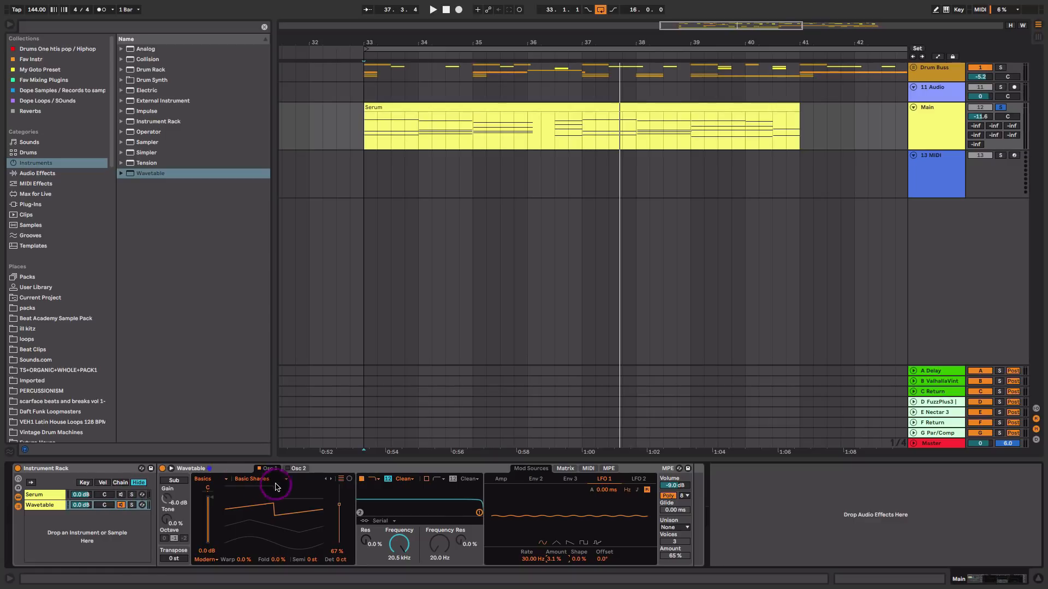
Load the White Noise wavetable into oscillator 2 and lower its gain to about -1.4 dB
click(290, 471)
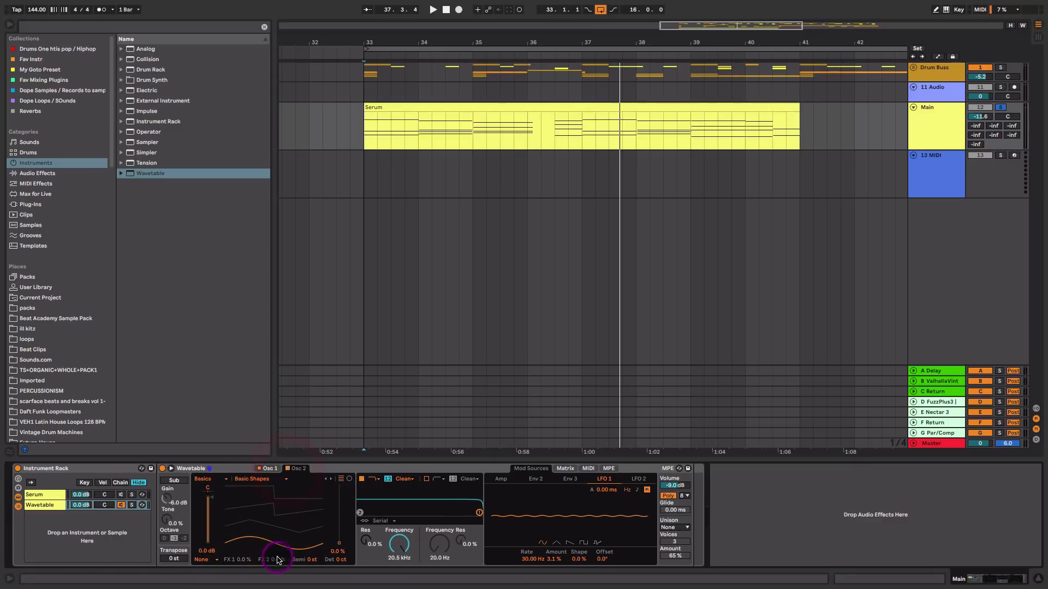
click(276, 481)
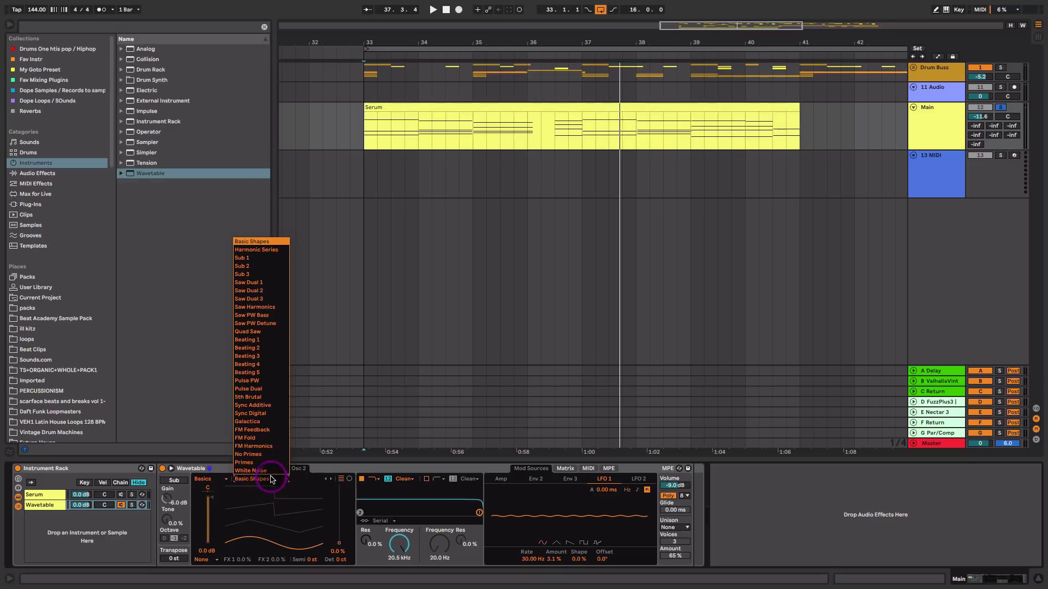
click(264, 470)
key(space)
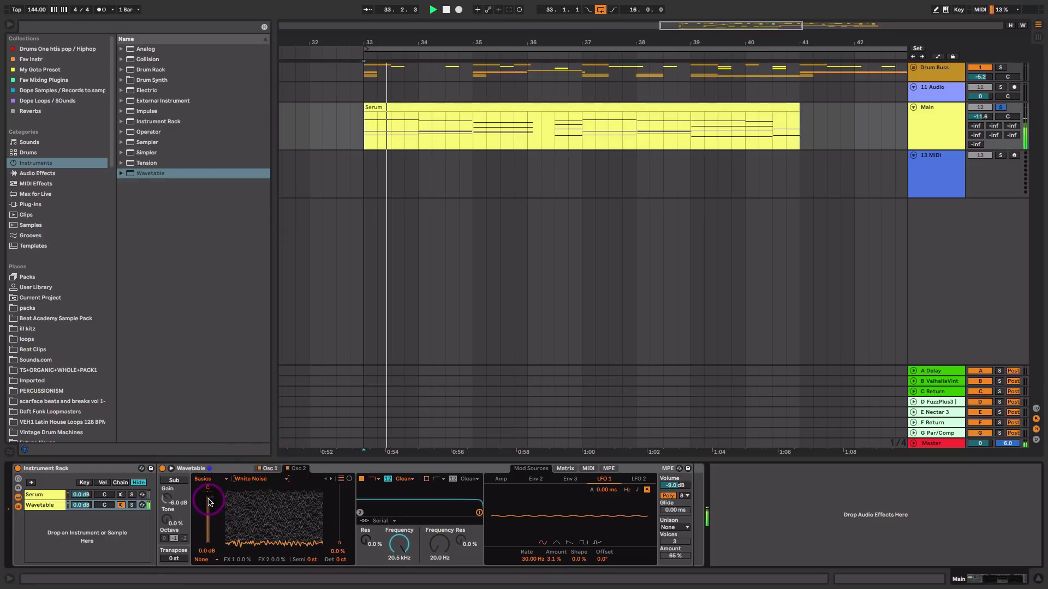
drag(208, 502, 208, 509)
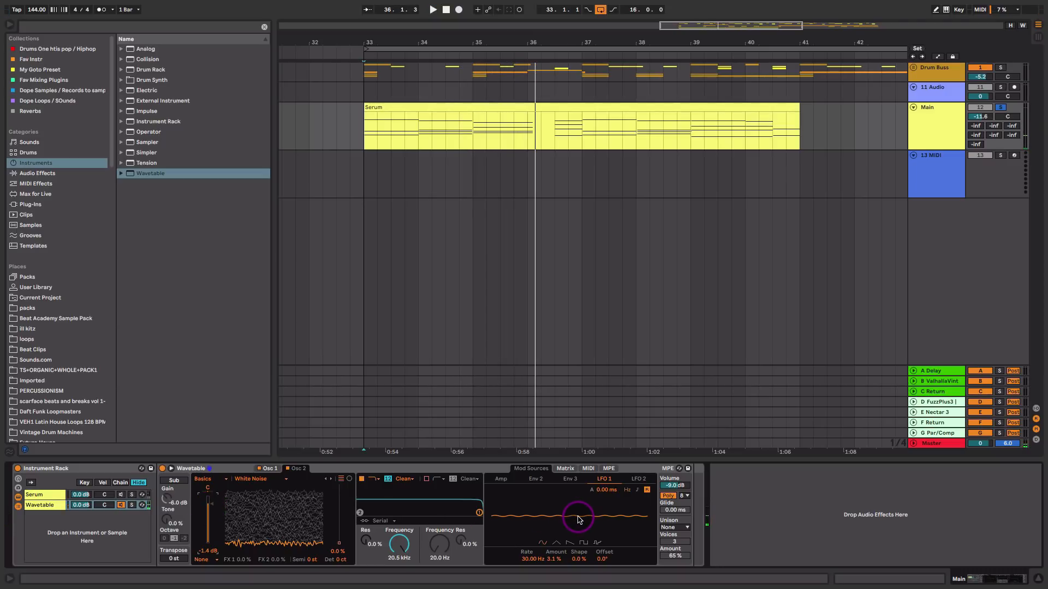
Switch back to oscillator 1 and inspect the LFO 1 routing in the modulation matrix
click(288, 468)
click(270, 469)
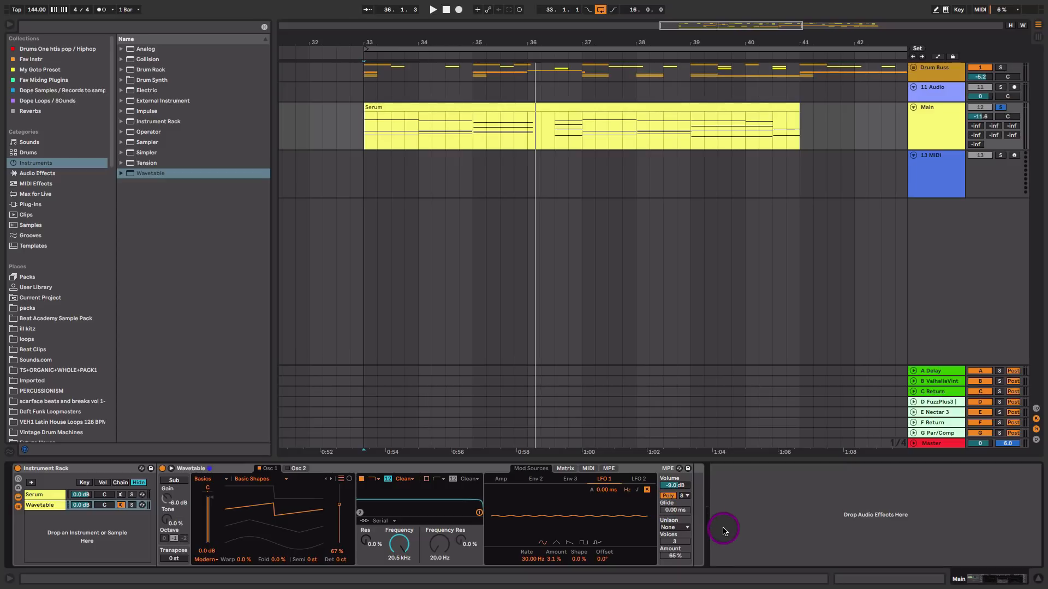
click(563, 469)
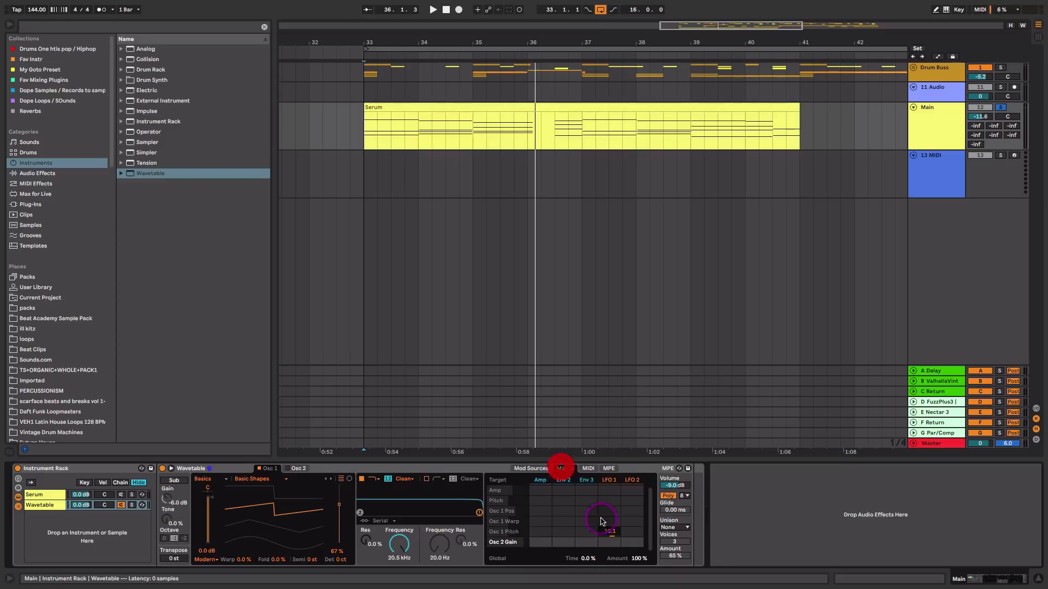
click(607, 530)
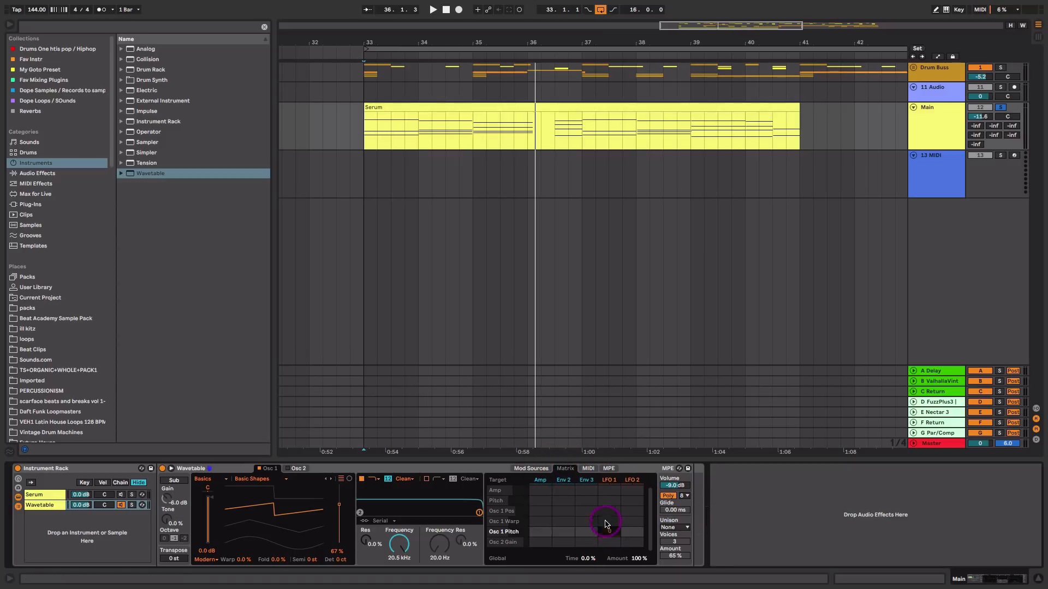
Set Wavetable's unison mode to Noise and the unison amount to 55%
click(531, 469)
click(675, 527)
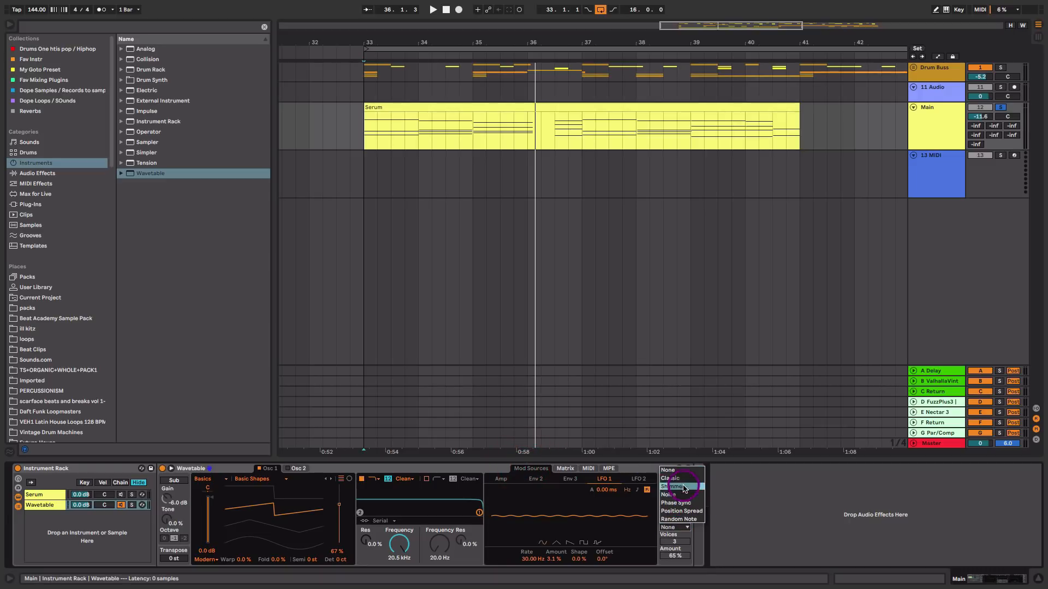
click(682, 496)
key(space)
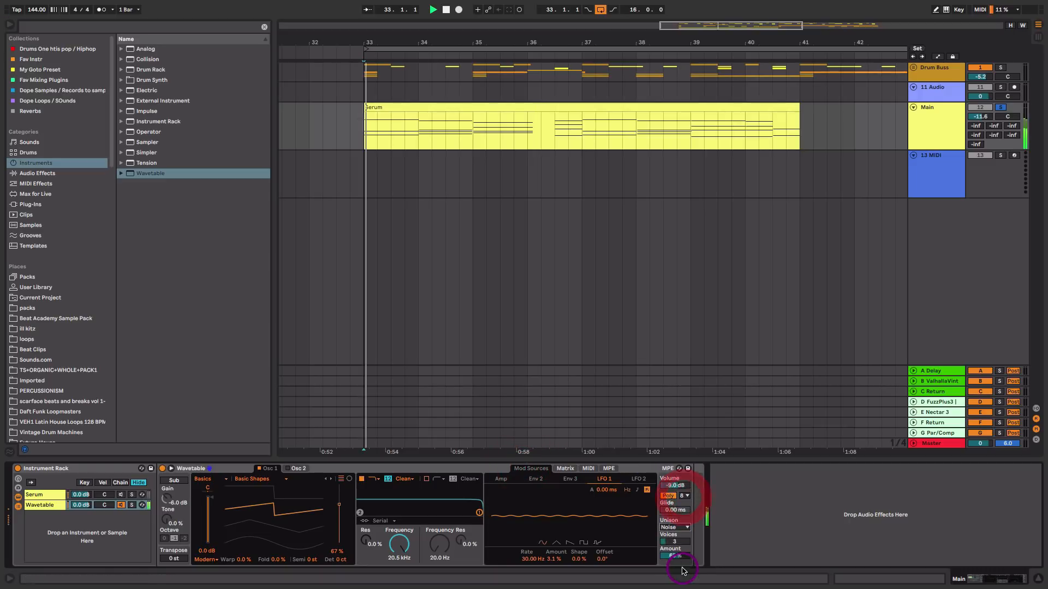
mouse_move(680, 560)
mouse_down()
mouse_move(677, 545)
mouse_move(679, 563)
mouse_up()
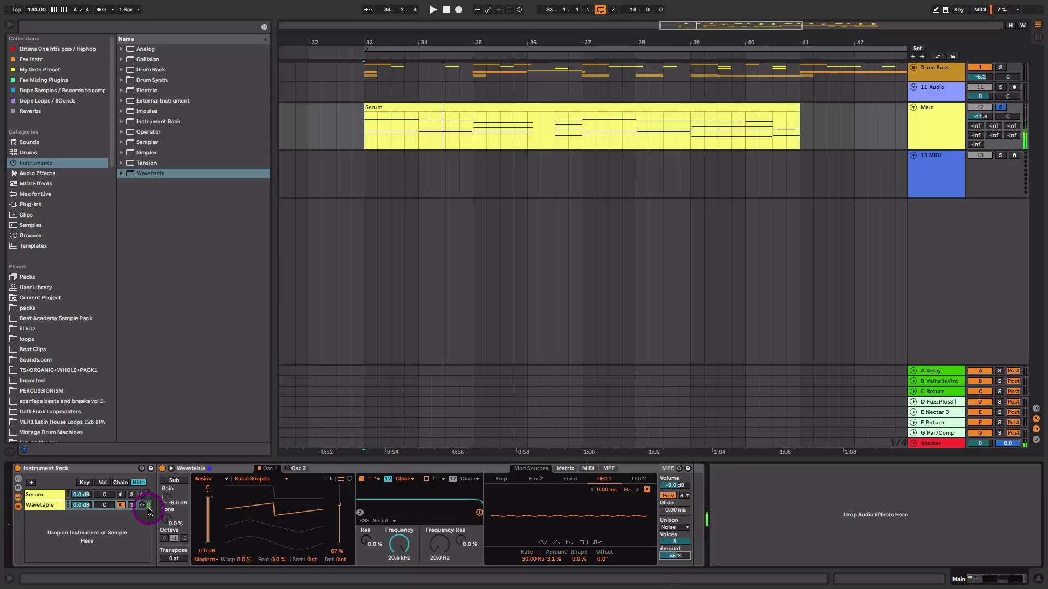
Play both rack chains together and lower the Wavetable chain's volume beneath the Serum chain
click(120, 496)
key(space)
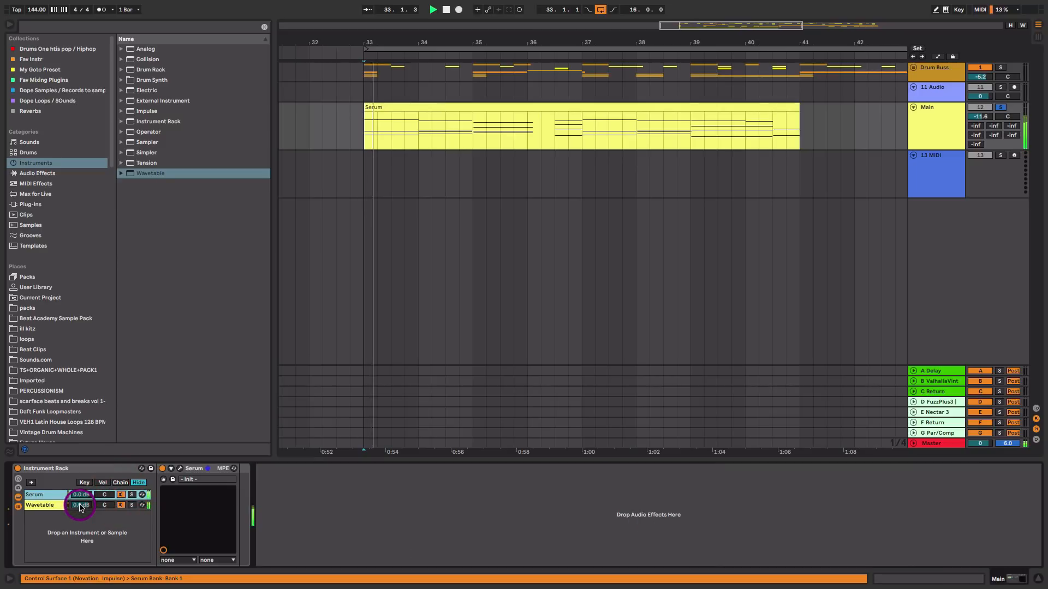
drag(81, 505, 81, 516)
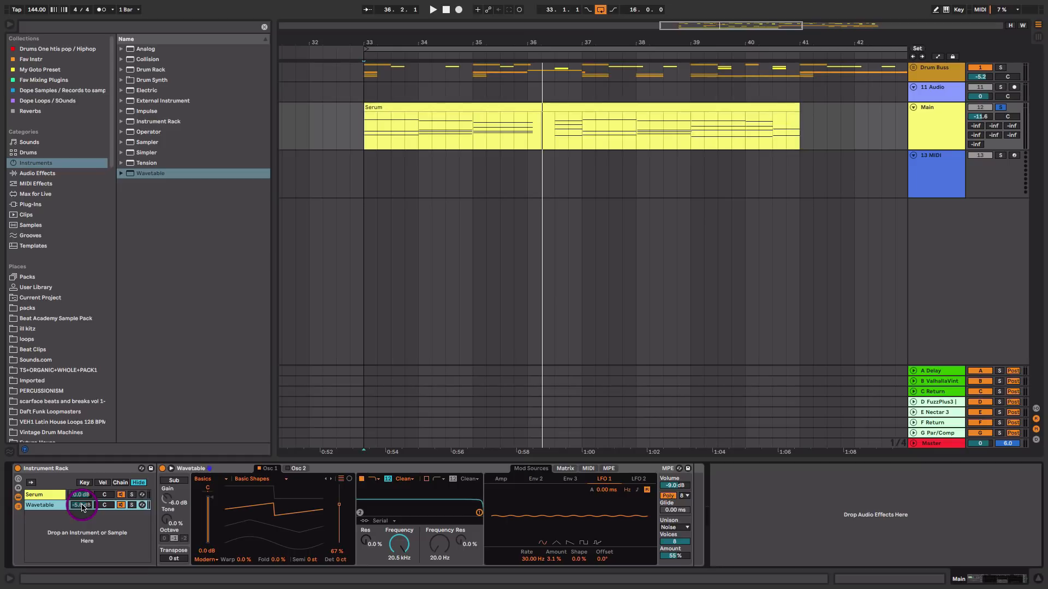
click(83, 495)
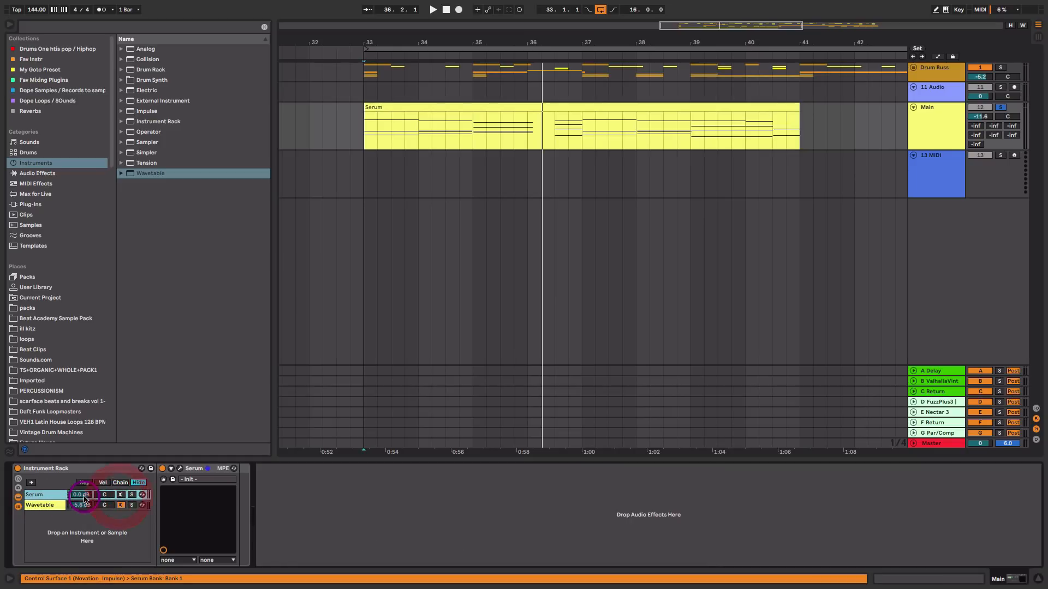
Open the Wavetable chain, set its filter circuit to OSR and raise the filter drive to about 5.81 dB while auditioning
key(space)
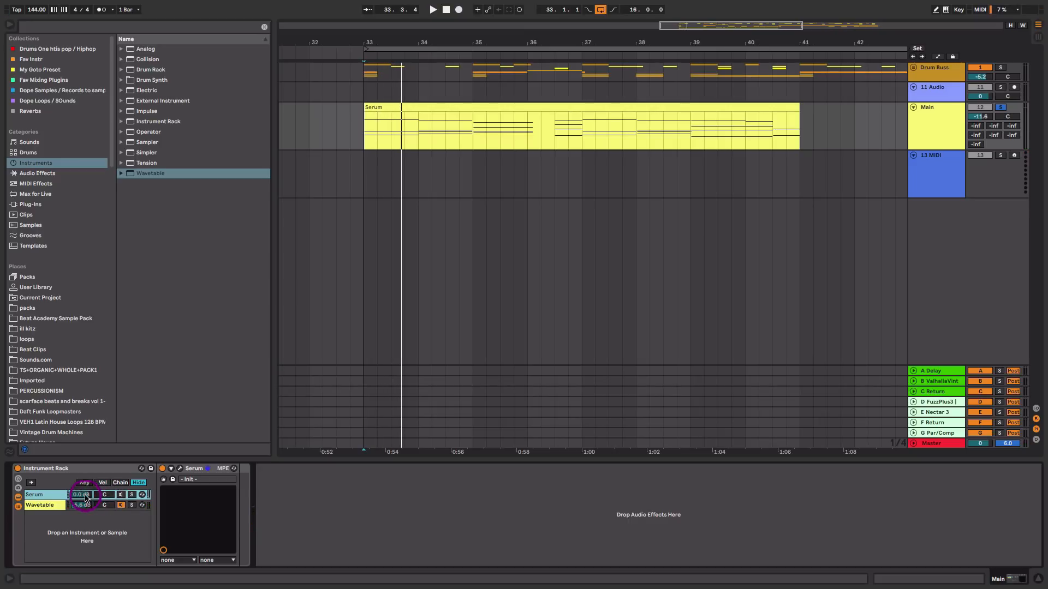
click(48, 506)
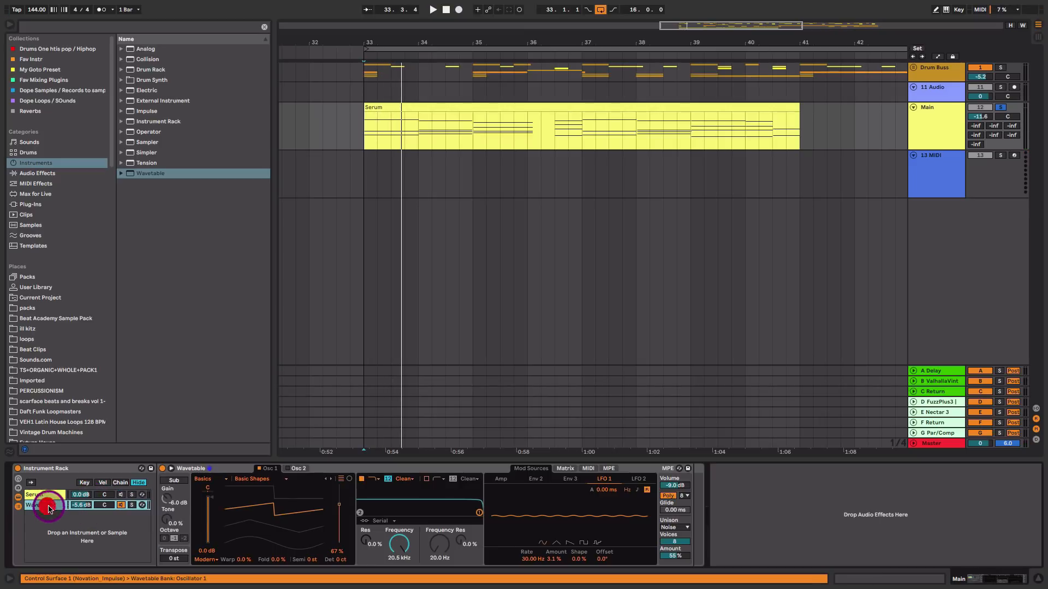
click(410, 480)
click(410, 496)
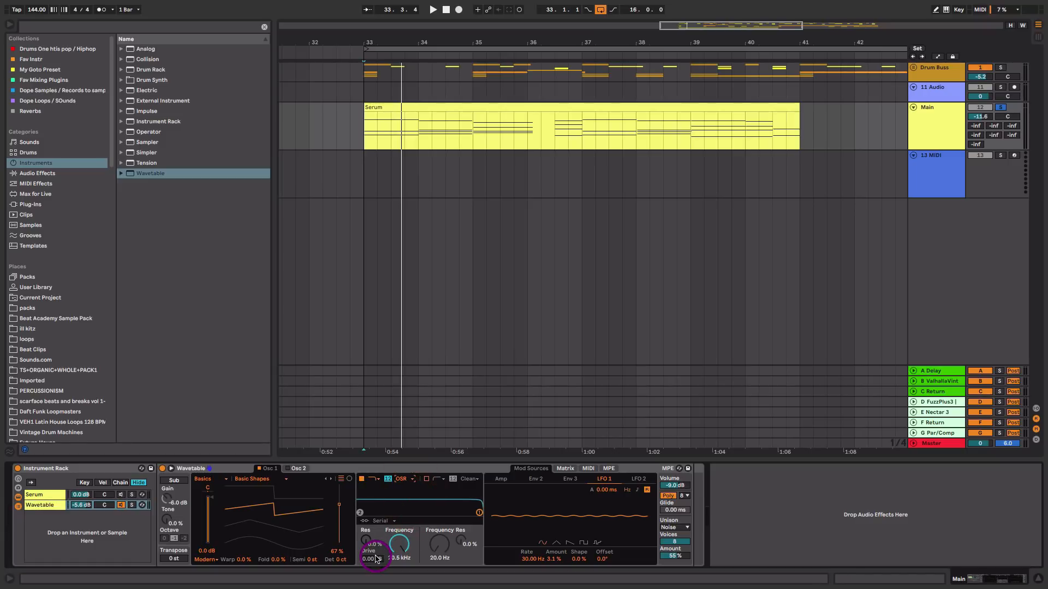
key(space)
drag(376, 561, 377, 553)
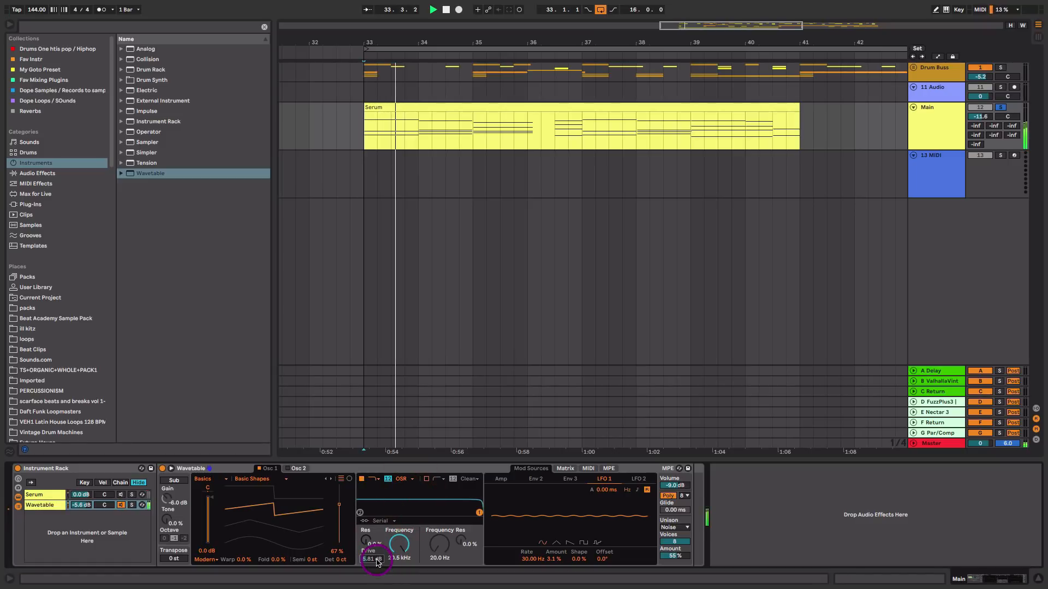
key(space)
Audition each rack chain solo and rebalance chain volumes, Serum at -1.5 dB and Wavetable at 0.0 dB
click(121, 495)
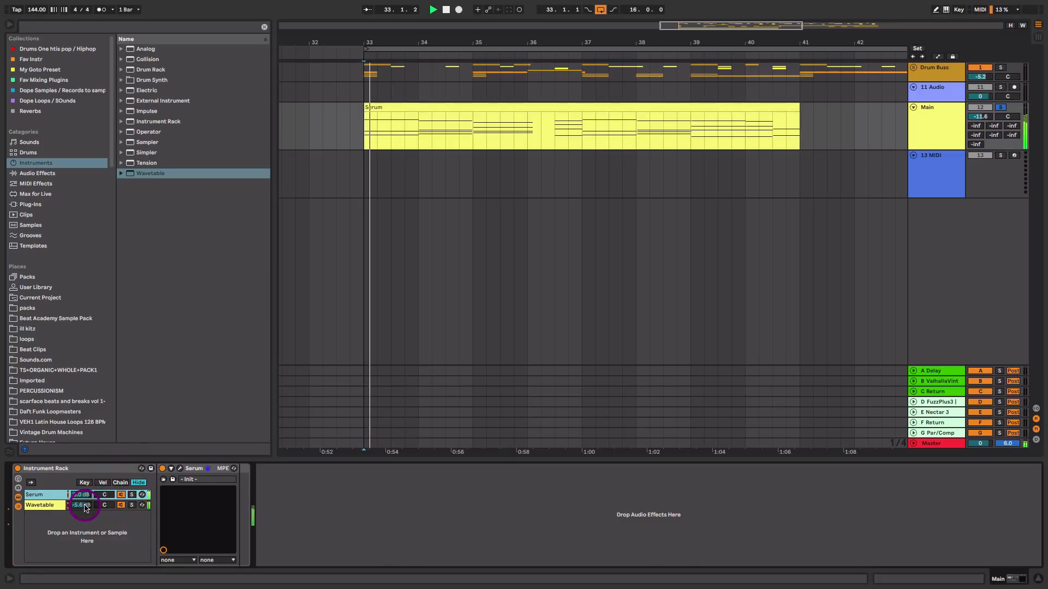
click(85, 507)
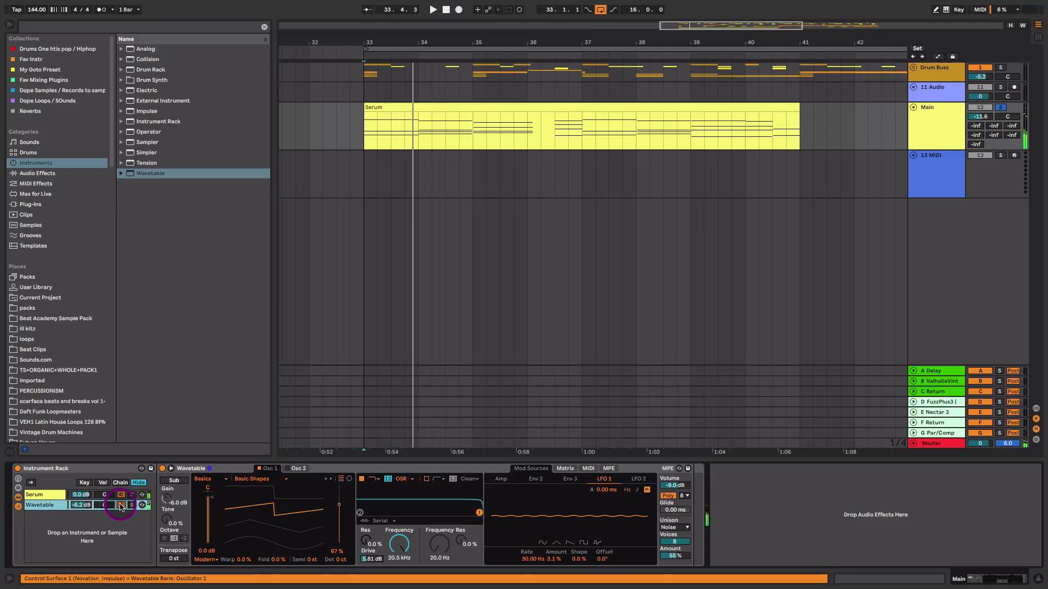
key(space)
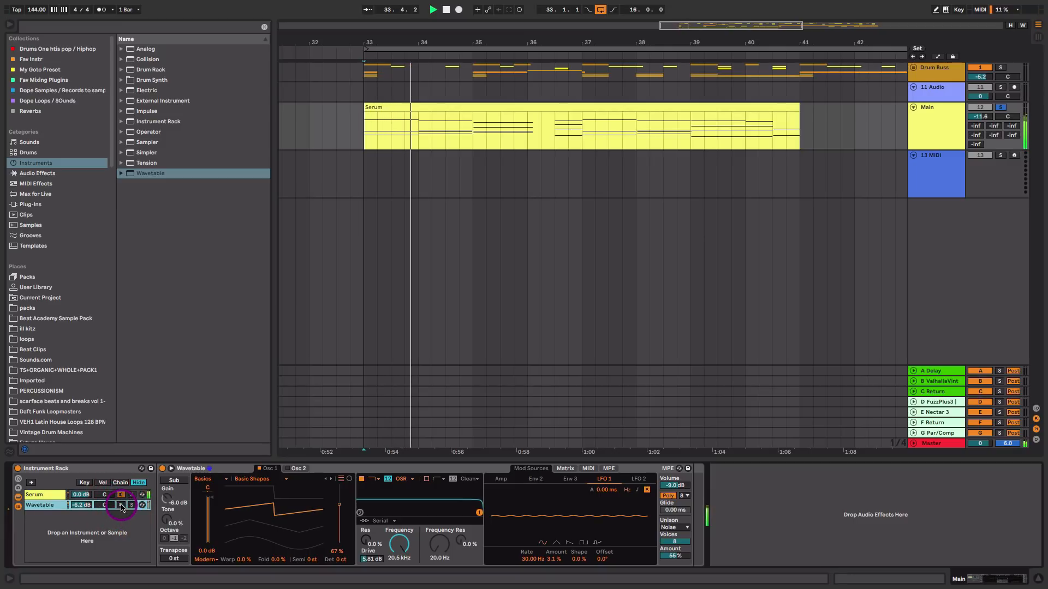
click(121, 506)
key(space)
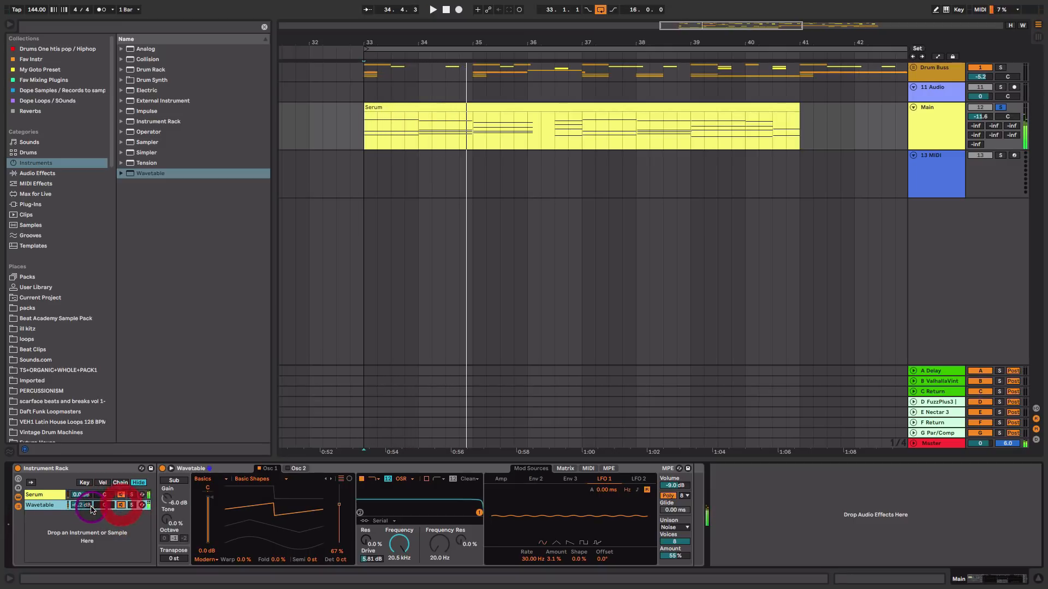
key(space)
mouse_move(85, 506)
mouse_down()
mouse_move(86, 491)
mouse_move(93, 511)
mouse_up()
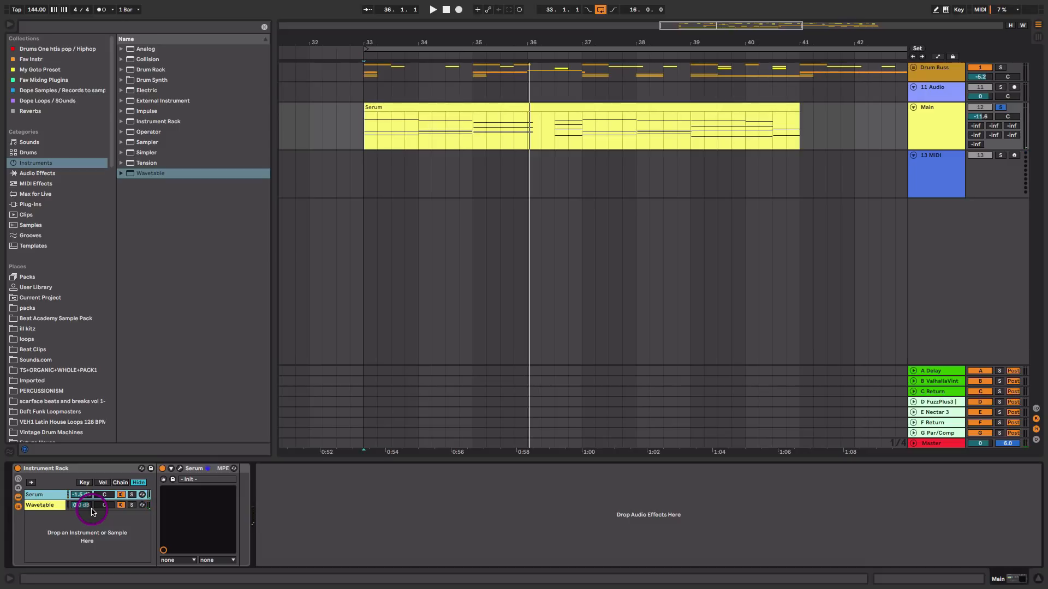
Insert a new MIDI track and copy the Serum clip onto the 13 MIDI track below
click(932, 121)
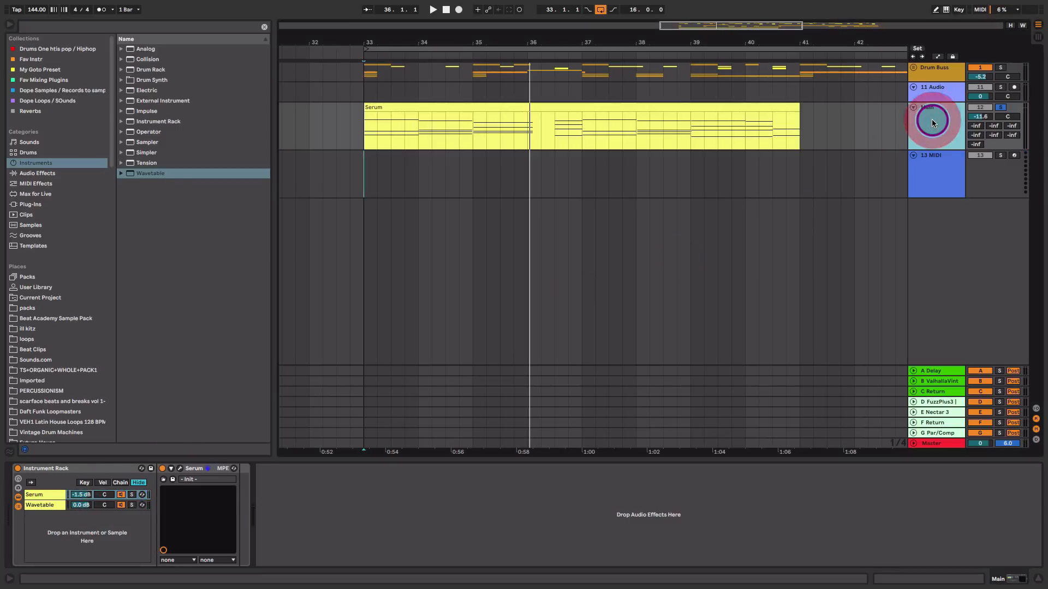
key(ctrl+shift+t)
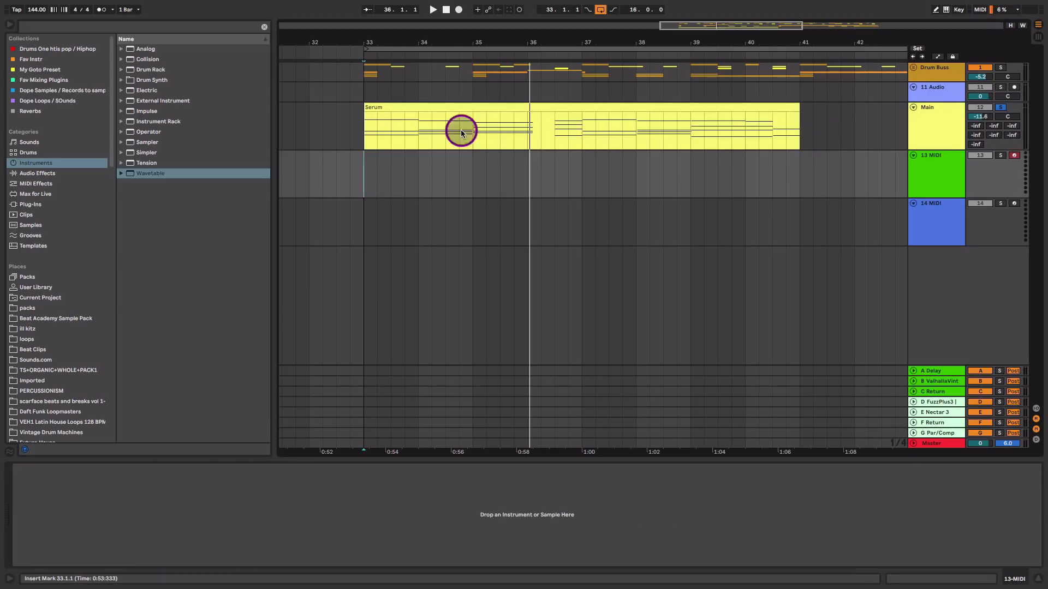
click(460, 106)
drag(527, 125, 526, 159)
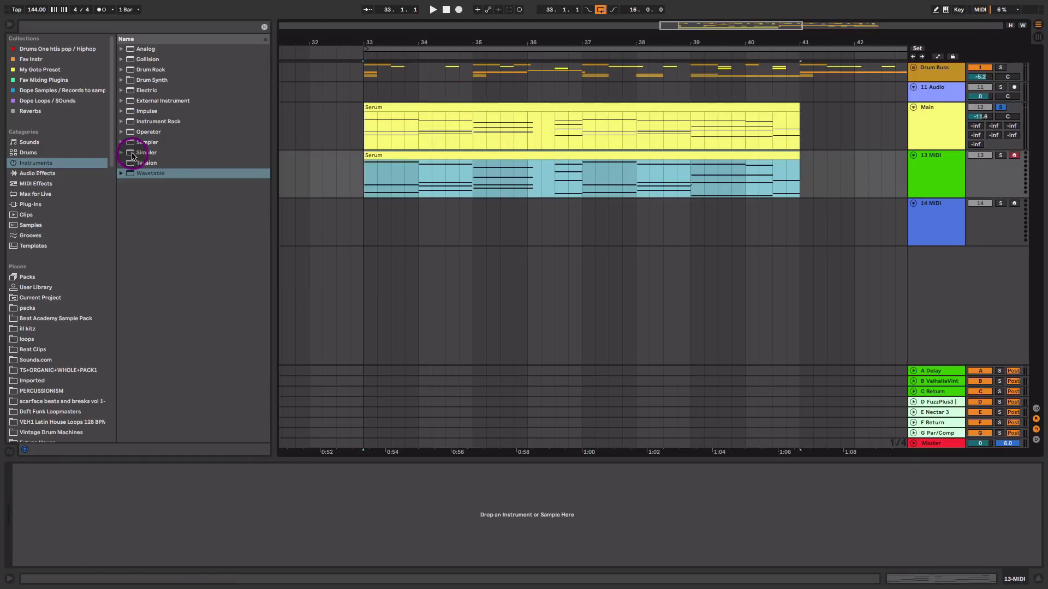
Search the browser for Dune and load the Dune VST plug-in onto the 13 MIDI track
click(146, 27)
text(Dune)
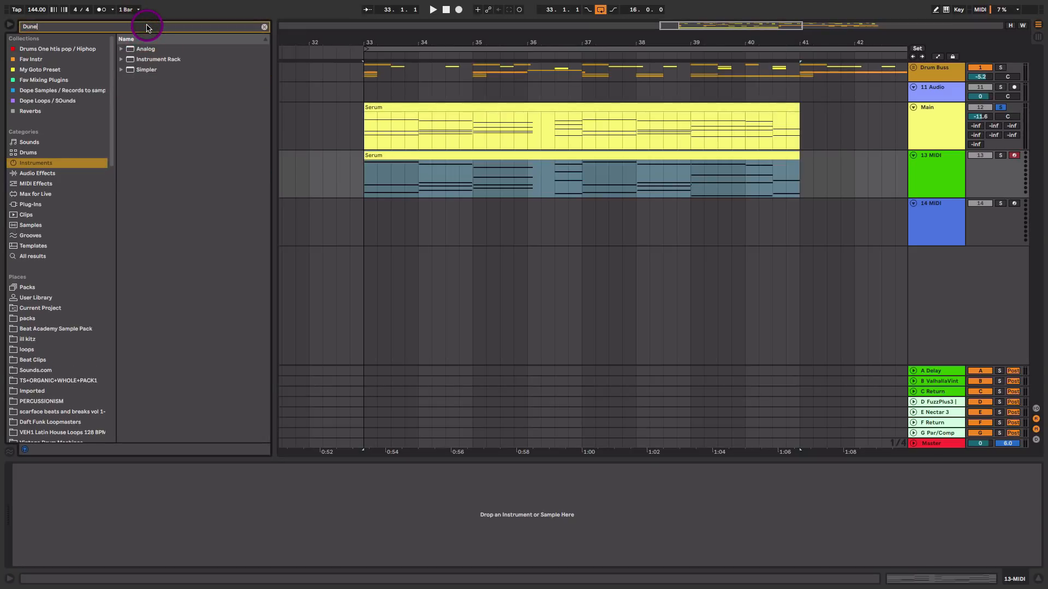
click(51, 204)
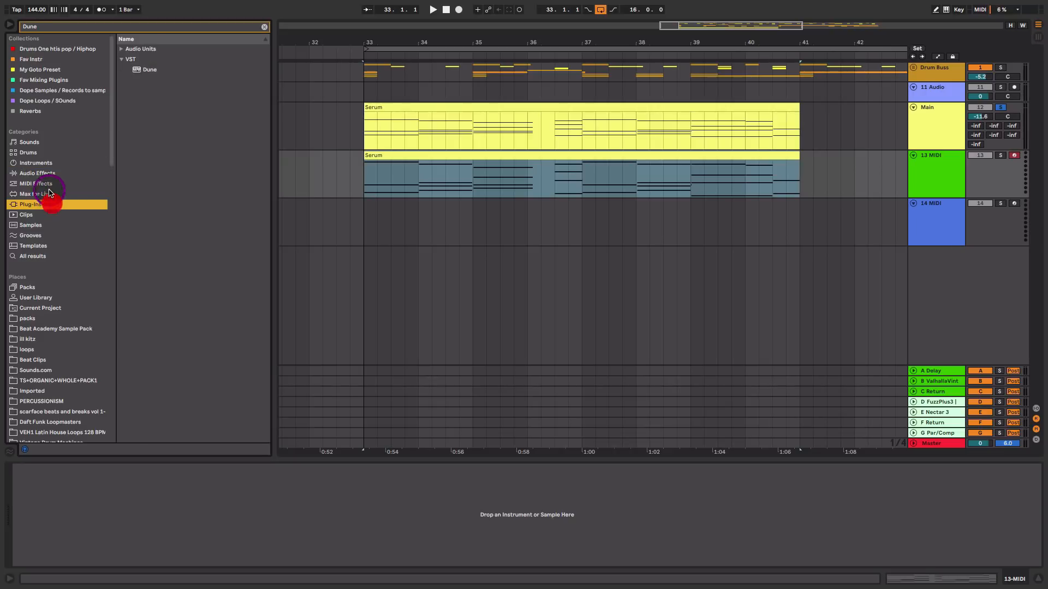
drag(148, 74, 612, 175)
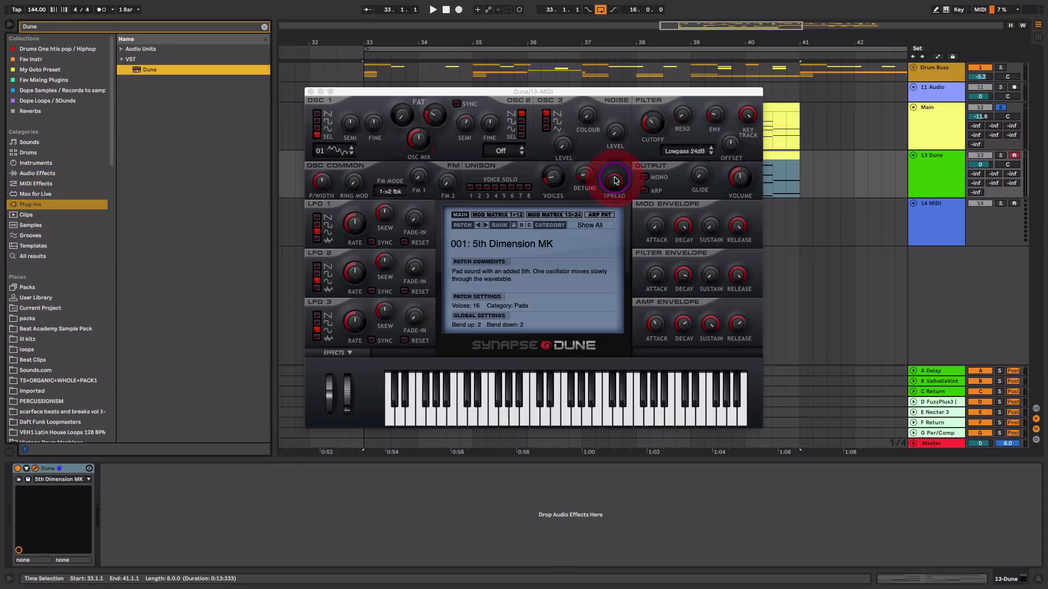
Switch Dune's patch bank to load the Demo Version init patch and move the plug-in window down
click(1000, 156)
click(1001, 108)
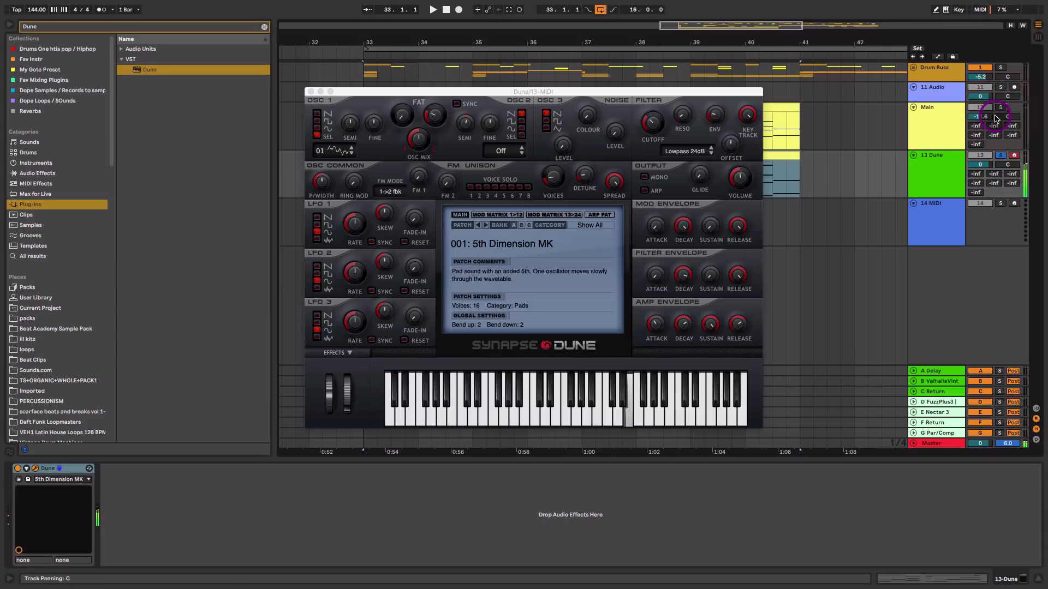
click(496, 187)
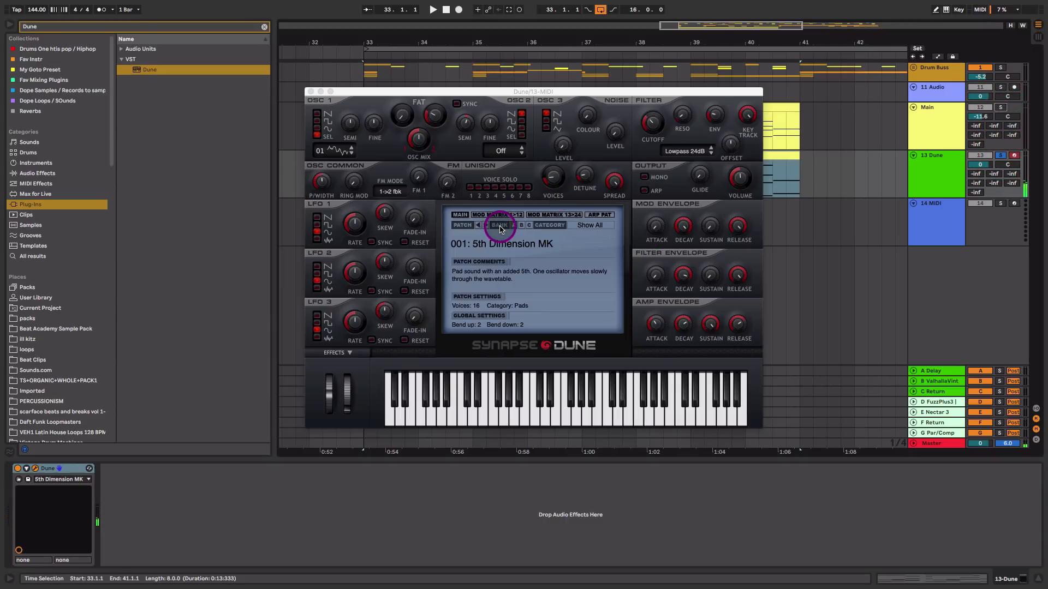
click(526, 226)
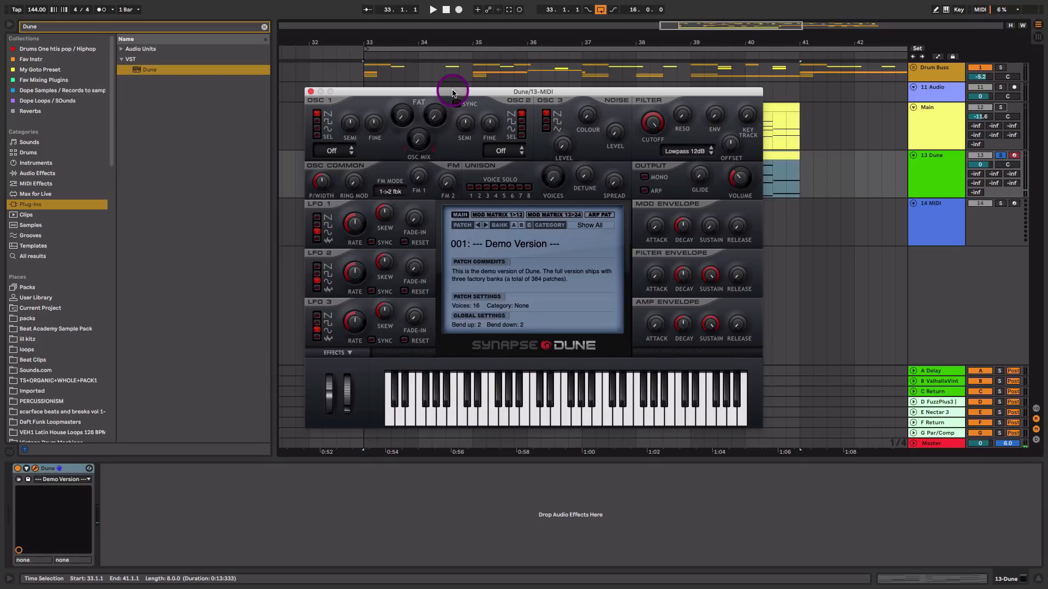
drag(453, 91, 457, 141)
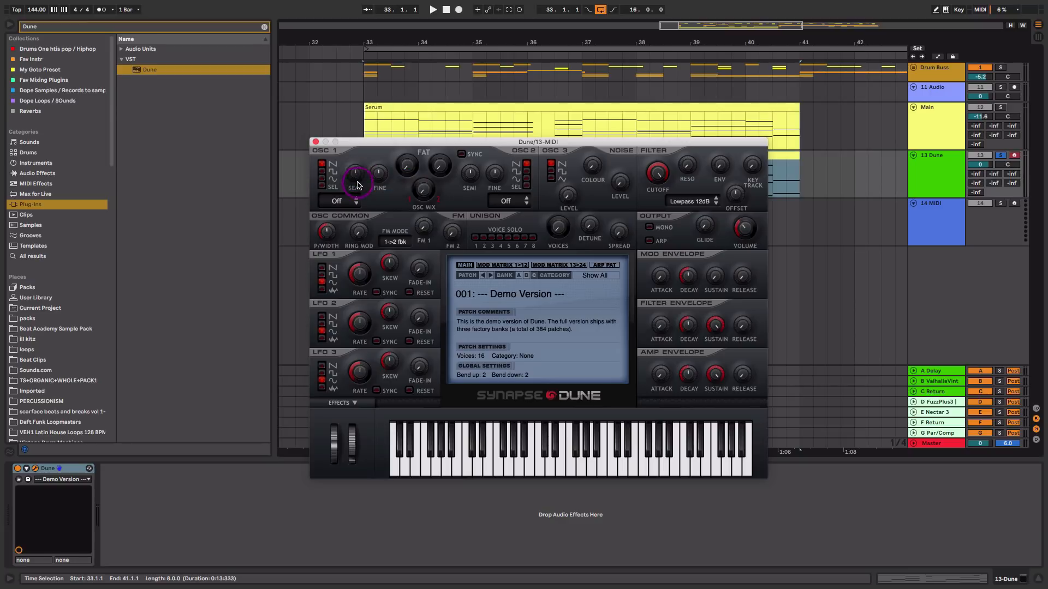
Lower Dune's oscillator 1 semitone setting and audition the result
drag(356, 176, 364, 202)
key(space)
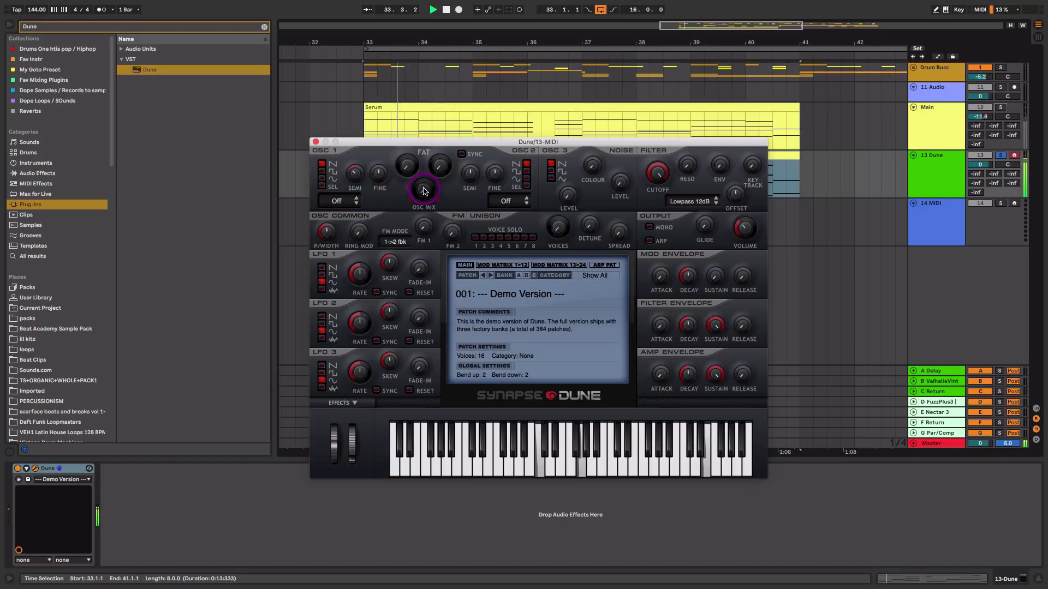
key(space)
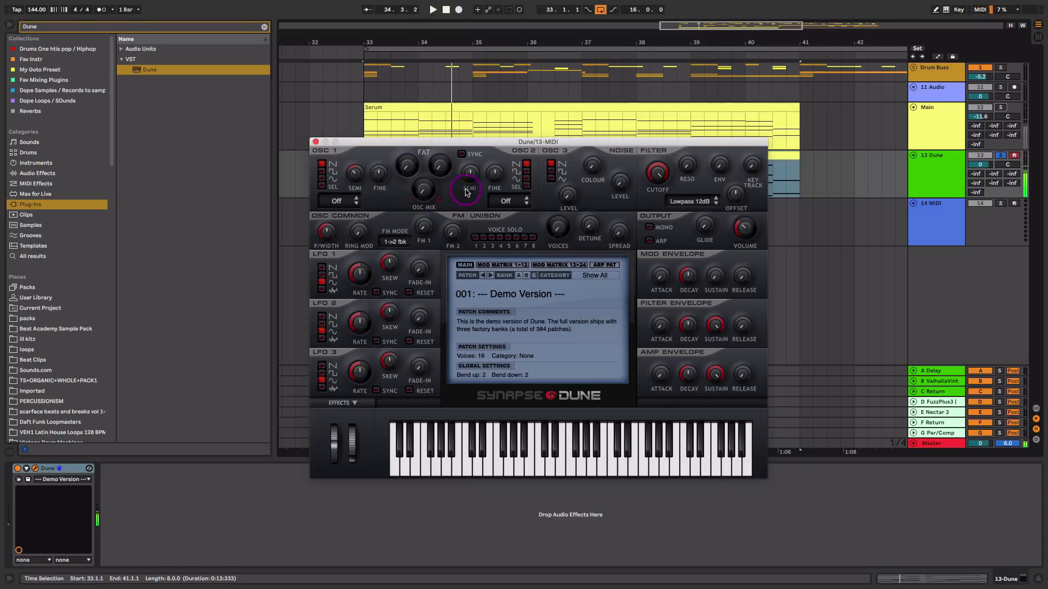
Turn the Dune track down to -5.7 dB and set Dune's oscillator mix to 50%
drag(980, 164, 980, 176)
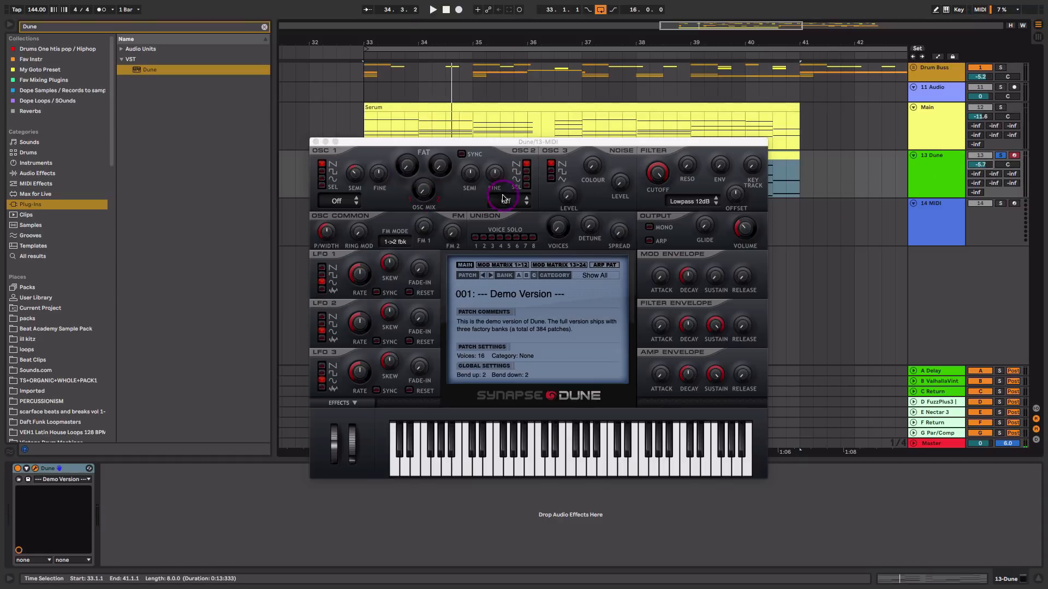
drag(422, 190, 424, 245)
key(space)
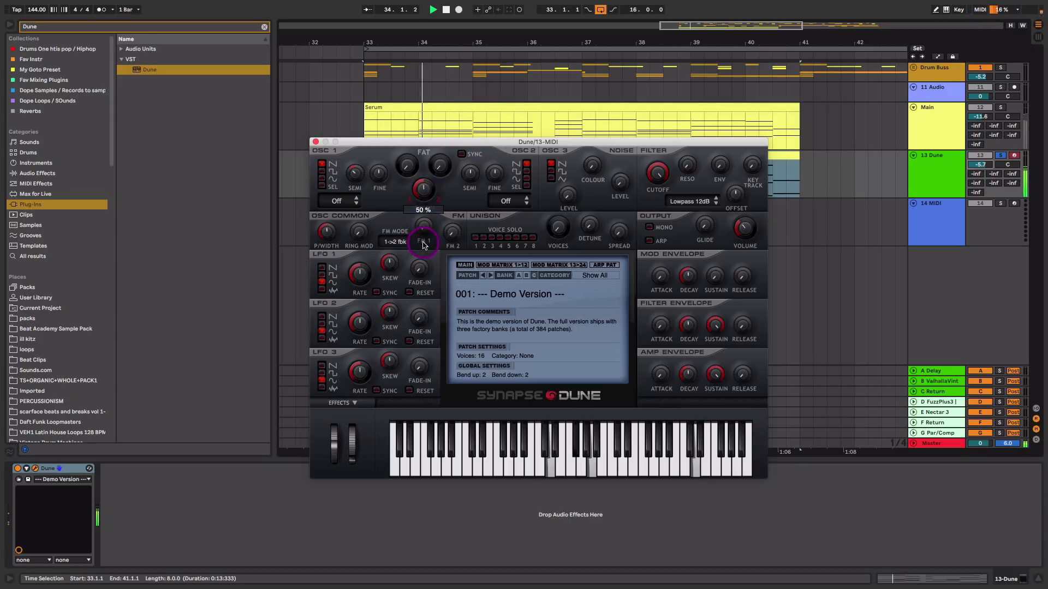
key(space)
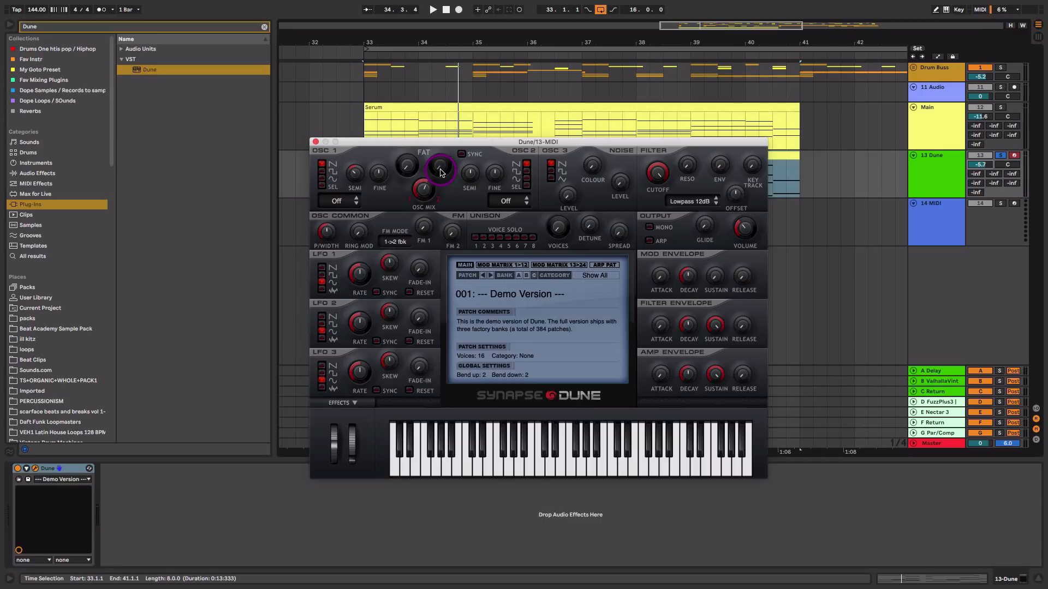
Adjust Dune's Fat and oscillator mix knobs while auditioning the track
key(space)
mouse_move(442, 172)
mouse_down()
mouse_move(446, 133)
mouse_move(446, 164)
mouse_up()
drag(426, 200, 441, 166)
key(space)
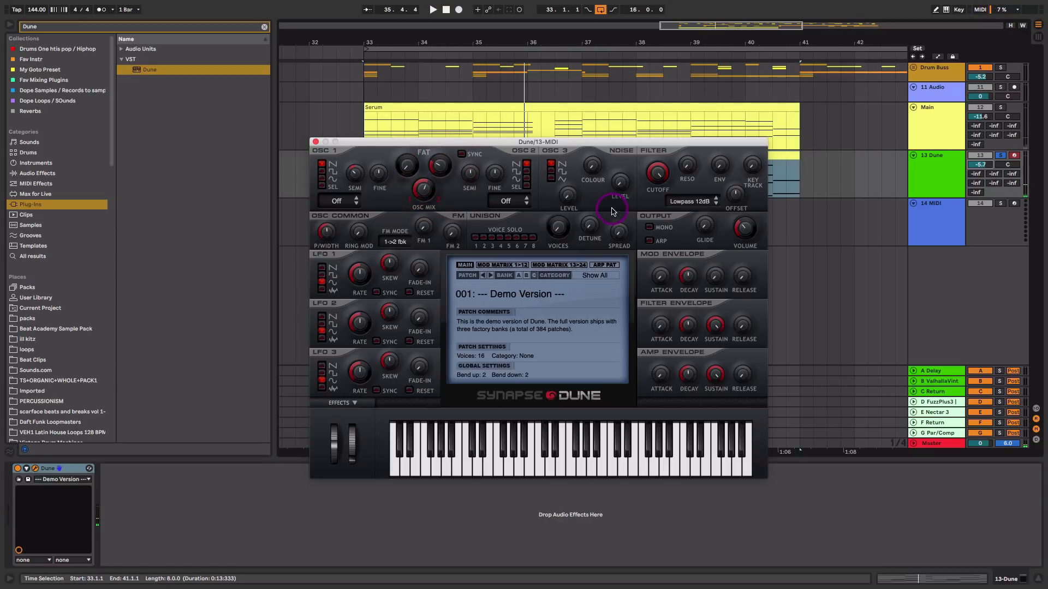
key(space)
Raise Dune's noise level and tweak the filter cutoff and resonance knobs
drag(624, 187, 690, 151)
click(658, 178)
key(space)
click(660, 174)
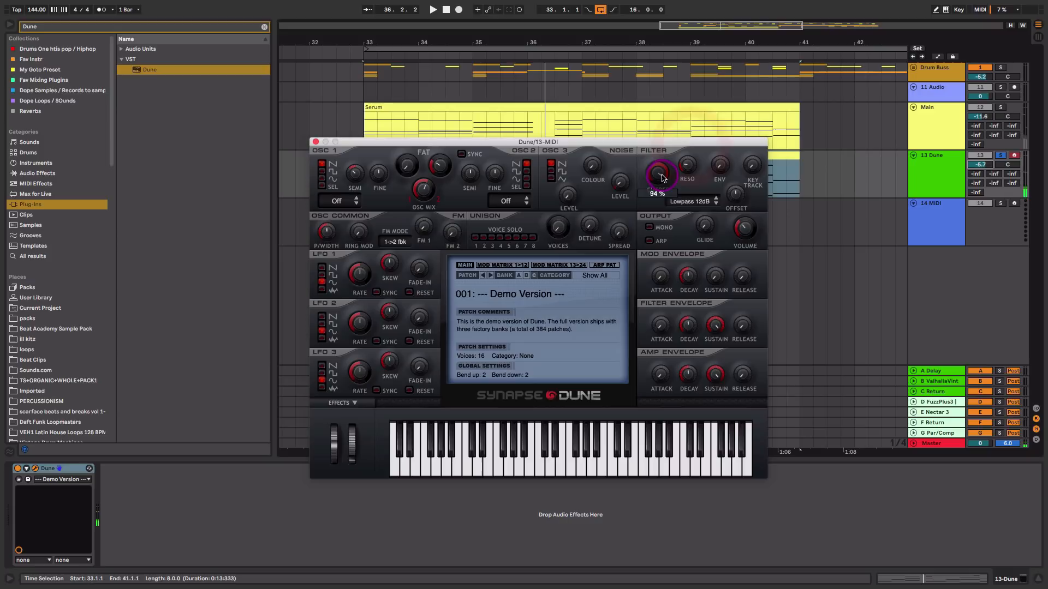
click(689, 170)
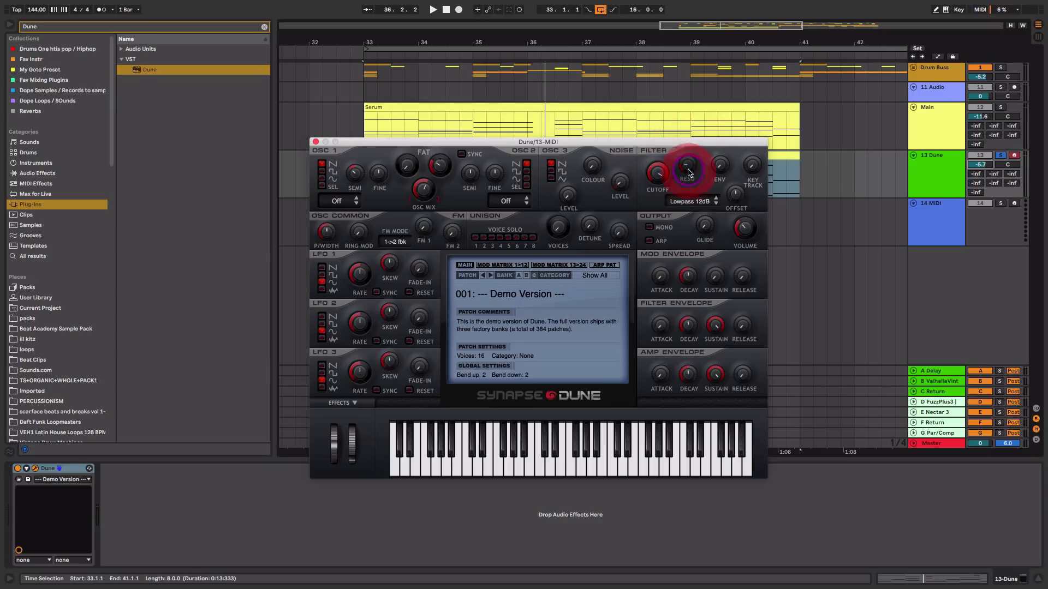
Increase Dune's unison voices and set the unison spread to about 43% while auditioning
click(562, 233)
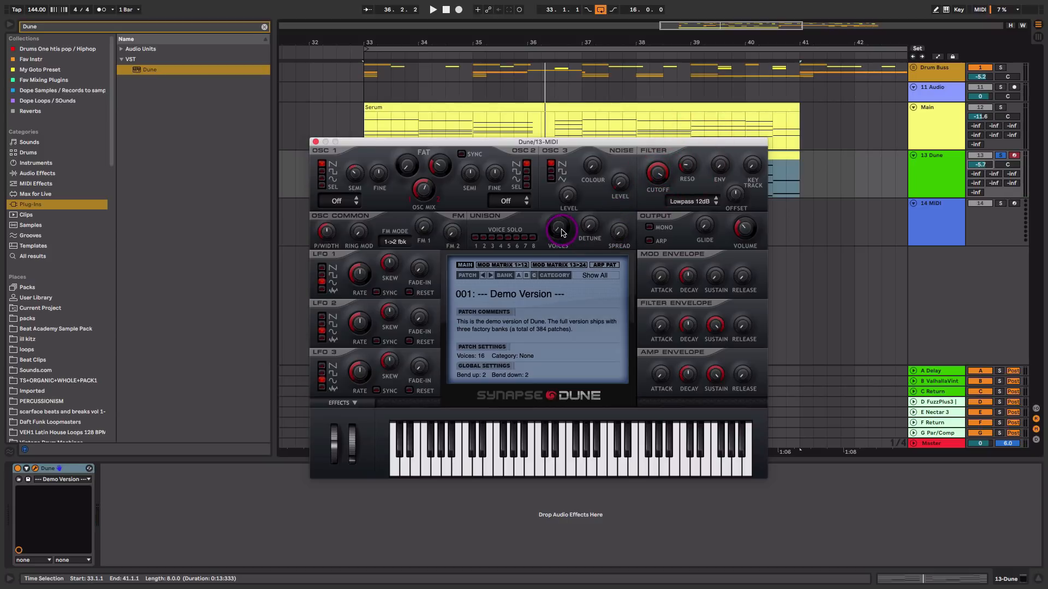
key(space)
click(618, 233)
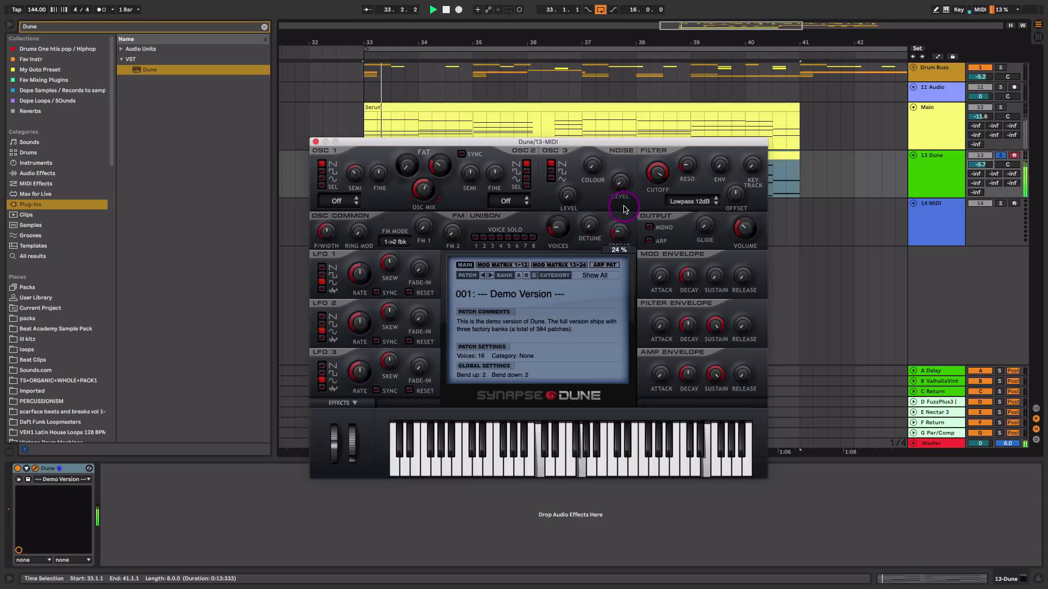
mouse_move(563, 227)
mouse_down()
mouse_move(565, 205)
mouse_move(557, 231)
mouse_up()
drag(625, 238, 613, 251)
drag(550, 229, 561, 259)
key(space)
key(space)
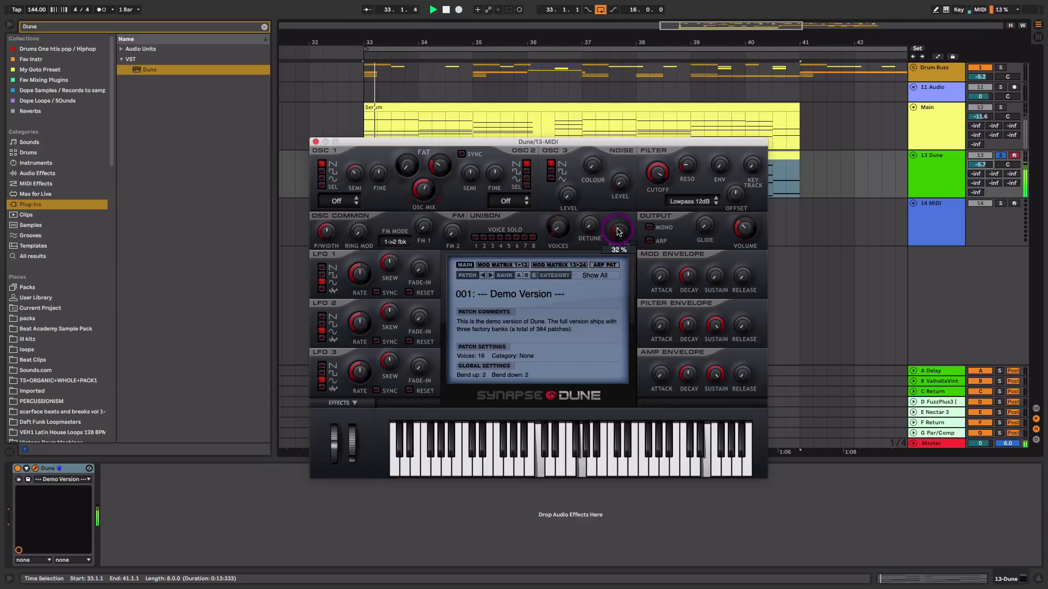
mouse_move(559, 223)
mouse_down()
mouse_move(570, 196)
mouse_move(566, 215)
mouse_up()
click(624, 229)
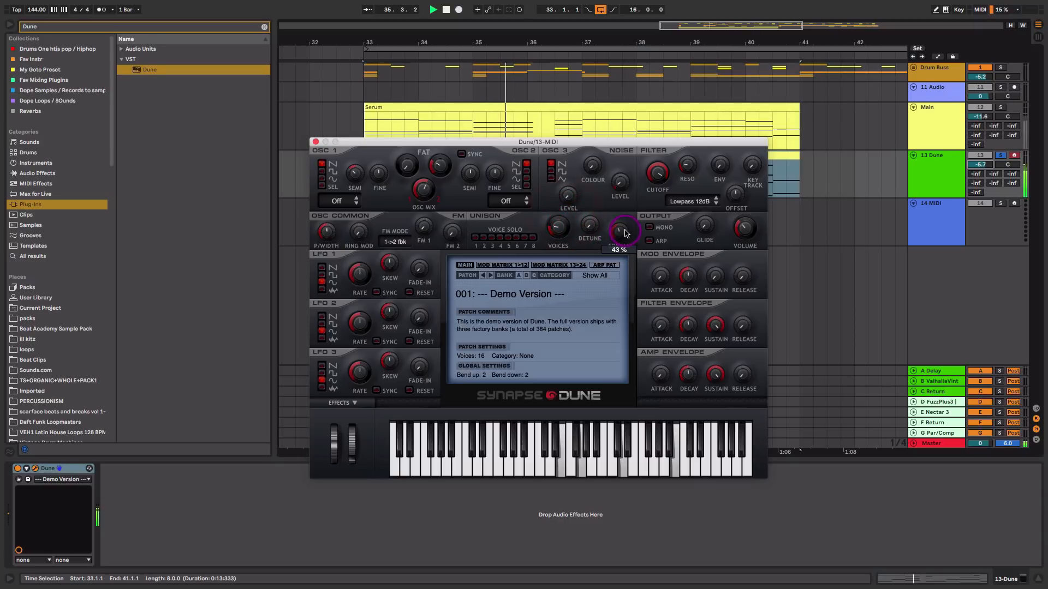
key(space)
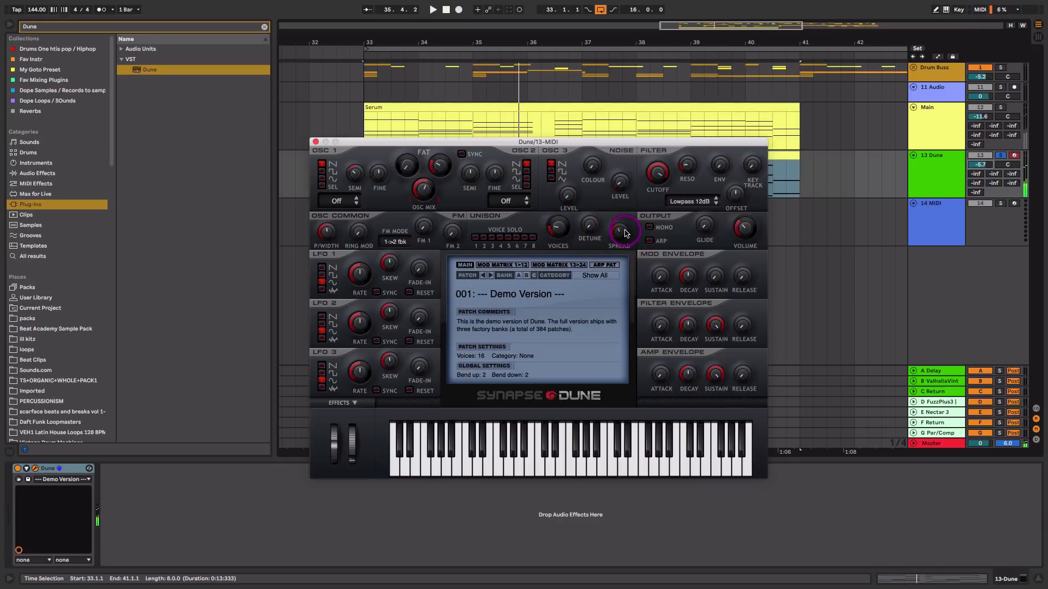
Audition Dune's filter cutoff setting and close the plug-in window
click(659, 174)
key(space)
click(660, 174)
key(space)
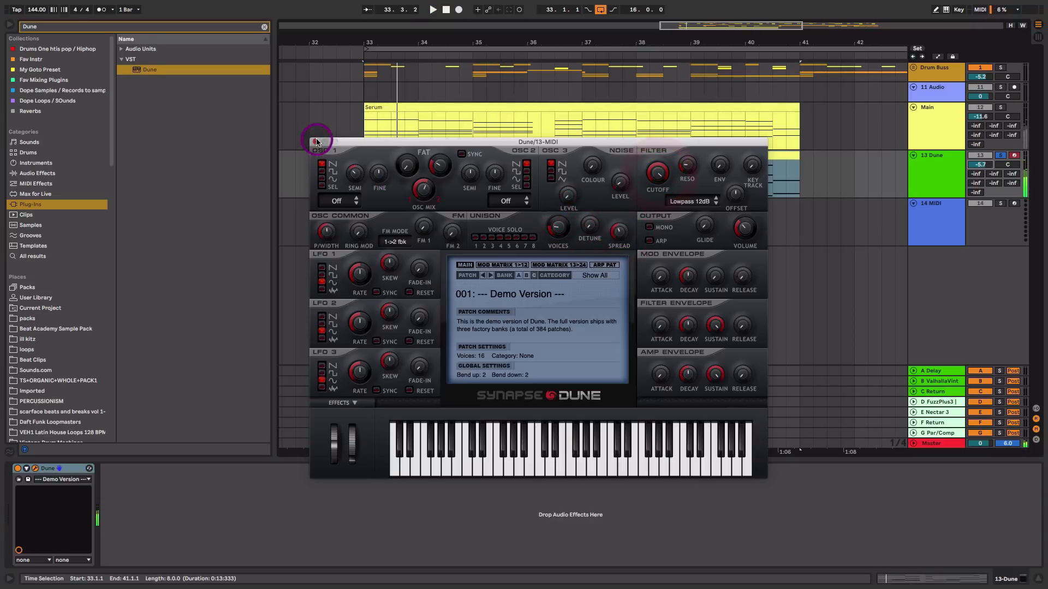
click(315, 143)
Switch to Session view, solo the Main track with Dune and lower the Dune track to -13.3 dB
key(Tab)
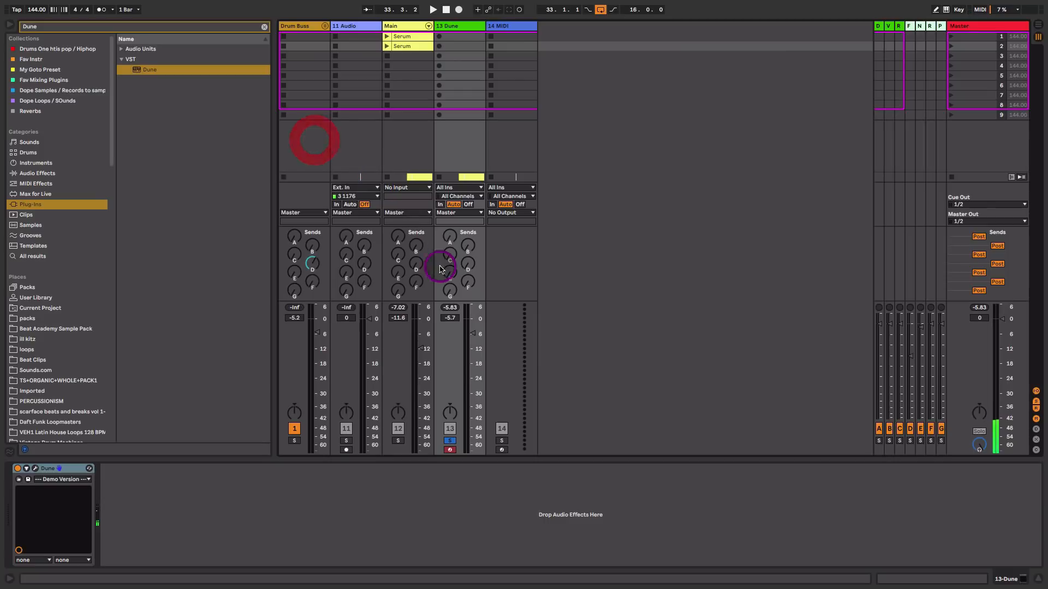
click(398, 441)
key(space)
drag(472, 334, 471, 347)
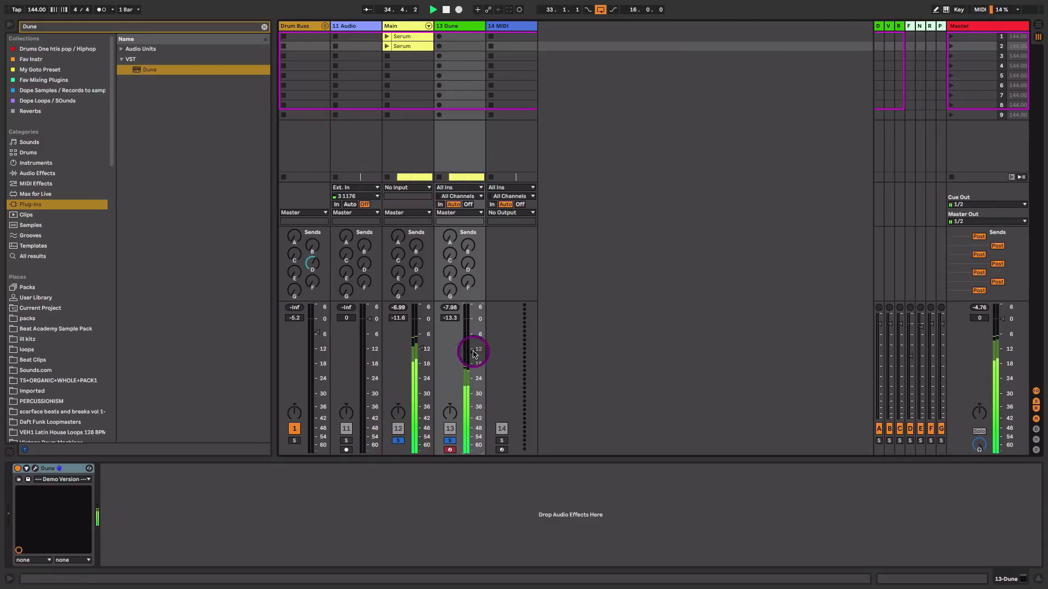
Raise the Dune track's volume fader to -10.3 dB while switching between views to compare
key(Tab)
drag(471, 349, 473, 348)
key(Tab)
key(Tab)
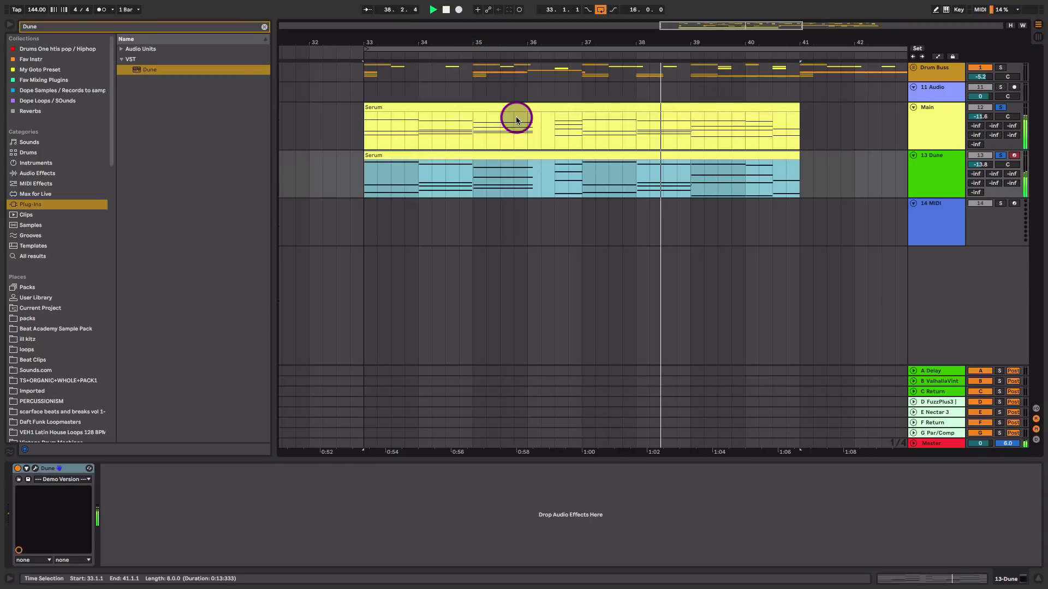
key(Tab)
drag(473, 353, 473, 346)
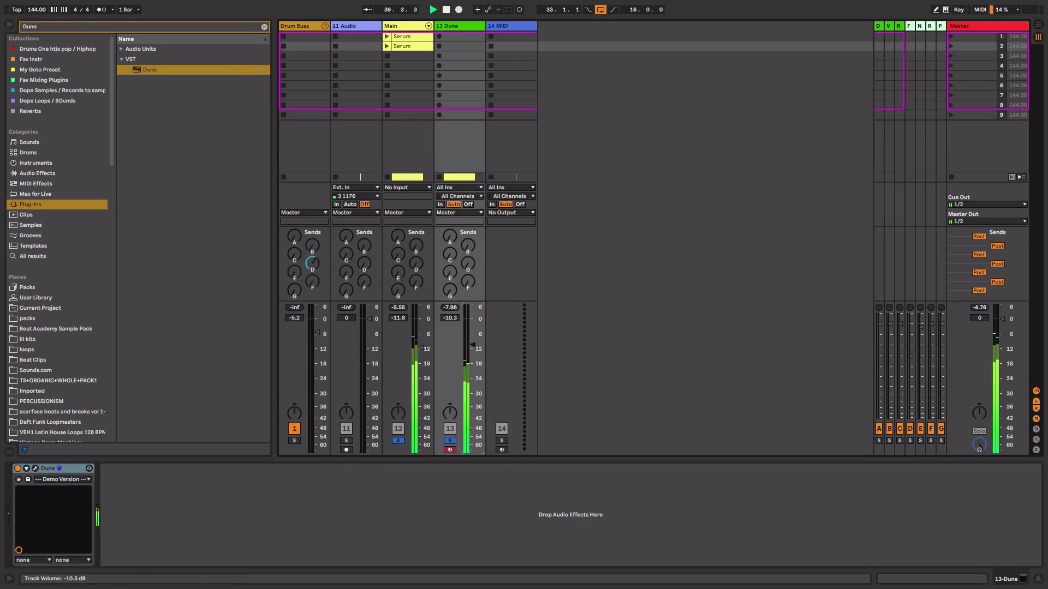
key(Tab)
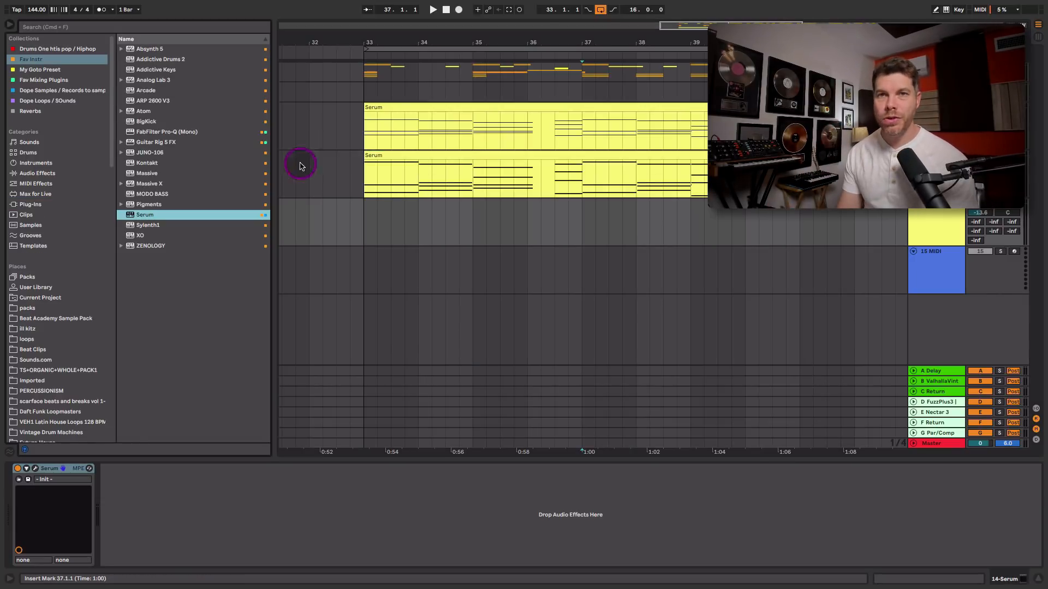
Open and close the new Bass 1 track's Serum, then copy the lead MIDI clip onto the Bass 1 track
click(36, 468)
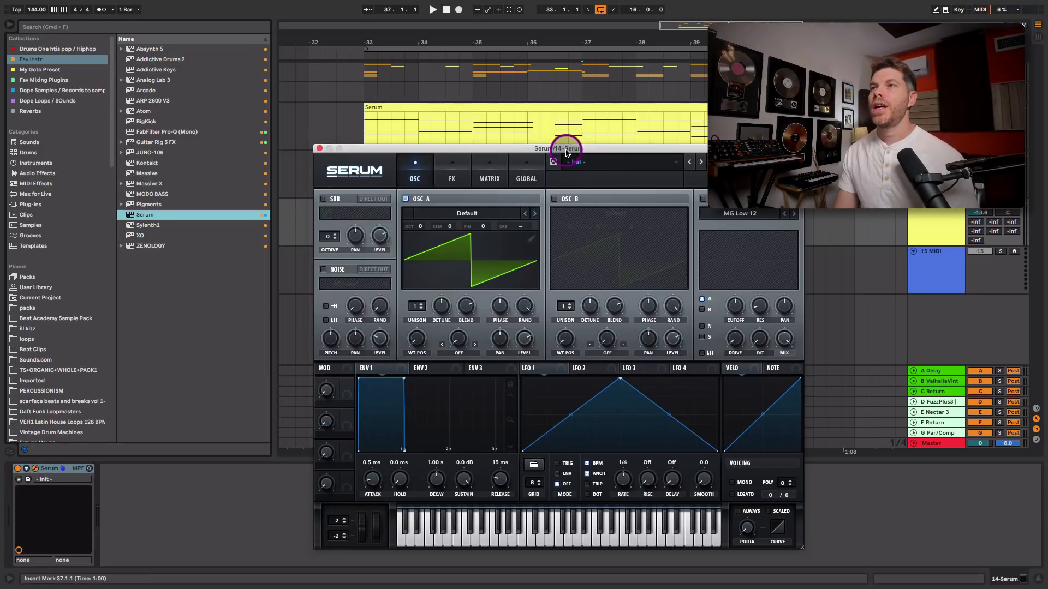
drag(565, 153, 564, 124)
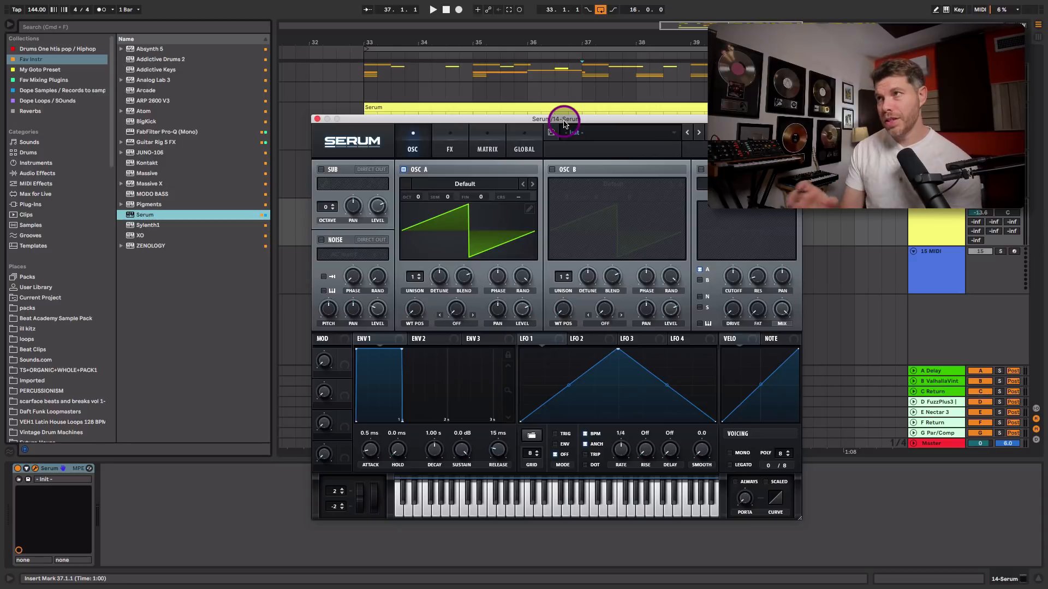
click(932, 218)
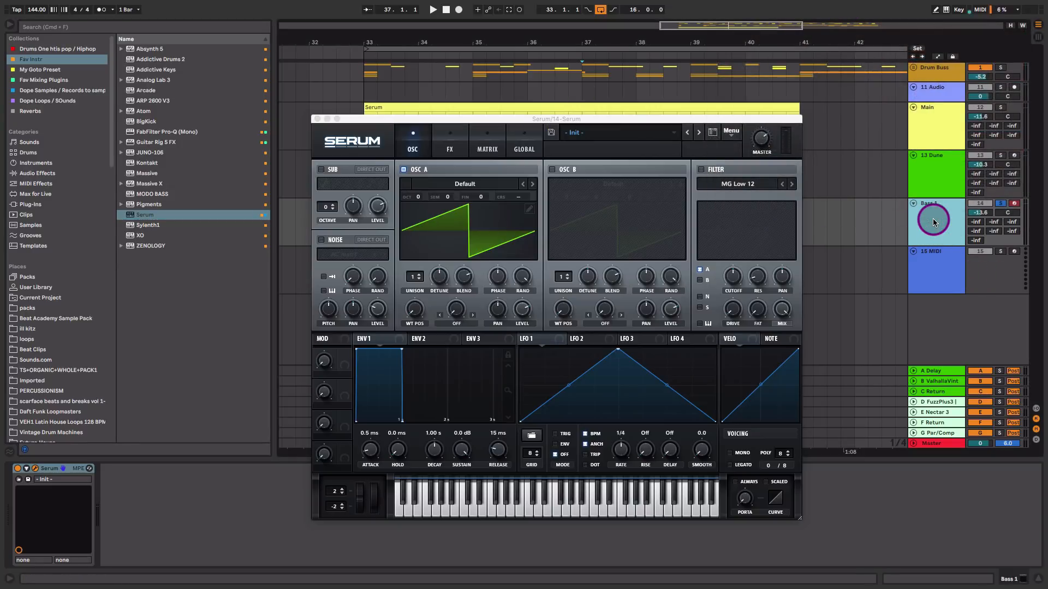
click(317, 119)
click(466, 155)
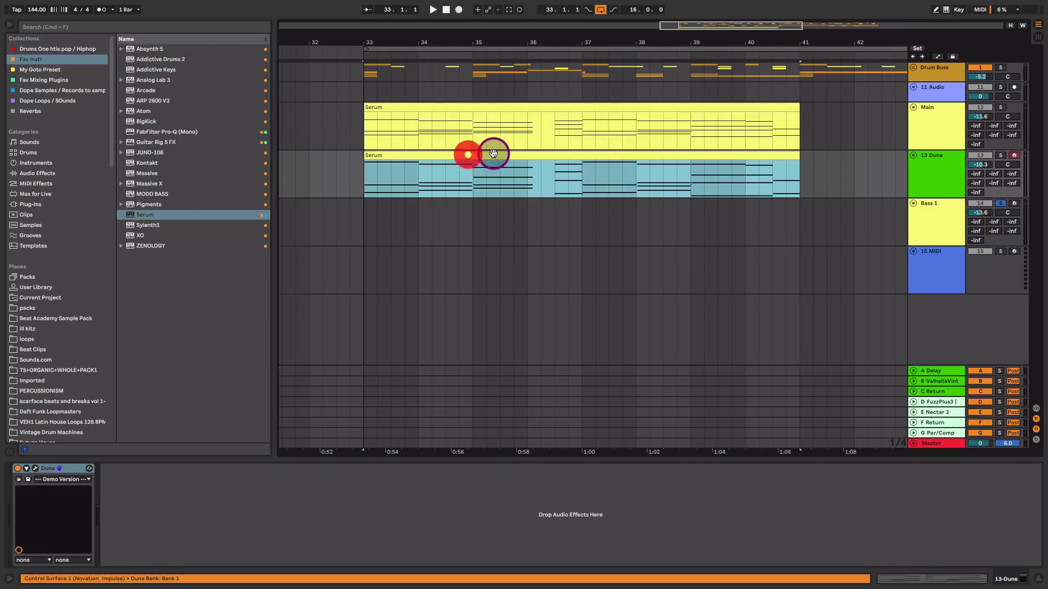
drag(495, 154, 494, 212)
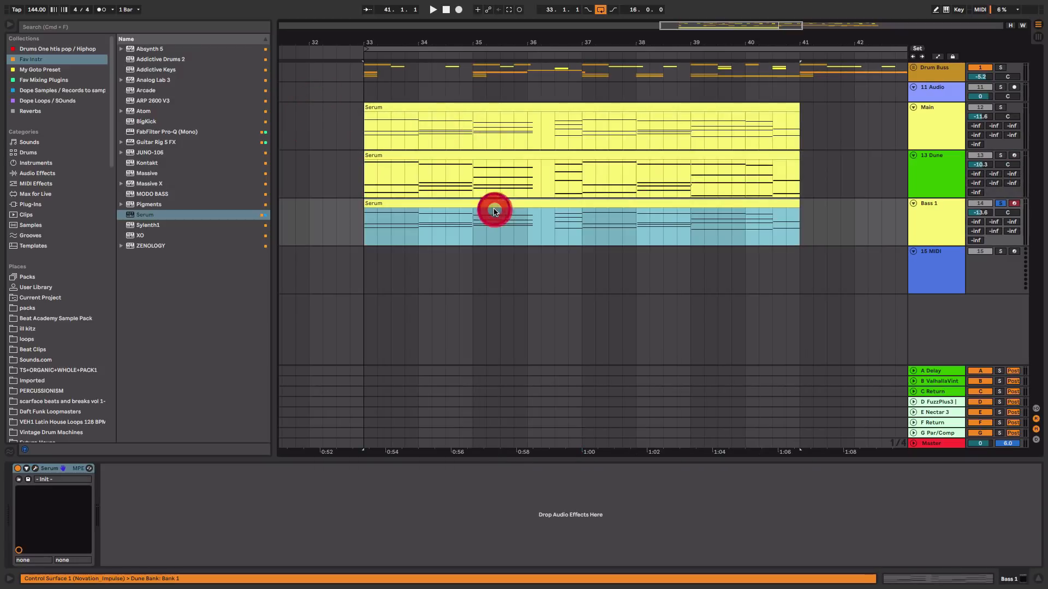
Open the Bass 1 clip in the note editor and delete the upper chord notes in the first bars
double_click(548, 201)
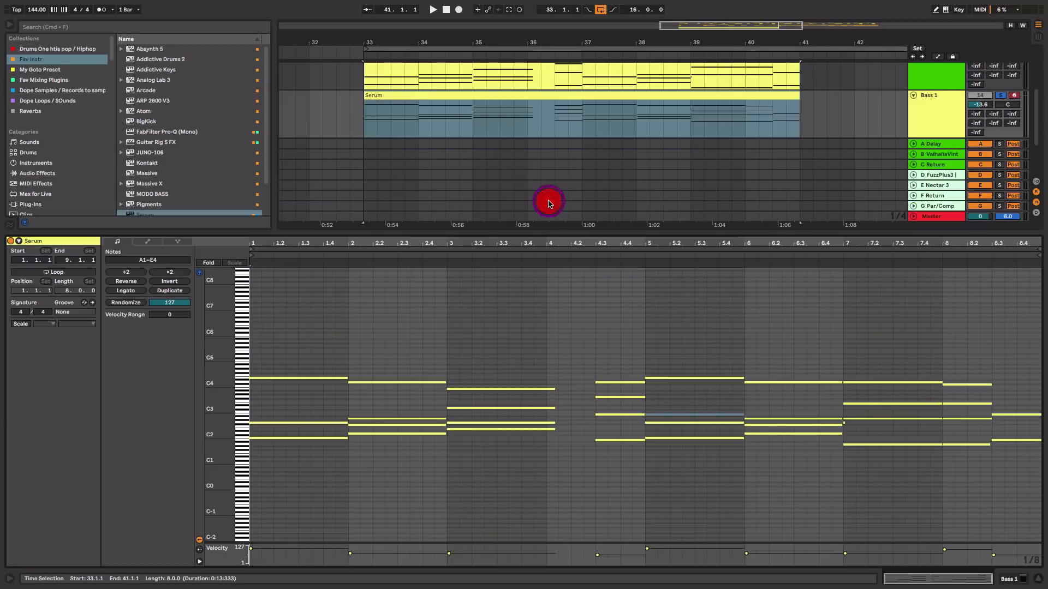
click(557, 243)
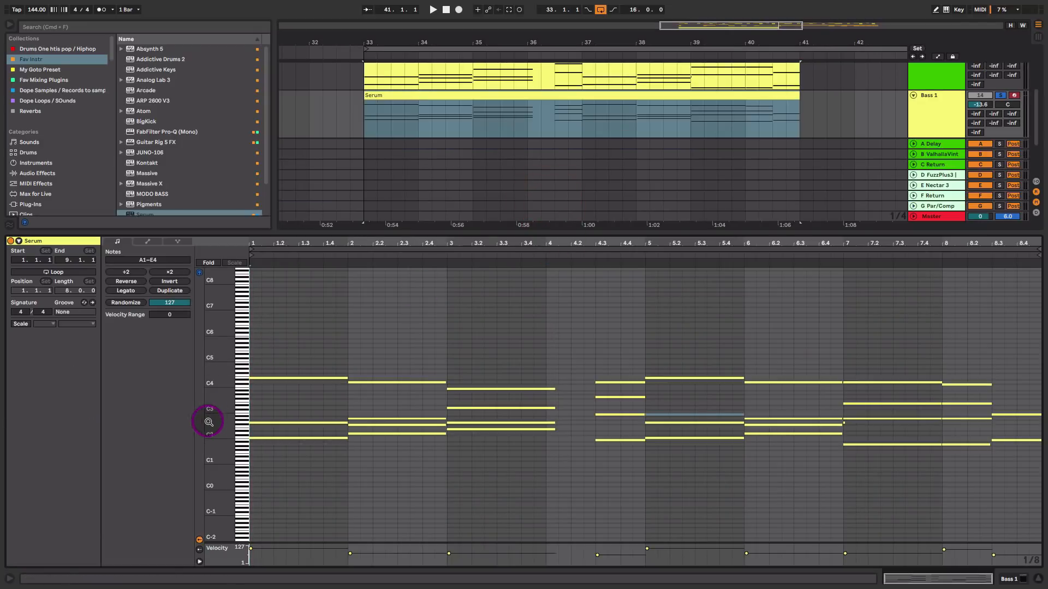
mouse_move(214, 423)
mouse_down()
mouse_move(242, 424)
mouse_move(213, 429)
mouse_up()
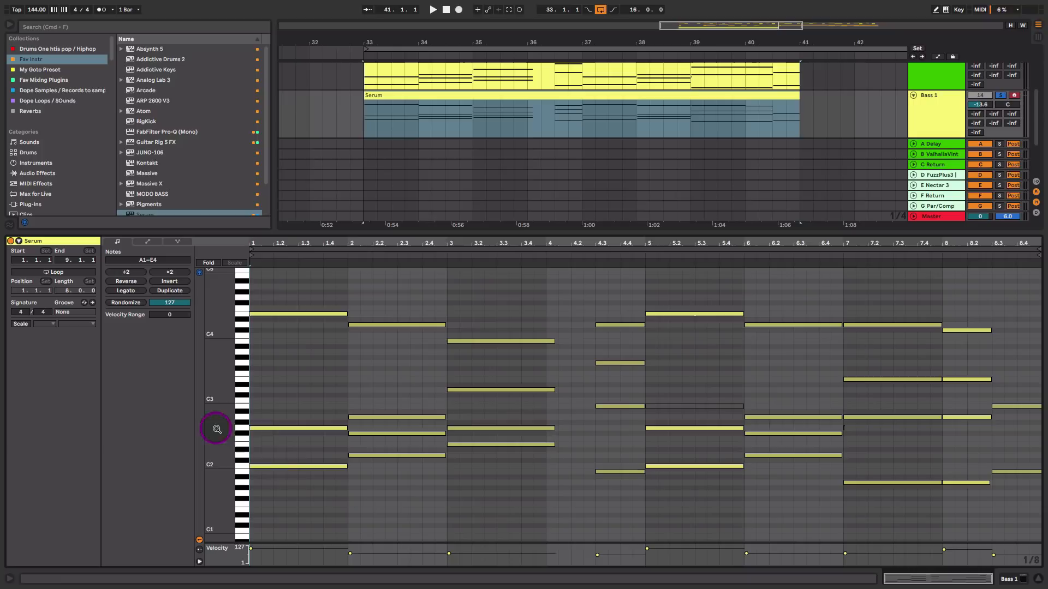
click(284, 465)
drag(294, 445, 431, 438)
key(Delete)
drag(482, 300, 515, 434)
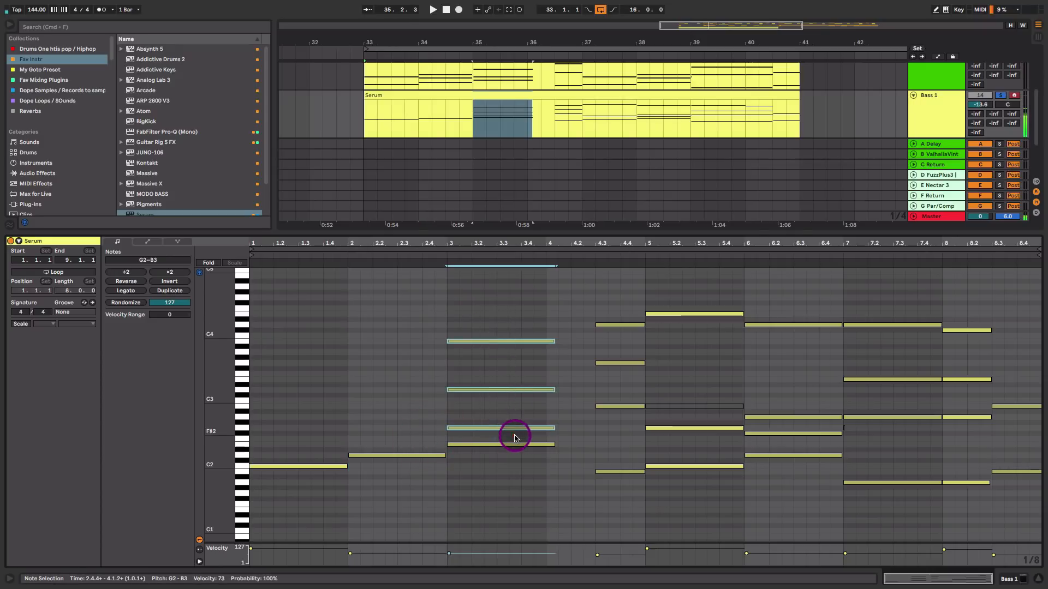
key(Delete)
Delete the remaining upper notes so only the lowest note of each chord stays as a bass line
drag(327, 435, 323, 499)
drag(405, 429, 410, 501)
drag(478, 411, 481, 484)
drag(613, 433, 1023, 437)
key(Delete)
key(Delete)
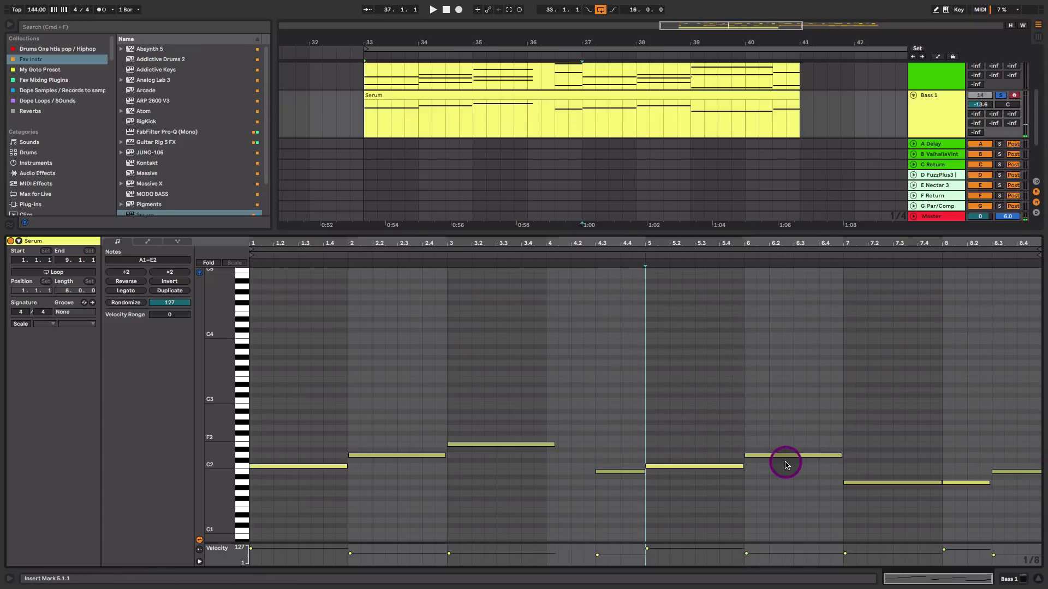
Play the arrangement to audition the new bass line against the other layers
key(shift+Tab)
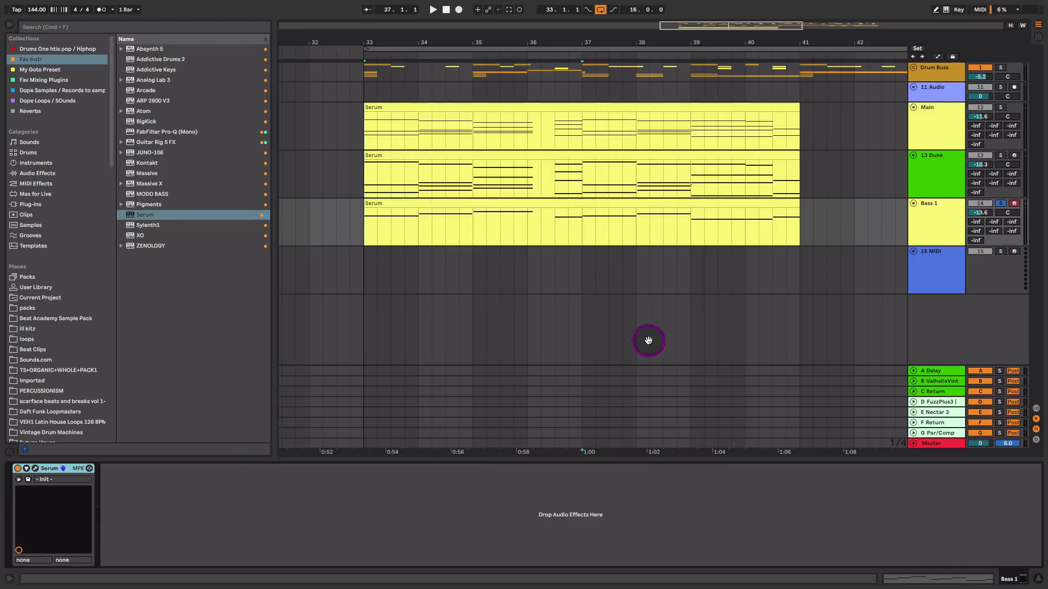
key(space)
click(676, 203)
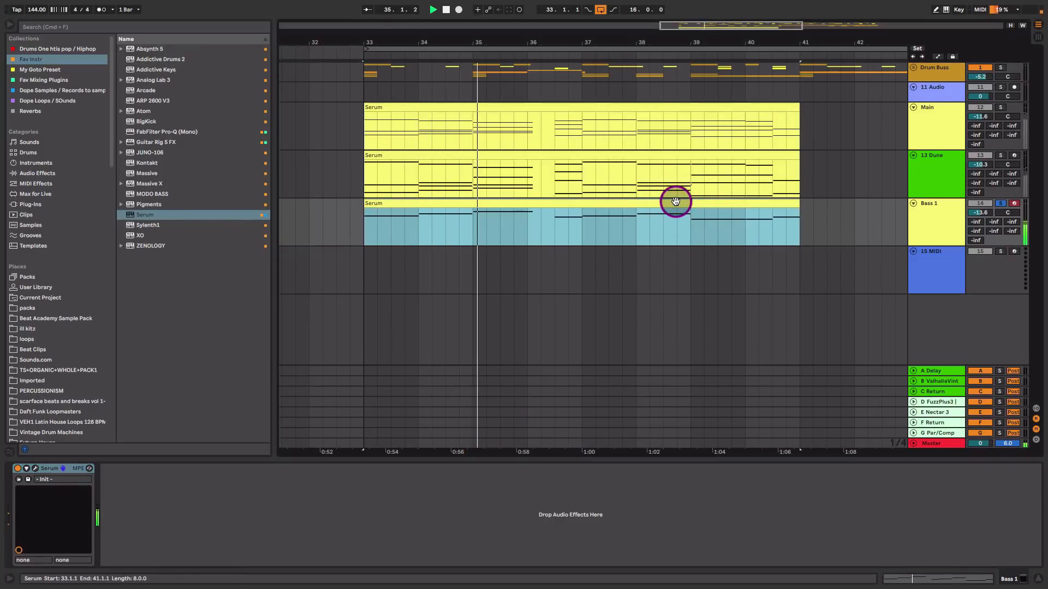
key(space)
Select all notes in the Bass 1 clip and transpose them down one octave
double_click(676, 202)
click(584, 332)
key(super+a)
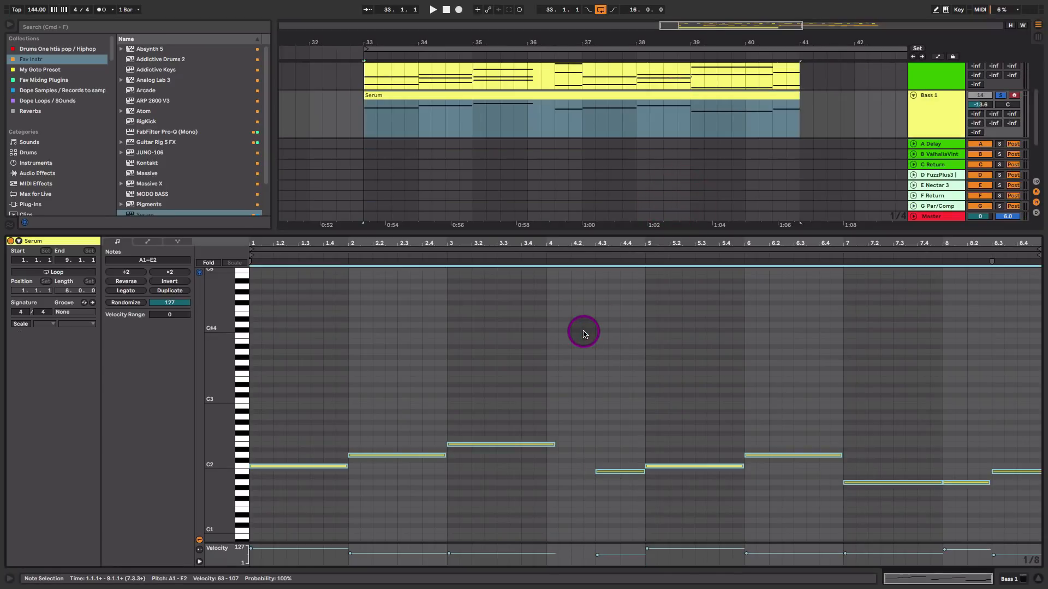
key(shift+Down)
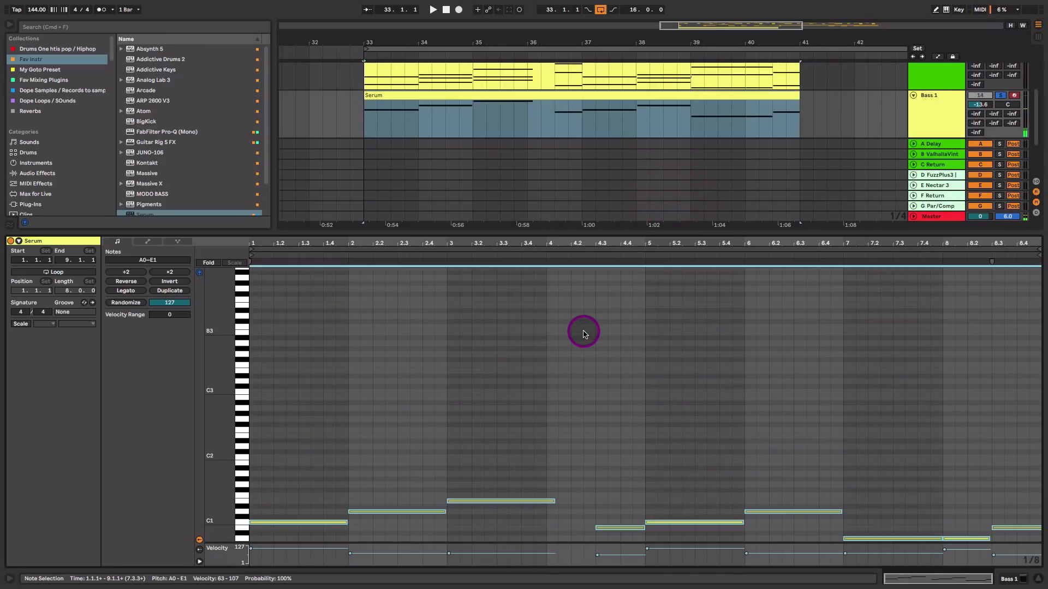
key(shift+Tab)
key(space)
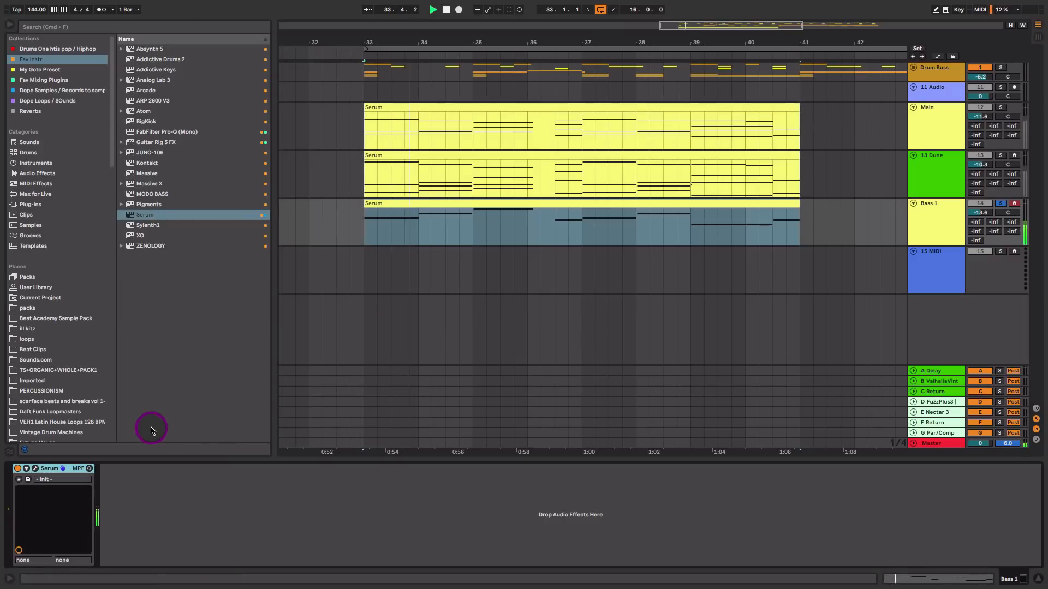
Open Bass 1's Serum and set Oscillator A's unison to 4 voices, adjusting detune while auditioning
key(space)
click(35, 469)
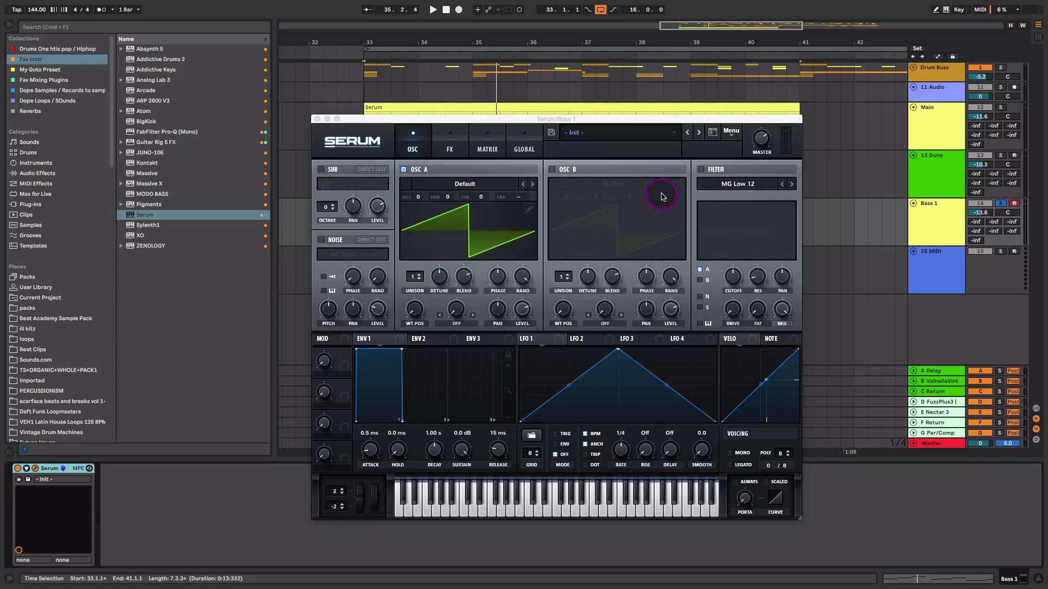
drag(414, 276, 436, 323)
key(space)
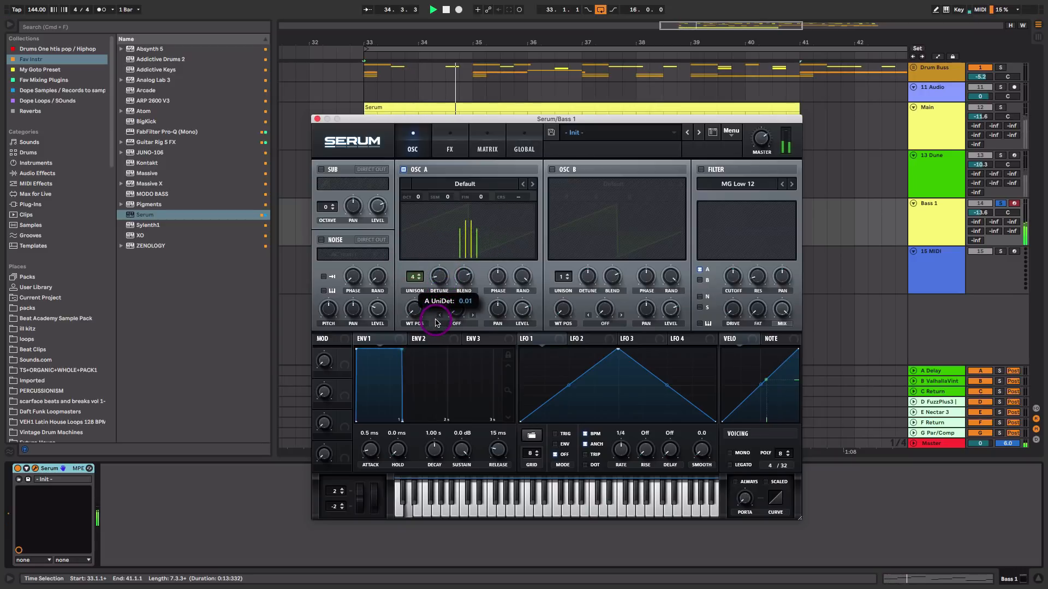
click(440, 281)
key(space)
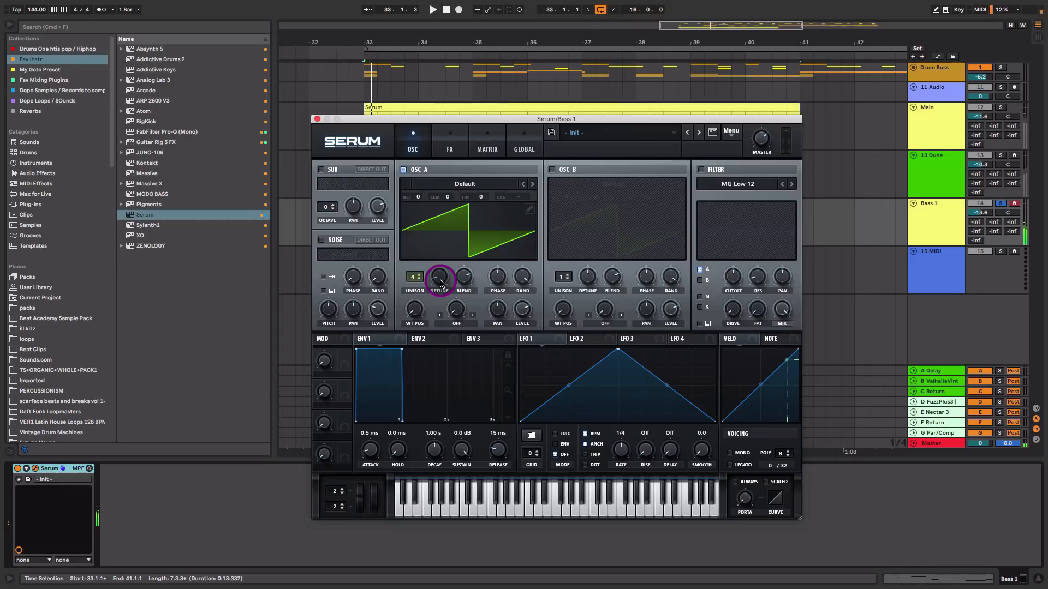
click(439, 281)
key(space)
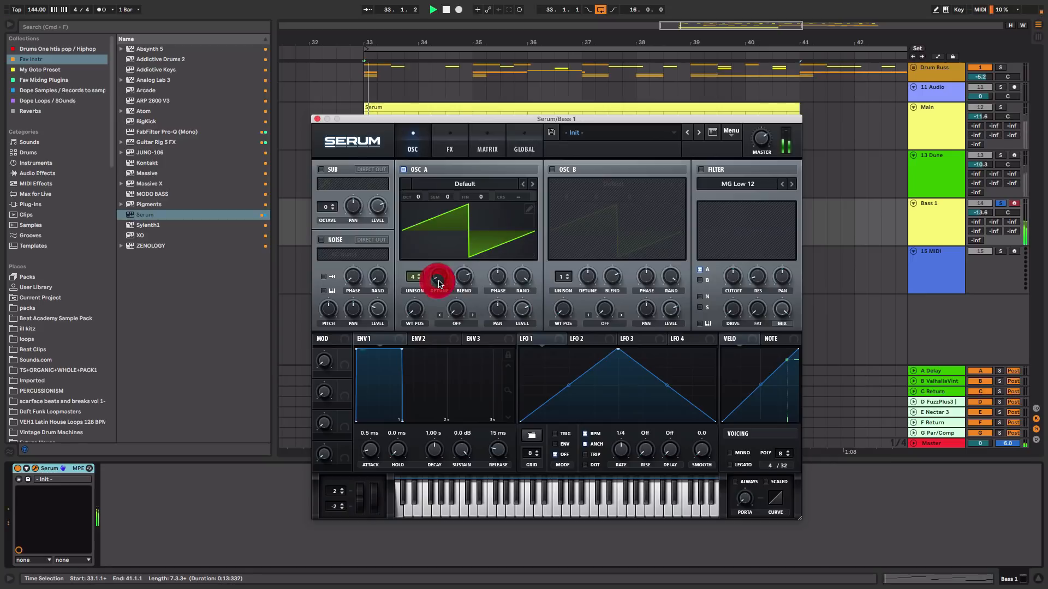
click(439, 278)
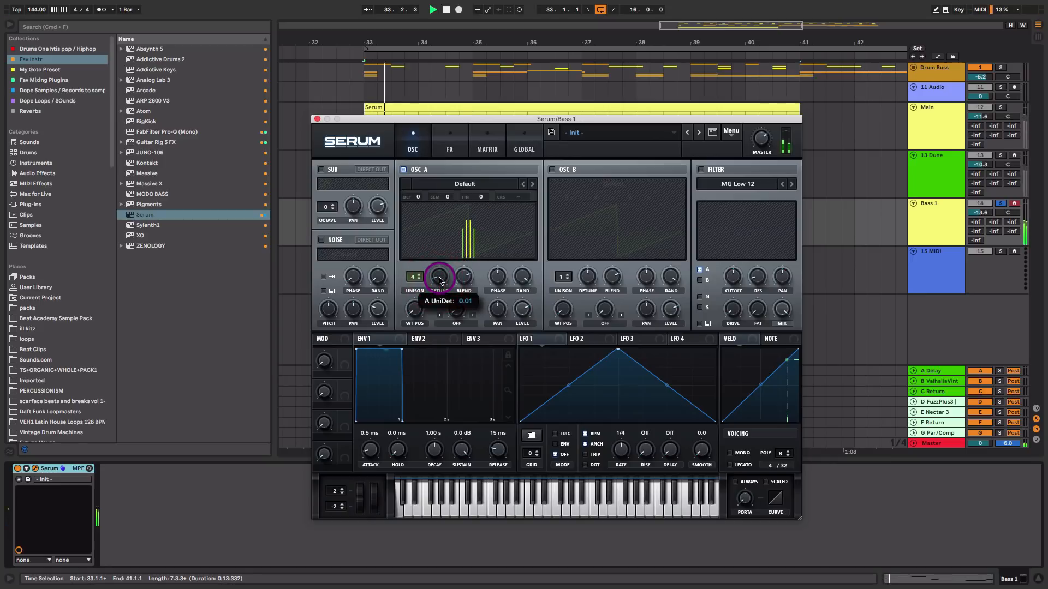
Enable Oscillator B, set its octave to -1 and lower its level
click(550, 170)
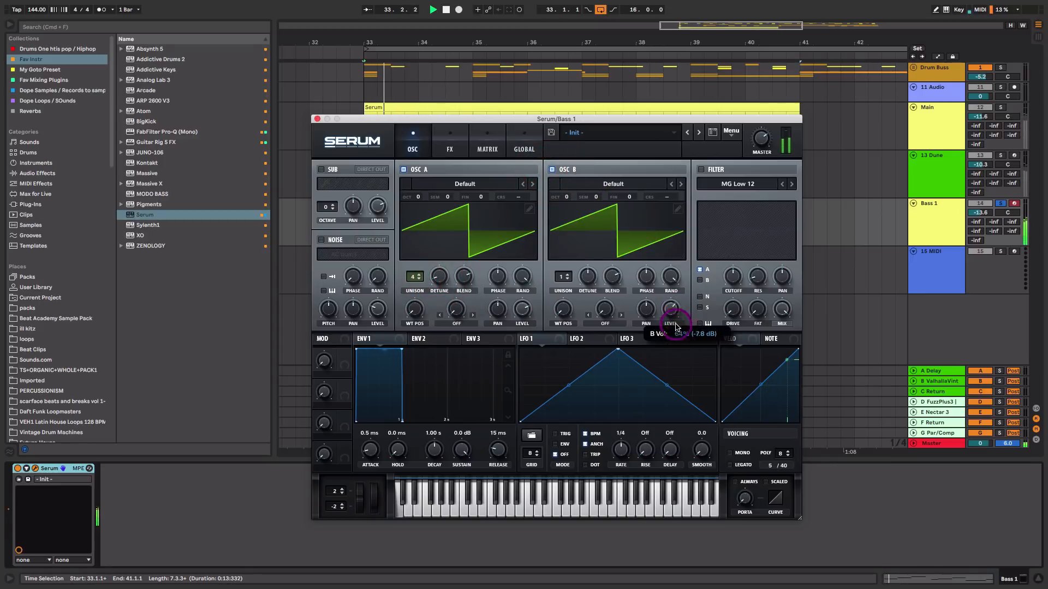
drag(565, 196, 568, 212)
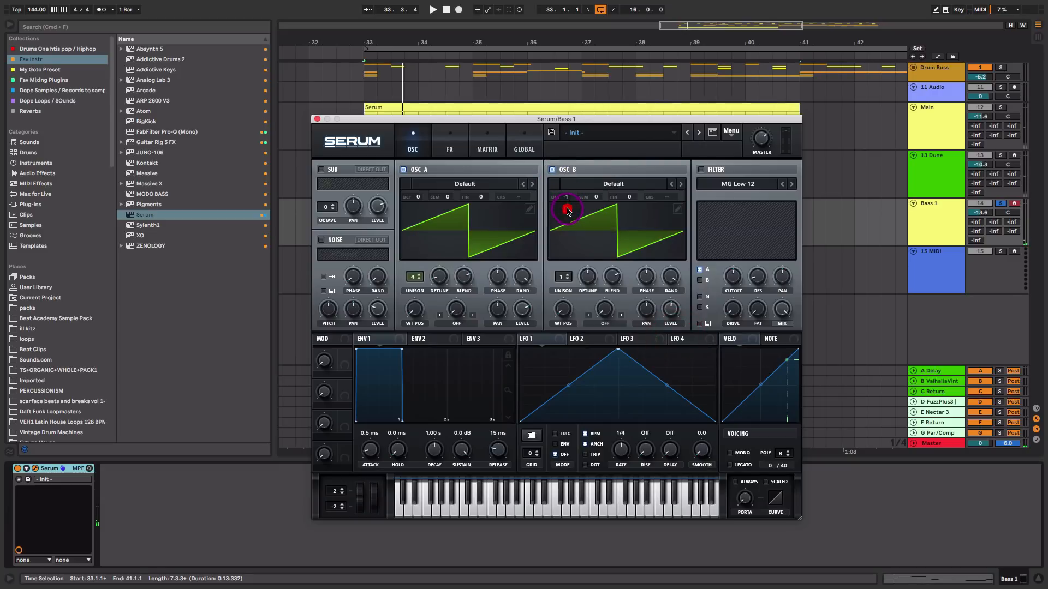
mouse_move(664, 308)
mouse_down()
mouse_move(675, 297)
mouse_move(674, 318)
mouse_up()
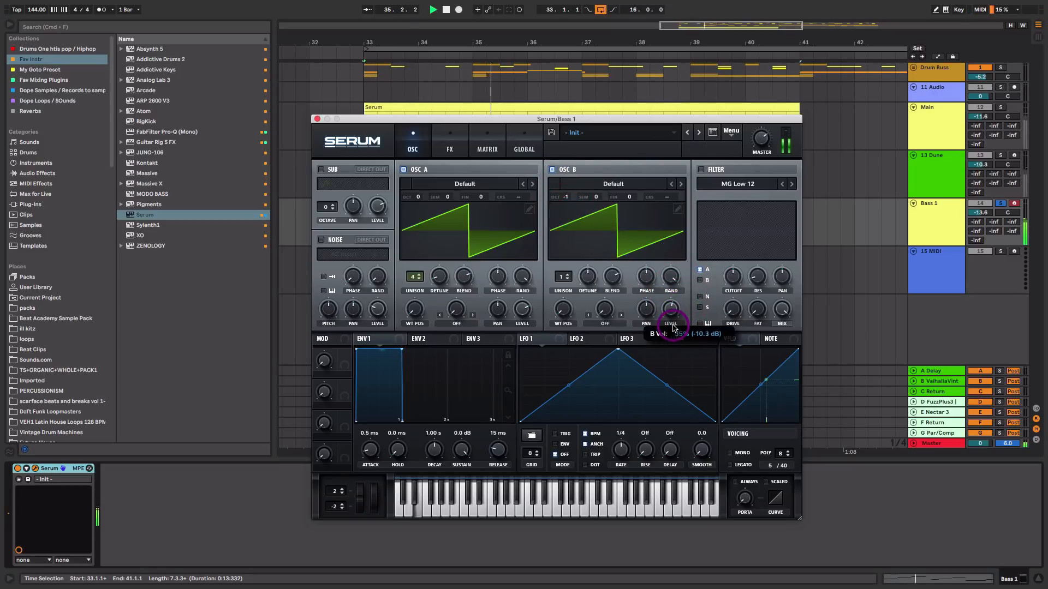
click(672, 326)
key(space)
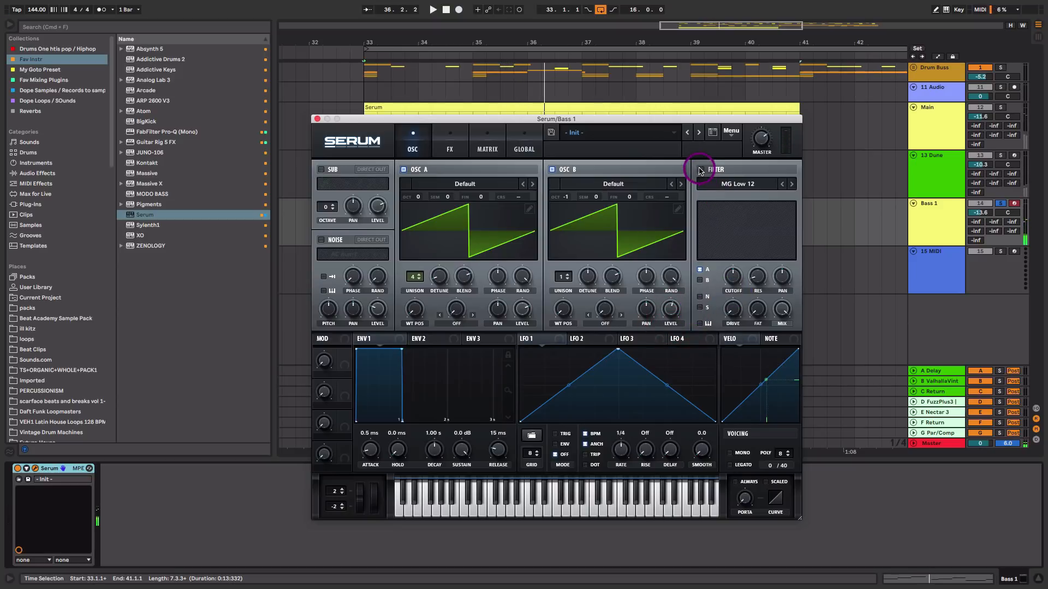
Enable Serum's filter and adjust the cutoff knob while playing
click(700, 171)
key(space)
drag(737, 284, 734, 239)
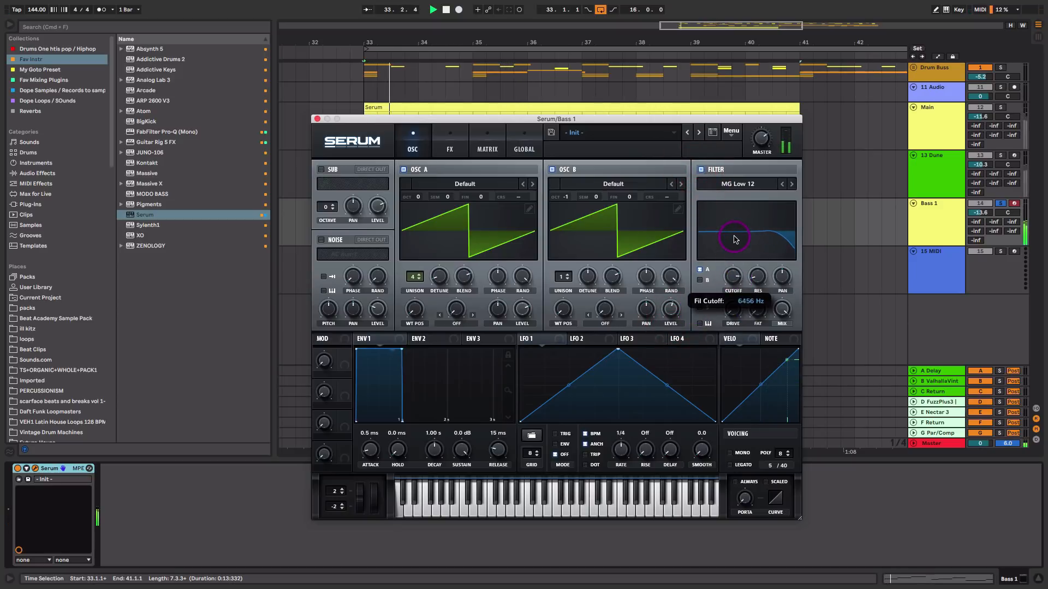
mouse_move(740, 284)
mouse_down()
mouse_move(735, 301)
mouse_move(733, 279)
mouse_up()
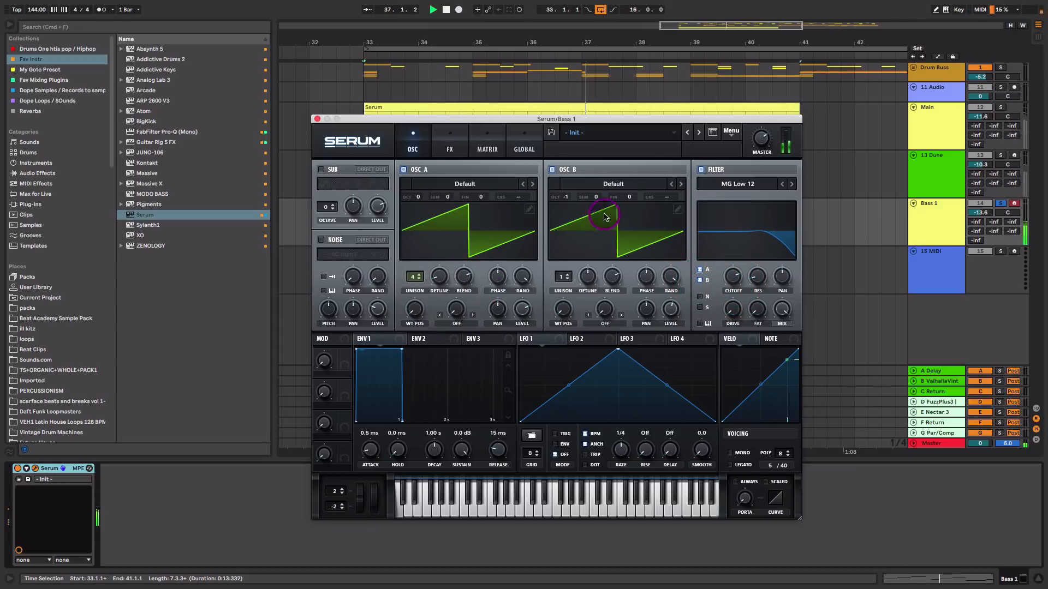
Load the Analog Basic Shapes wavetable into Oscillator B and raise its wavetable position
click(632, 187)
mouse_move(631, 198)
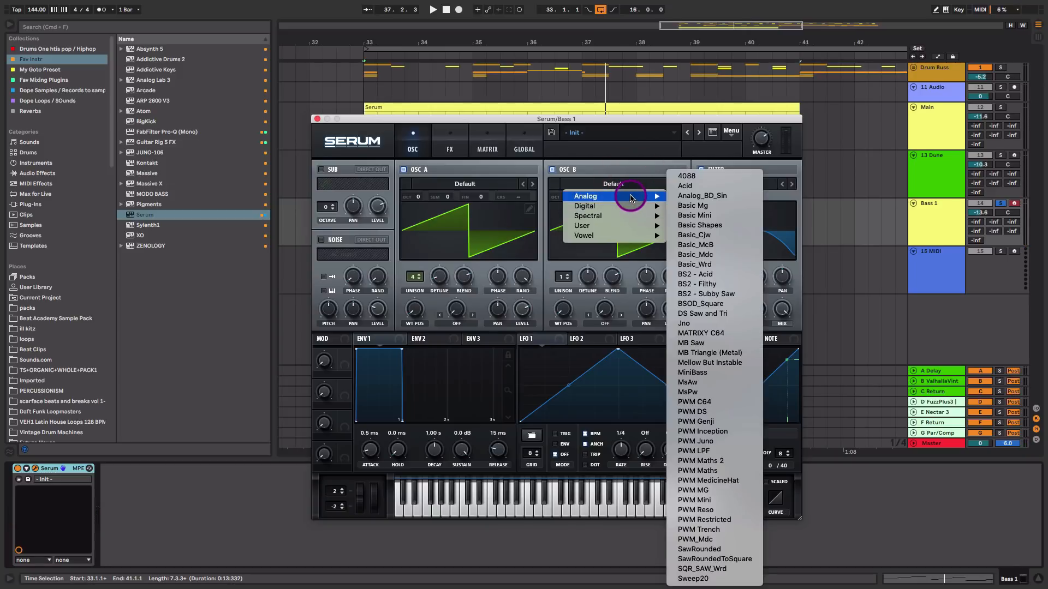
click(731, 225)
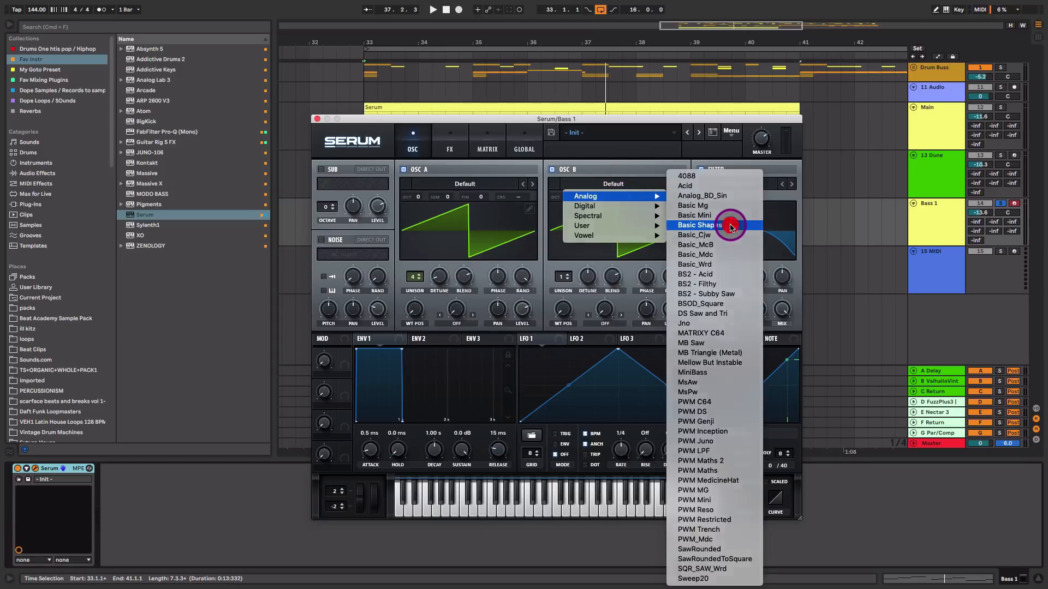
drag(563, 309, 580, 258)
key(space)
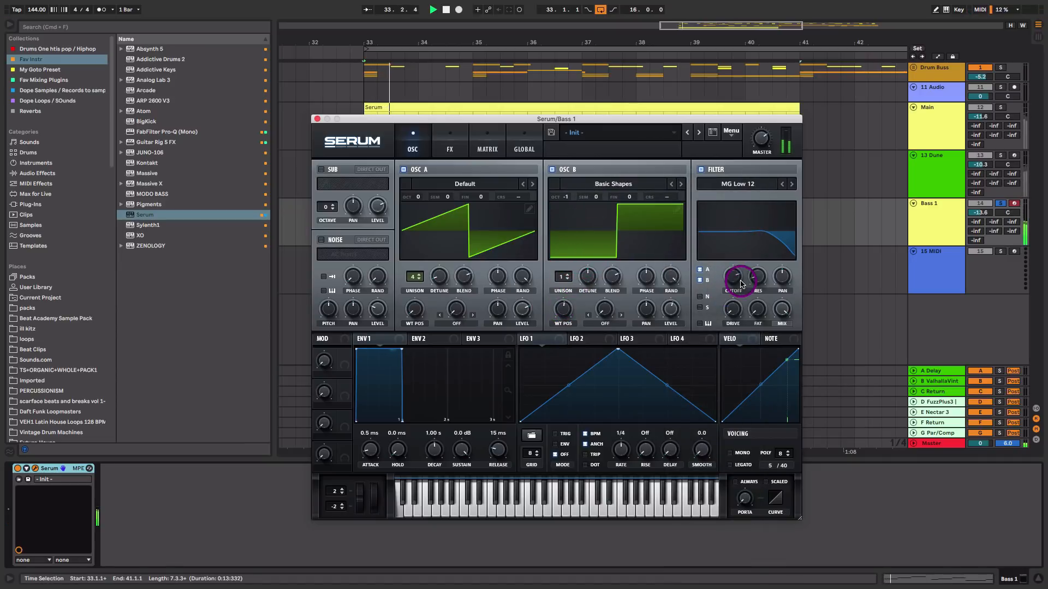
Fine-tune the filter cutoff and Oscillator B's level
drag(735, 277, 735, 276)
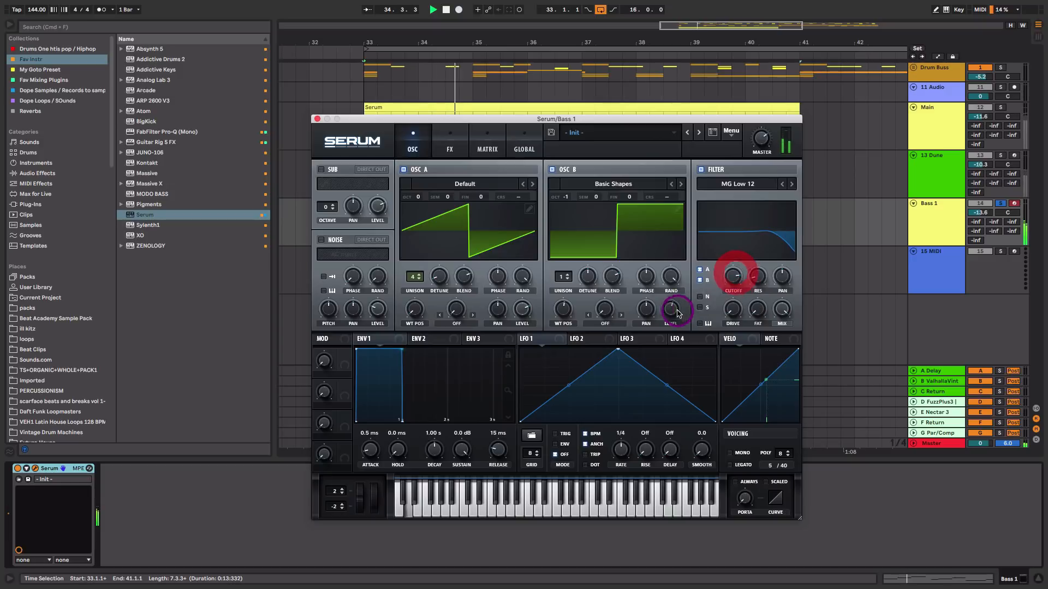
drag(674, 310, 739, 287)
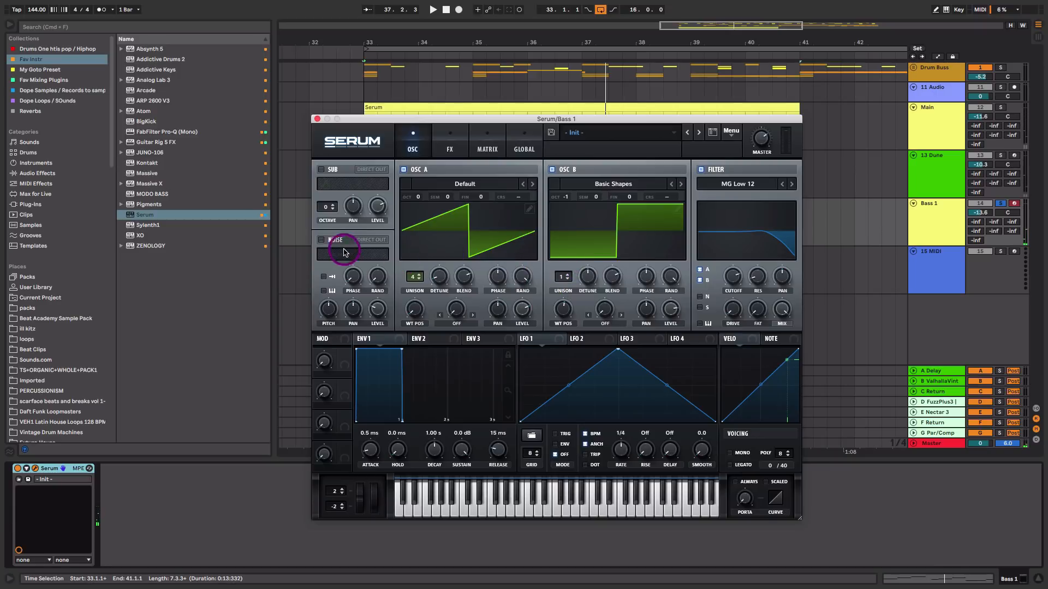
Enable the noise oscillator, lower its level and route it through the filter
click(322, 240)
key(space)
drag(379, 307, 380, 316)
click(699, 296)
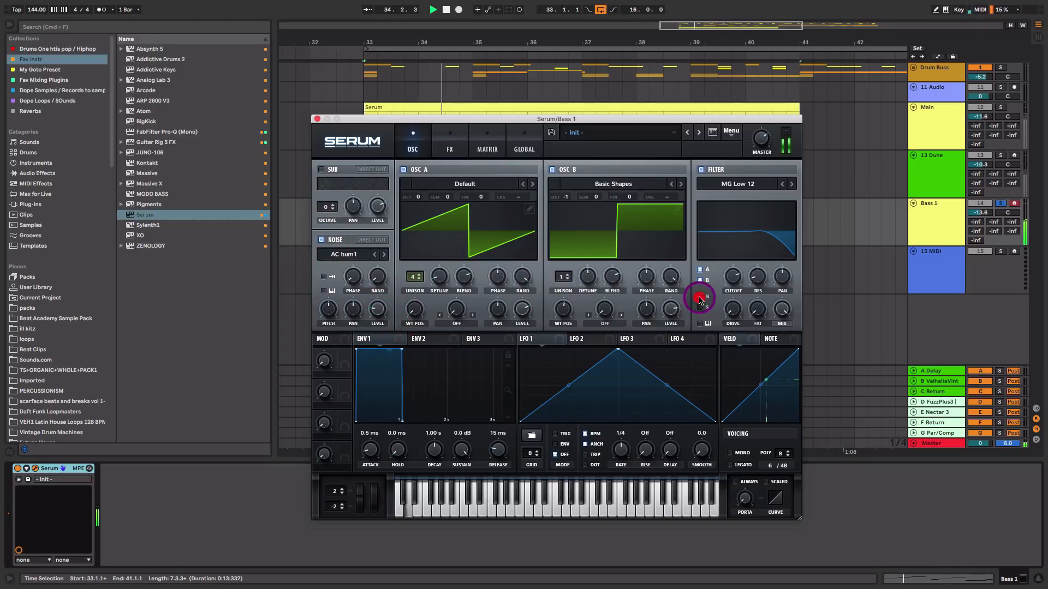
Enable Serum's Distortion effect, set its mode to Diode 2, and adjust drive and mix to about 51%
key(space)
click(444, 147)
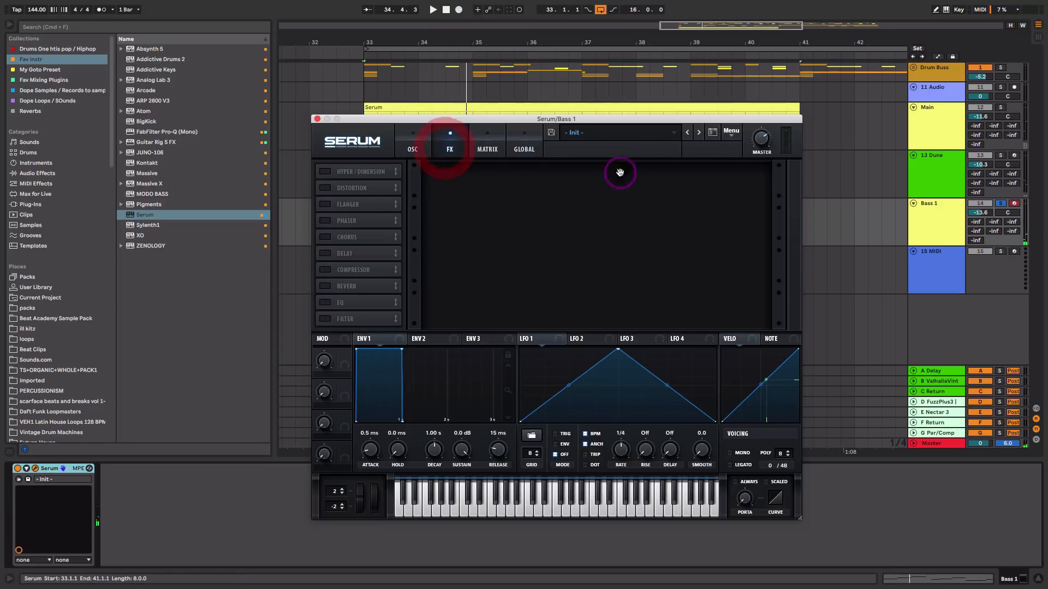
click(324, 188)
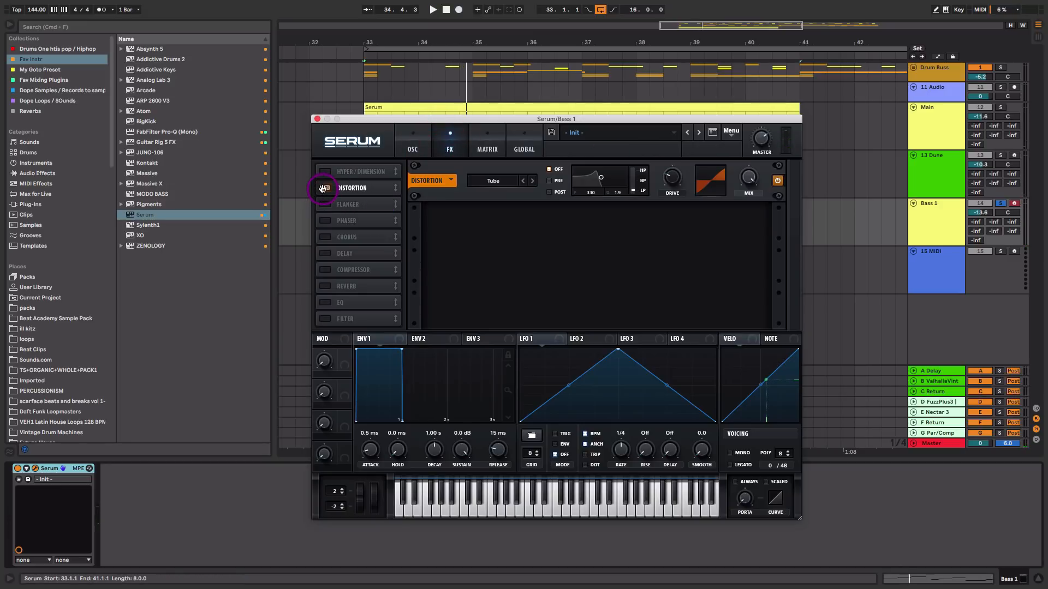
key(space)
click(493, 181)
click(508, 233)
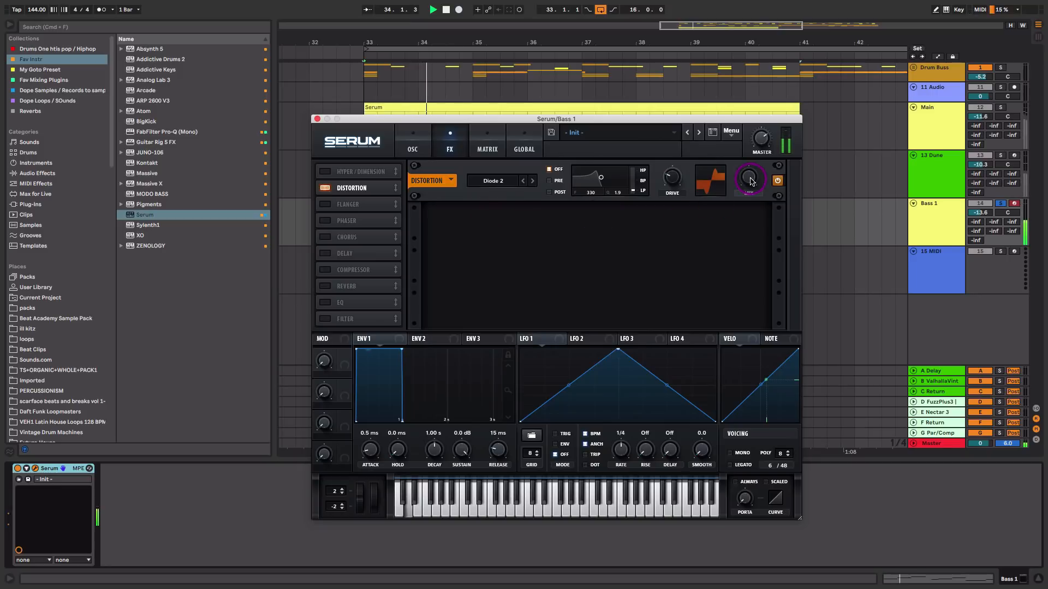
drag(746, 318, 764, 212)
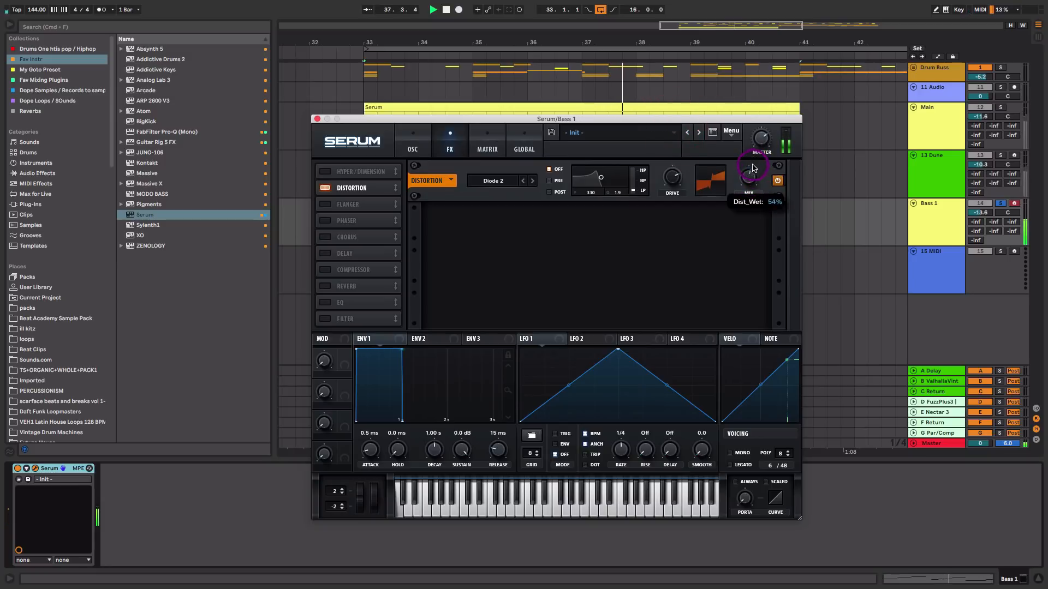
drag(753, 168, 748, 166)
drag(673, 181, 673, 186)
drag(748, 182, 745, 186)
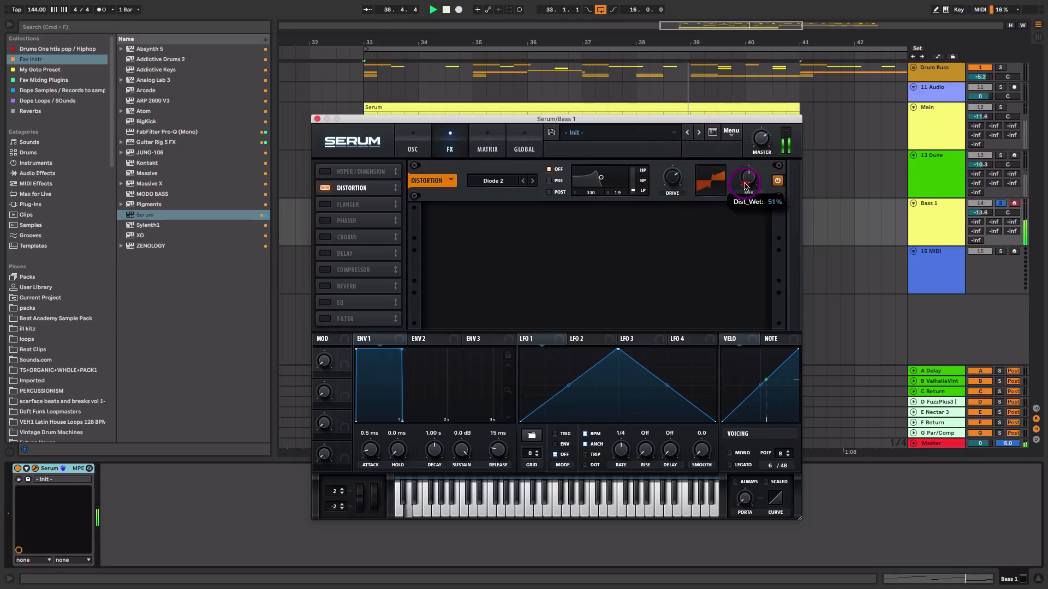
key(space)
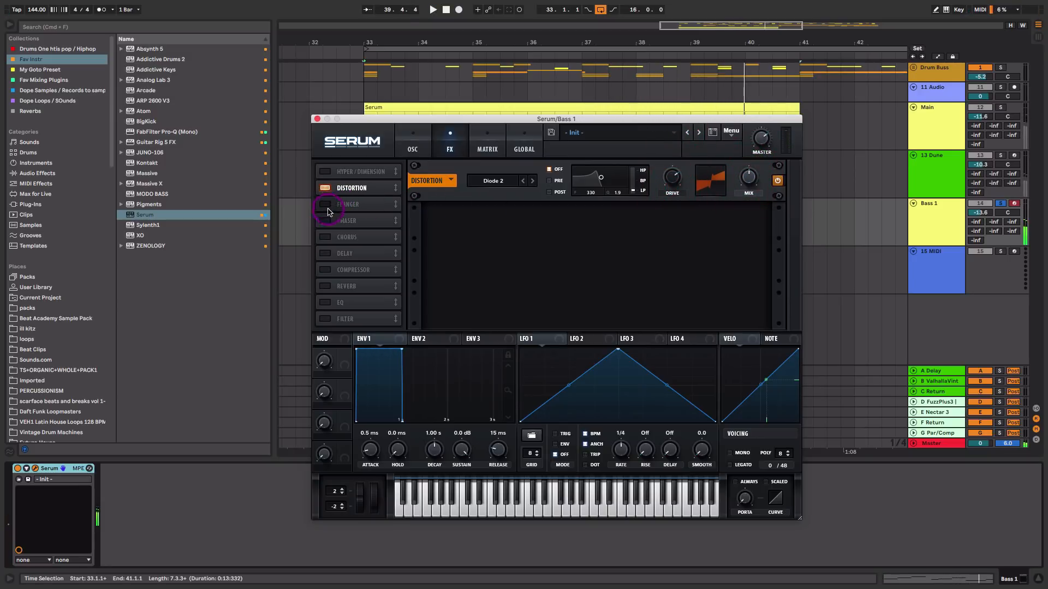
Enable Serum's Chorus effect and lower its mix
click(326, 237)
key(space)
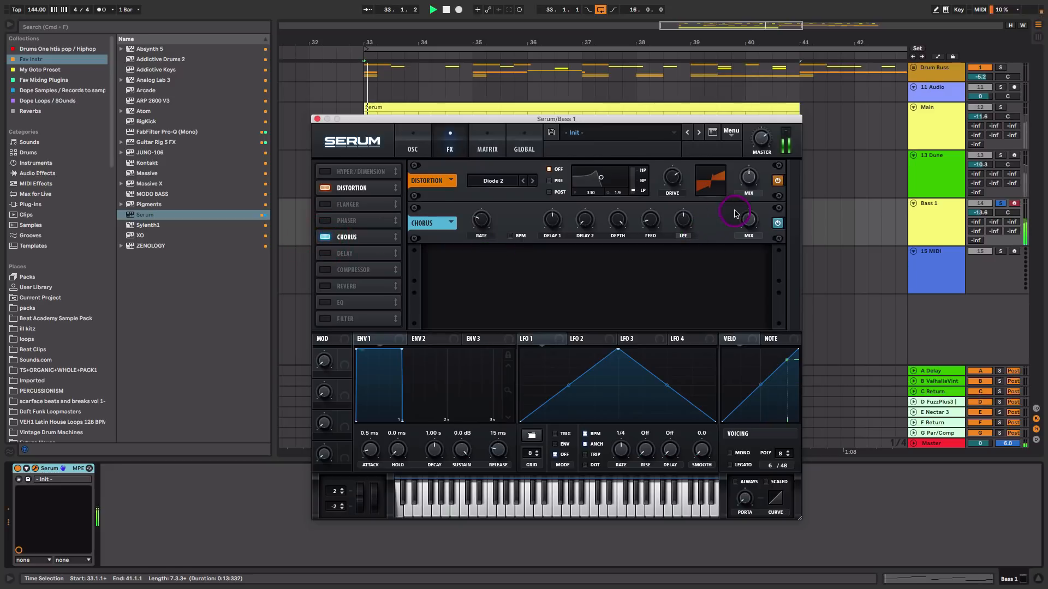
drag(748, 219, 746, 275)
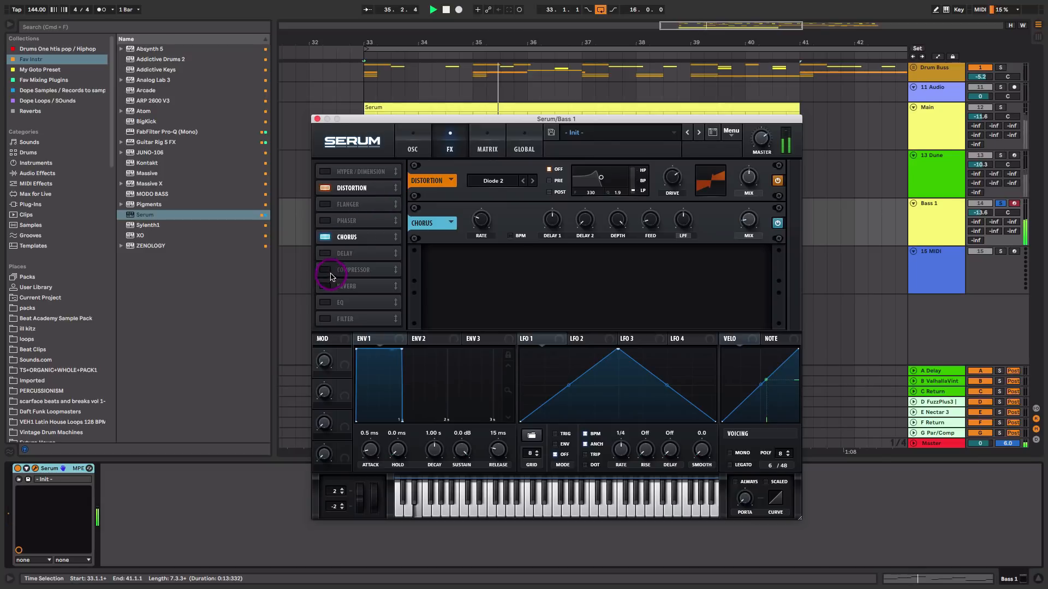
Add EQ Eight after Serum on Bass 1 and set band 1 to a low cut at 125 Hz
click(317, 118)
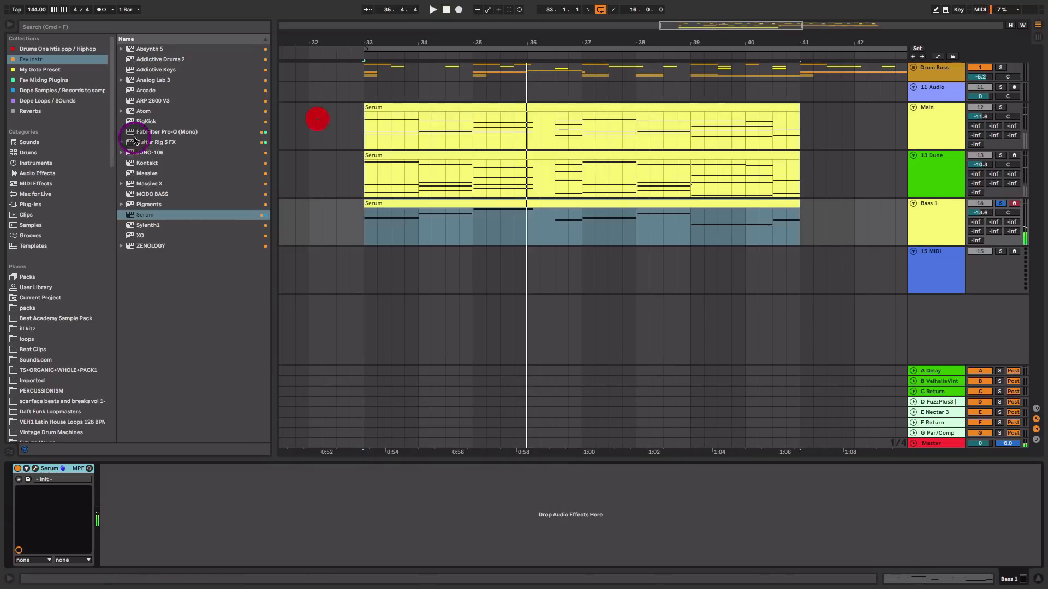
click(37, 174)
drag(145, 111, 153, 507)
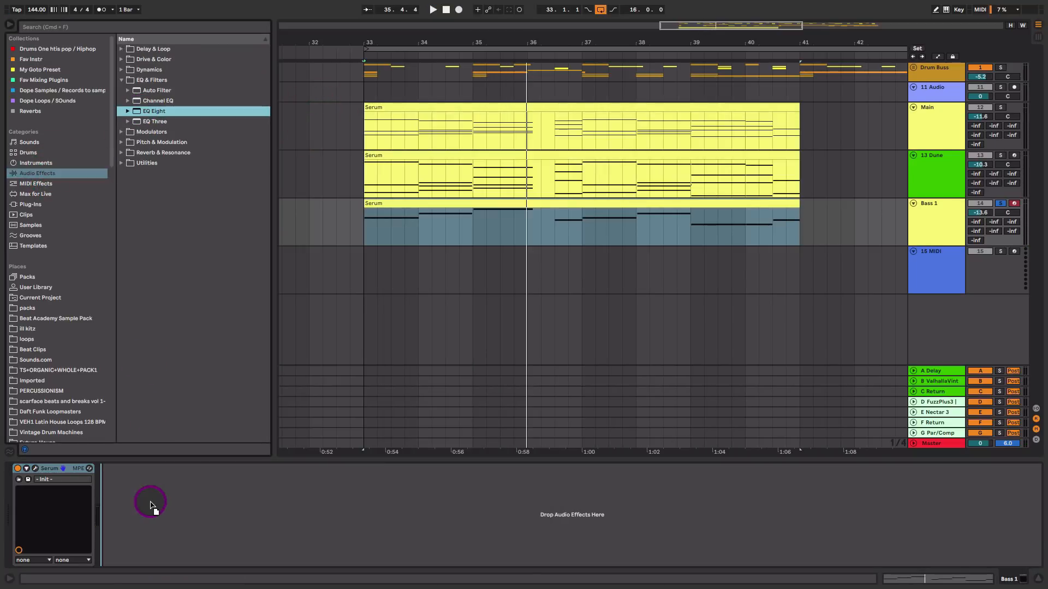
click(137, 552)
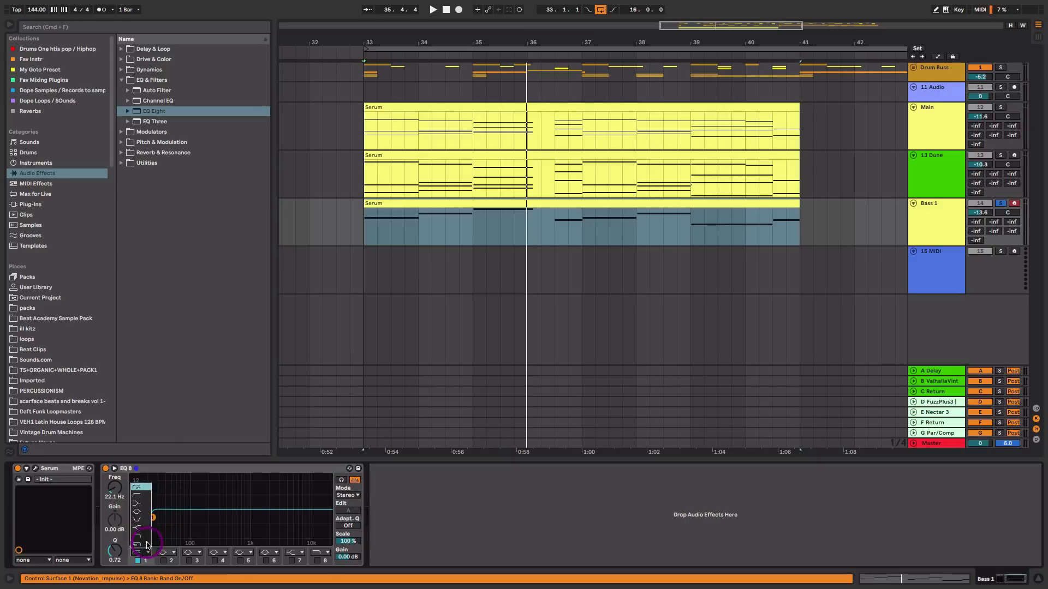
click(143, 498)
drag(115, 488, 114, 480)
key(space)
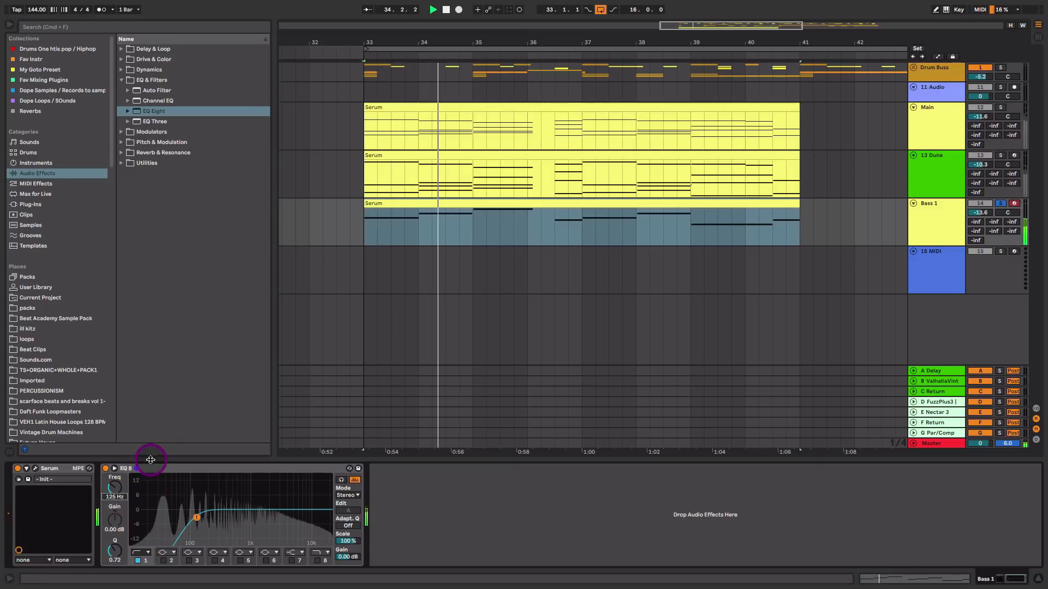
Add a Saturator after the EQ, set Dry/Wet to 79.4%, curve to Medium Curve and Base to about 2.86
click(133, 59)
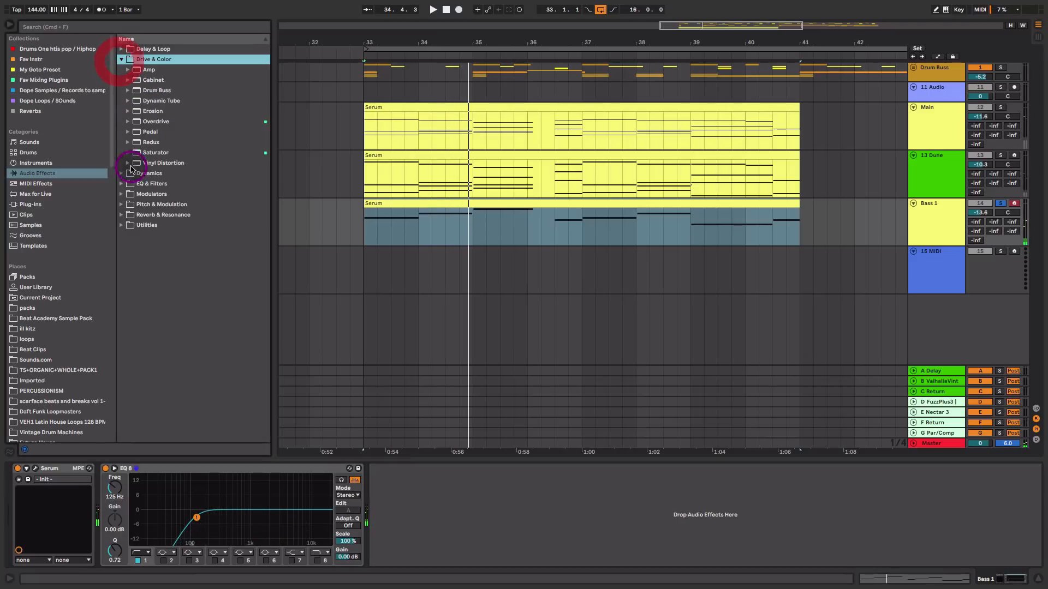
drag(146, 153, 429, 480)
key(space)
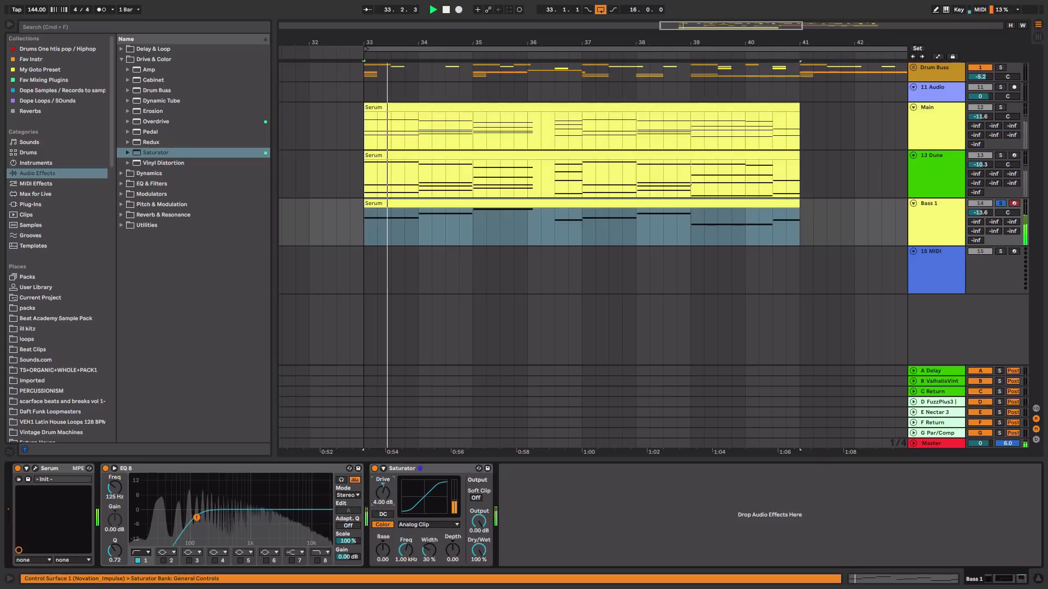
drag(478, 550, 476, 559)
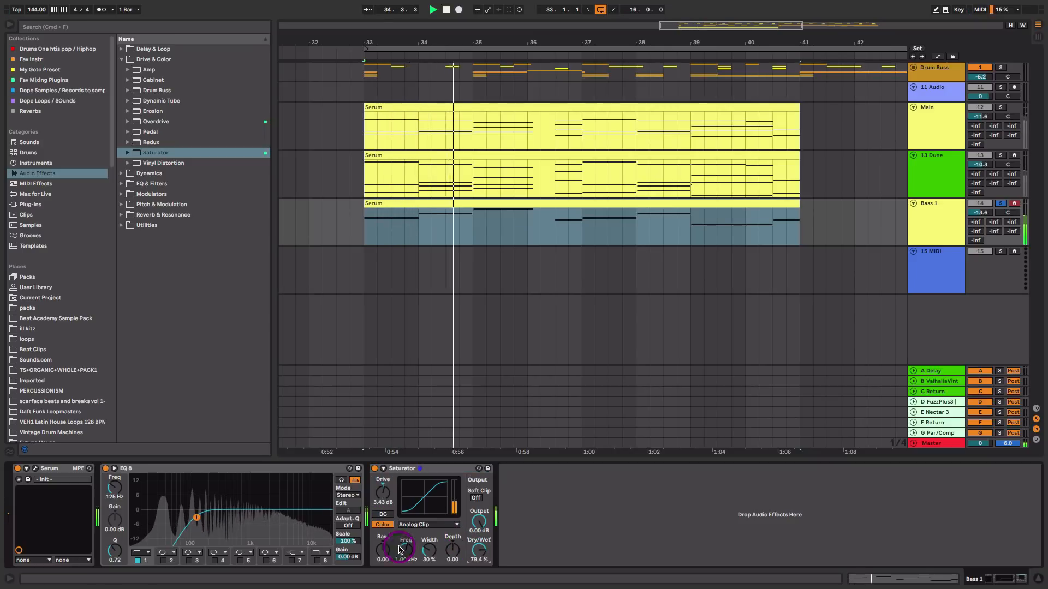
click(410, 525)
click(418, 549)
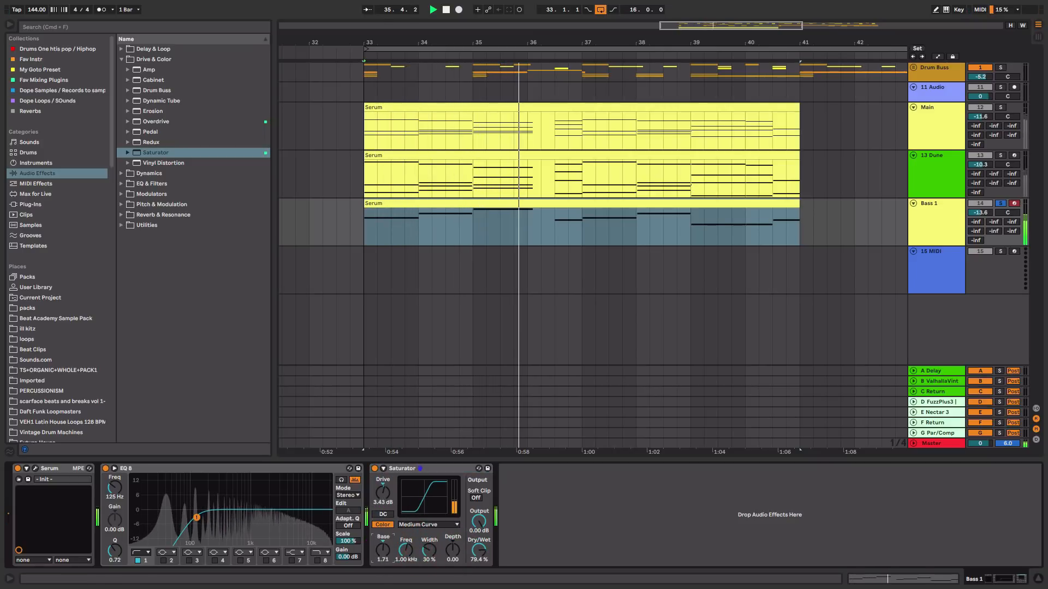
drag(382, 550, 380, 552)
In the mixer, set Bass 1's volume to about -17.3 dB and solo the Dune and Main tracks
key(Tab)
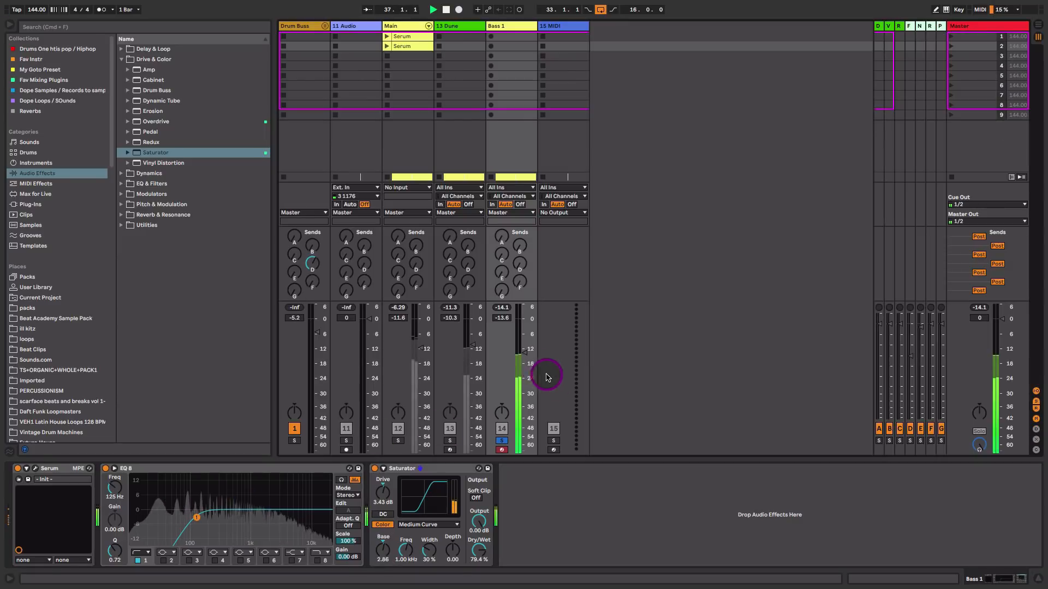
drag(524, 354, 524, 357)
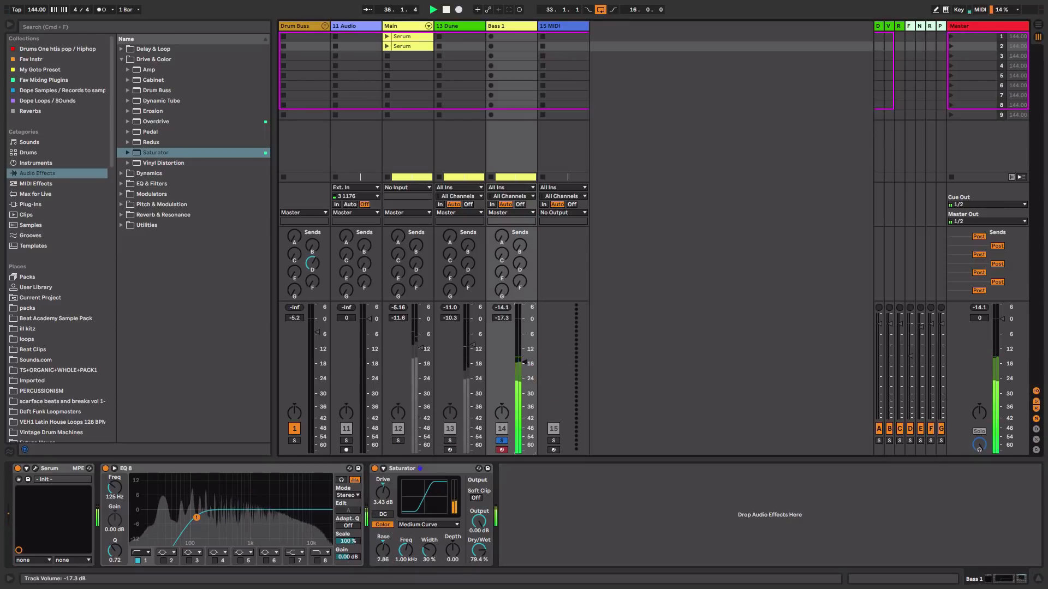
click(450, 440)
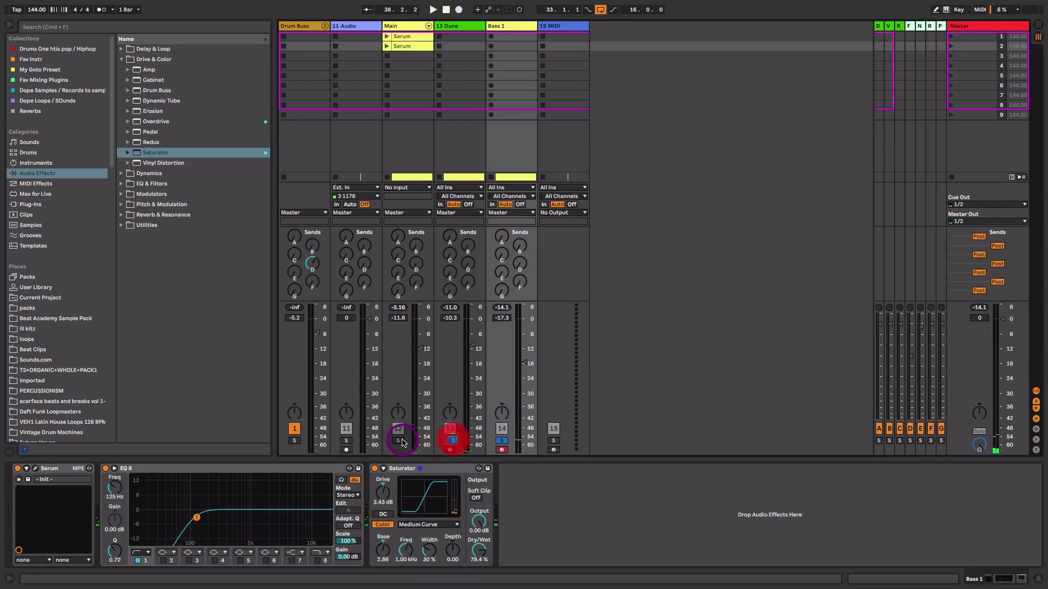
click(398, 440)
Balance the layers while playing, setting Bass 1 to -12.0 dB and Dune to -11.6 dB after briefly soloing Bass 1
key(space)
drag(524, 362, 524, 354)
click(502, 441)
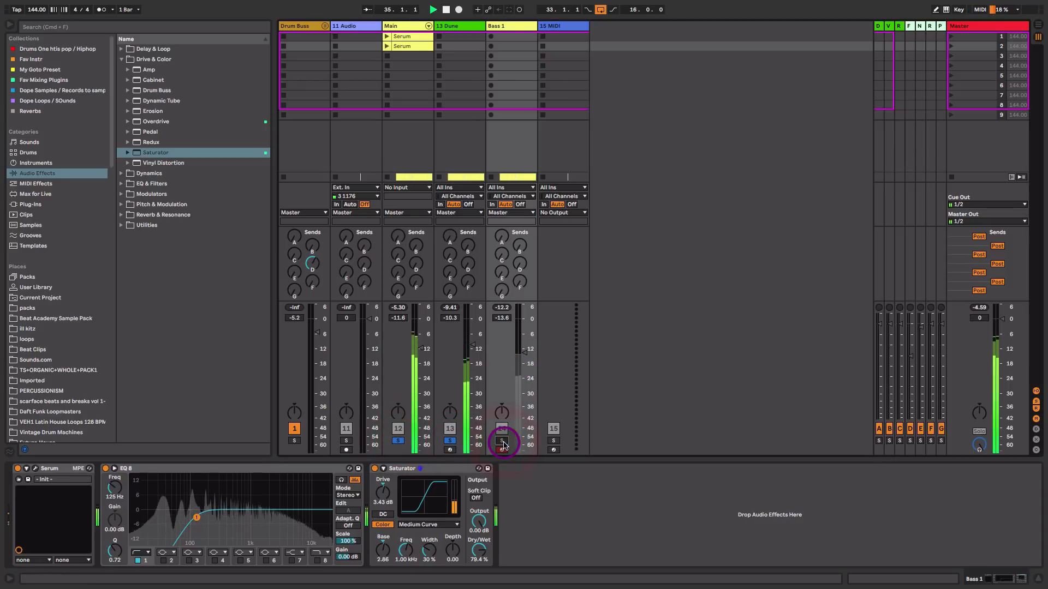
click(502, 440)
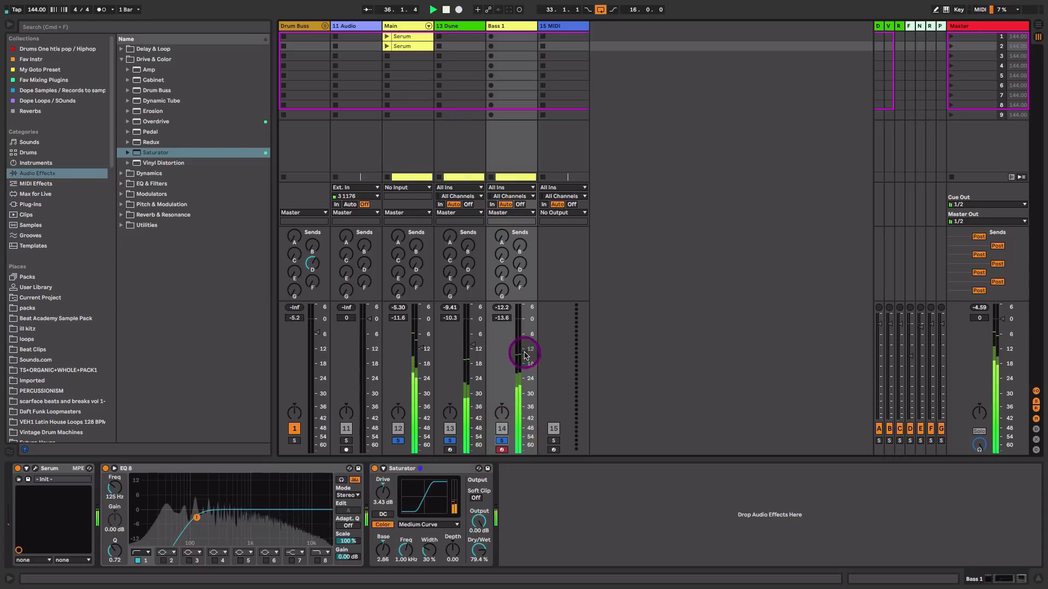
drag(524, 351, 525, 350)
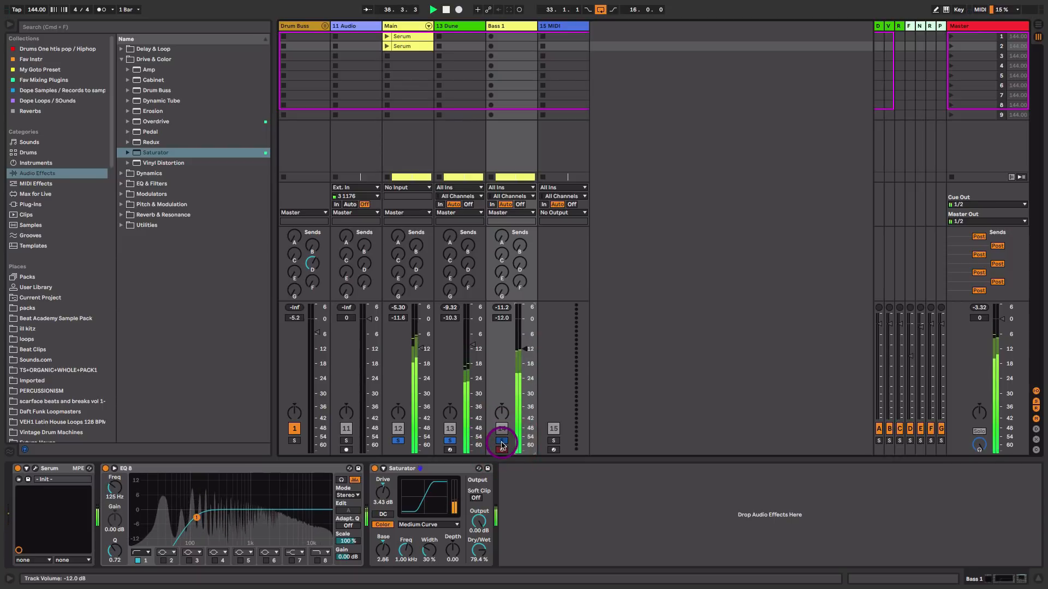
drag(473, 344, 473, 348)
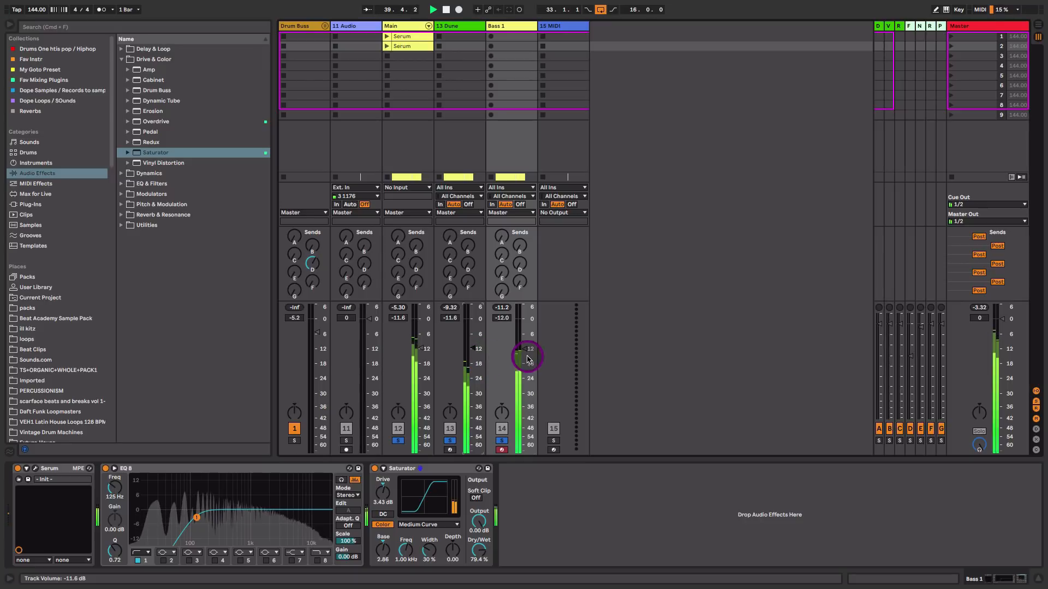
Reopen Serum on Bass 1 and adjust Oscillator B's octave setting
key(Tab)
key(space)
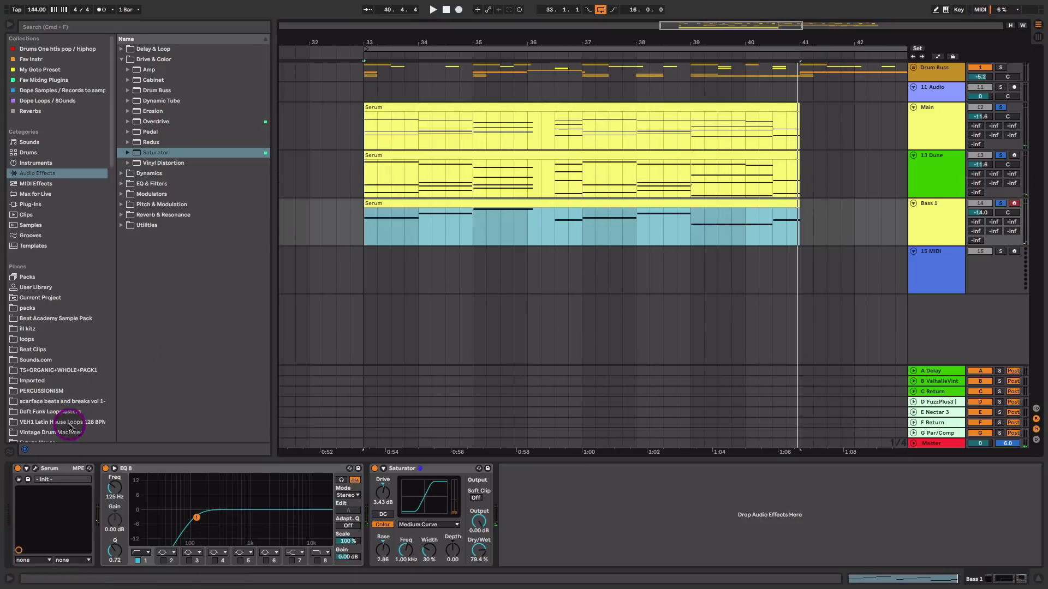
click(35, 468)
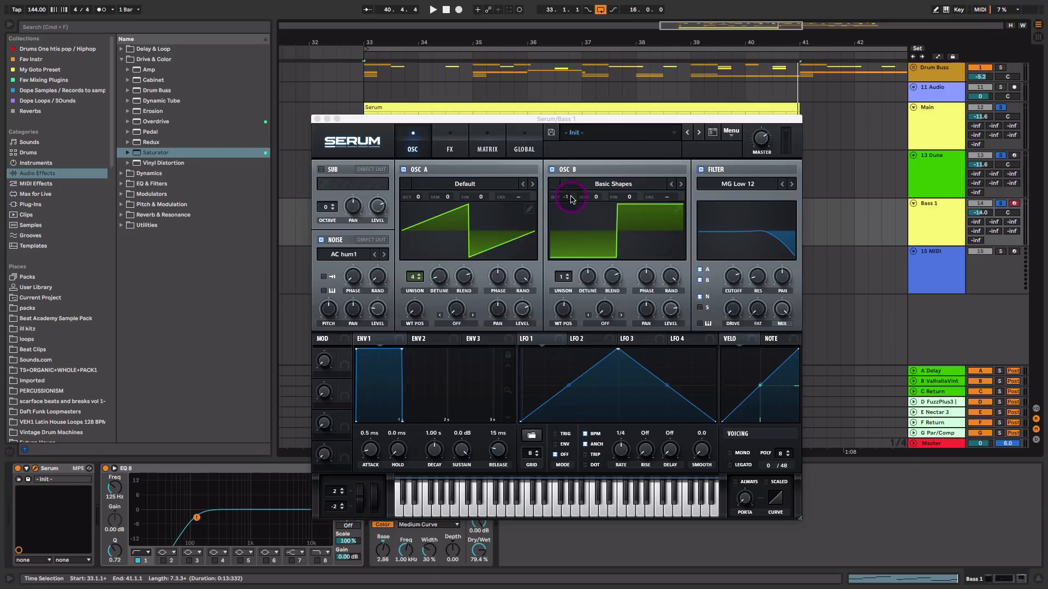
drag(568, 195, 569, 188)
key(space)
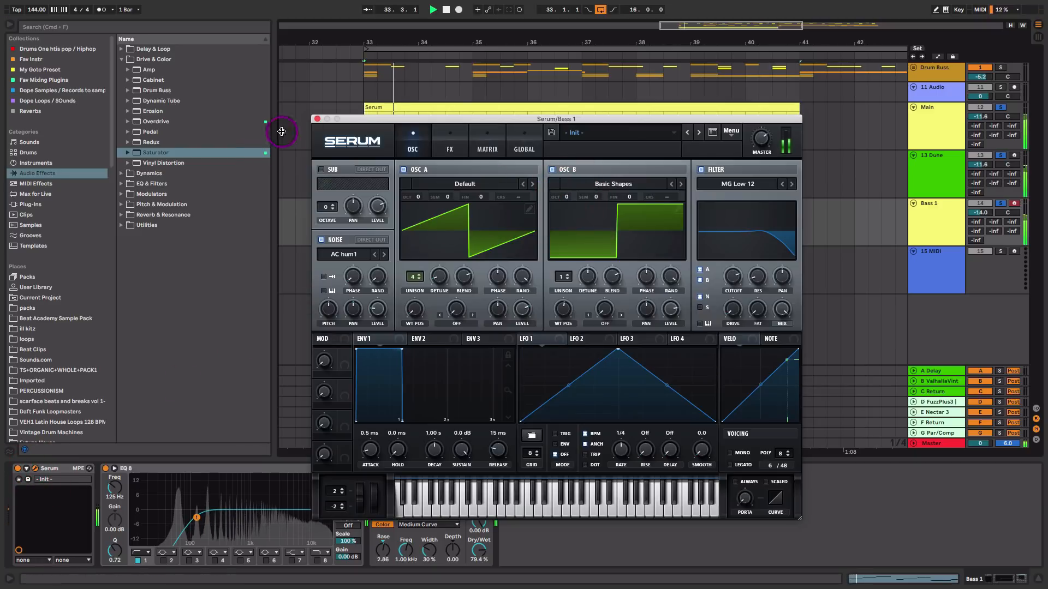
Lower Bass 1's volume to -16.2 dB in the mixer
click(317, 119)
key(Tab)
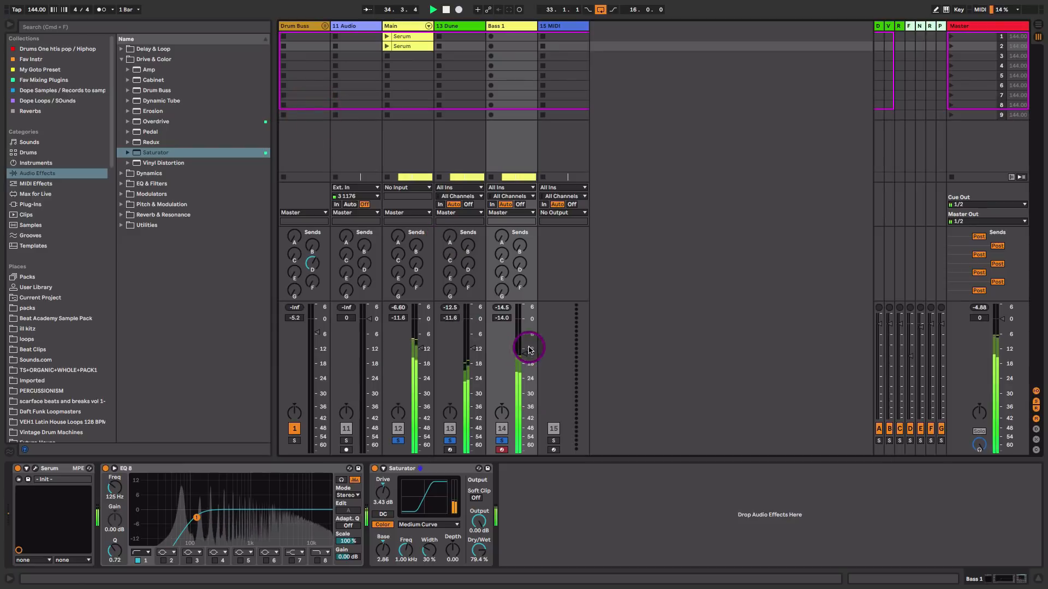
drag(526, 347, 524, 360)
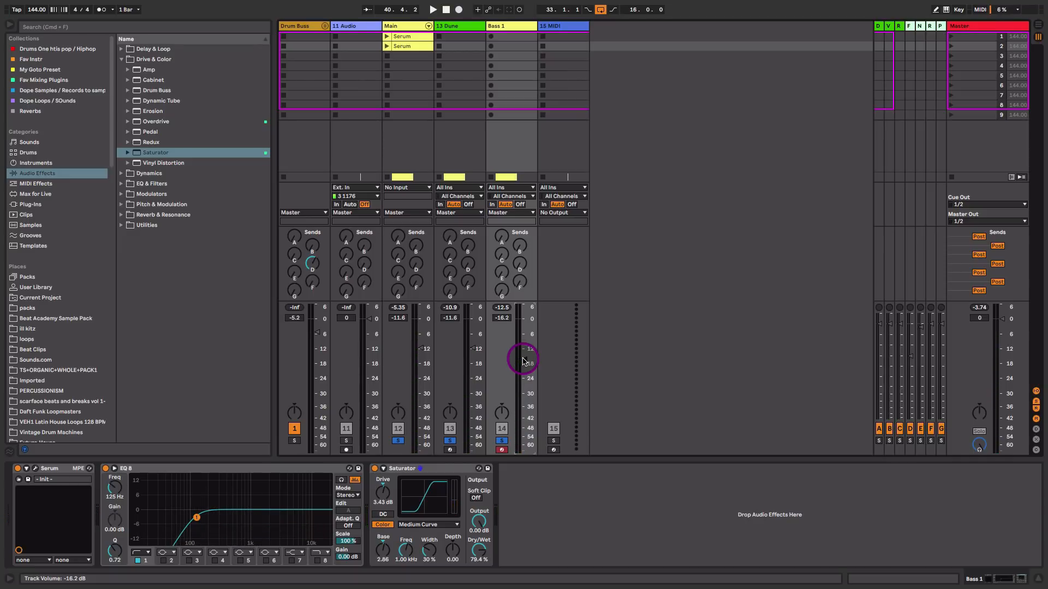
key(Tab)
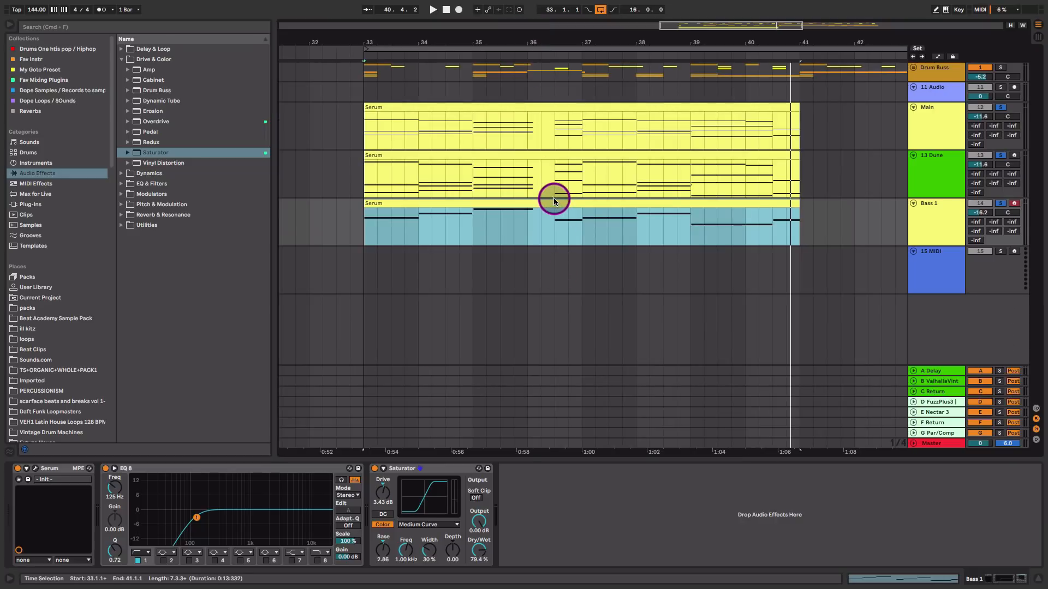
Copy the bass clip onto the 15 MIDI track and toggle solo on the bass tracks
drag(554, 201, 556, 260)
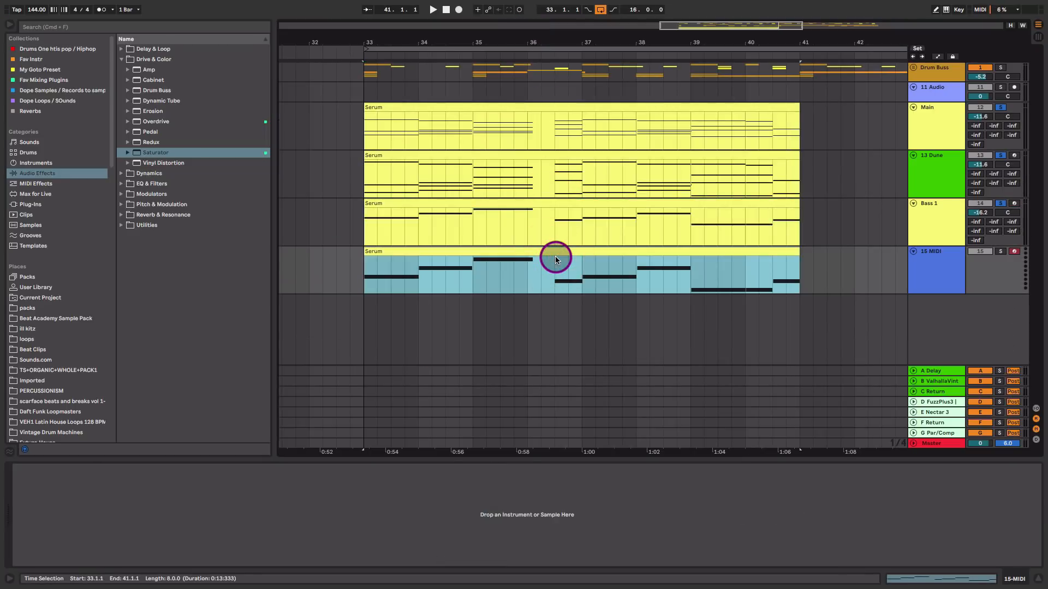
click(1001, 203)
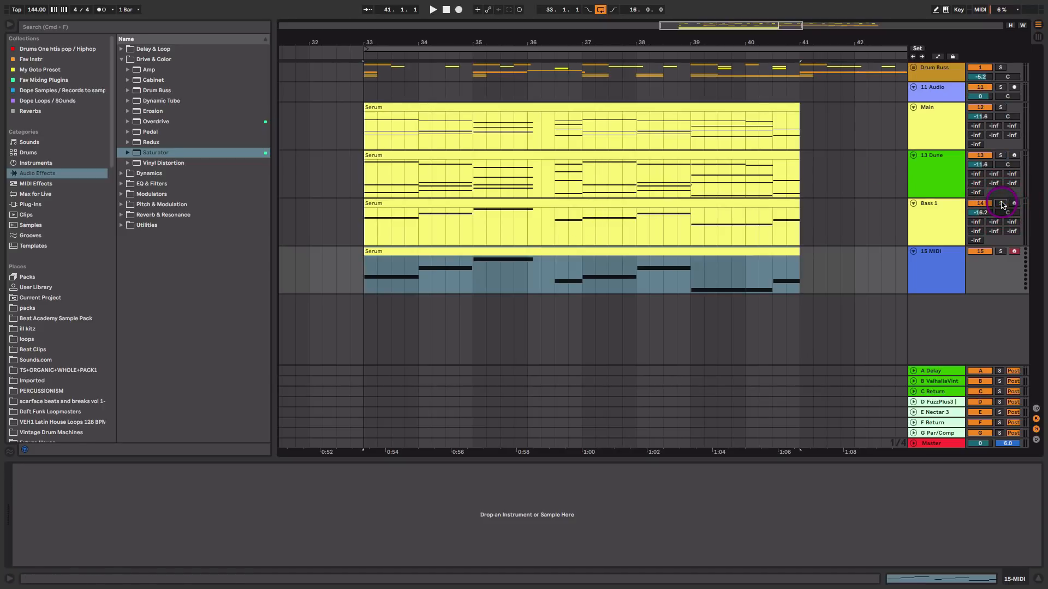
click(998, 252)
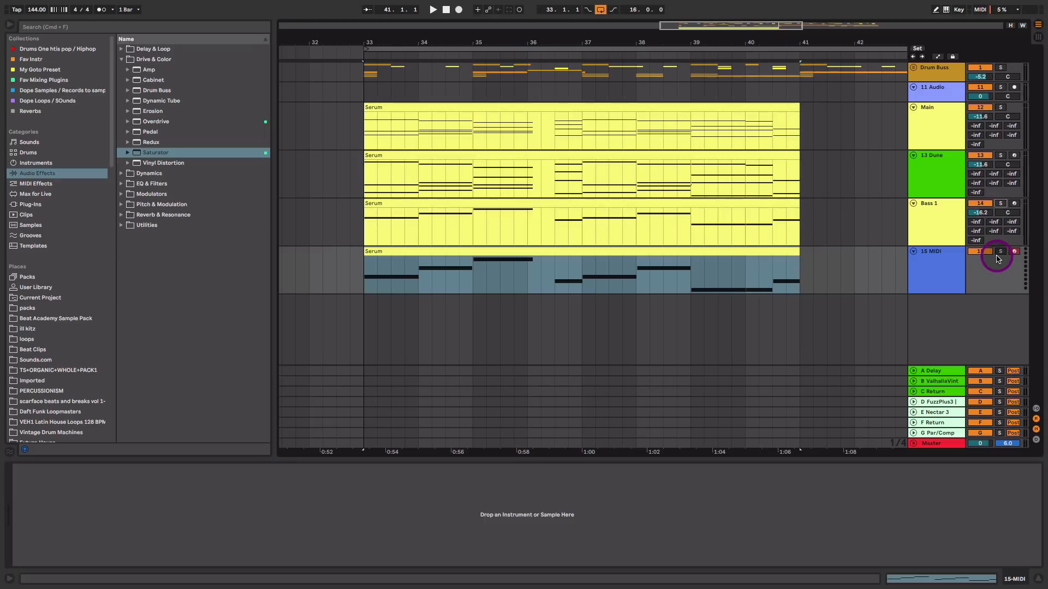
click(1000, 253)
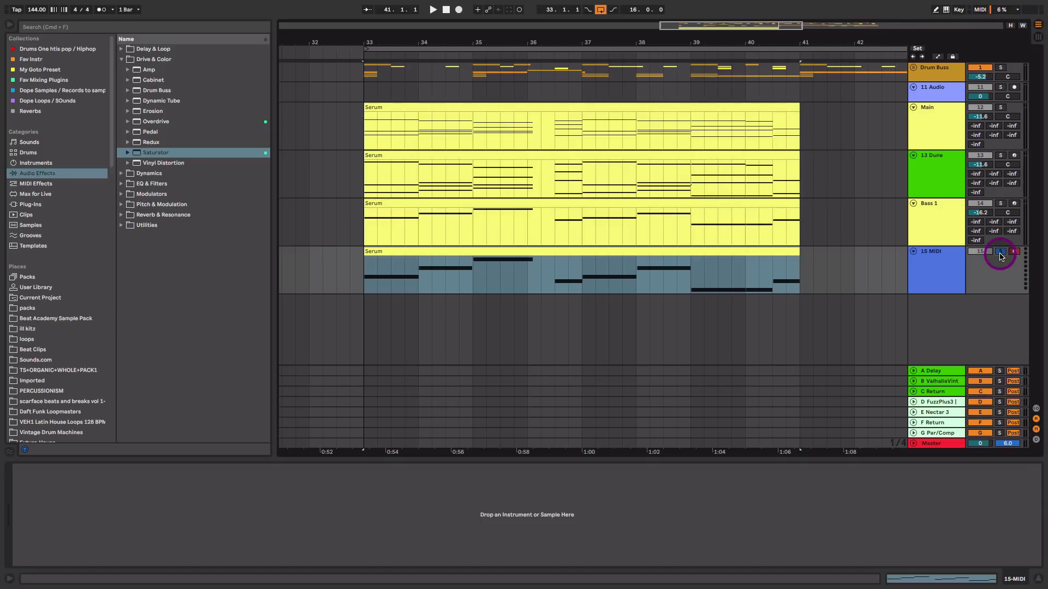
Inspect the device chains on the Dune, Main and 15 MIDI tracks
click(930, 175)
click(938, 123)
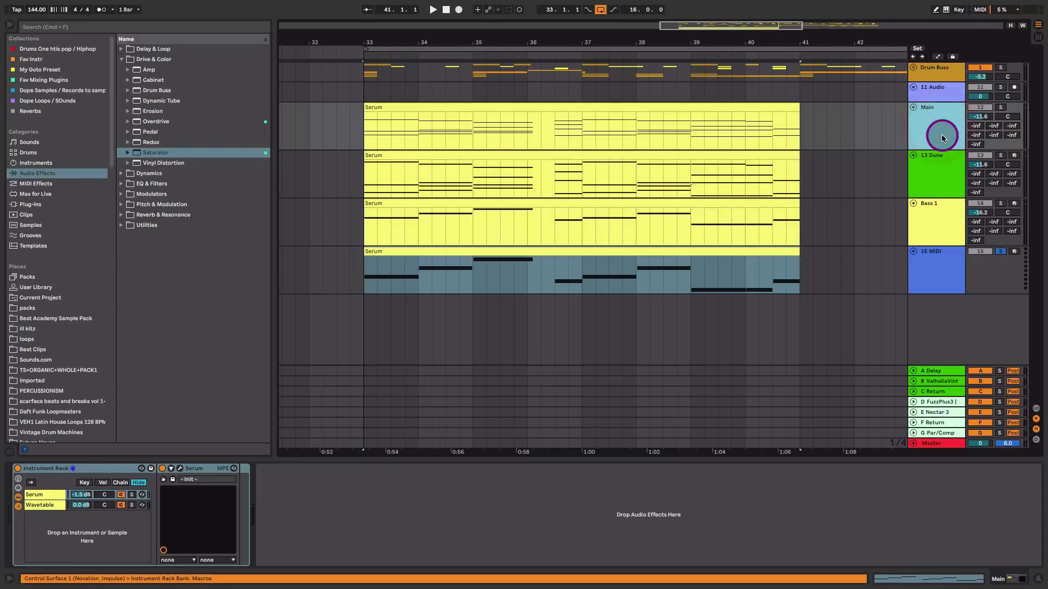
click(946, 167)
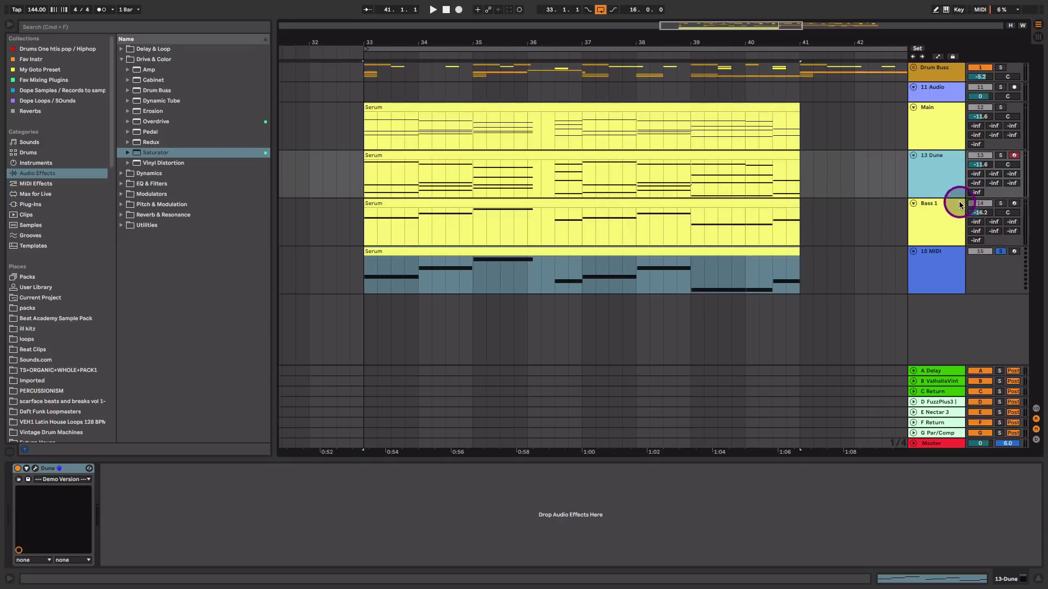
click(935, 258)
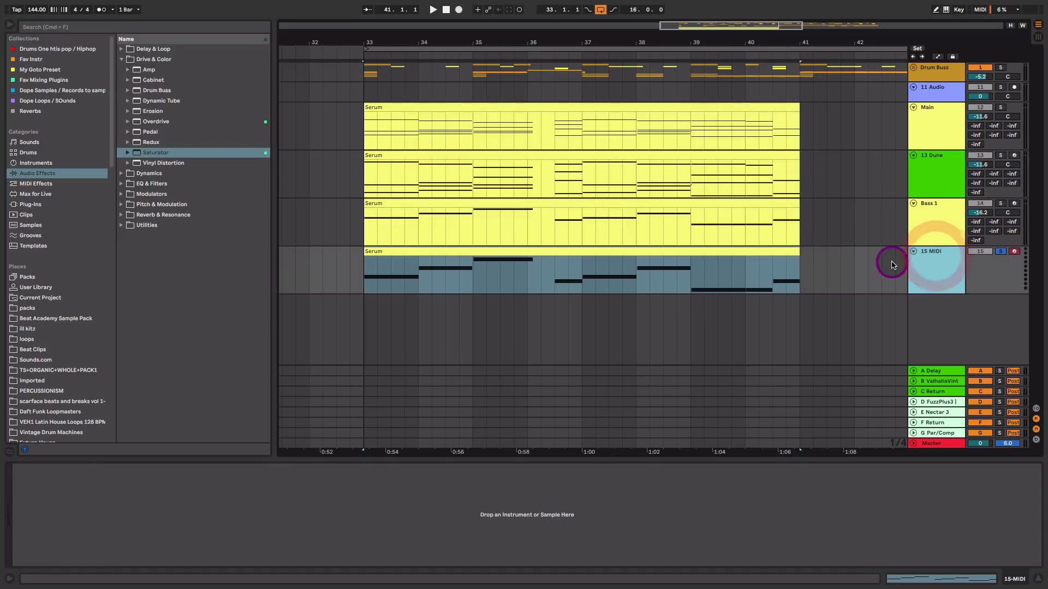
Set the low-cut frequency of Bass 1's EQ Eight to 135 Hz
click(762, 203)
click(956, 221)
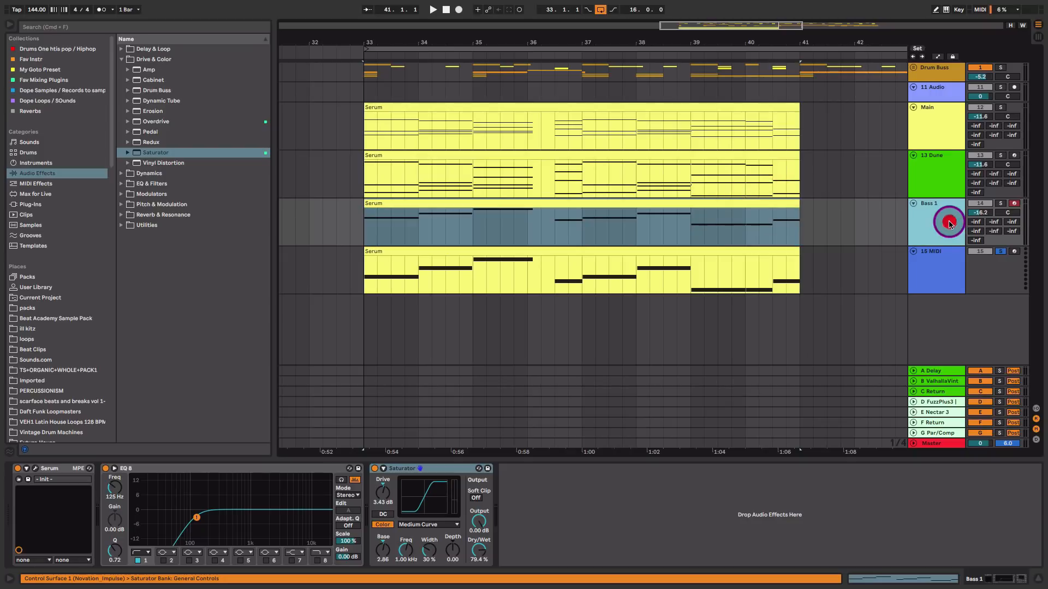
drag(197, 519, 199, 517)
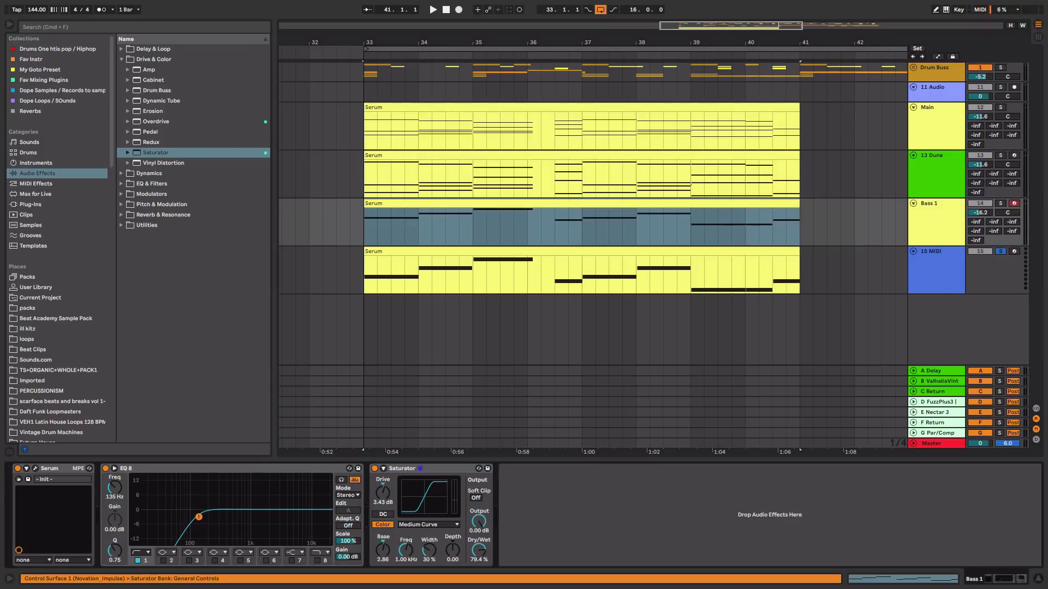
Rename the 15 MIDI track to Sub
click(936, 276)
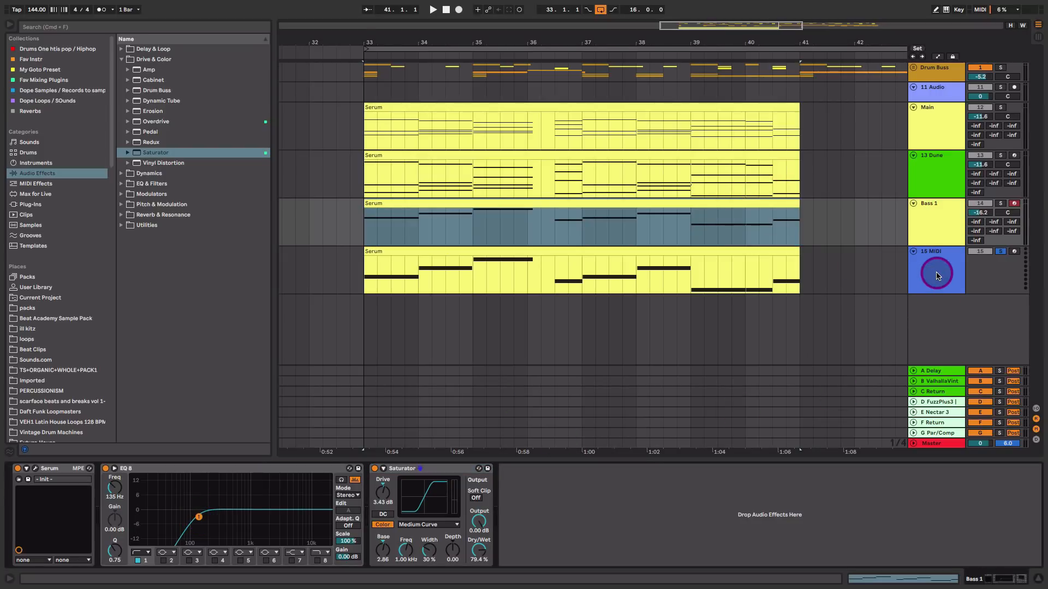
click(936, 276)
key(super+r)
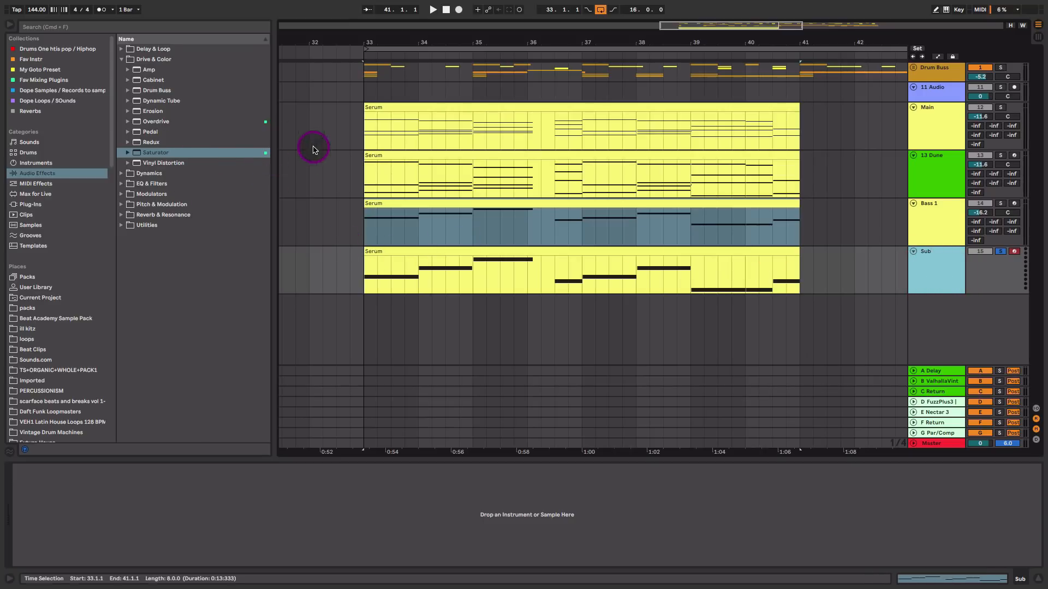
click(38, 162)
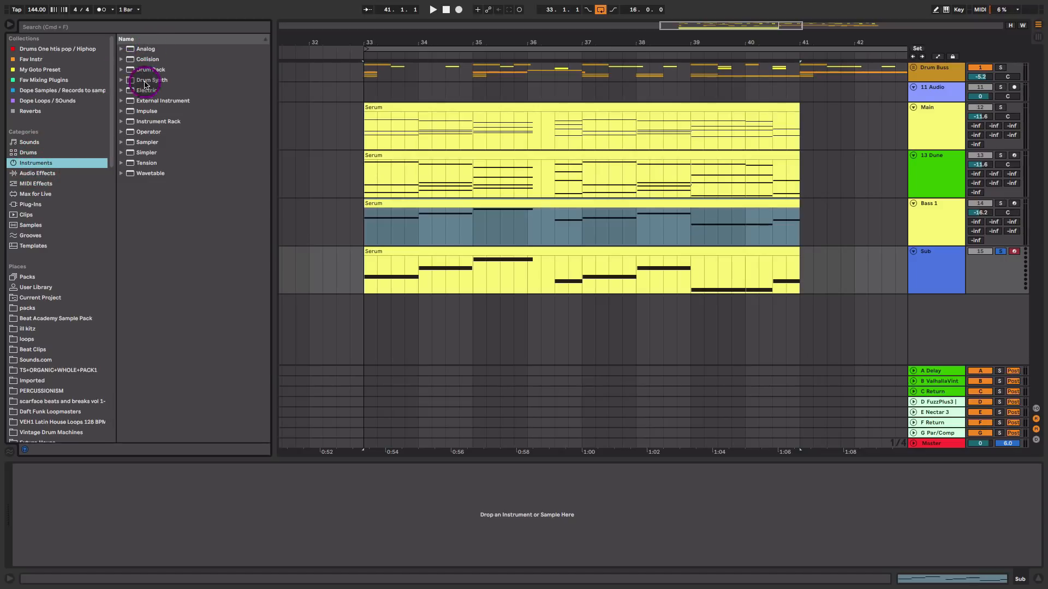
click(147, 134)
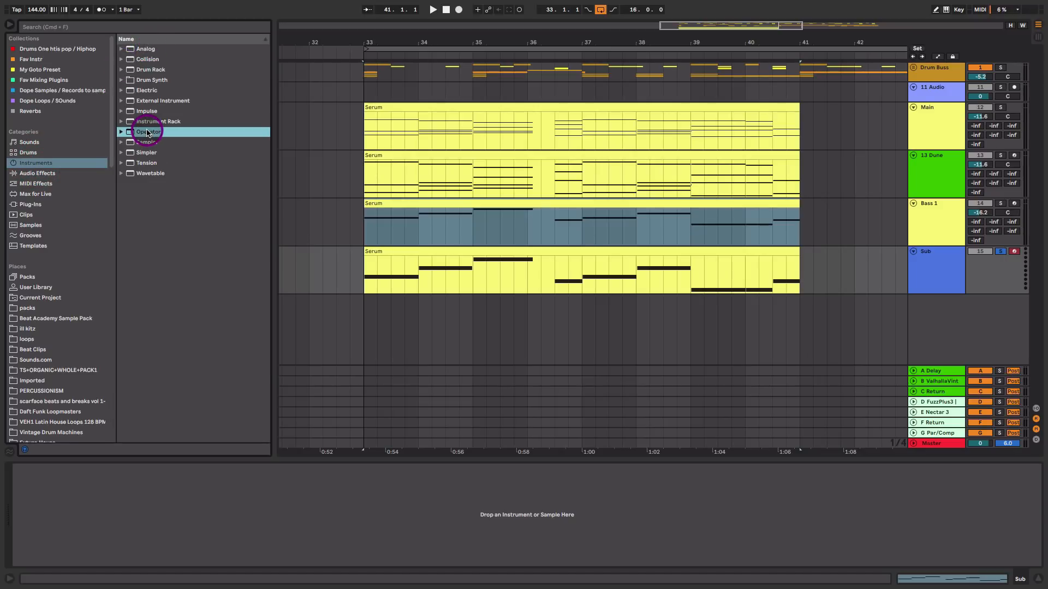
drag(148, 133, 584, 272)
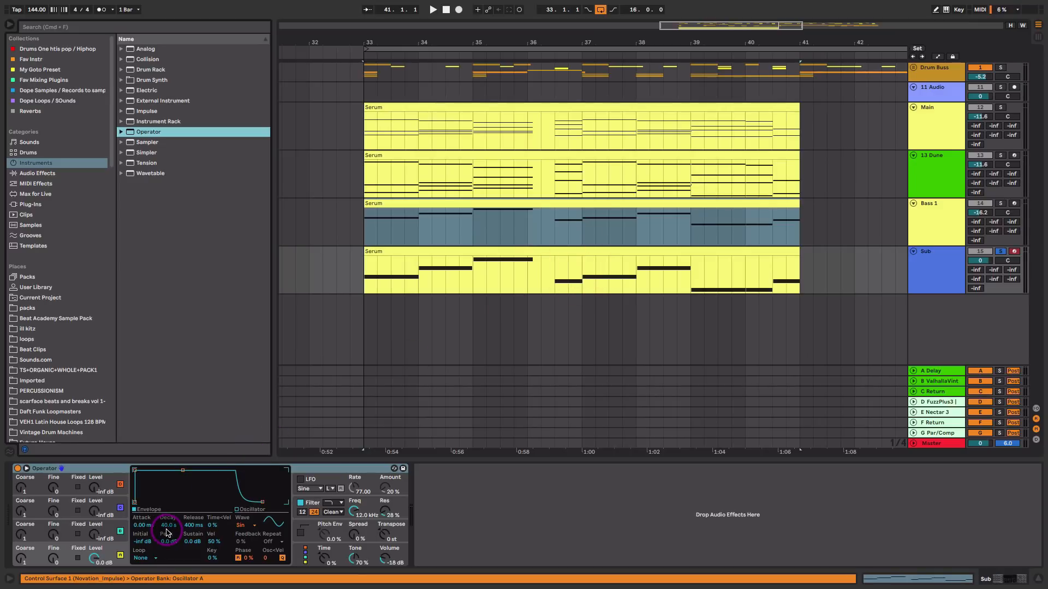
click(109, 468)
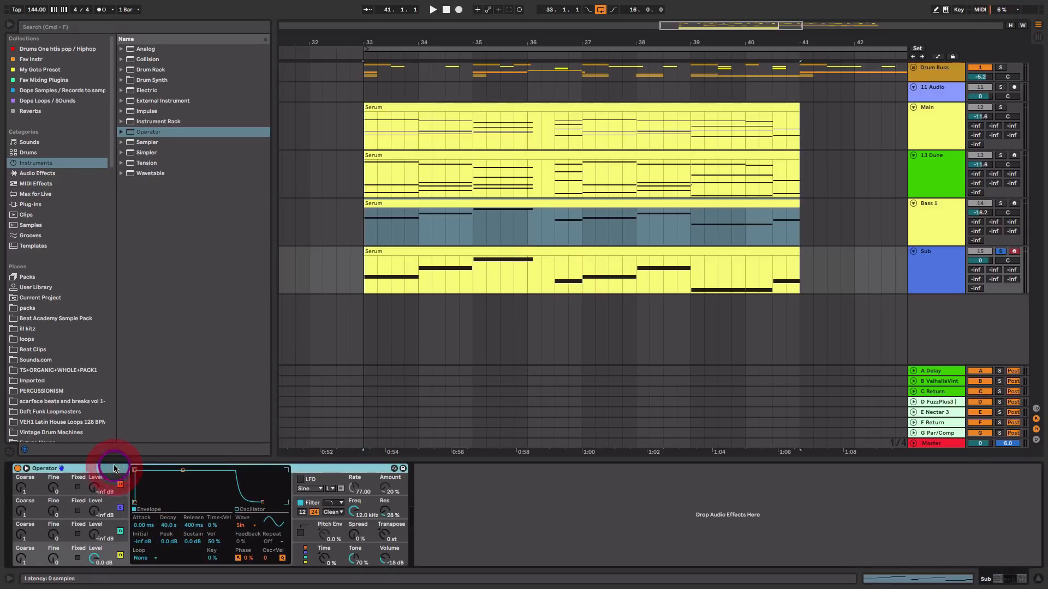
key(Delete)
Load Wavetable onto the Sub track and switch its voice mode to Mono
drag(150, 173, 581, 261)
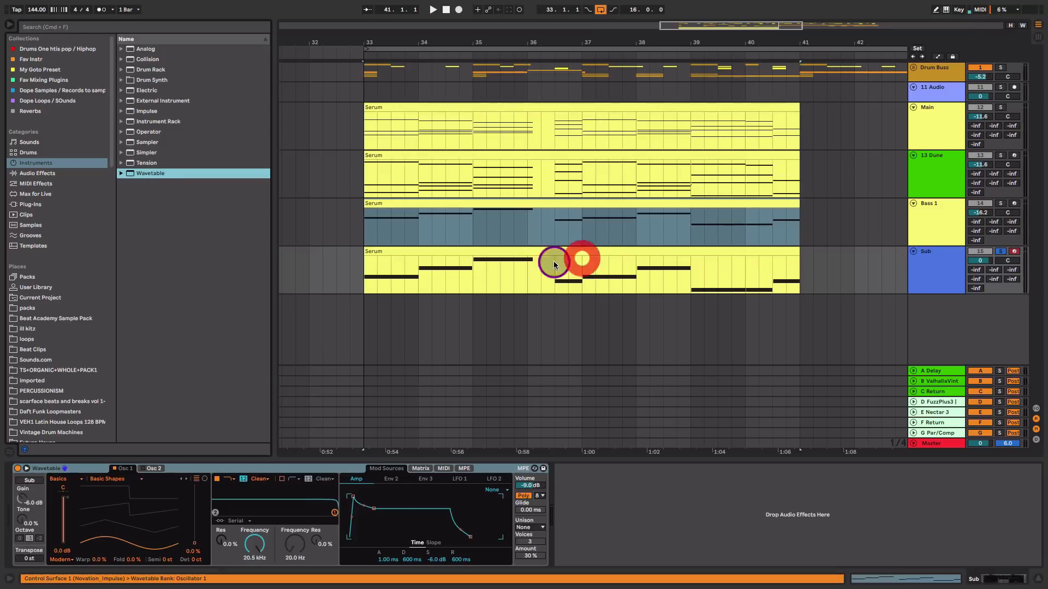
drag(145, 556, 146, 502)
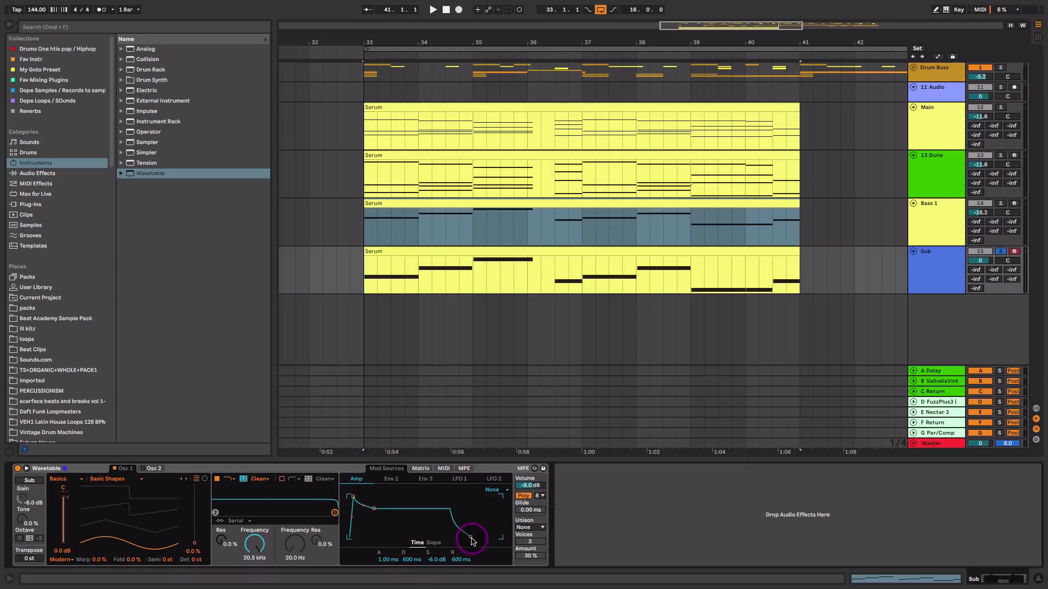
click(525, 496)
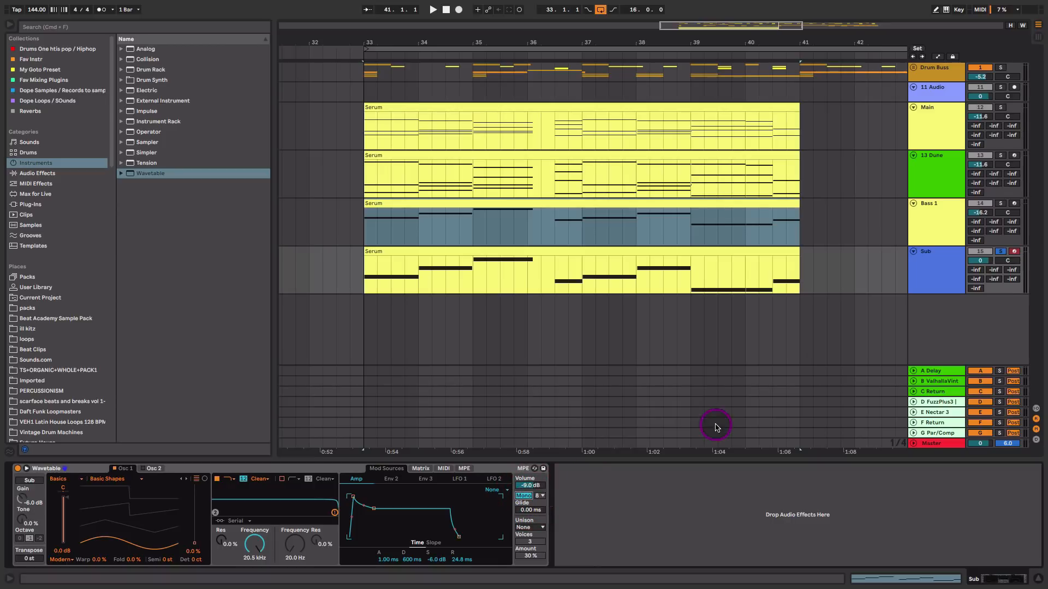
Transpose the third note of the Sub clip down an octave to E0
key(space)
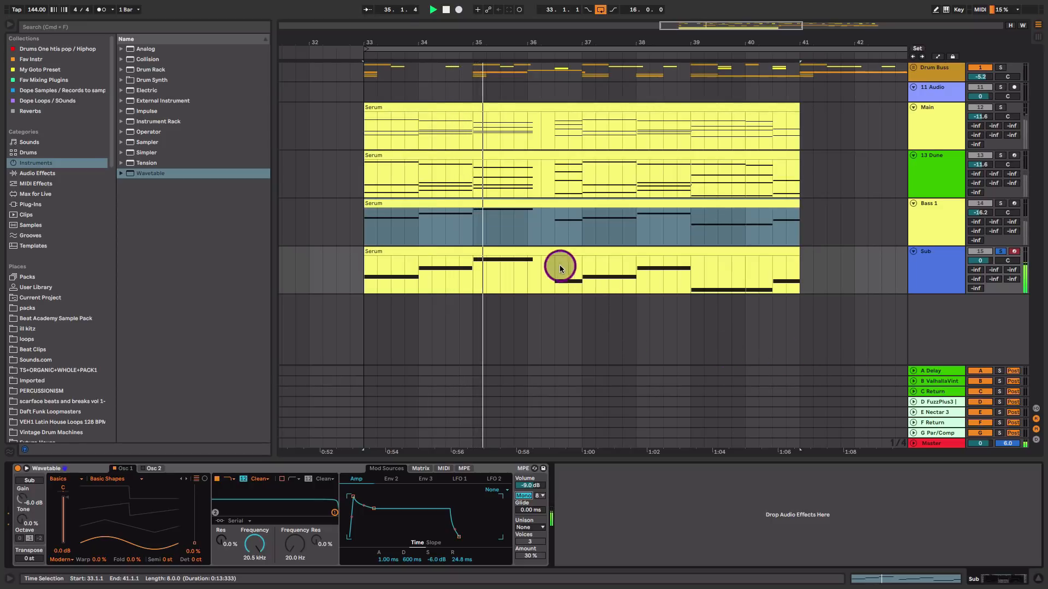
key(space)
double_click(541, 249)
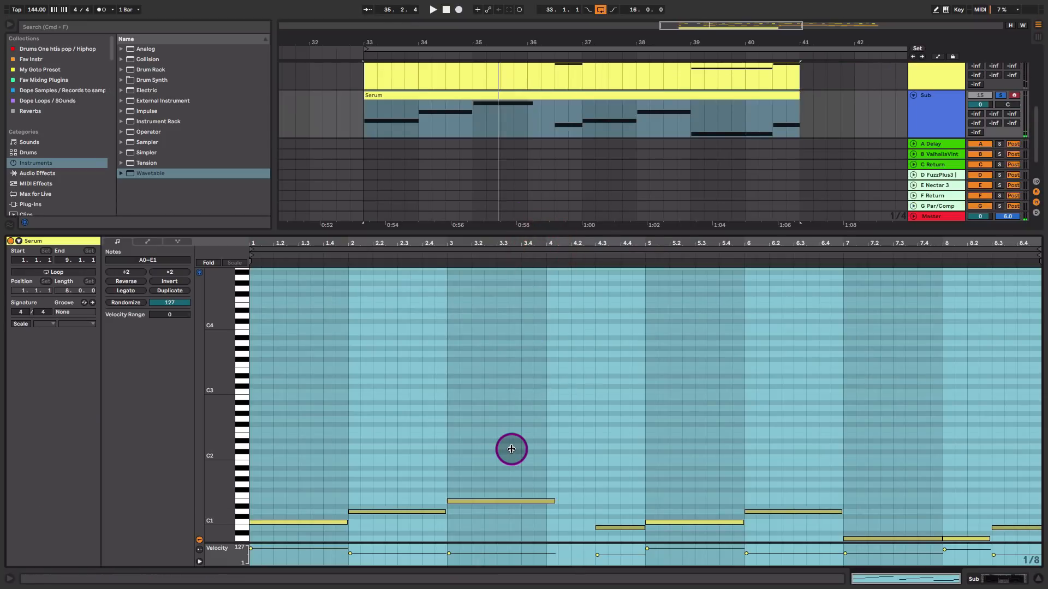
click(510, 500)
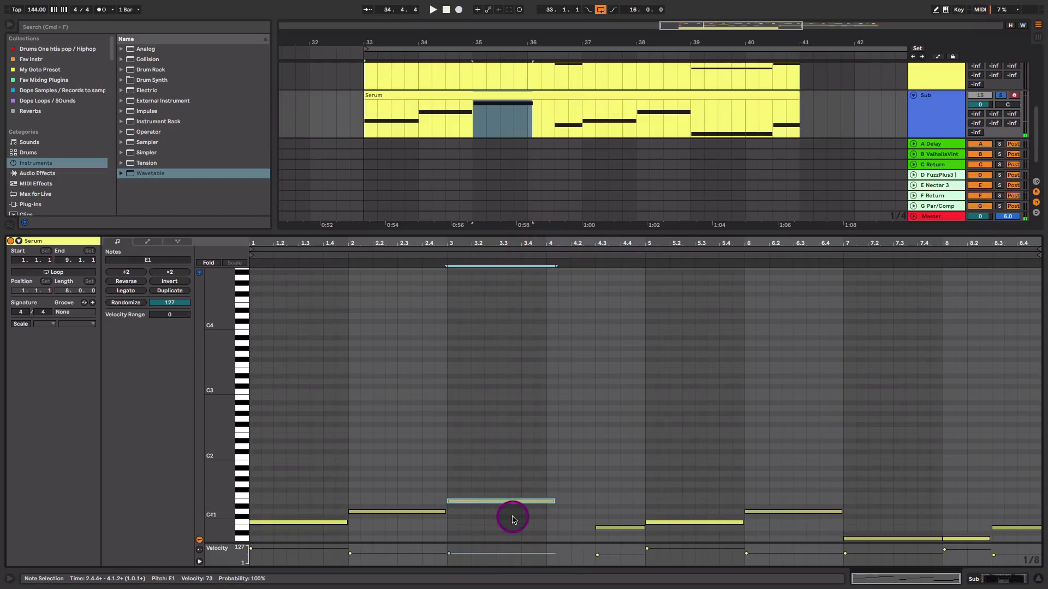
key(Down)
key(Up)
key(shift+Down)
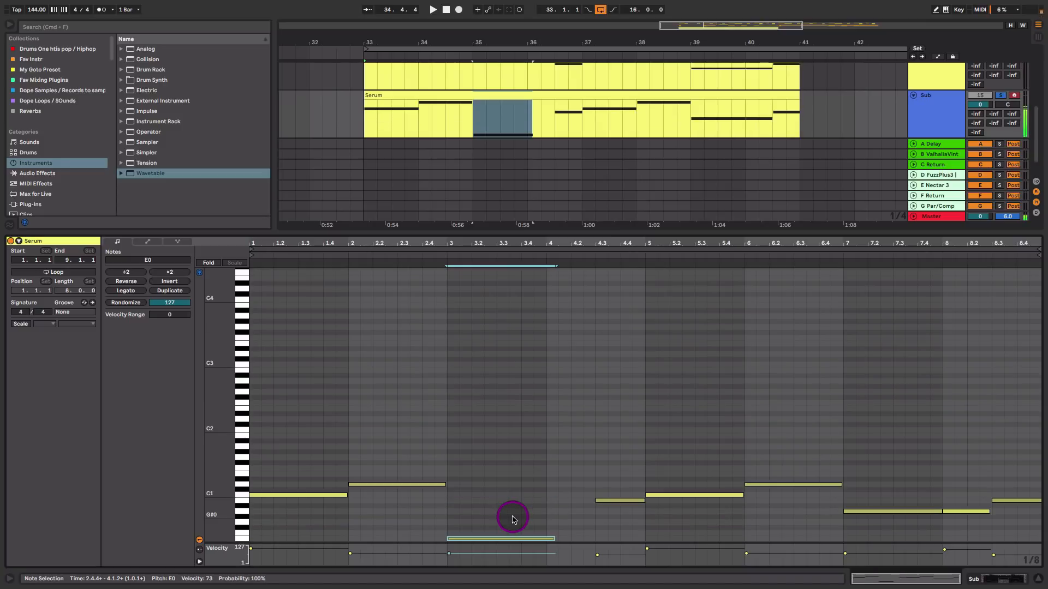
key(shift+Tab)
Add an Amp effect after Wavetable on the Sub track
key(space)
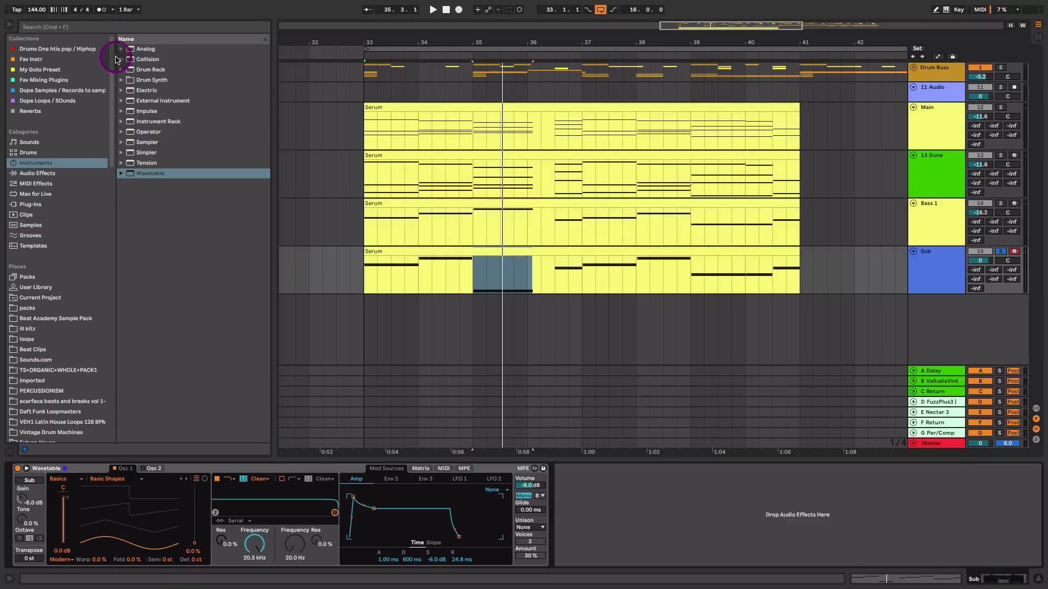
click(37, 173)
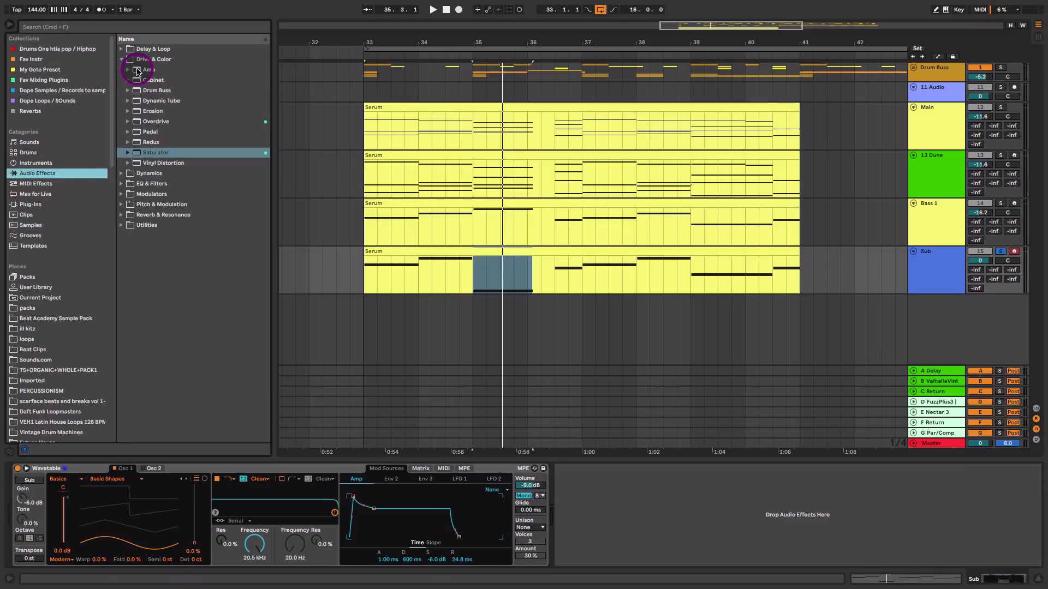
drag(137, 71, 595, 513)
click(708, 546)
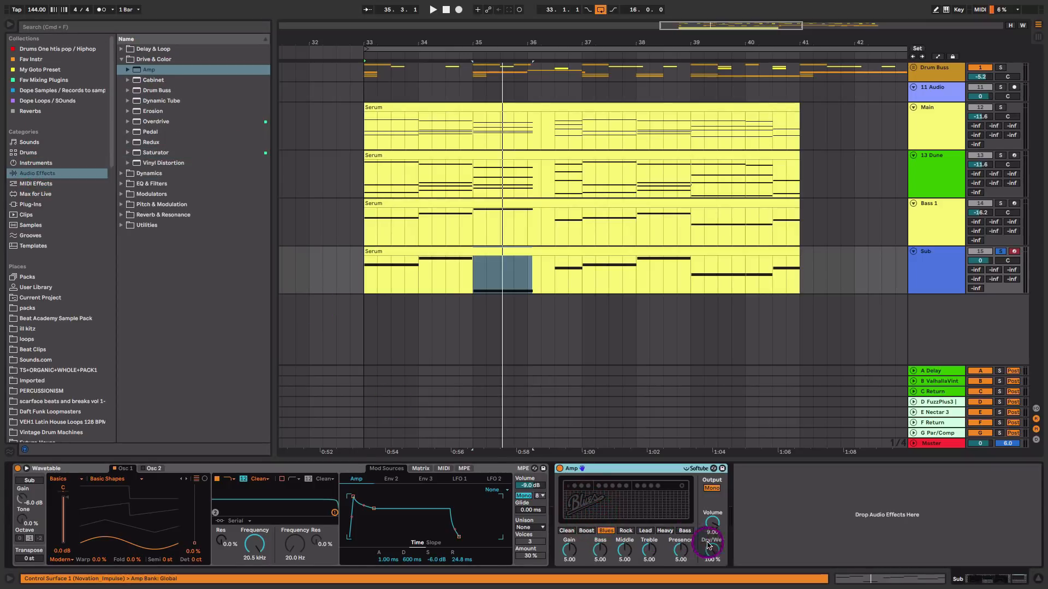
drag(708, 545, 708, 554)
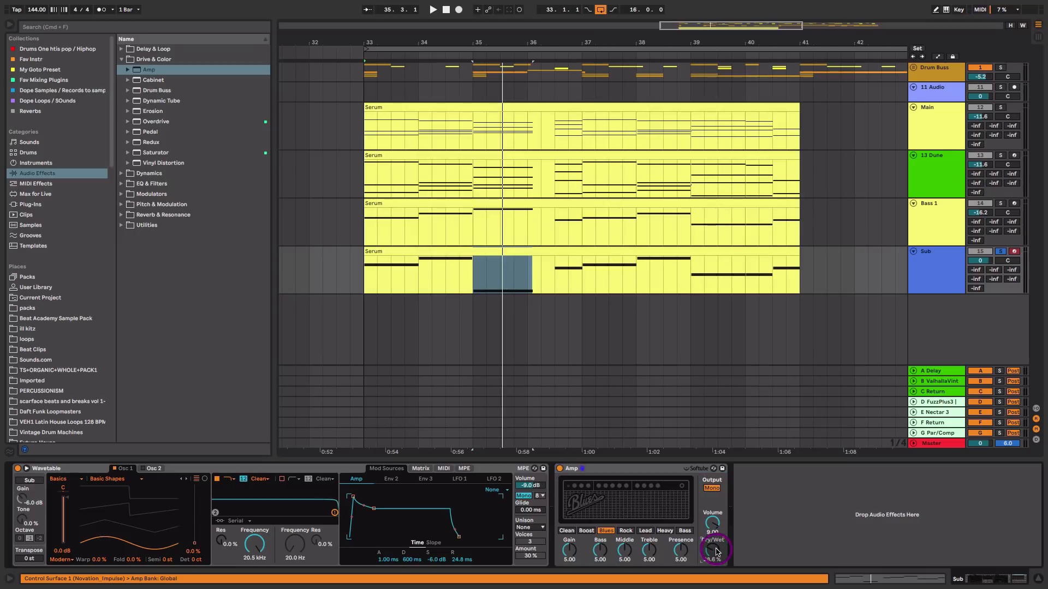
Try the Amp's Heavy model with a reduced dry/wet mix
click(664, 532)
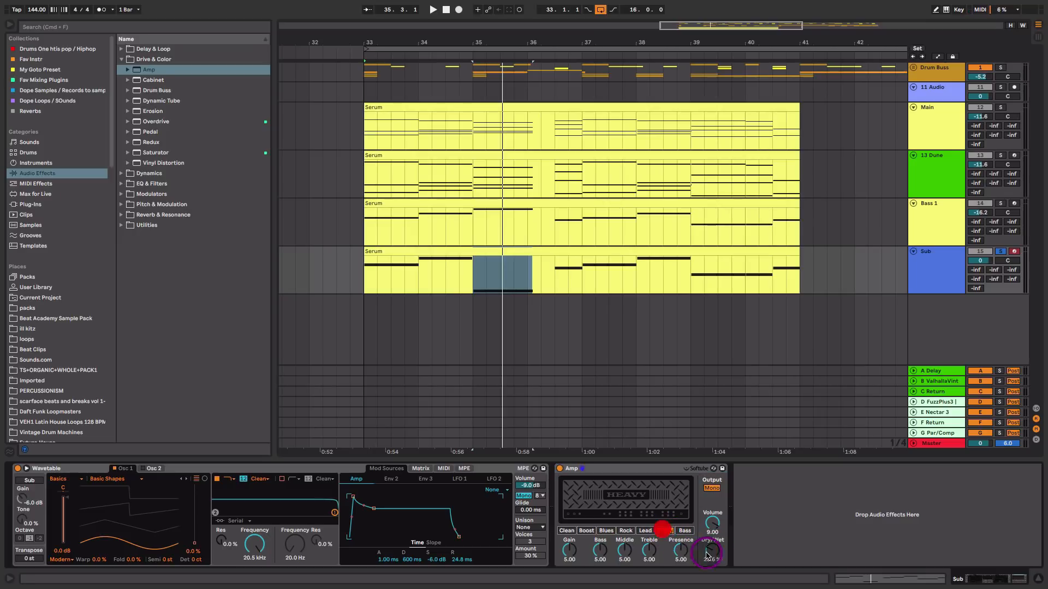
mouse_move(712, 550)
mouse_down()
mouse_move(712, 564)
mouse_move(713, 544)
mouse_up()
key(space)
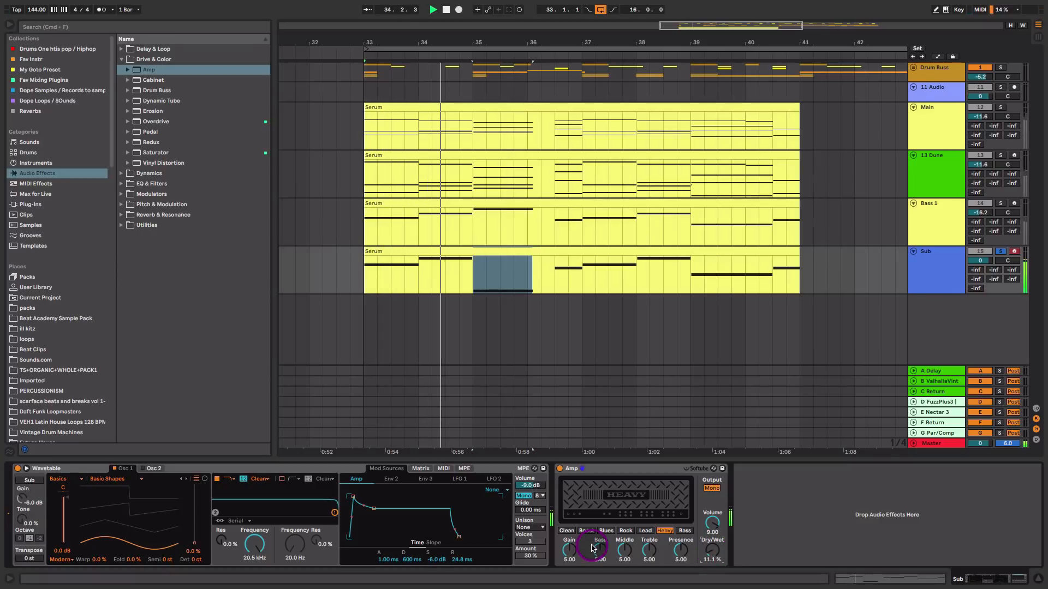
Set the Amp to the Bass model with gain 3.57 and dry/wet 38.1%
drag(569, 550, 571, 562)
mouse_move(709, 557)
mouse_down()
mouse_move(712, 543)
mouse_move(714, 553)
mouse_up()
click(644, 530)
click(684, 530)
drag(570, 554, 572, 553)
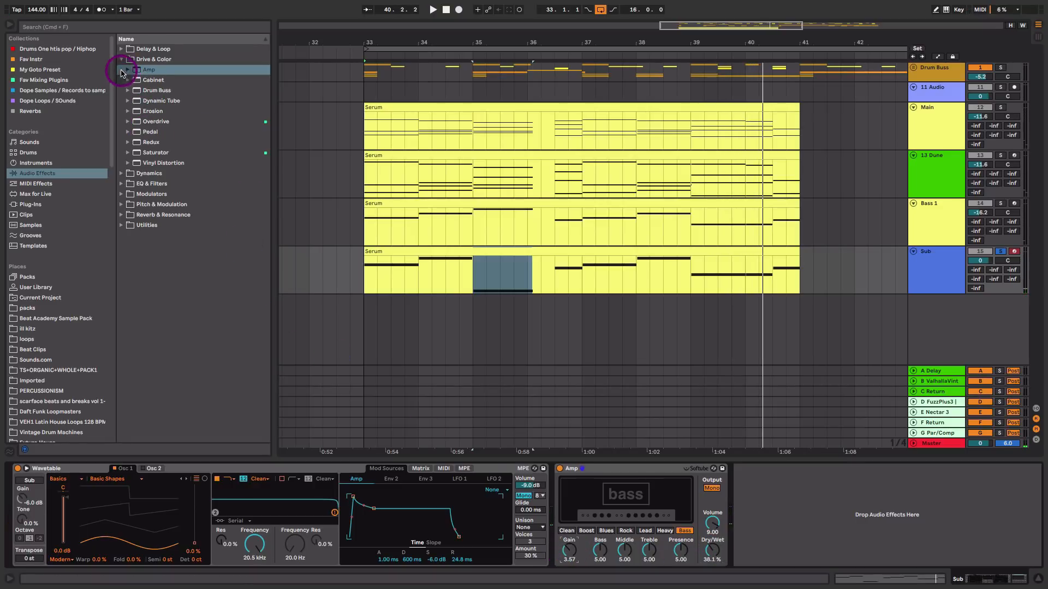
Add EQ Eight after the Amp on the Sub track and switch on its top filter band
click(122, 183)
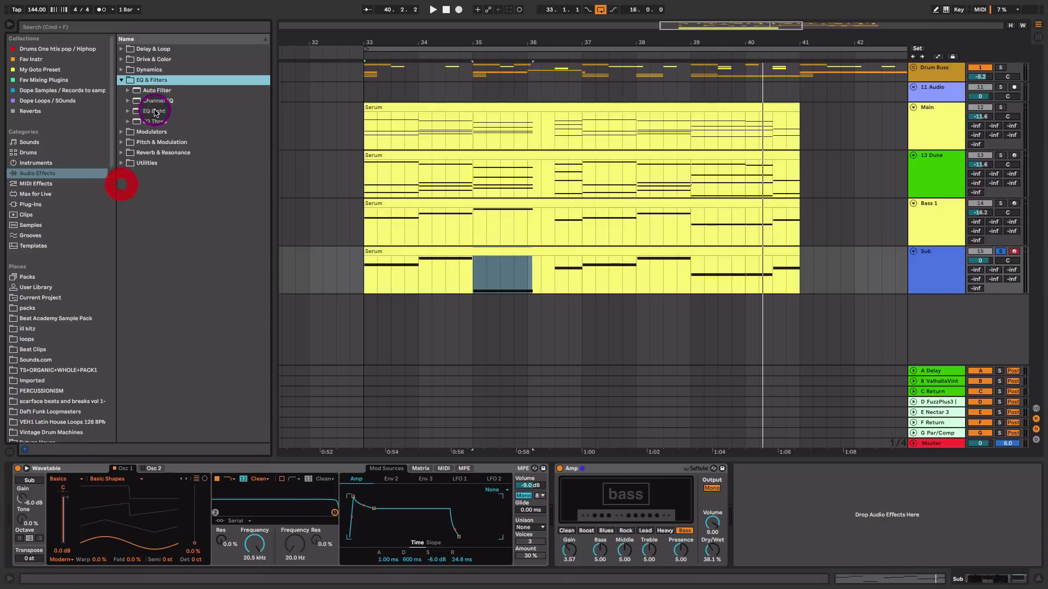
drag(153, 113, 748, 480)
click(784, 524)
click(950, 561)
key(space)
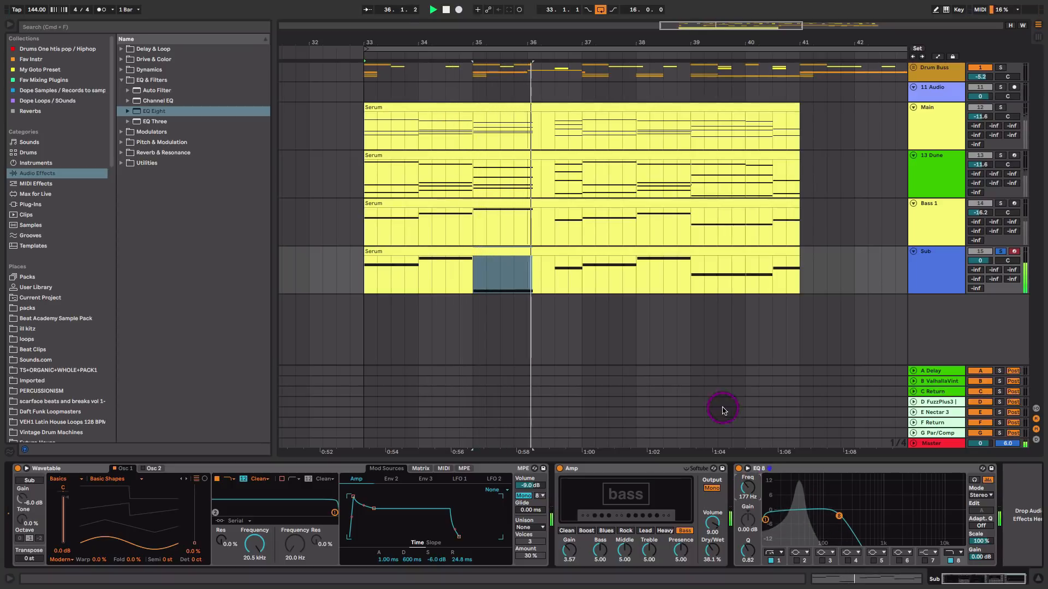
Lower all Sub clip notes an octave, then raise the lowest note back up an octave
double_click(556, 248)
key(space)
key(super+a)
key(shift+Down)
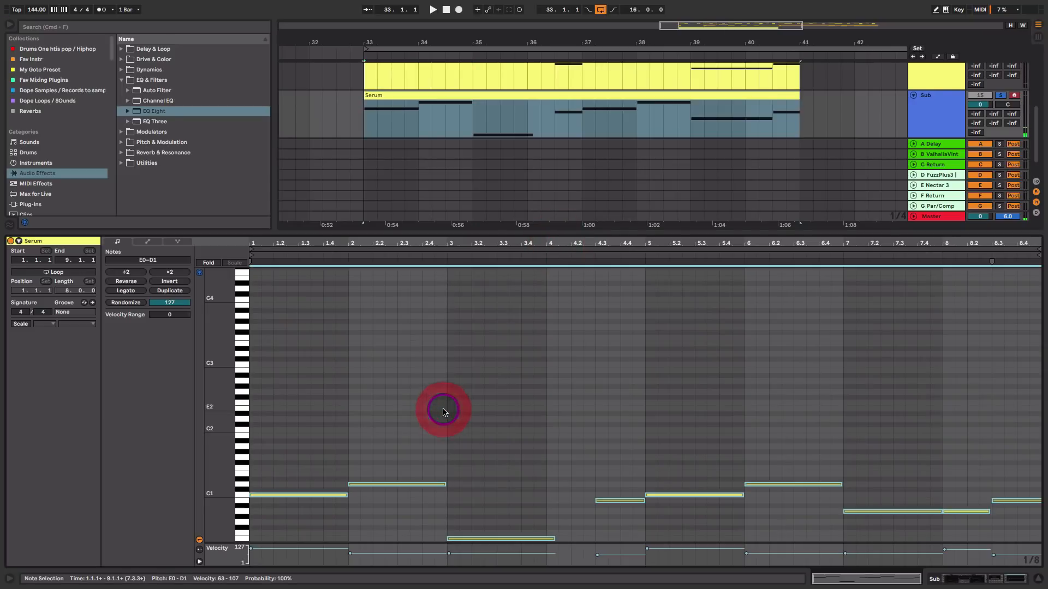
click(480, 540)
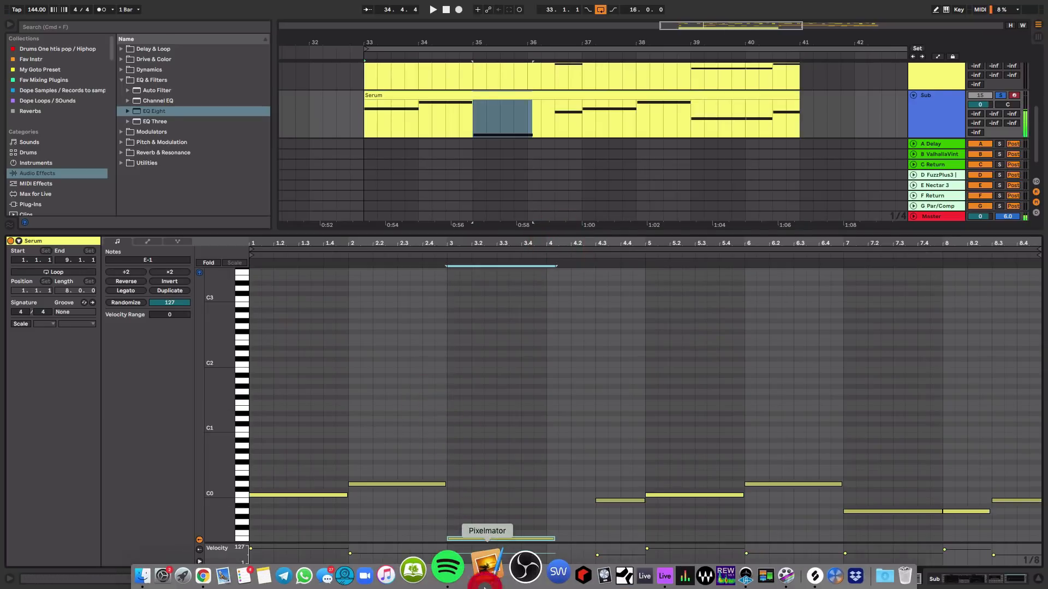
key(shift+Up)
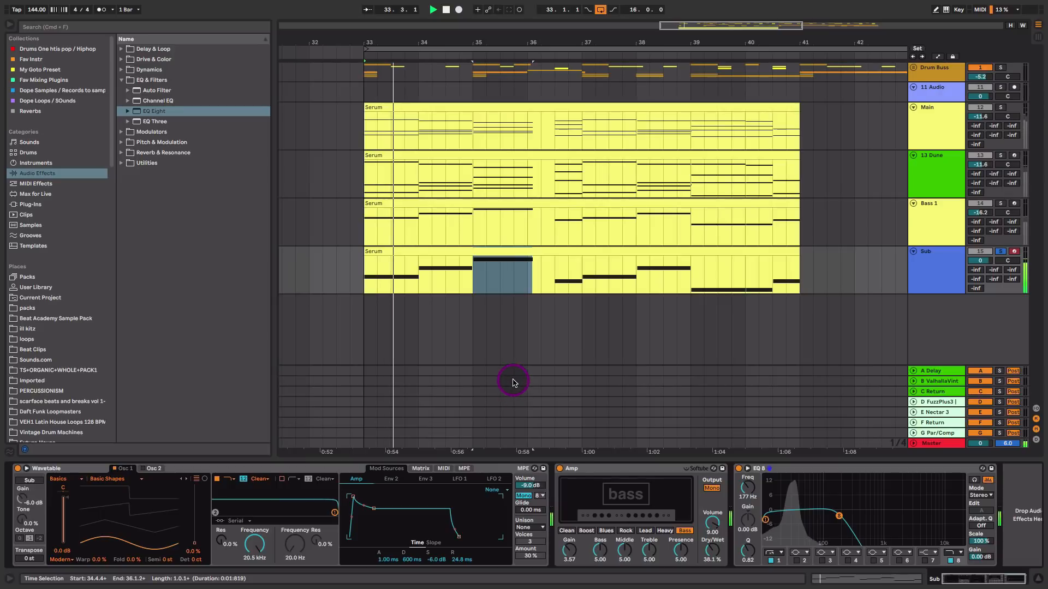
key(shift+Tab)
Move the Sub EQ Eight's low-cut band up to 220 Hz
key(space)
drag(765, 520, 844, 514)
key(space)
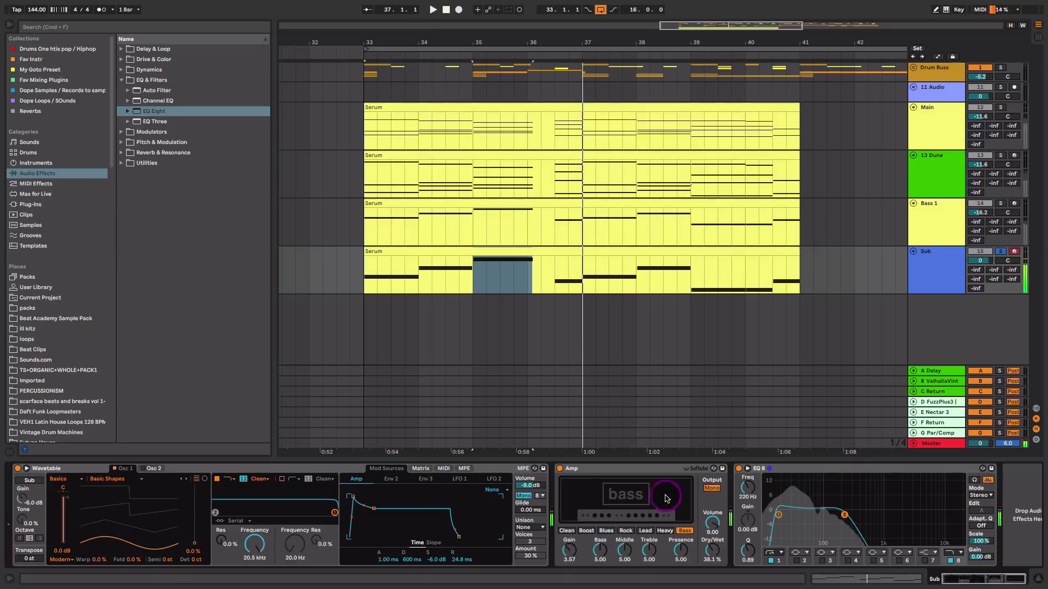
Raise all notes of the Sub clip by one octave
double_click(549, 252)
click(524, 376)
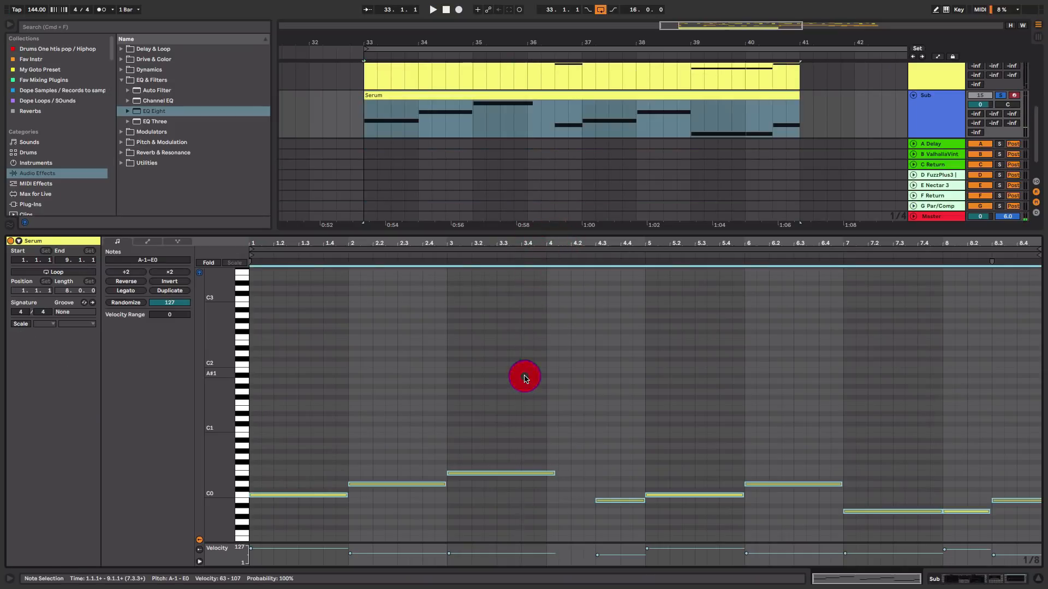
key(shift+Up)
key(shift+Tab)
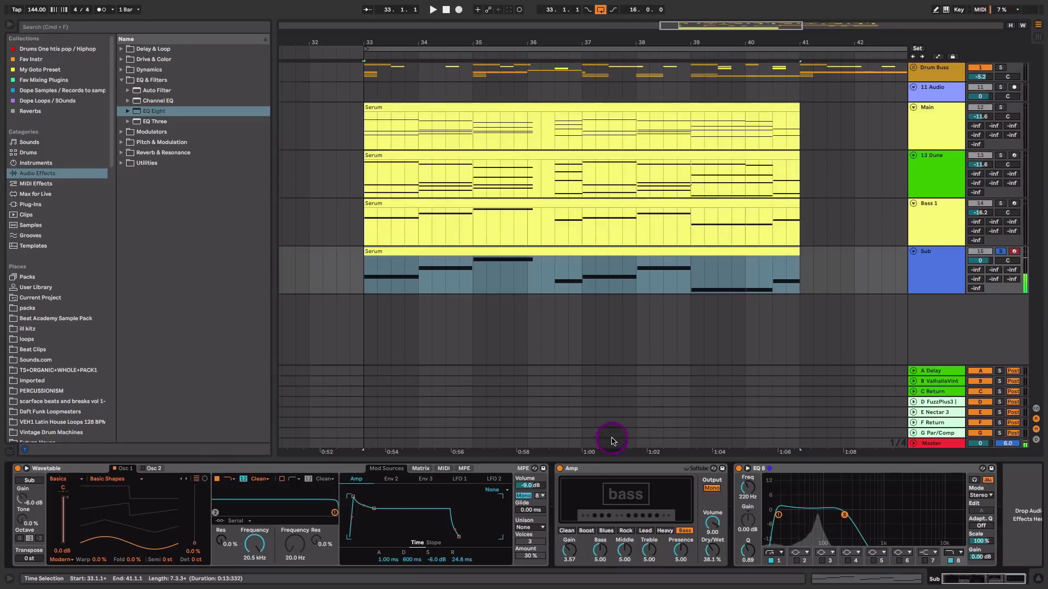
key(space)
Set Bass 1 to -15.5 dB and Sub to -3.7 dB in the mixer, and solo the Dune and Main tracks
key(Tab)
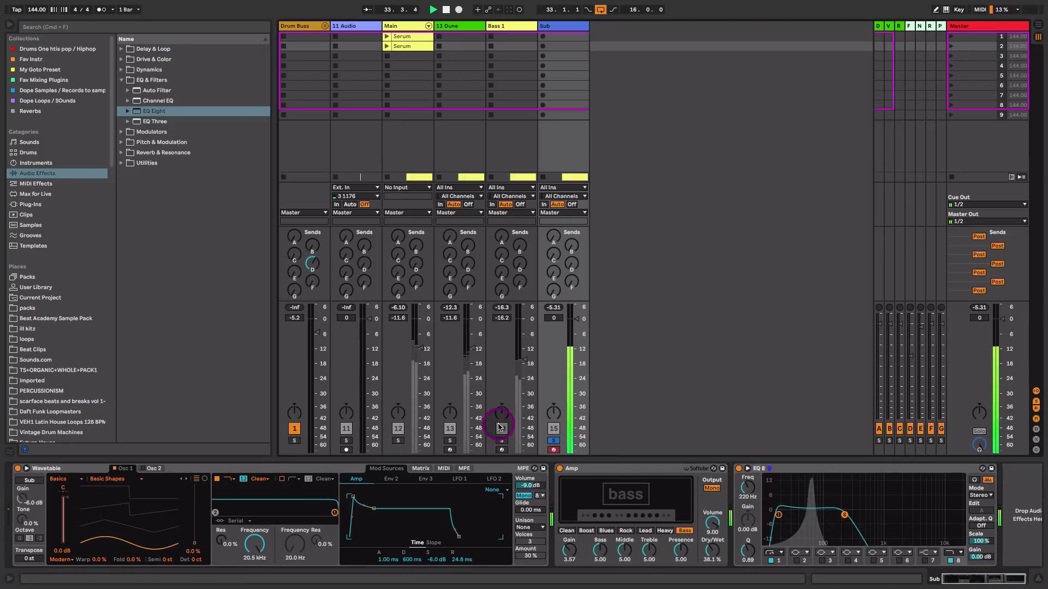
drag(575, 335, 506, 447)
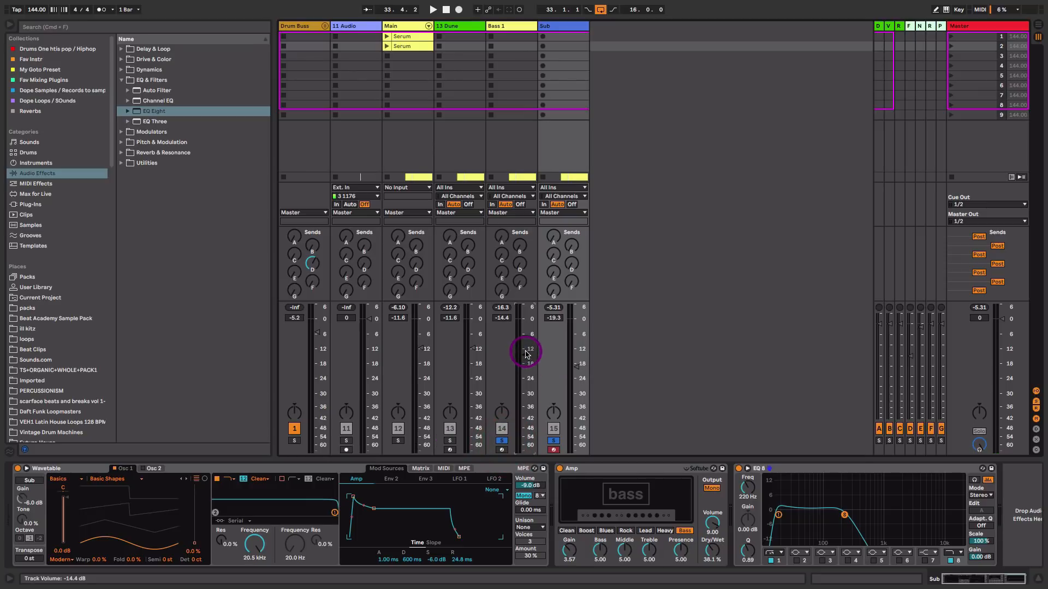
key(space)
drag(578, 365, 576, 435)
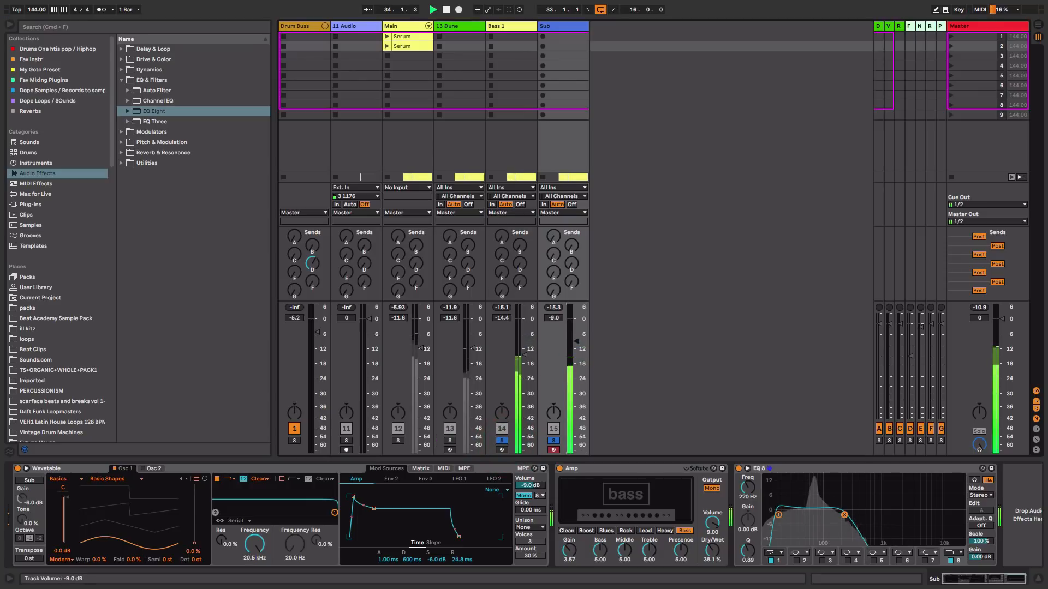
drag(523, 359, 578, 343)
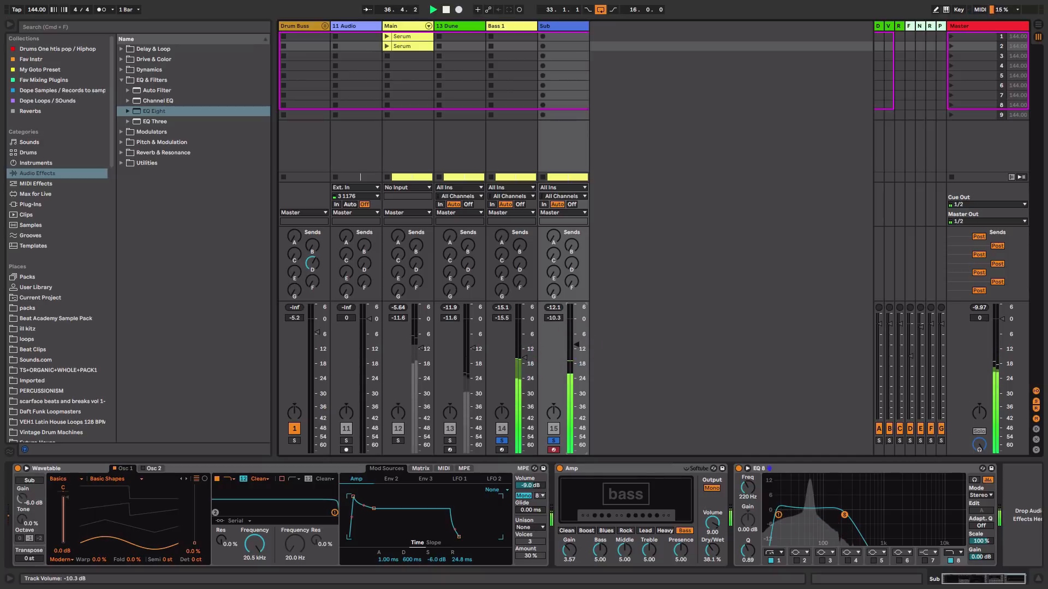
click(449, 440)
click(397, 440)
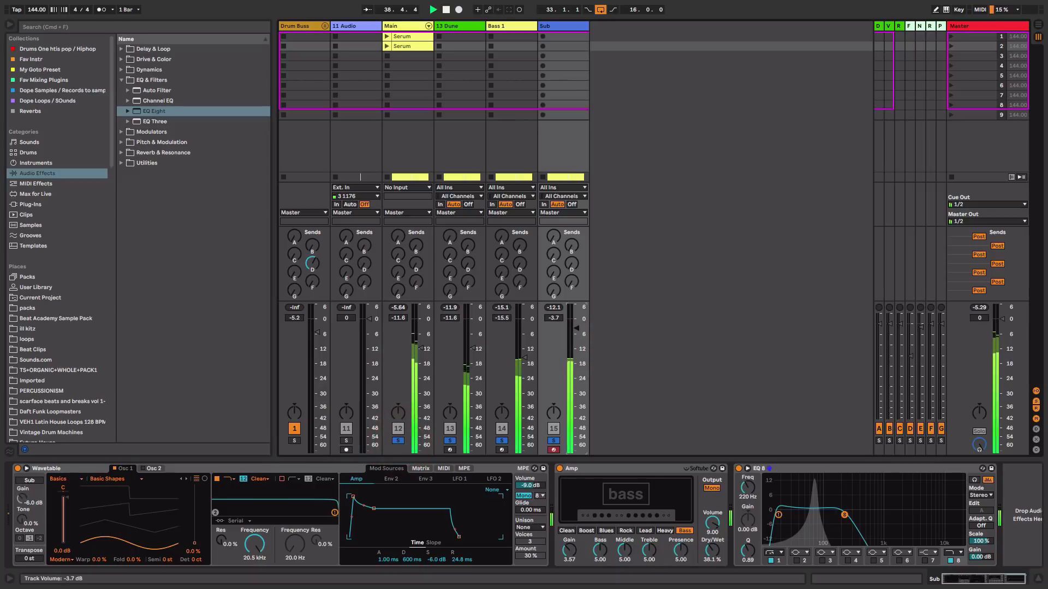
Lower the Sub track volume to -7.2 dB and toggle the Bass 1 solo
drag(577, 328, 574, 341)
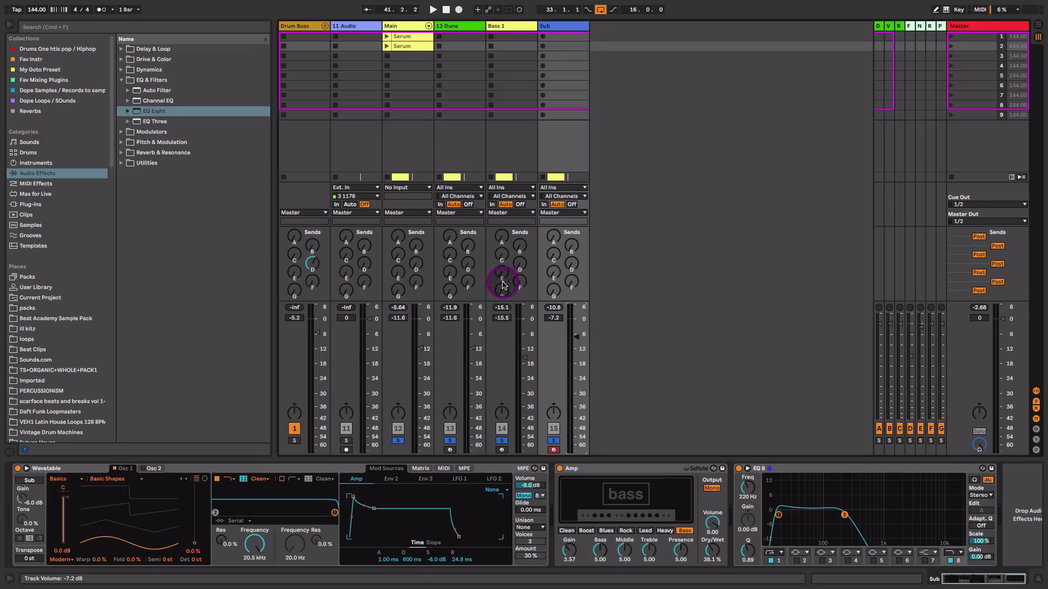
click(502, 440)
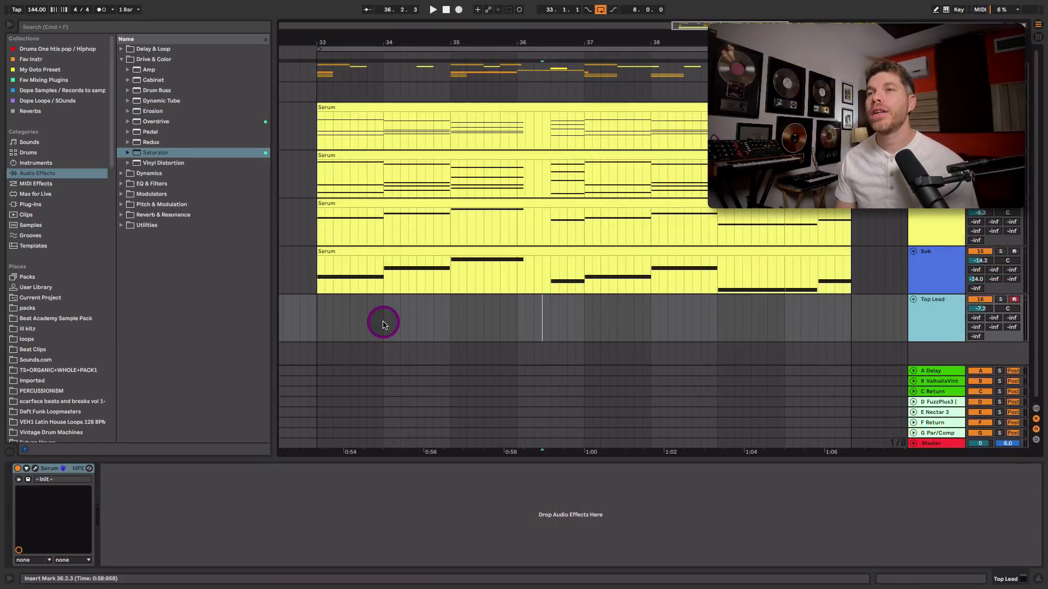
Insert an empty MIDI clip on the Top Lead track spanning bars 33 to 41
drag(316, 320, 846, 333)
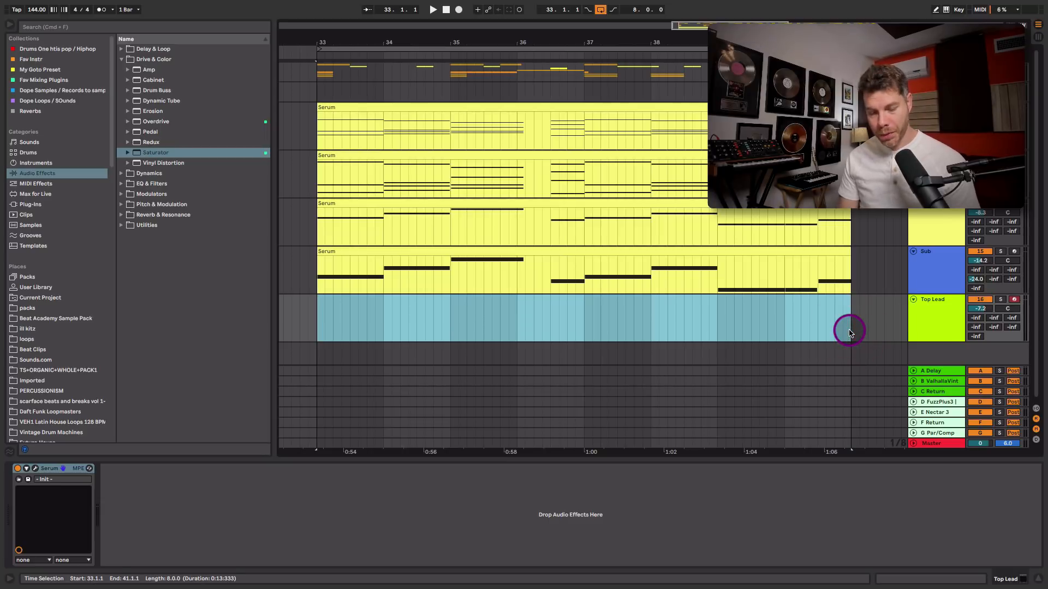
key(super+shift+m)
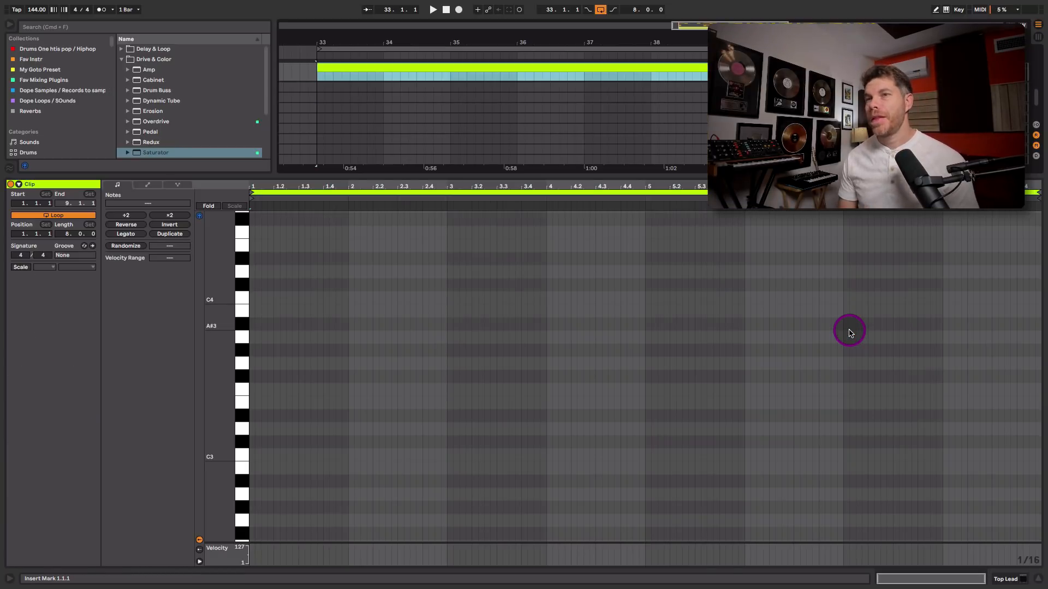
key(shift+Tab)
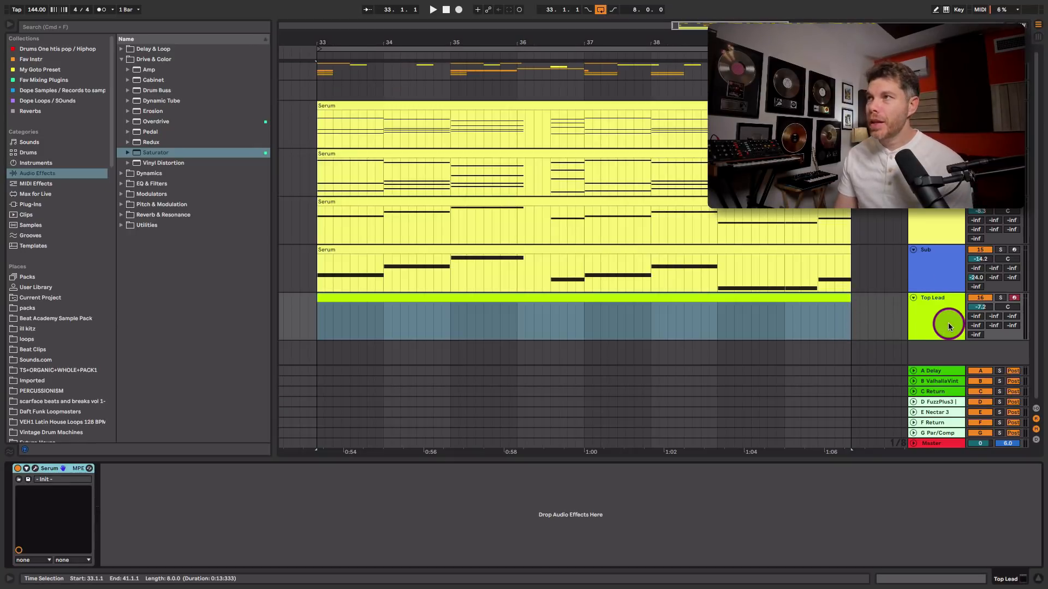
Move the Top Lead track up directly below the Main track and open its new clip for note editing
drag(949, 326, 948, 150)
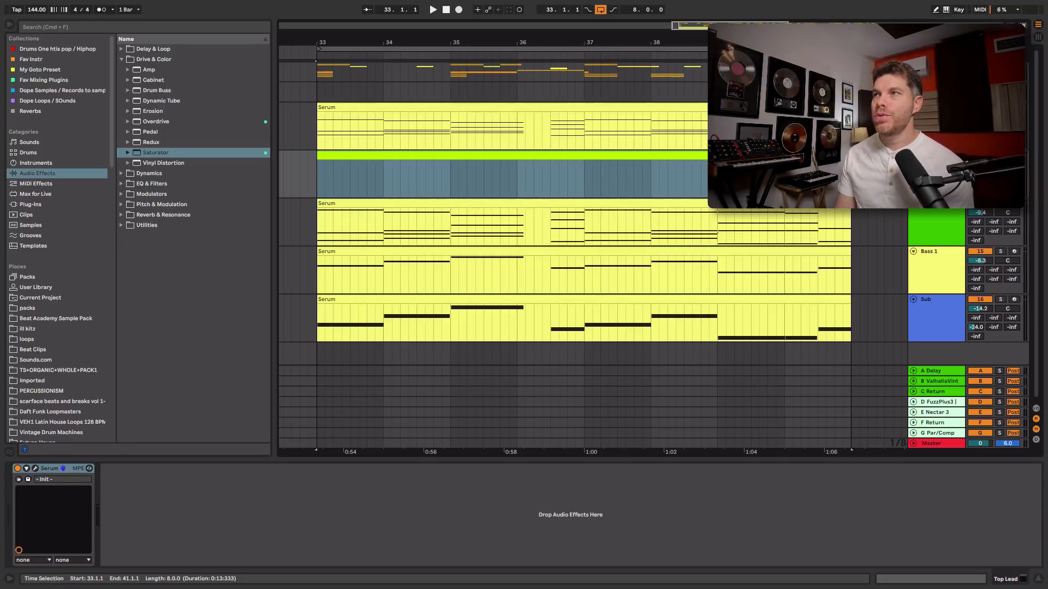
key(Up)
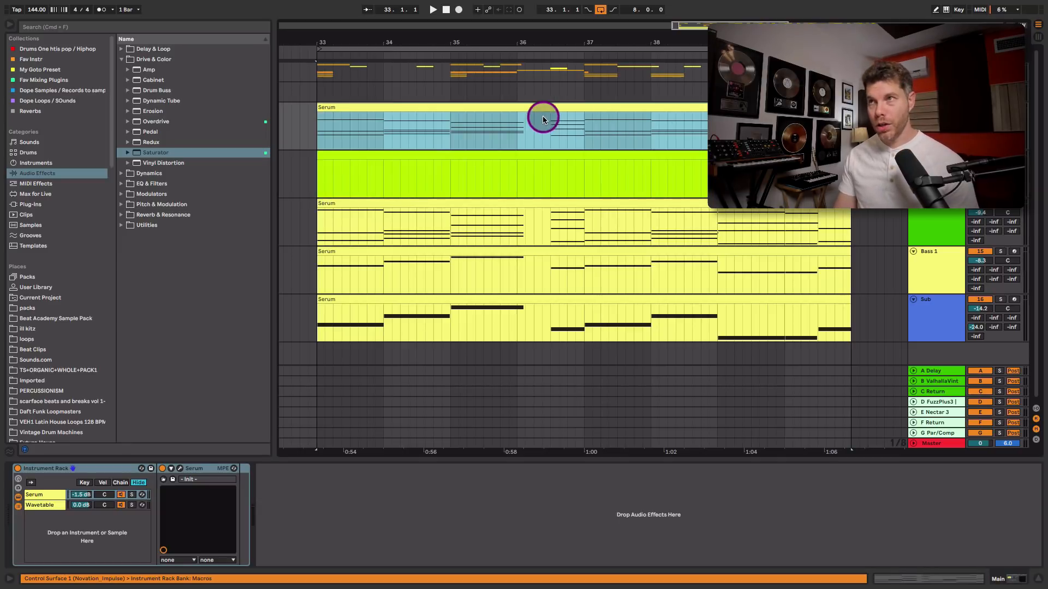
click(556, 104)
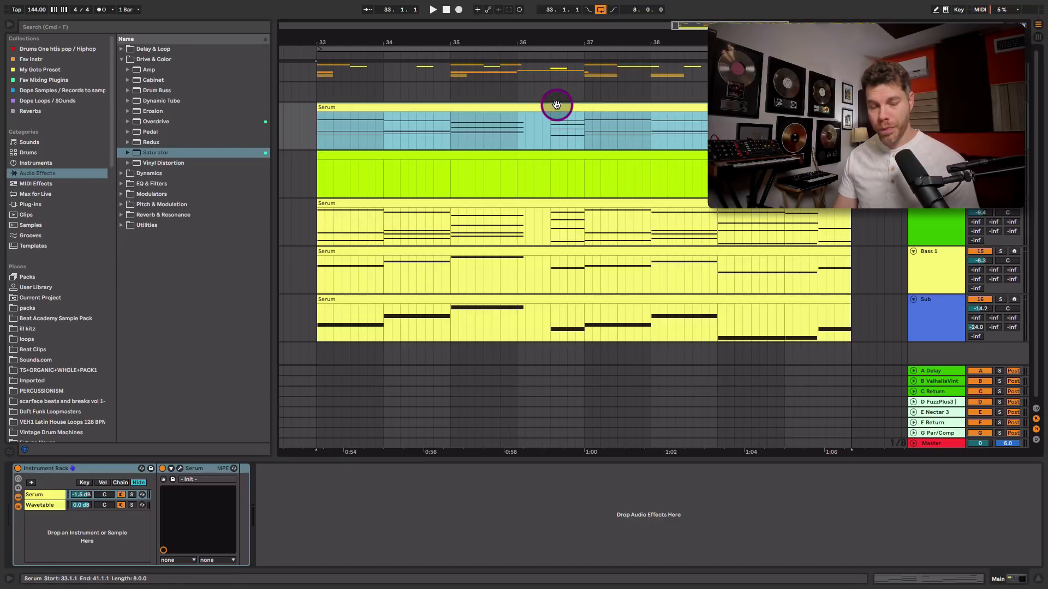
click(537, 154)
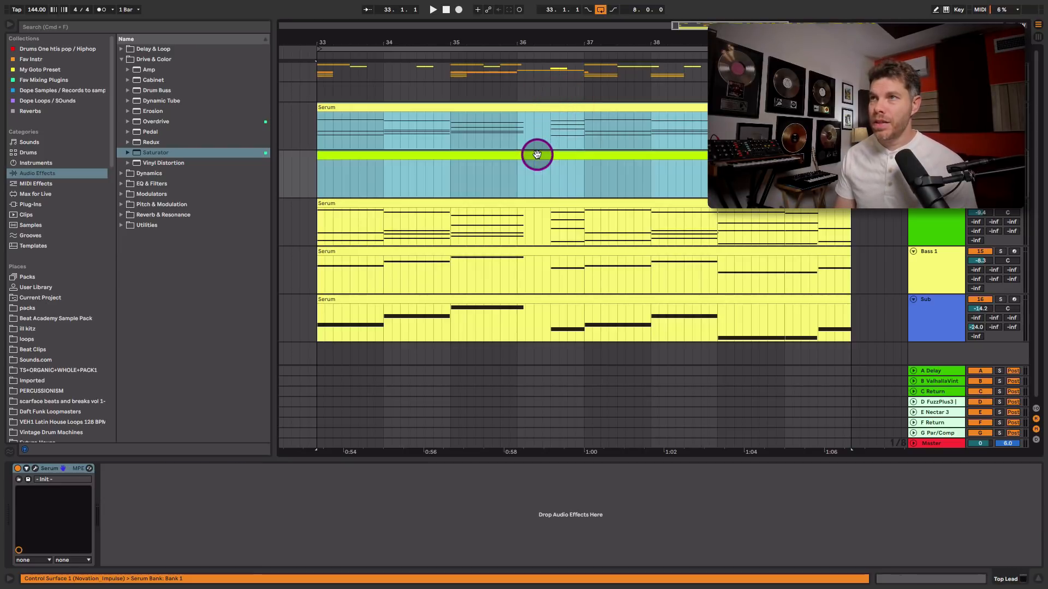
double_click(537, 154)
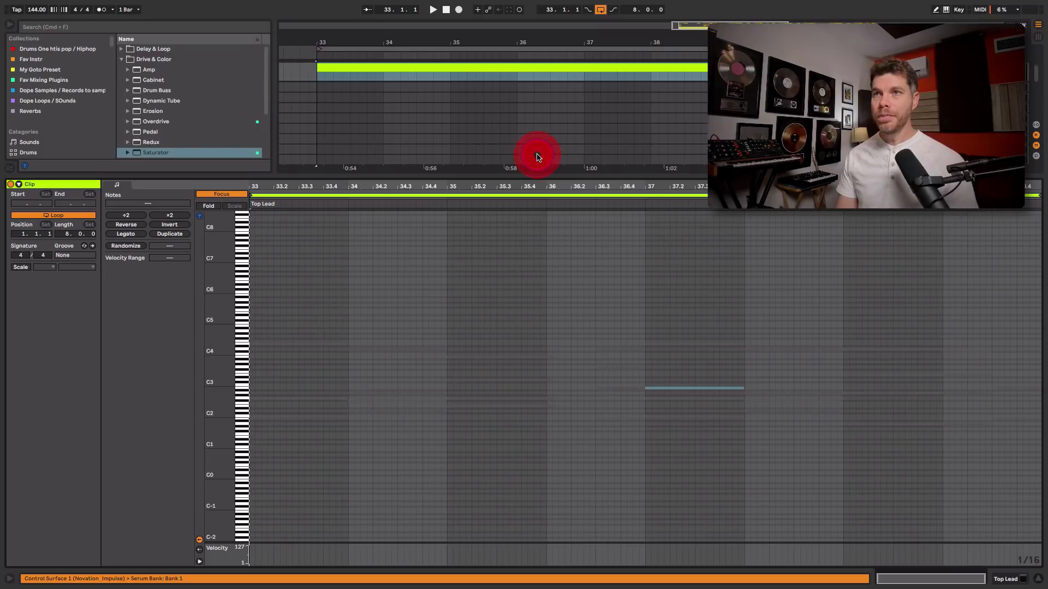
Examine the Main track's Serum notes alongside the empty Top Lead clip in the folded piano roll
drag(212, 305, 336, 192)
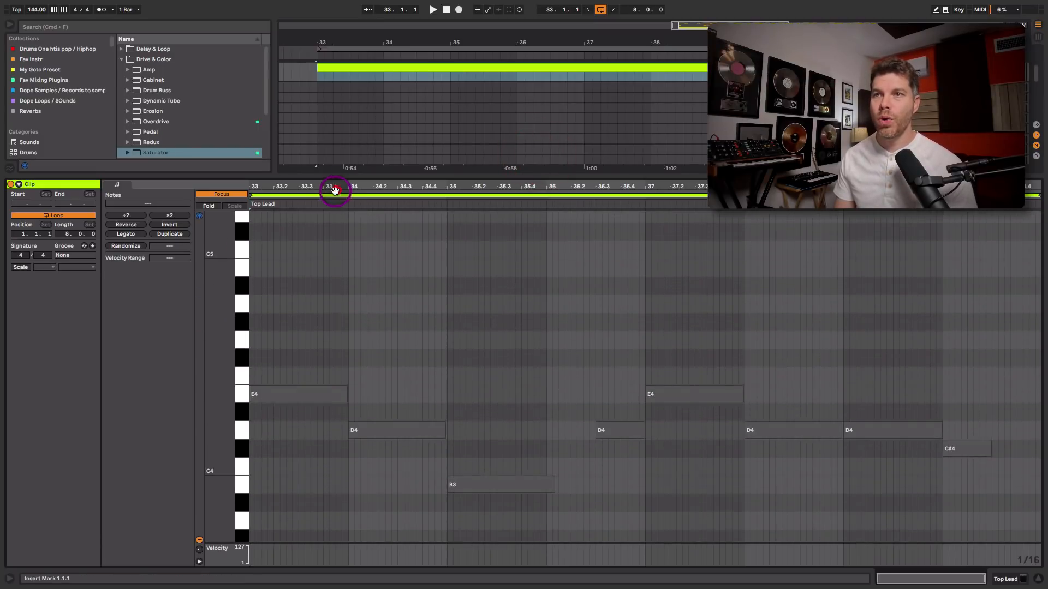
drag(362, 352, 372, 210)
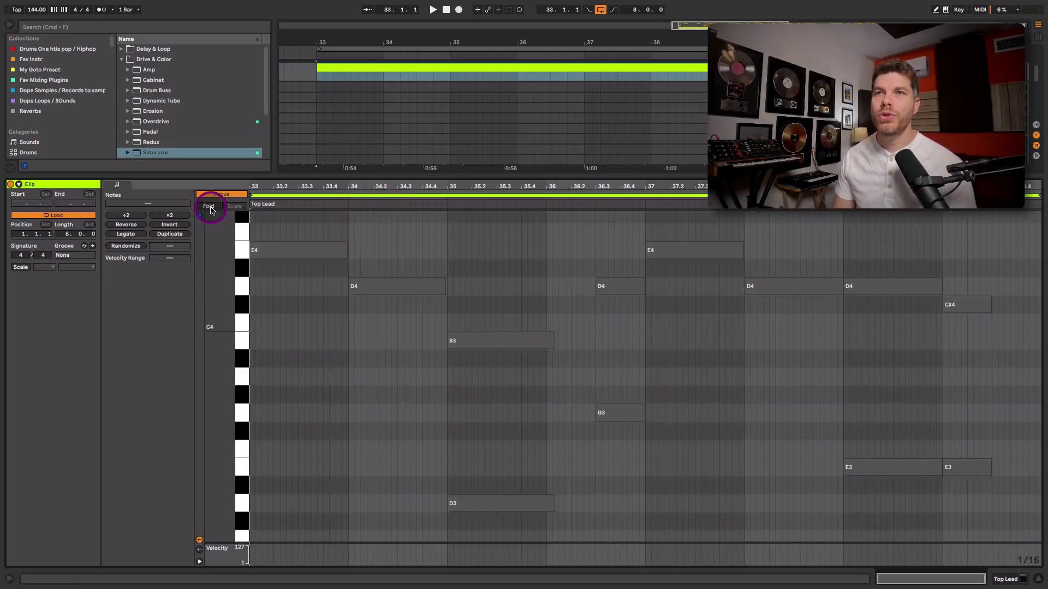
click(210, 207)
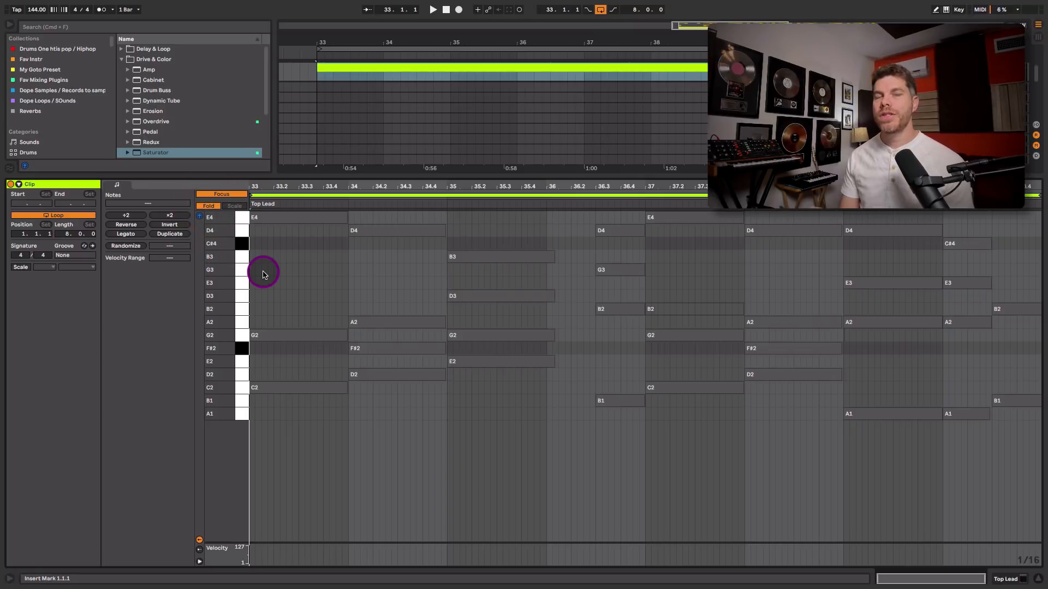
click(284, 220)
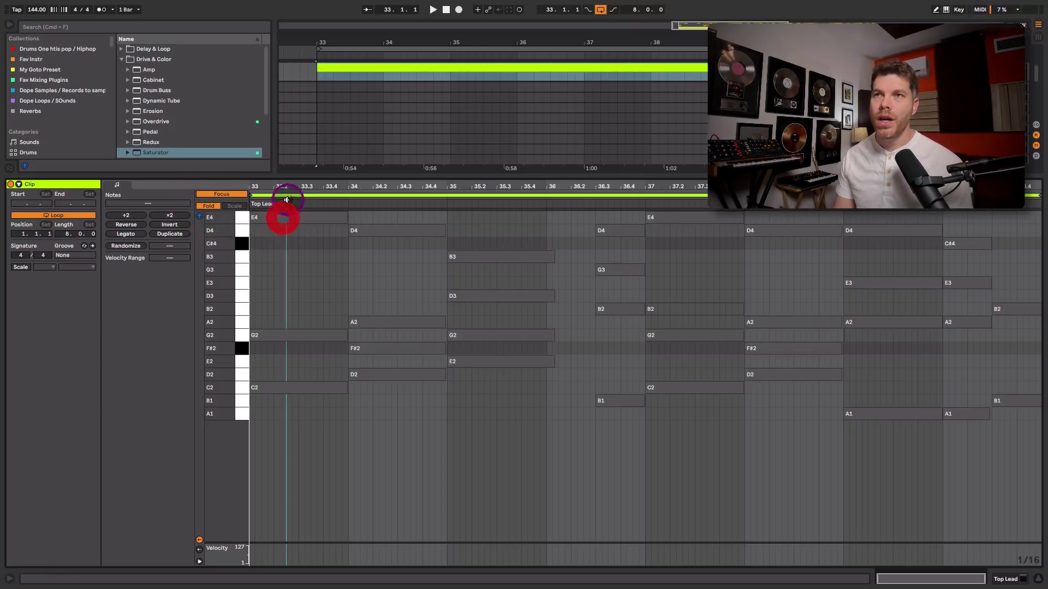
click(290, 192)
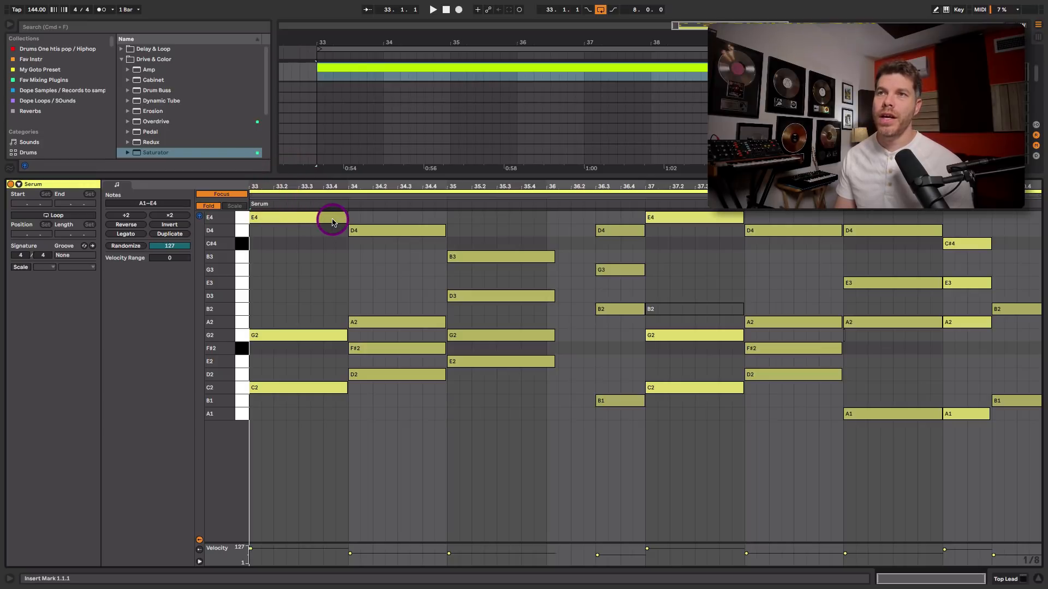
click(339, 221)
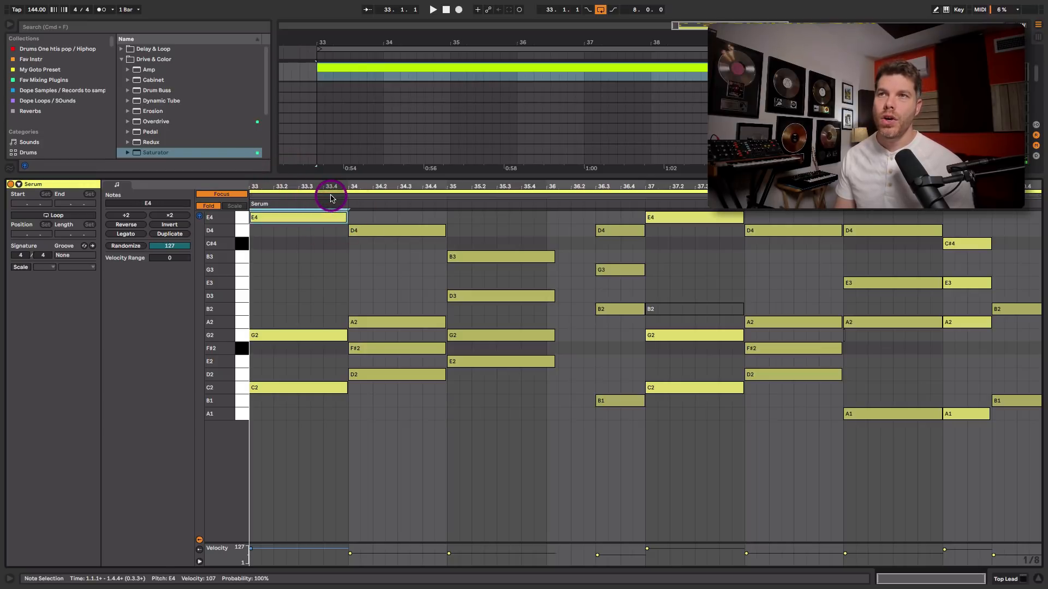
click(331, 196)
click(221, 194)
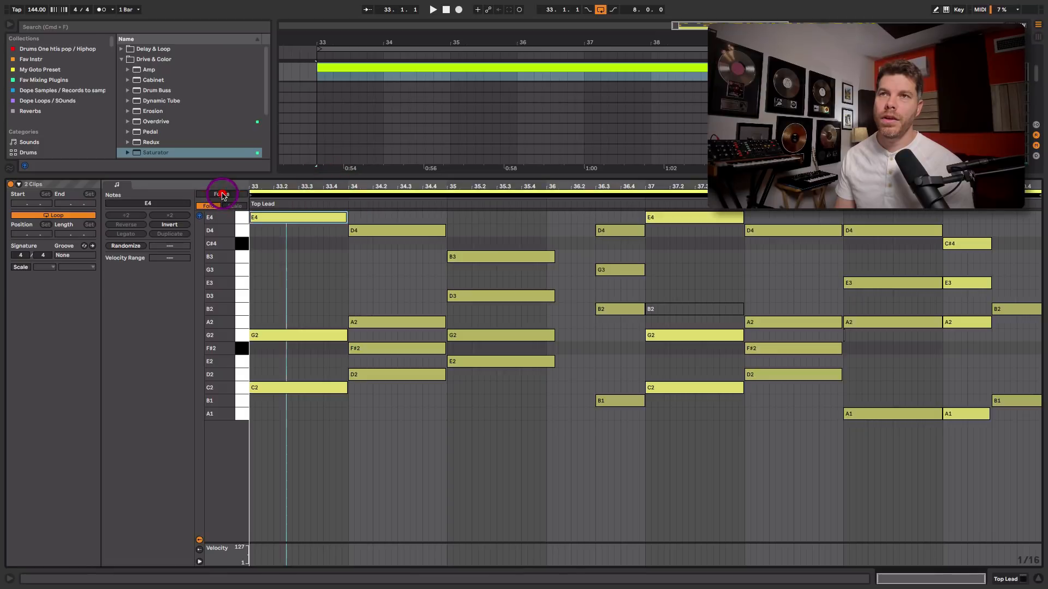
click(277, 193)
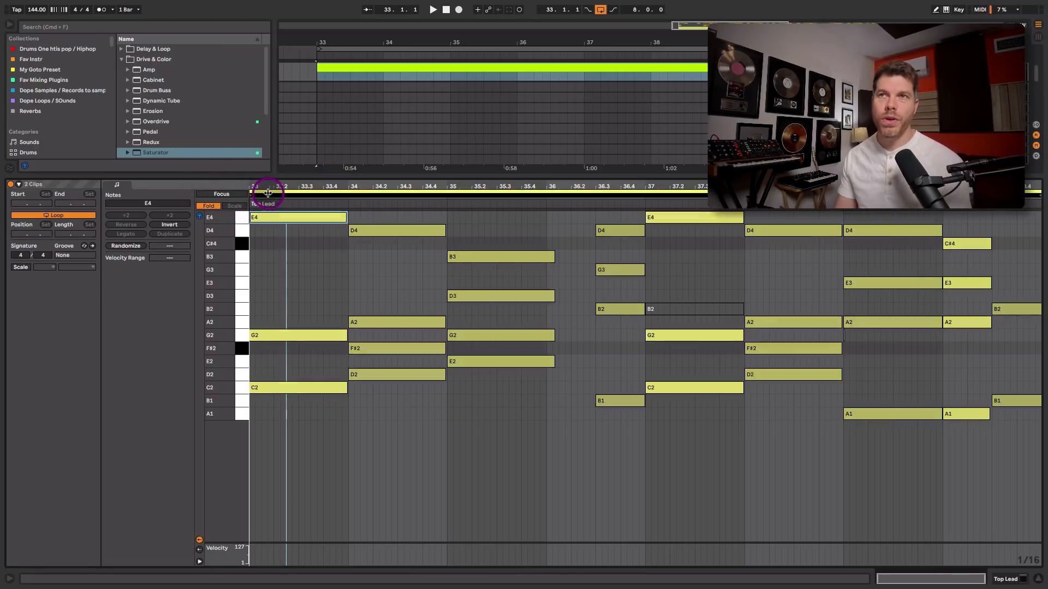
click(224, 194)
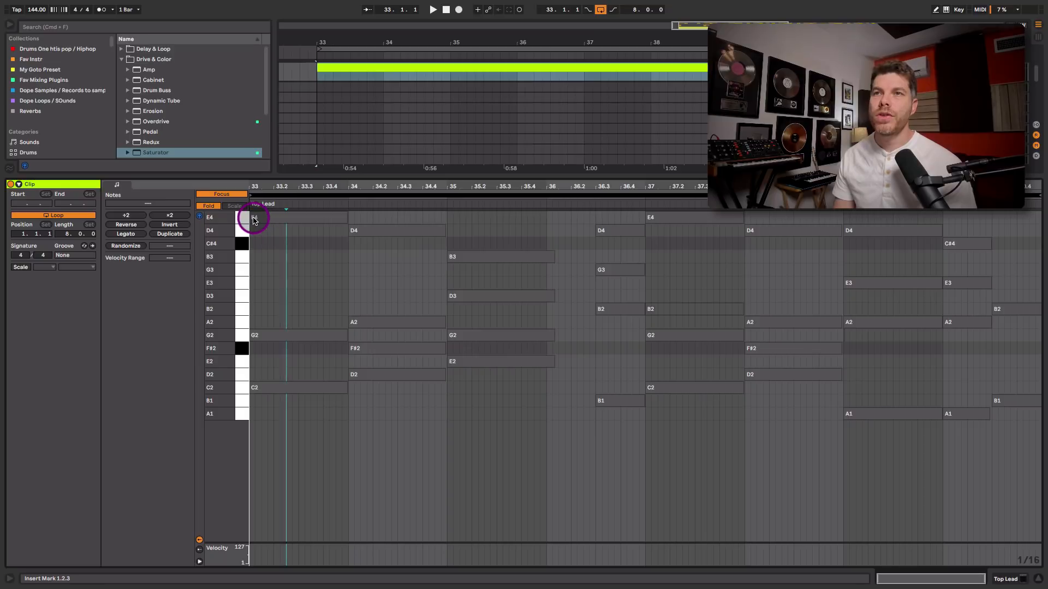
Draw an E4 note three beats long at the start of the Top Lead clip and play it back
drag(254, 220, 319, 229)
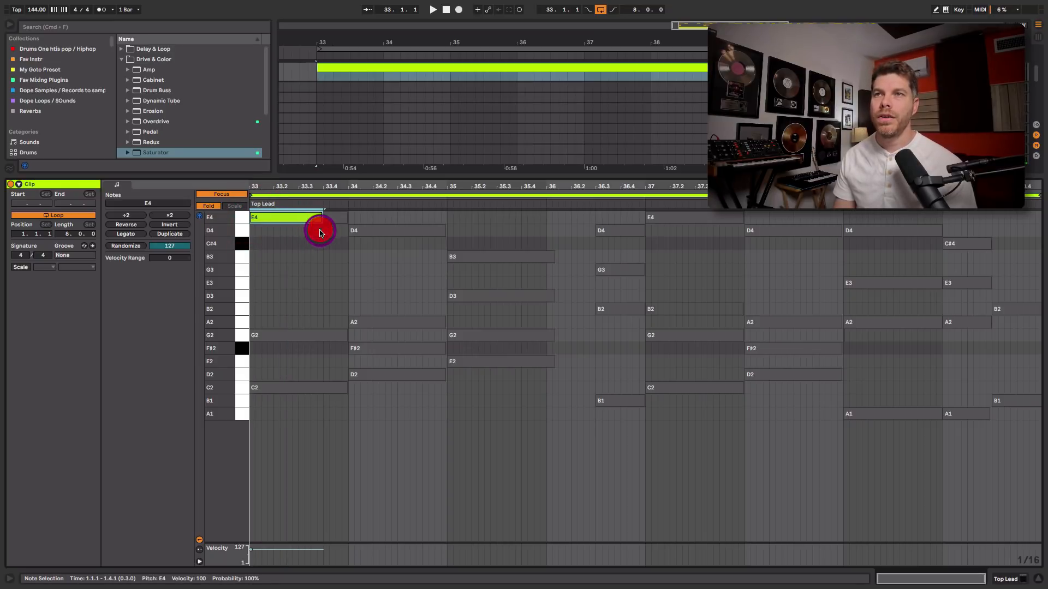
key(space)
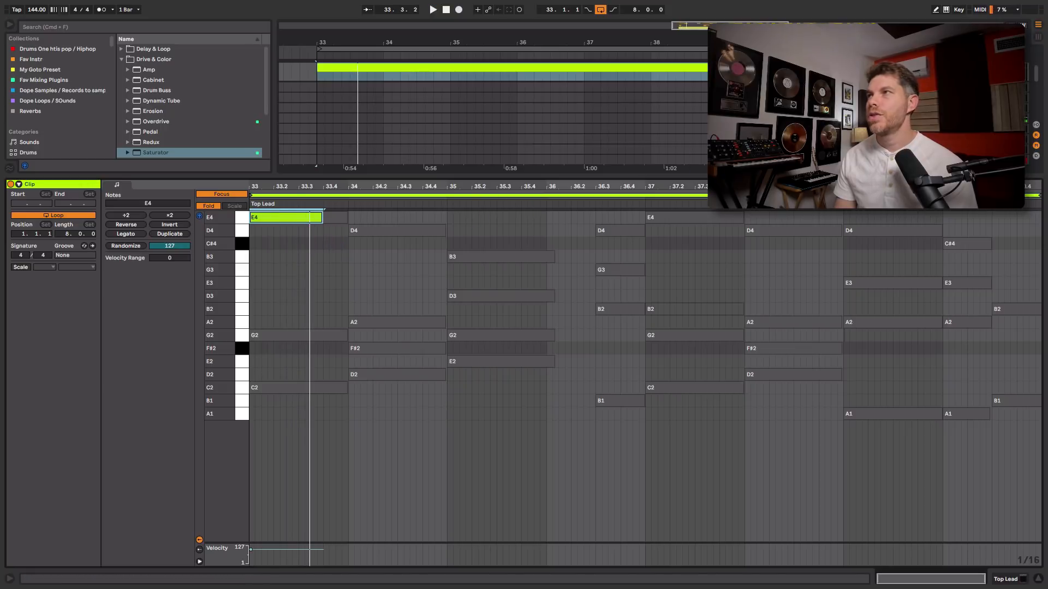
drag(857, 176, 859, 274)
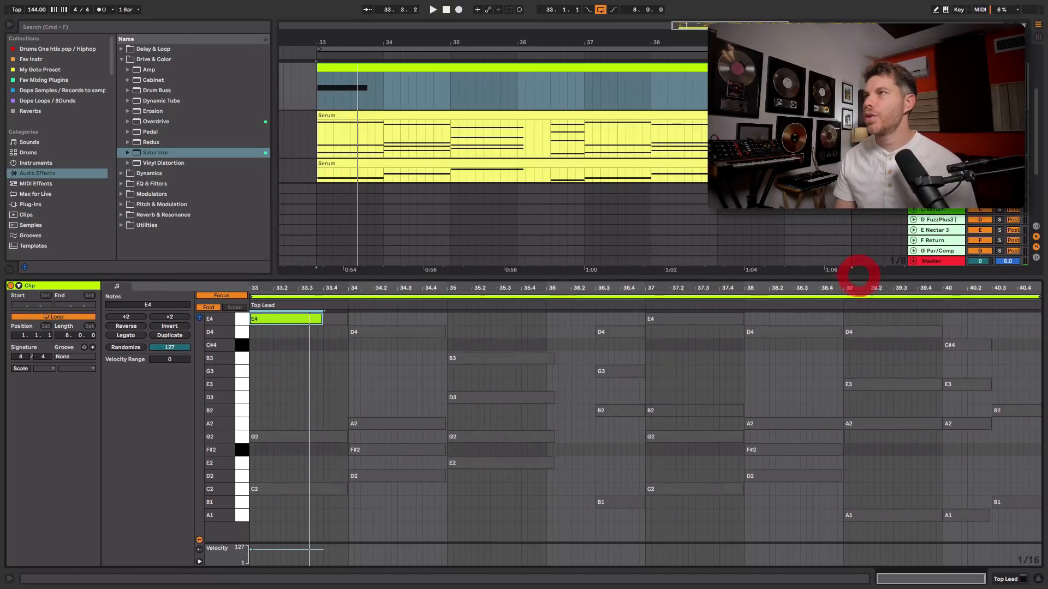
Add a D4 note starting on beat 3 of the first bar, about 2¾ beats long, and audition it
double_click(302, 333)
drag(301, 333, 365, 346)
key(space)
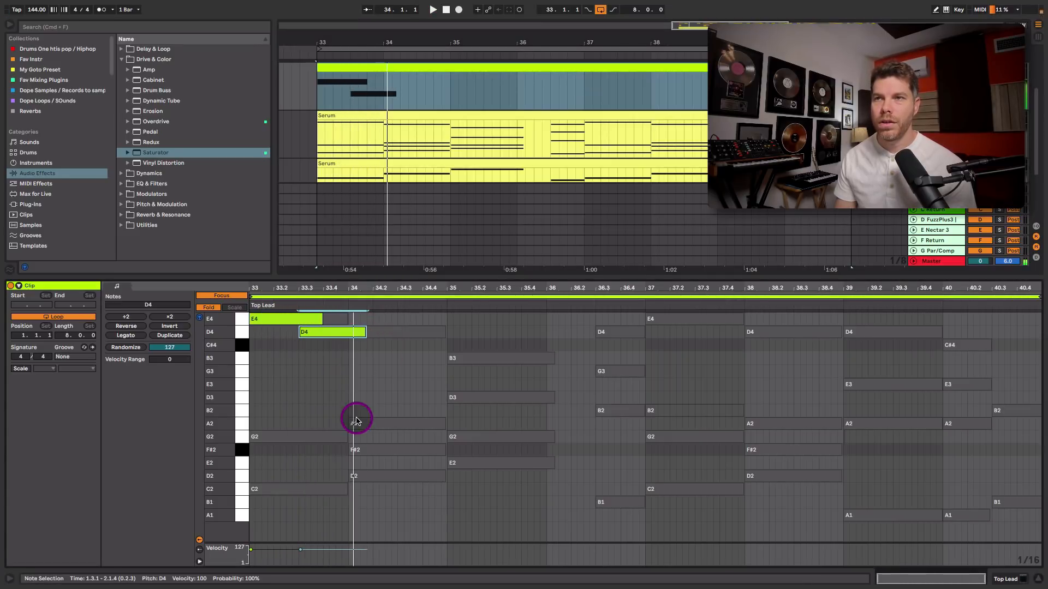
Draw a note at the start of bar 2 and transpose it up an octave to A3
double_click(355, 424)
drag(356, 425, 392, 423)
key(space)
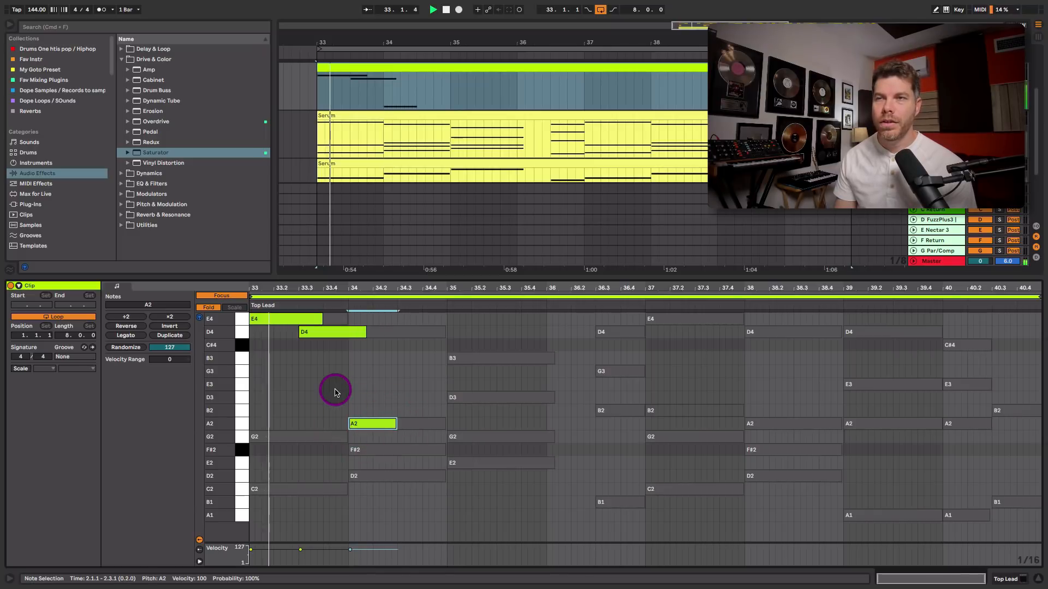
click(213, 309)
drag(405, 468, 412, 292)
drag(407, 418, 404, 349)
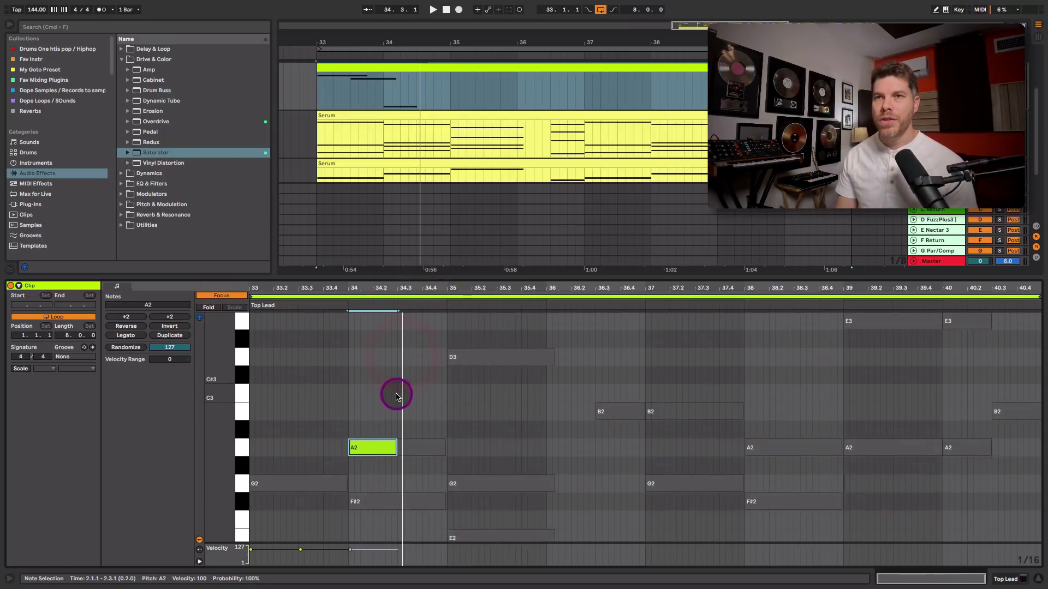
click(370, 457)
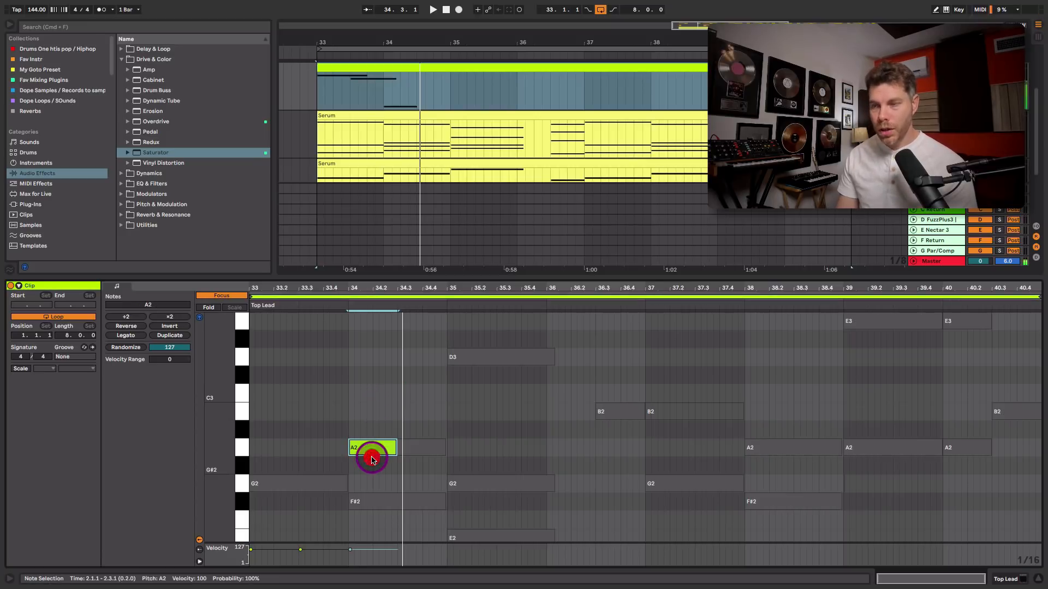
key(shift+Up)
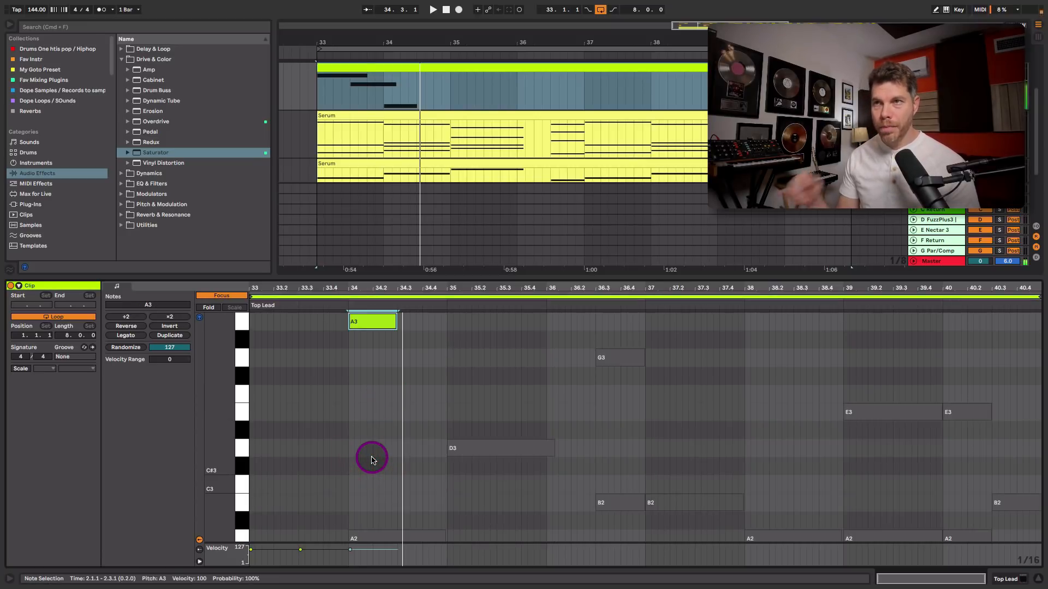
Lengthen the A3 note to three beats and play the phrase back
drag(352, 372, 364, 468)
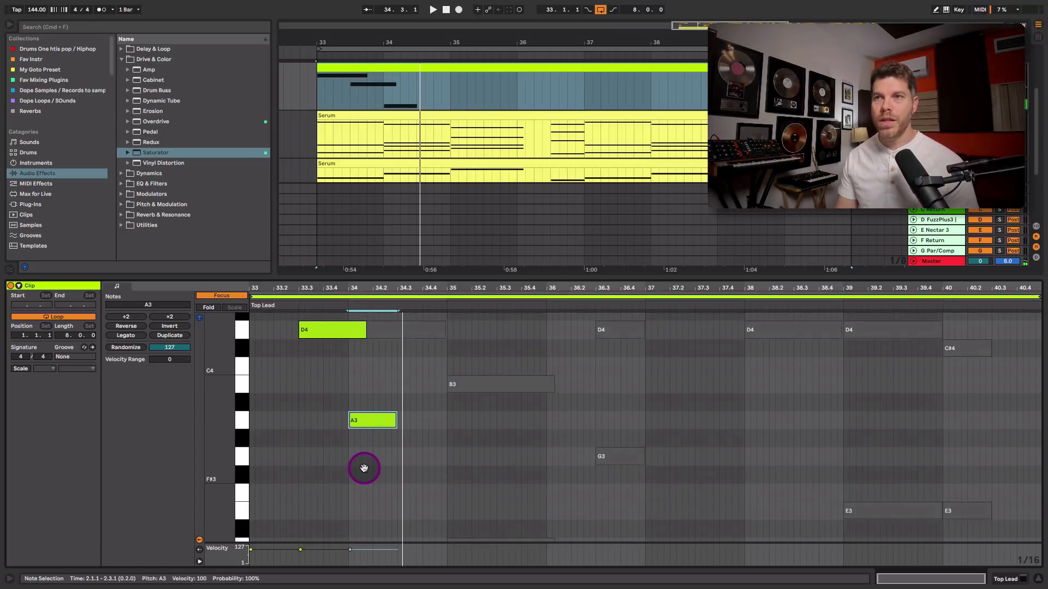
click(206, 307)
key(space)
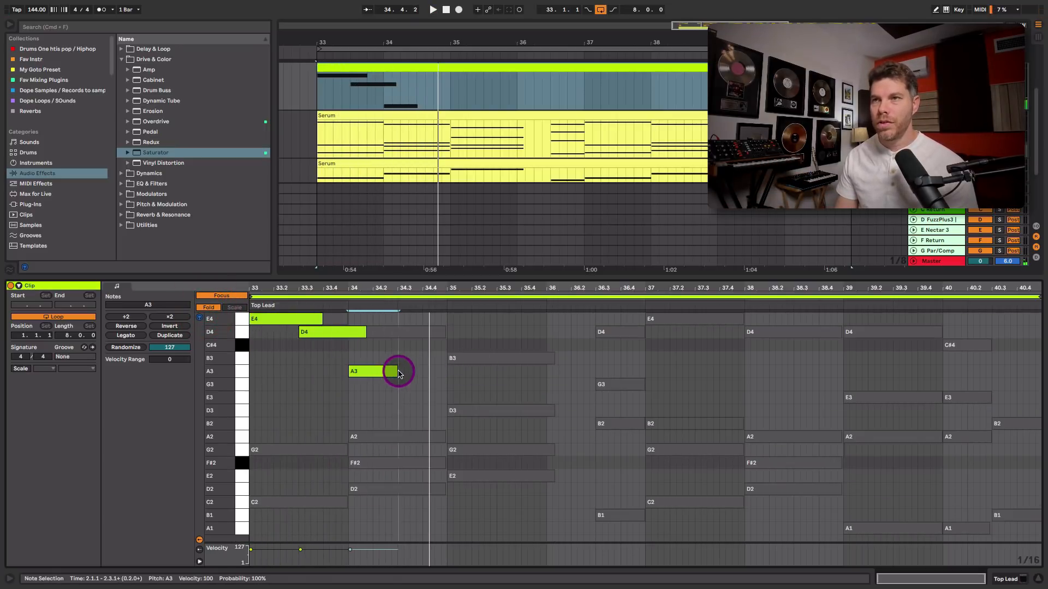
drag(397, 373, 421, 371)
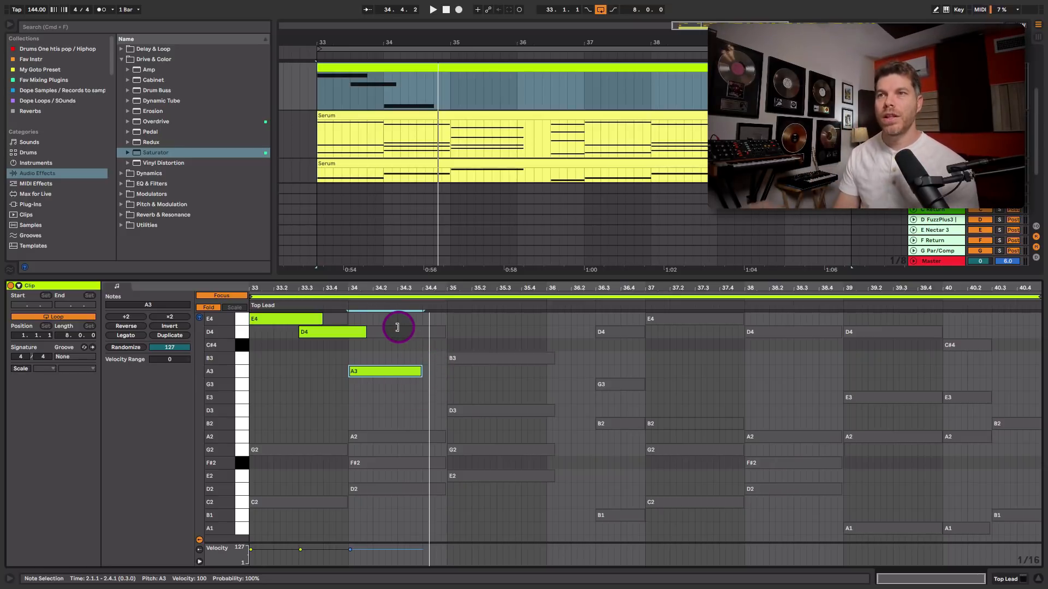
key(space)
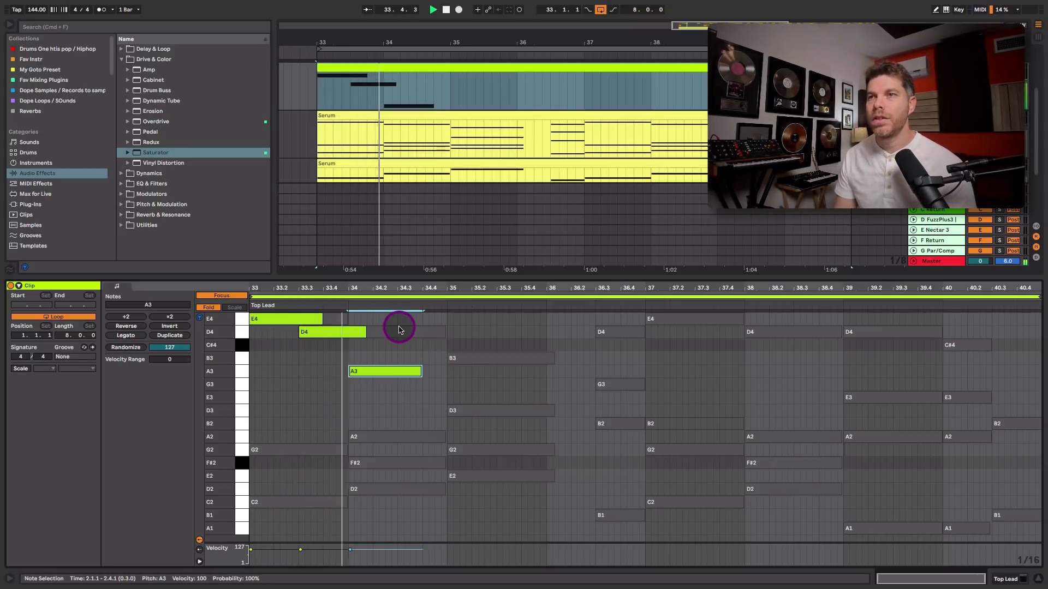
Draw a B3 note at the start of bar 3, three beats long, and audition it
double_click(457, 360)
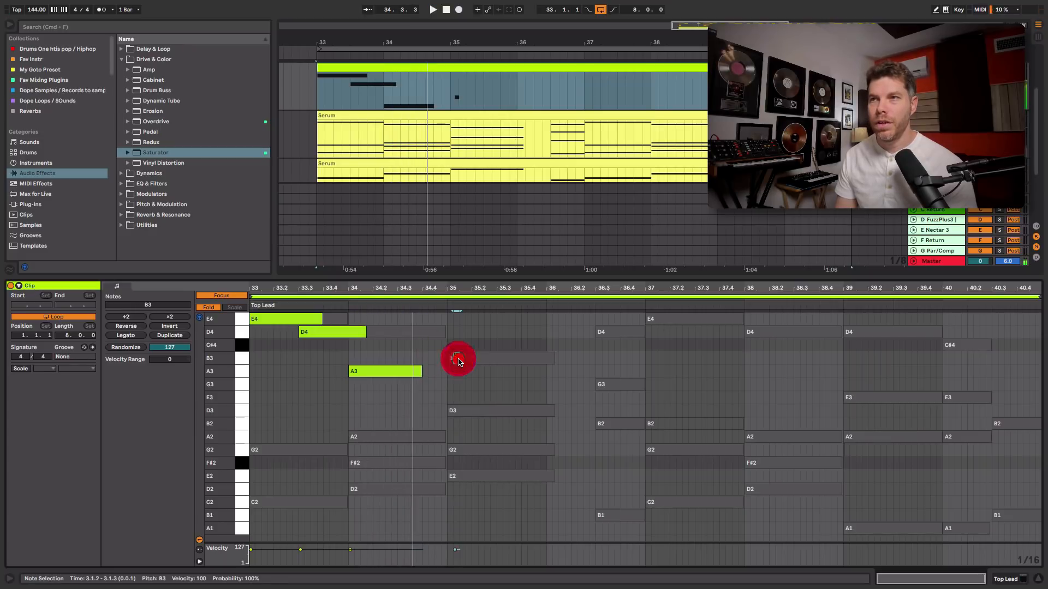
drag(458, 361, 488, 364)
drag(474, 360, 522, 372)
key(space)
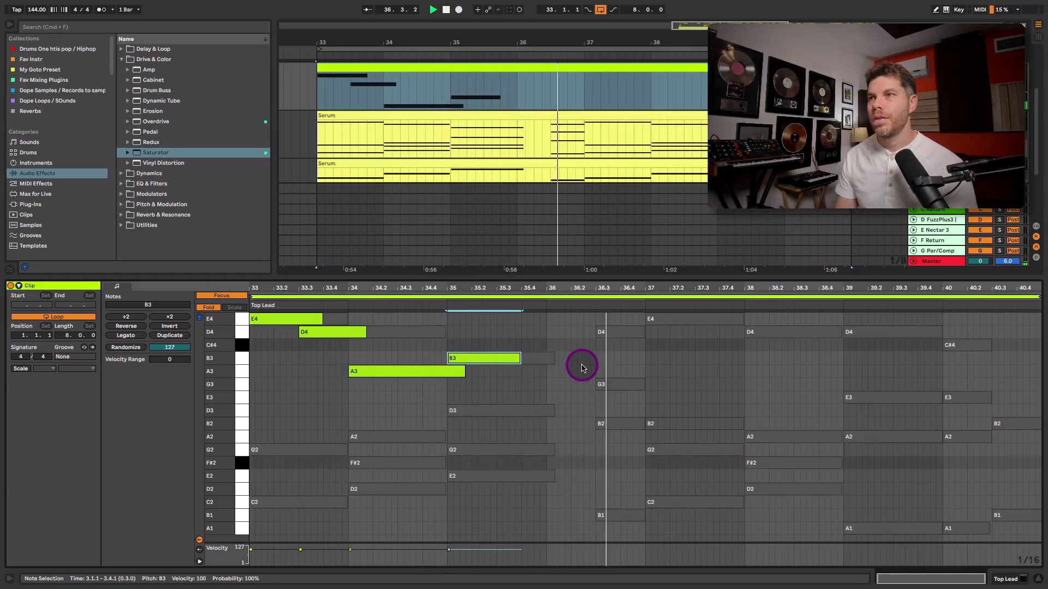
Set a finer grid and draw a run of sixteenth-note C#4s across bar 4, then play the phrase from there
click(574, 379)
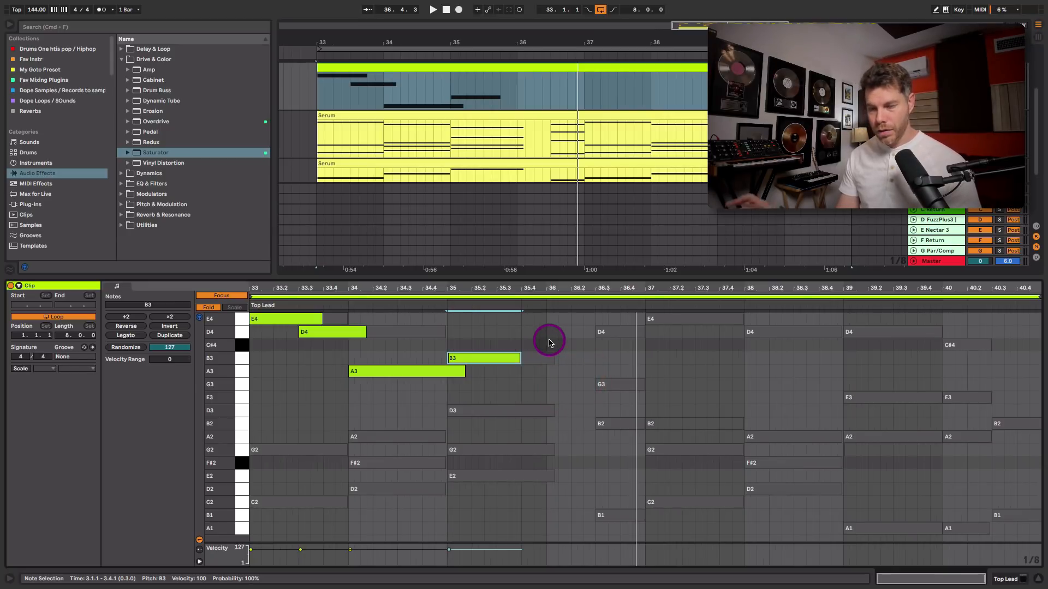
drag(553, 339, 636, 342)
key(super+1)
click(554, 346)
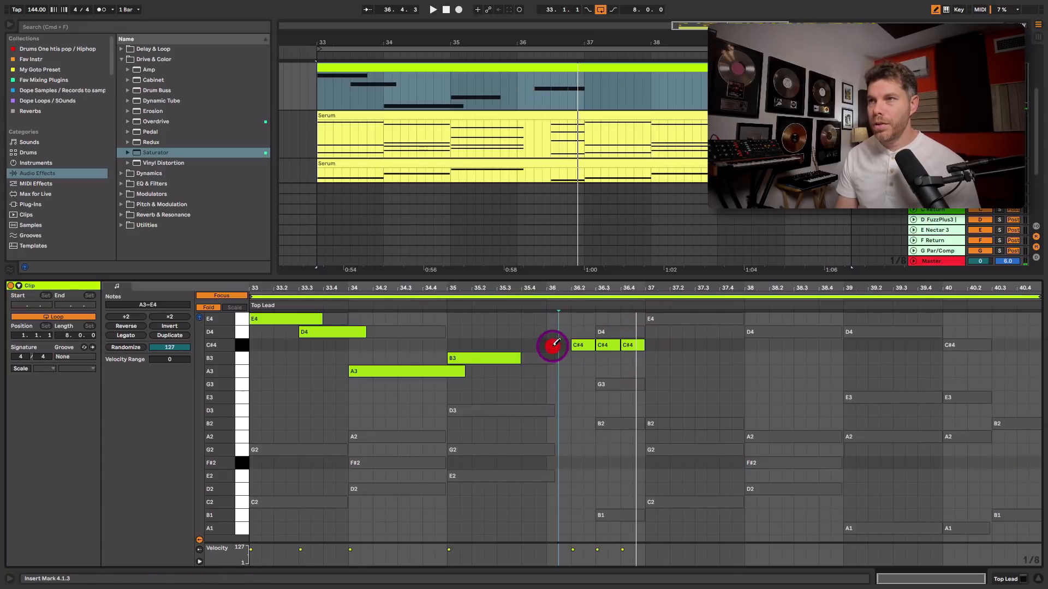
drag(555, 346, 642, 346)
key(b)
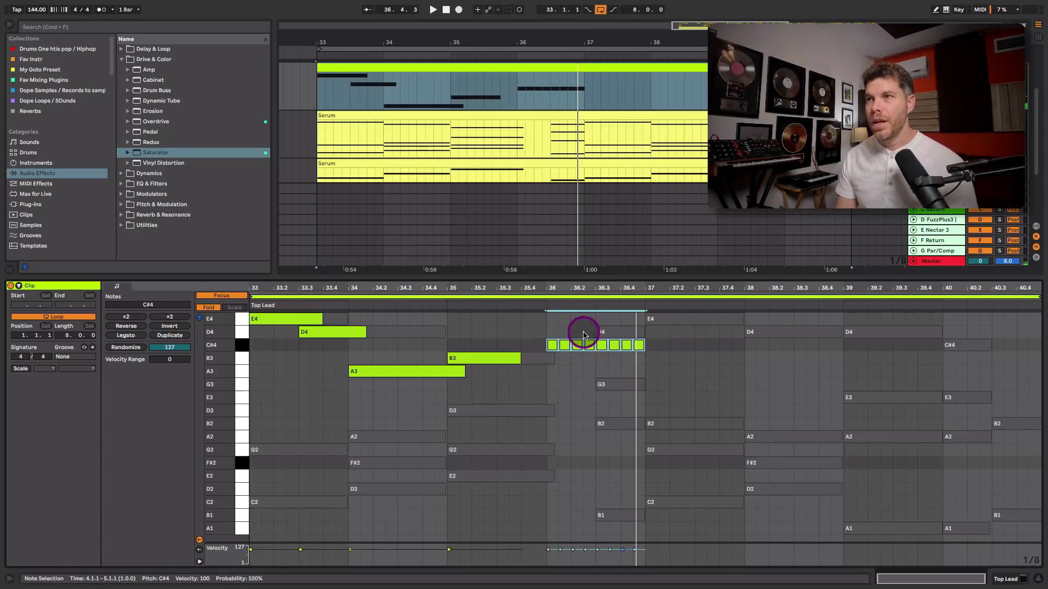
drag(611, 289, 611, 307)
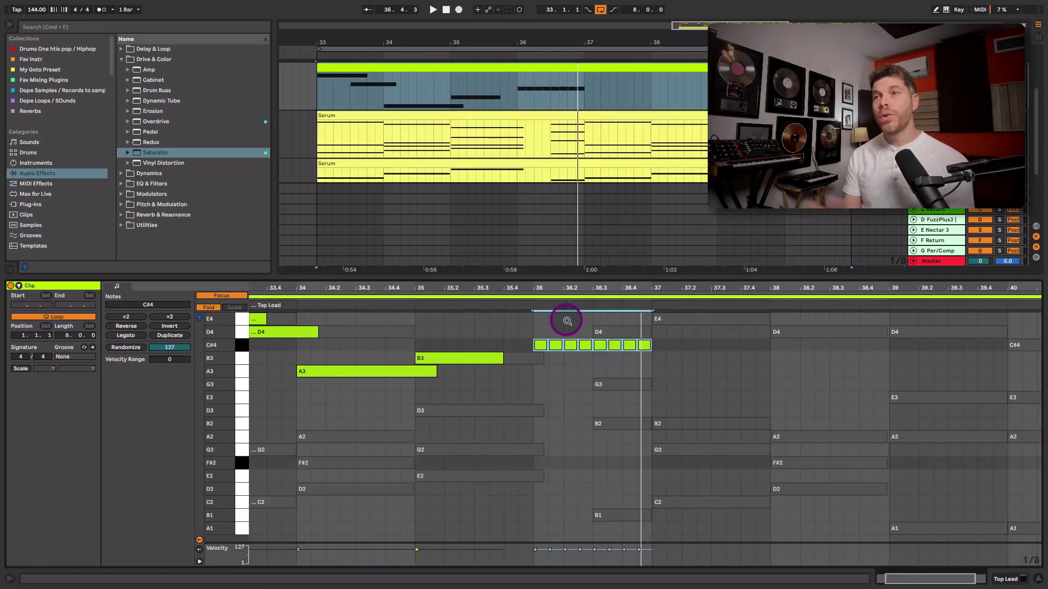
click(532, 298)
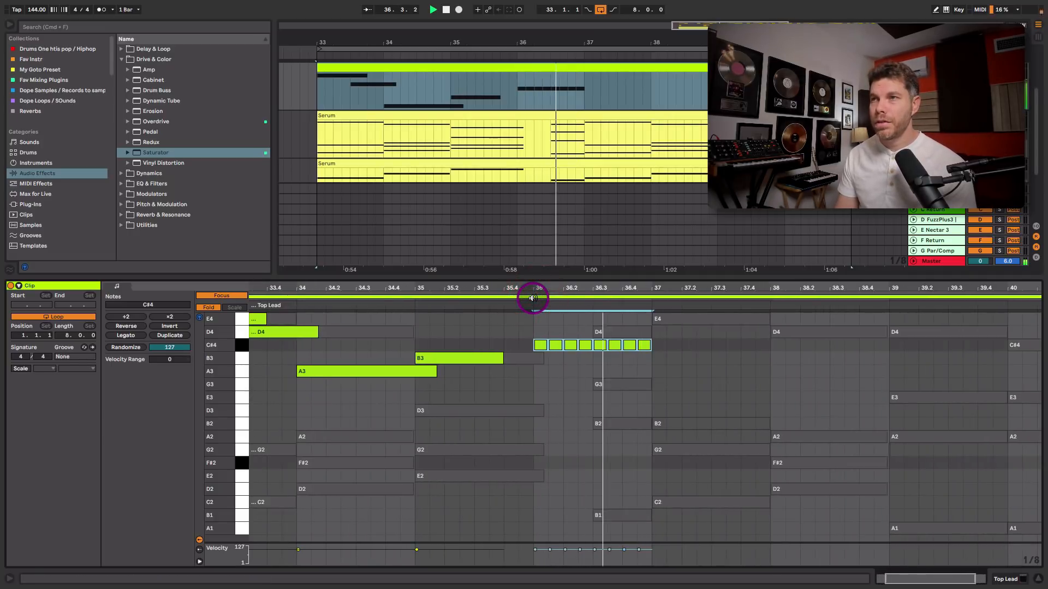
key(space)
Reshape the bar-4 sixteenth run by moving single notes to G3, D4, D3 and B2, and audition it
click(554, 334)
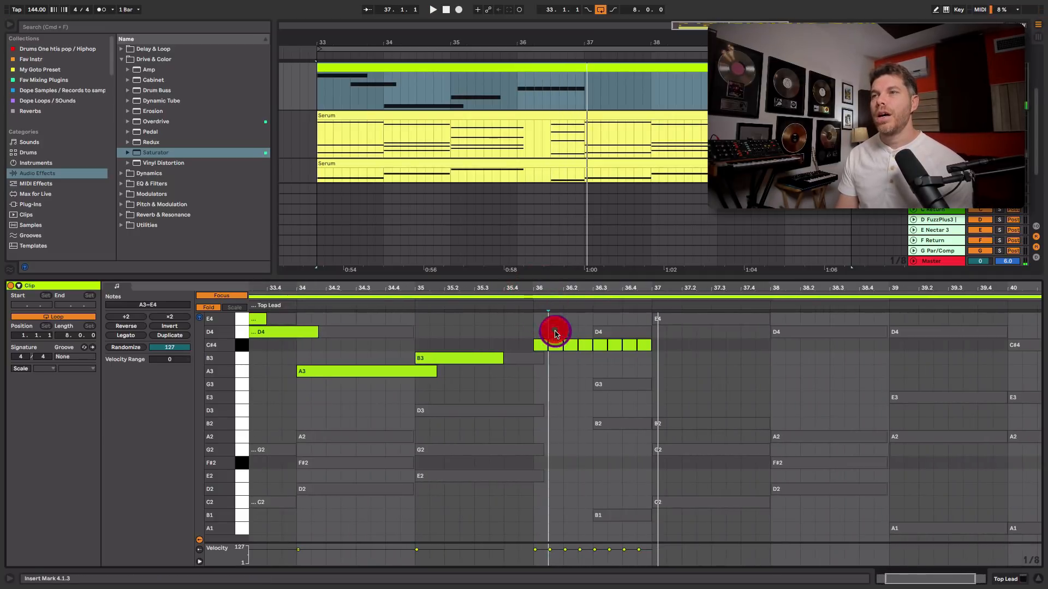
drag(556, 348, 586, 383)
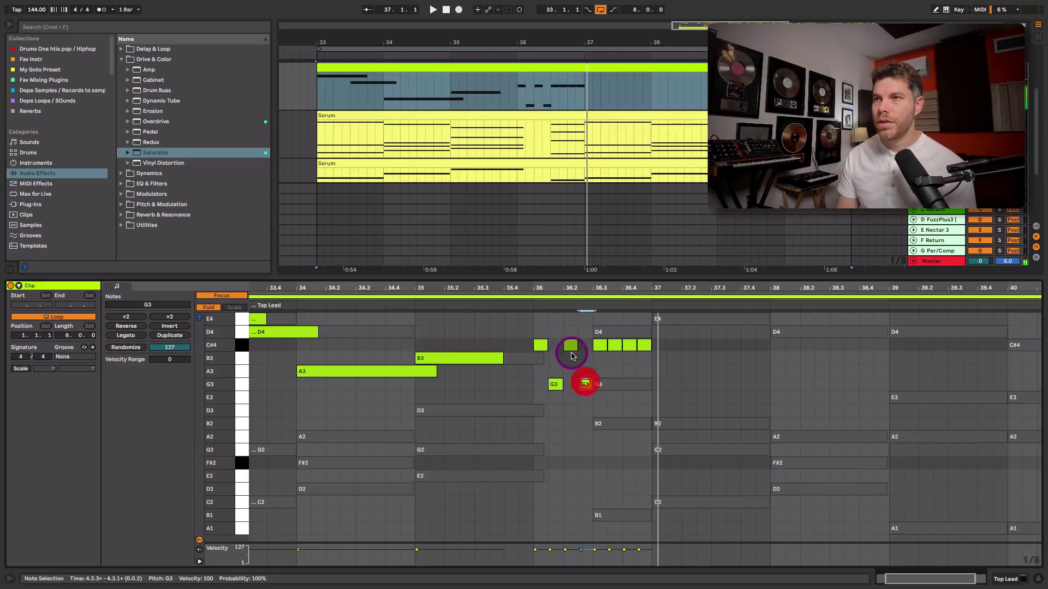
click(570, 345)
click(568, 325)
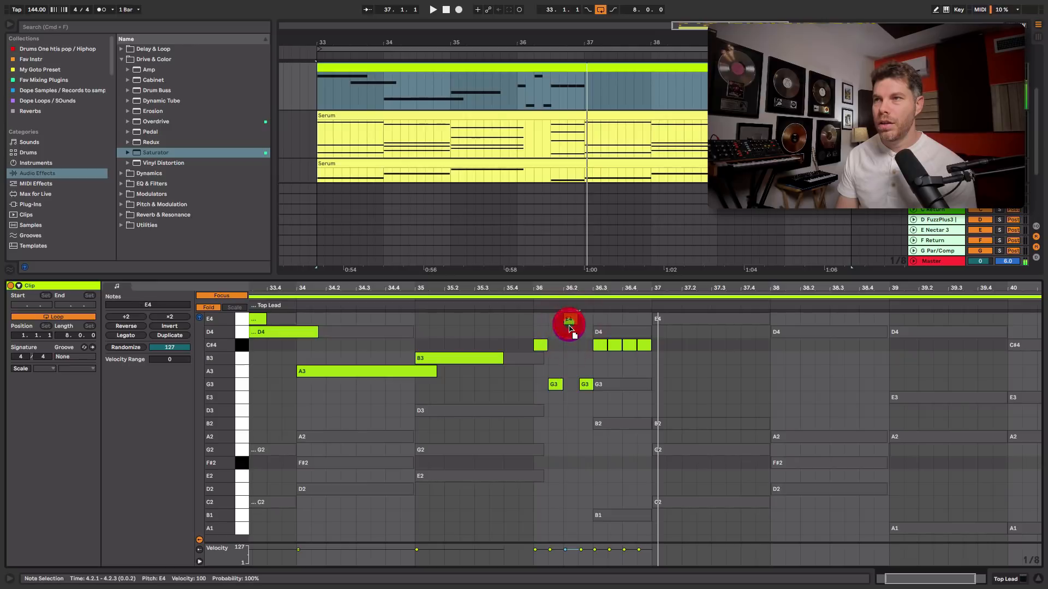
click(558, 389)
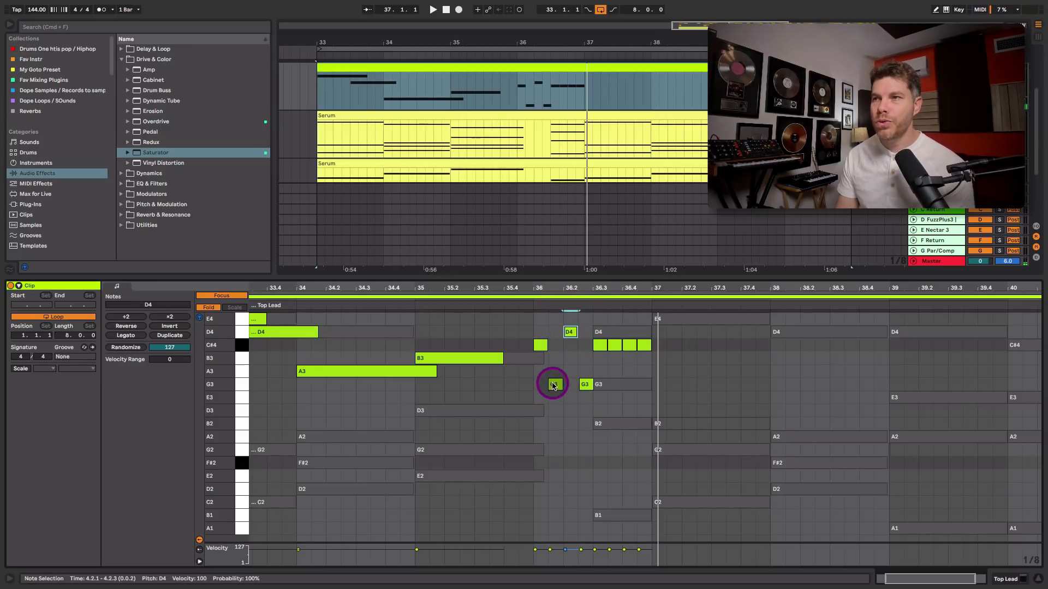
drag(553, 385, 554, 410)
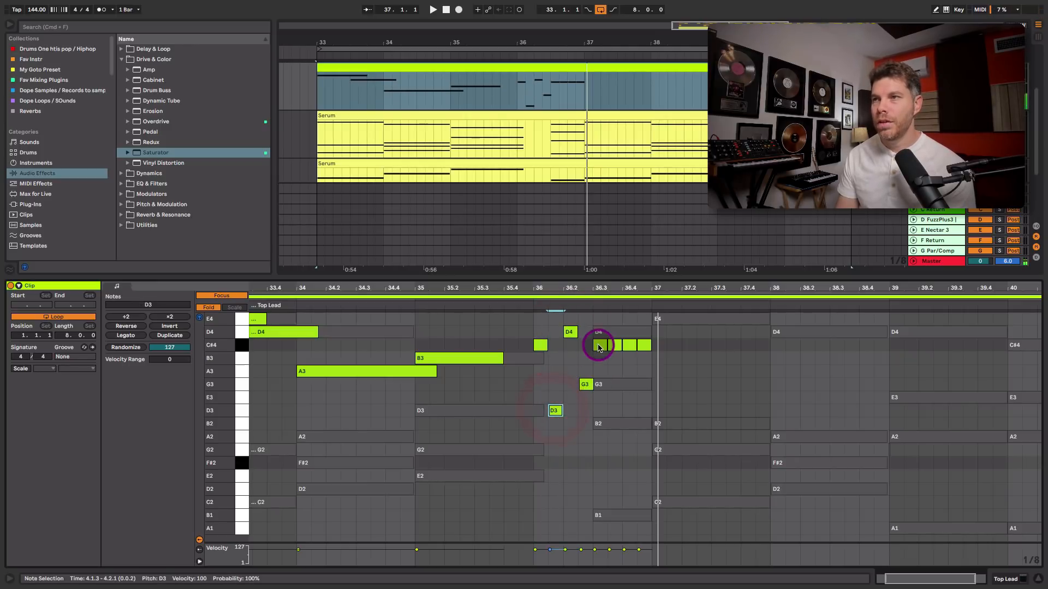
drag(598, 348, 600, 423)
click(613, 348)
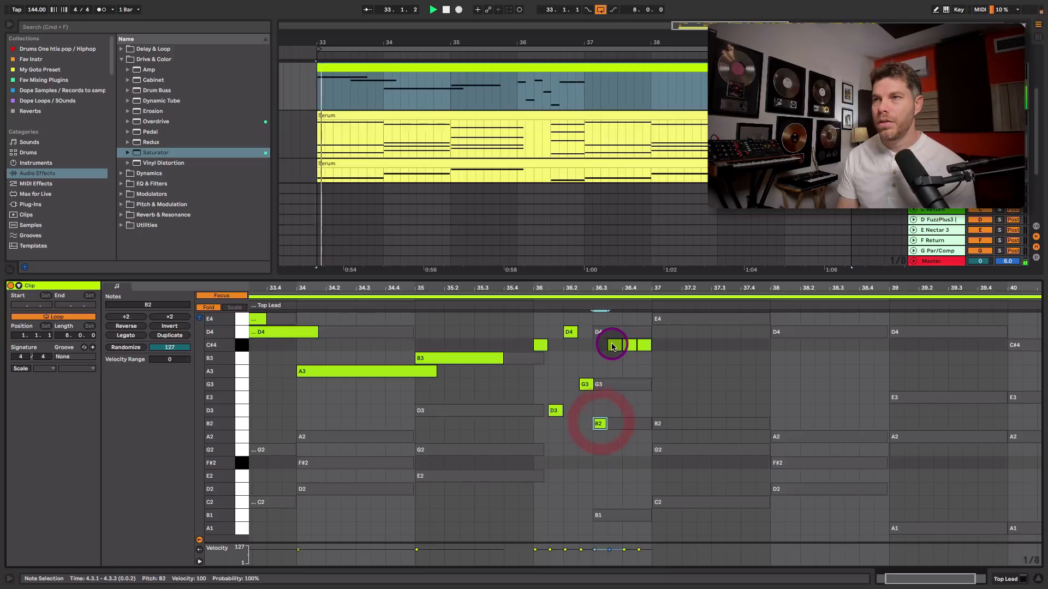
click(532, 302)
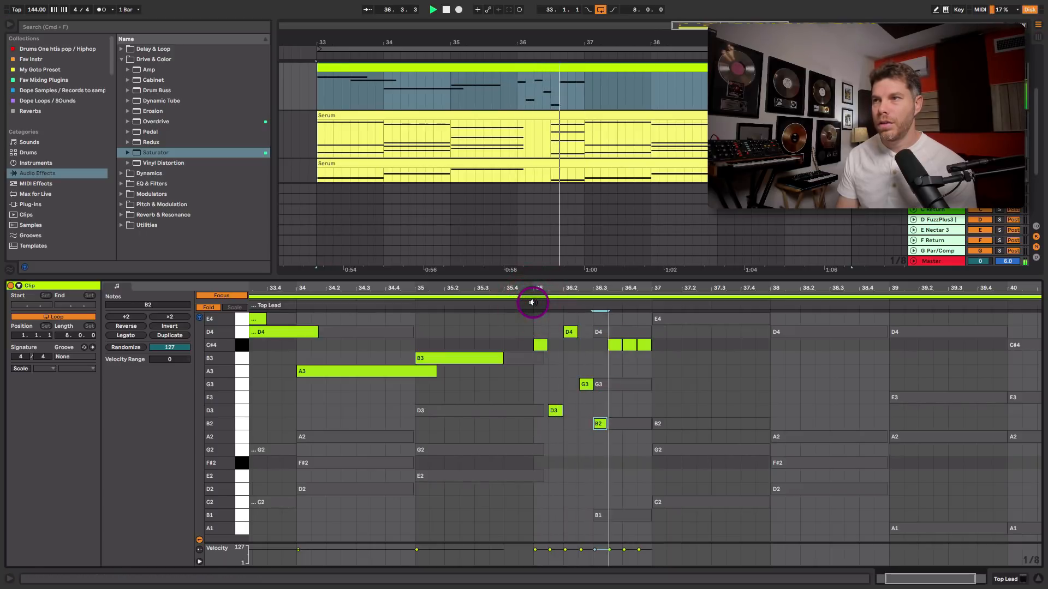
key(space)
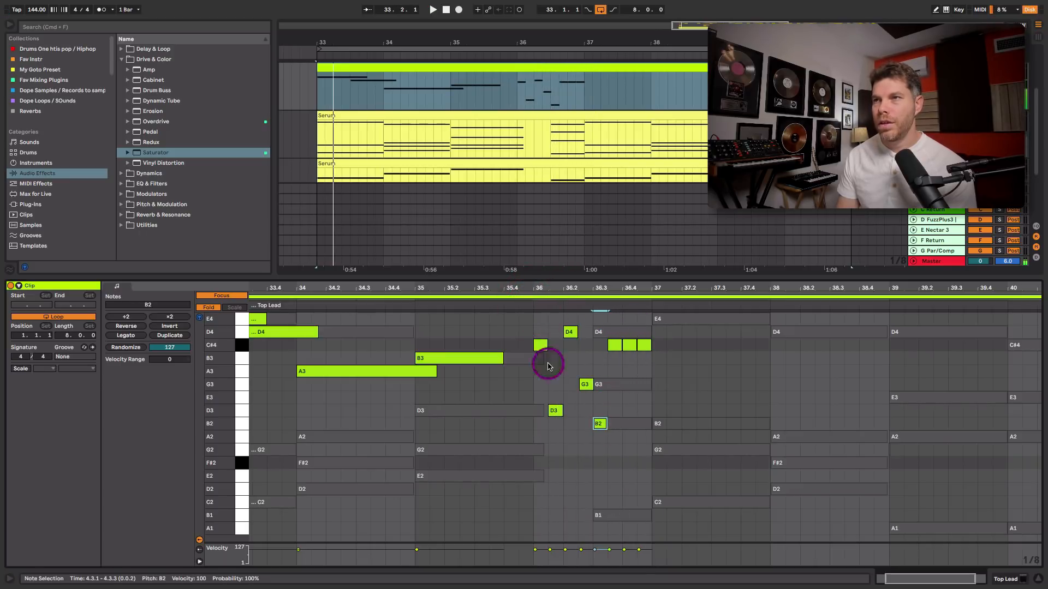
Rework the bar-4 run, moving notes to C#4, D4, G3 and A3, and play the phrase back
mouse_move(570, 331)
mouse_down()
mouse_move(570, 358)
mouse_move(568, 344)
mouse_up()
drag(557, 413, 555, 339)
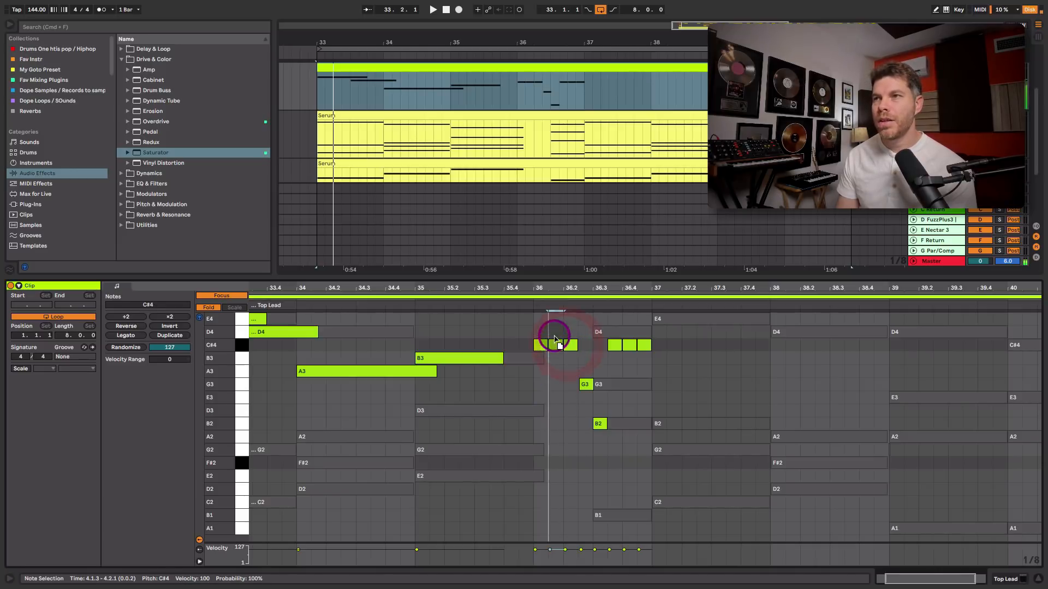
click(548, 307)
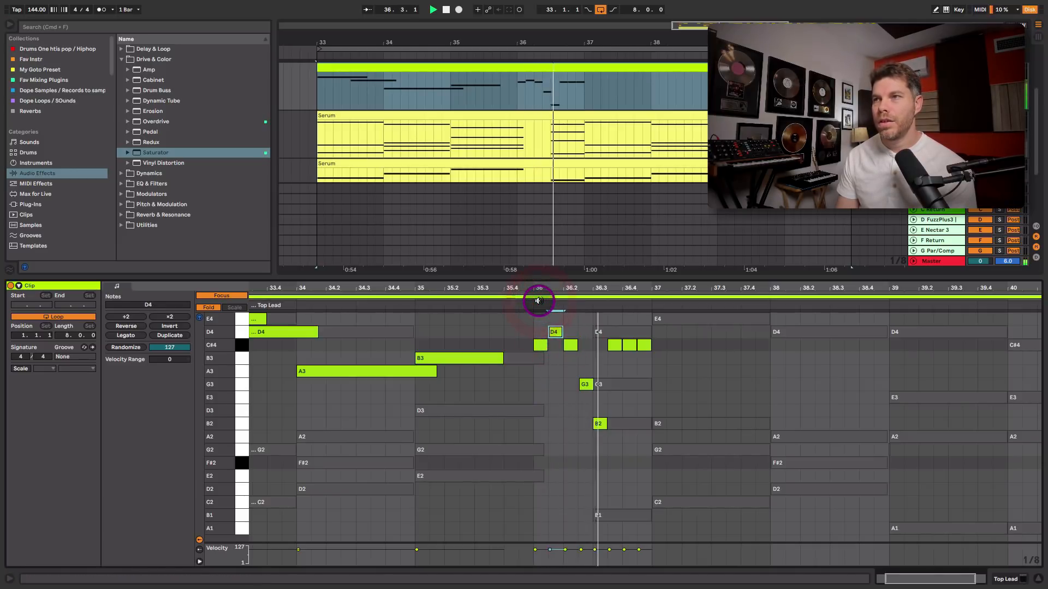
drag(627, 345, 626, 386)
drag(614, 345, 644, 332)
drag(613, 334, 614, 334)
click(533, 303)
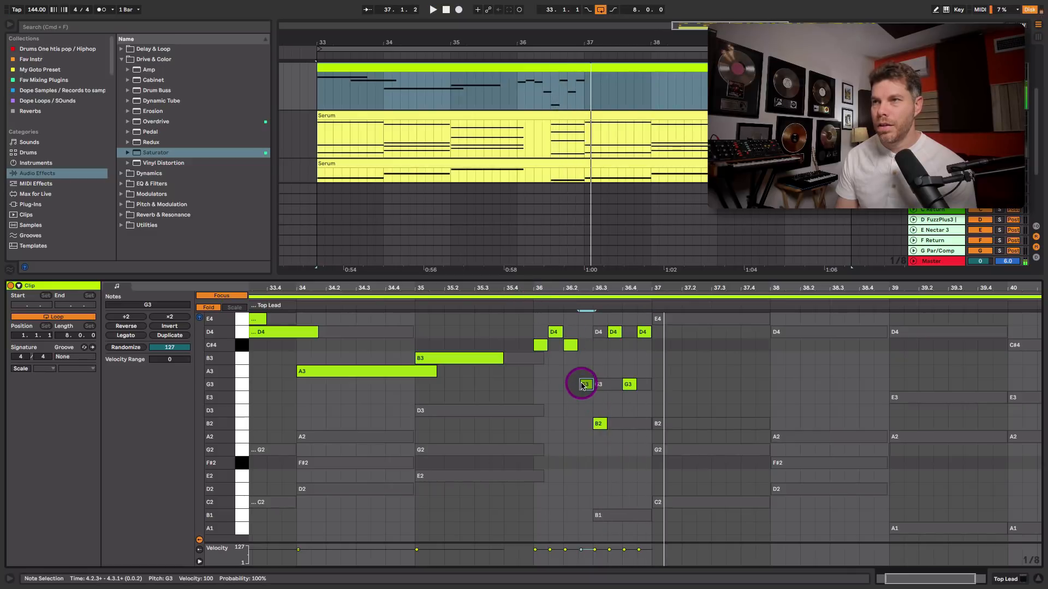
click(533, 304)
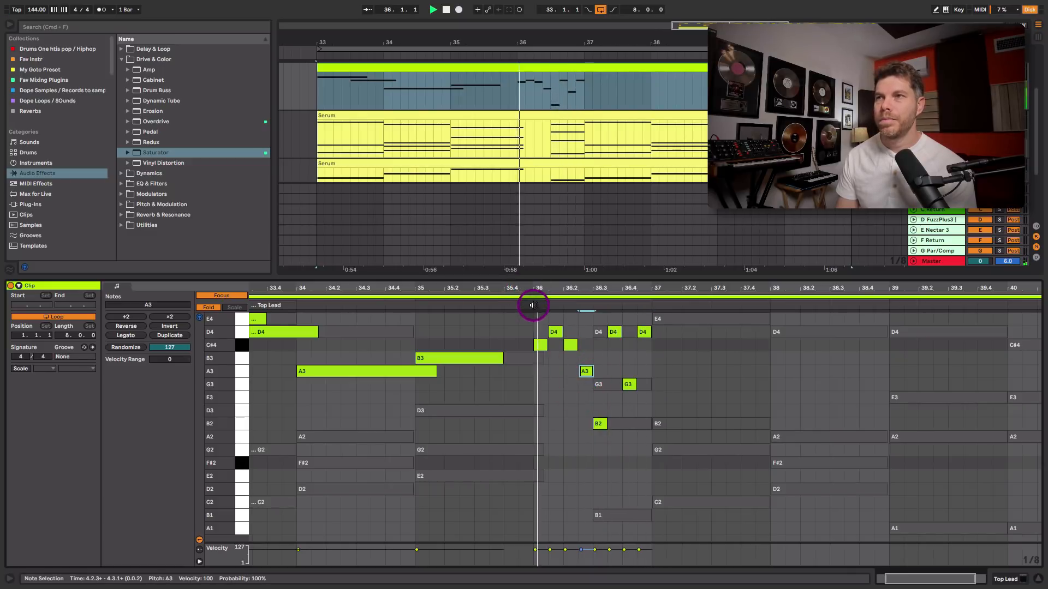
key(space)
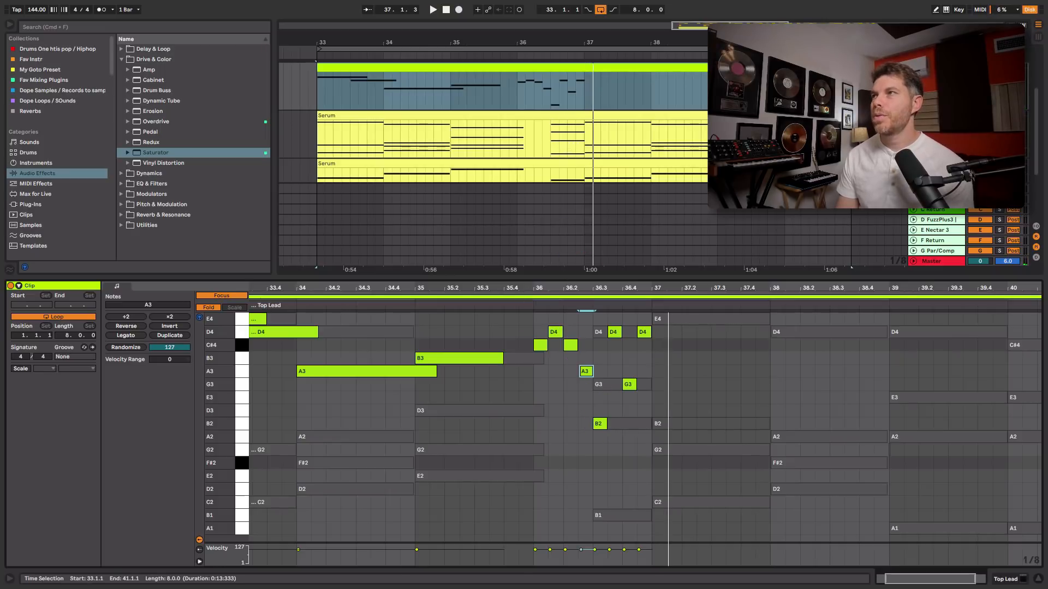
Enlarge the arrangement area, raise the first note of bar 4 to E4, and play the phrase
scroll(560, 133, up, 3)
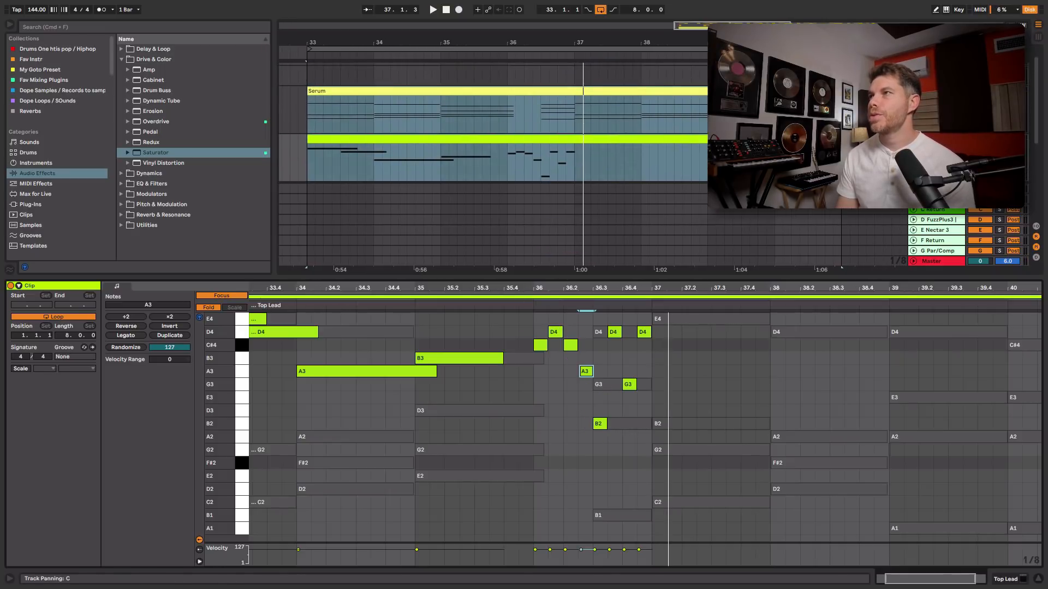
key(space)
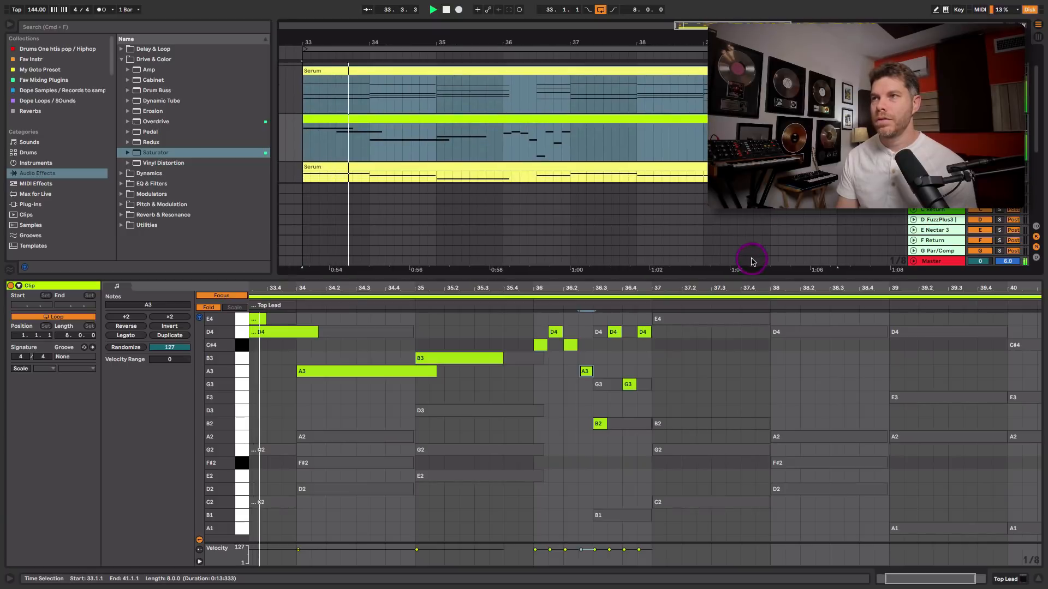
mouse_move(748, 276)
mouse_down()
mouse_move(751, 308)
mouse_move(751, 256)
mouse_up()
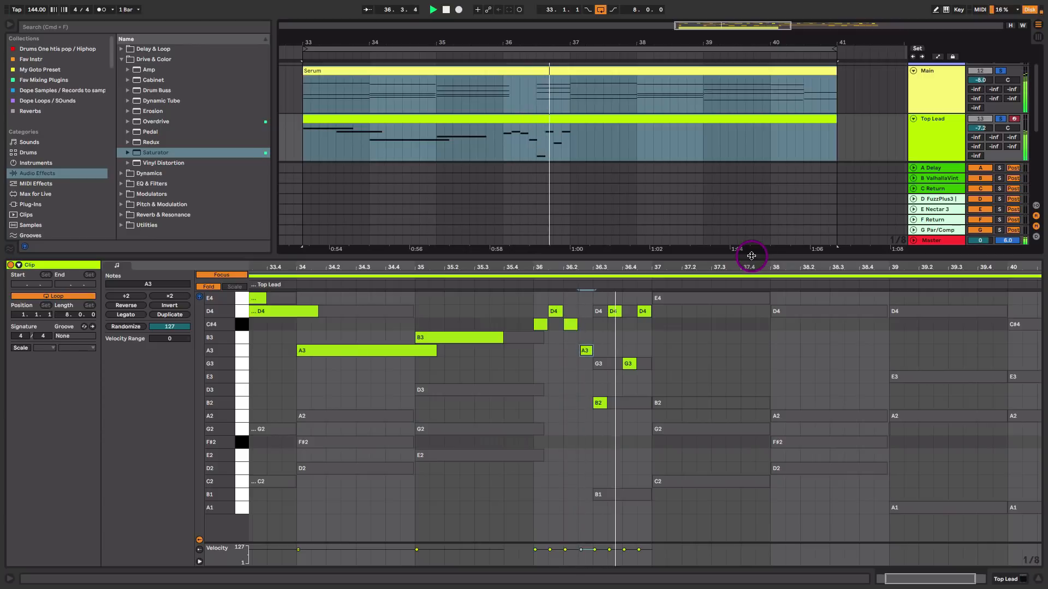
click(540, 324)
drag(539, 326, 540, 312)
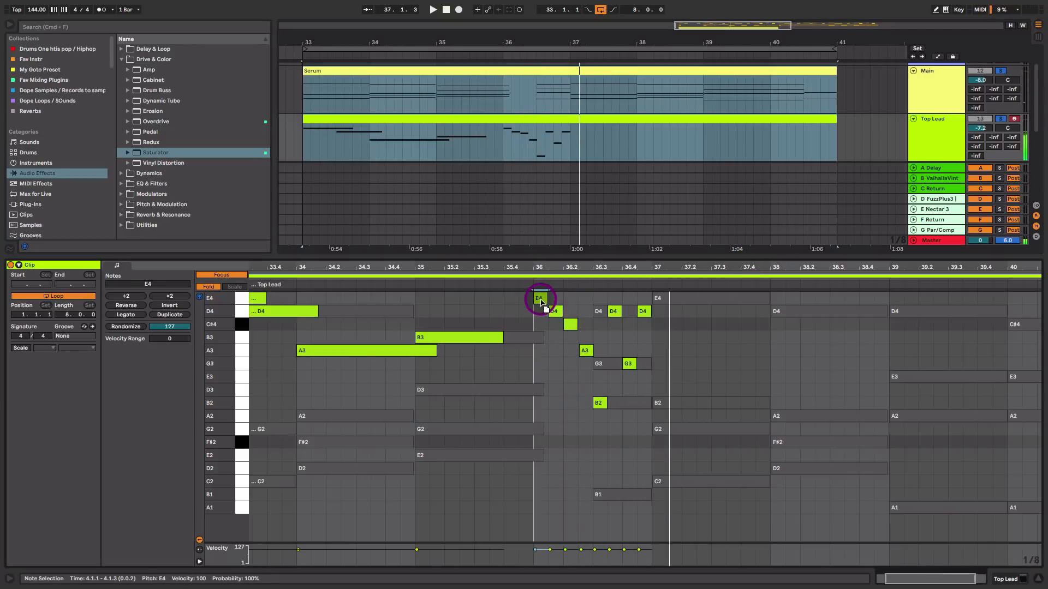
key(space)
key(space)
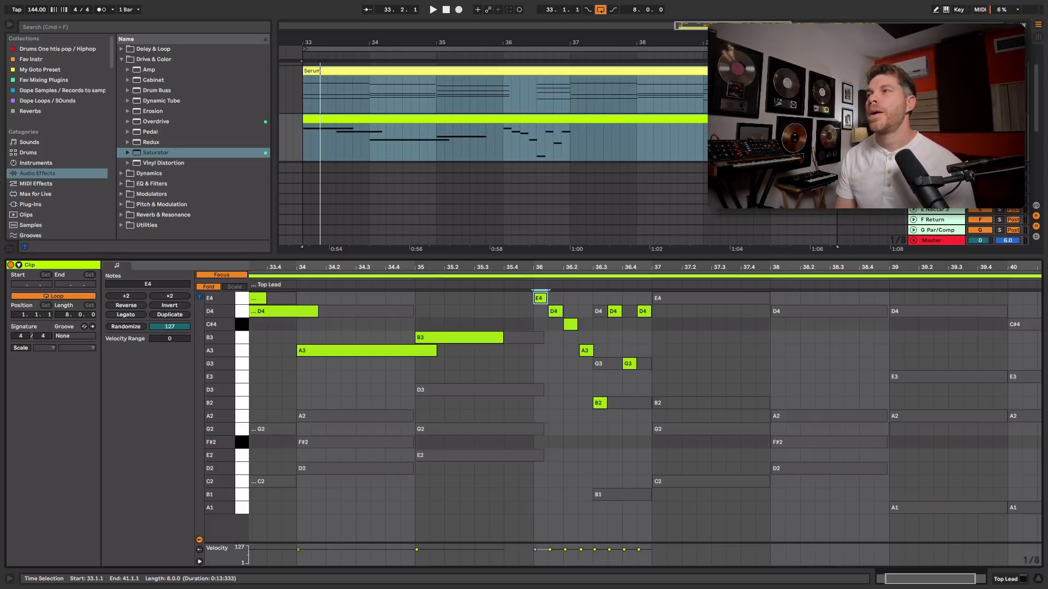
Insert a new audio track and switch to the session view
key(shift+Tab)
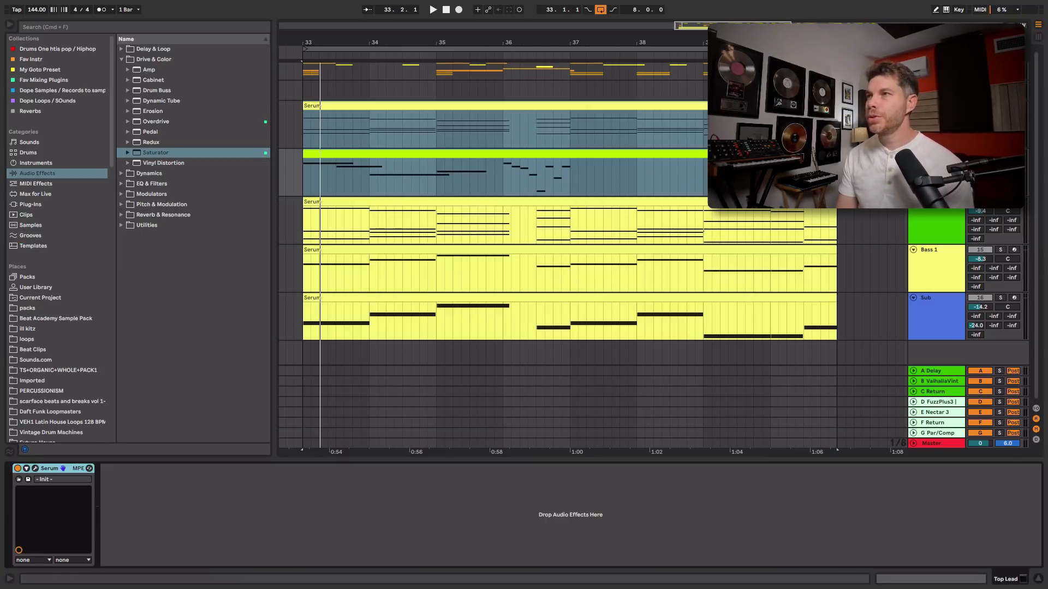
key(super+t)
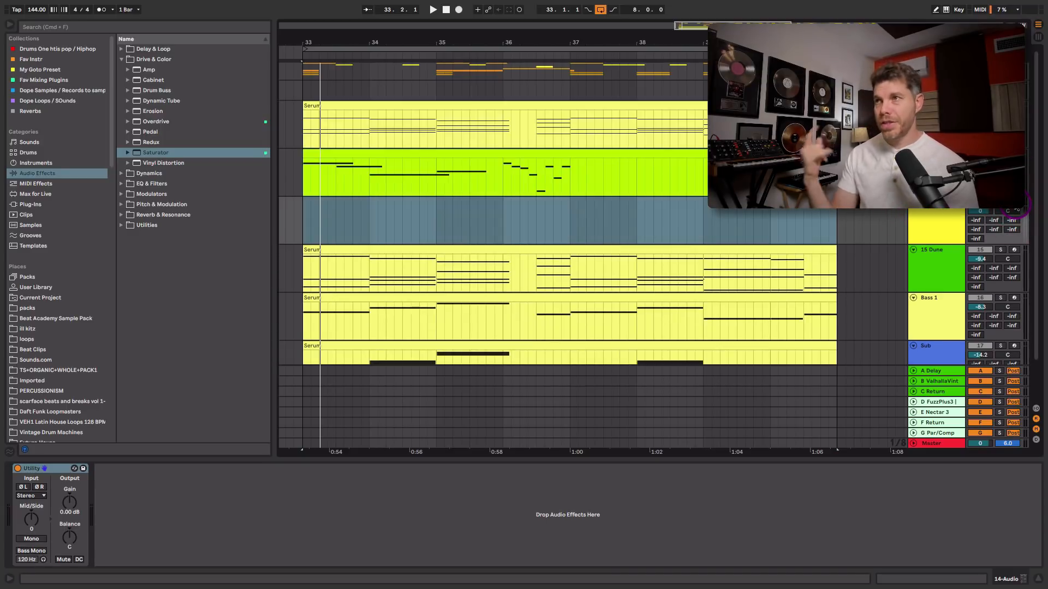
key(Tab)
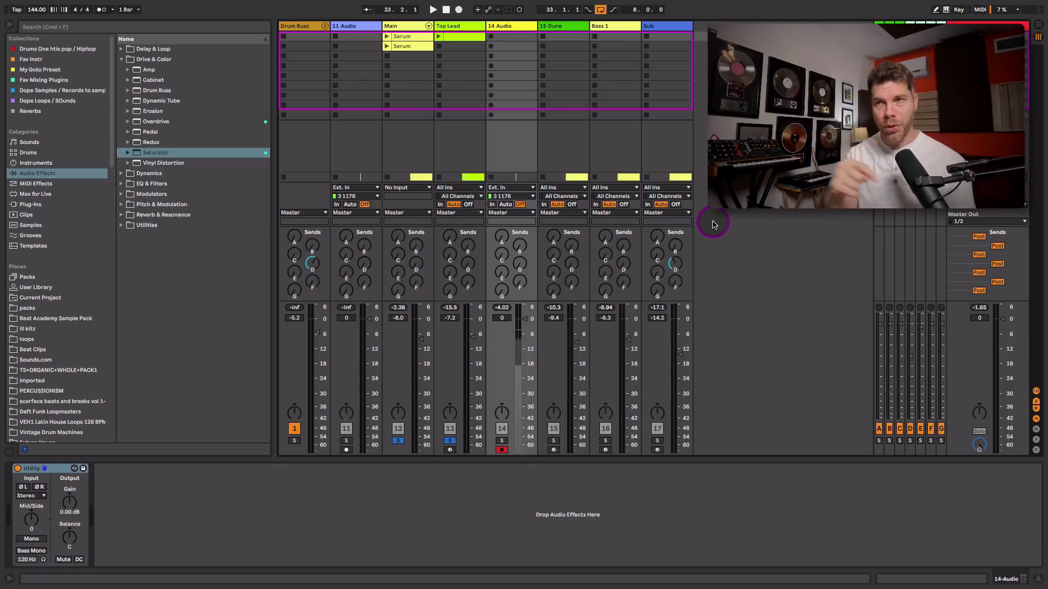
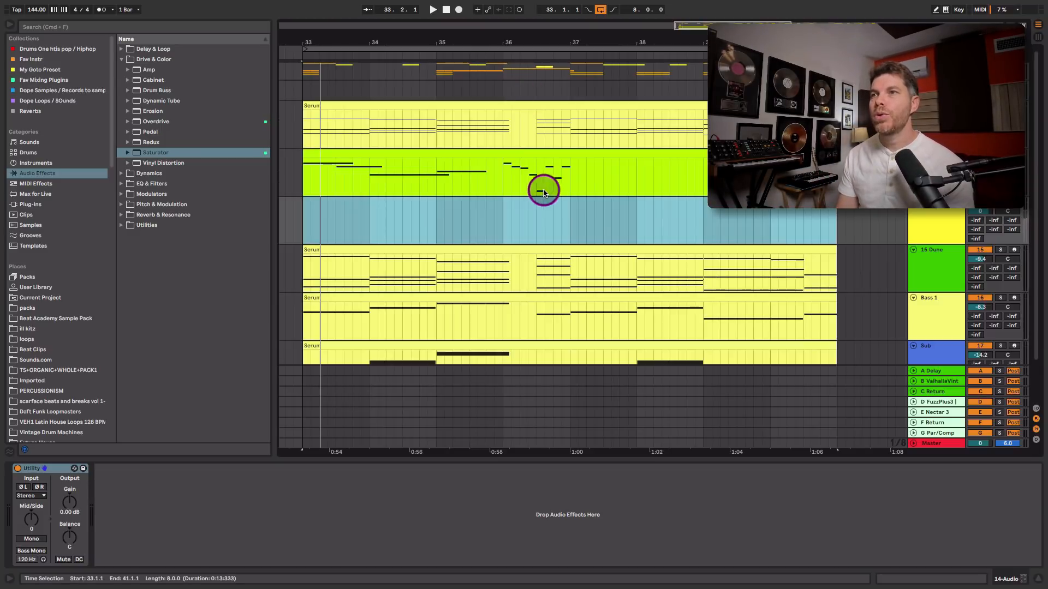
Record a sung melody idea onto the new audio track starting at bar 35
key(Tab)
drag(500, 219, 569, 218)
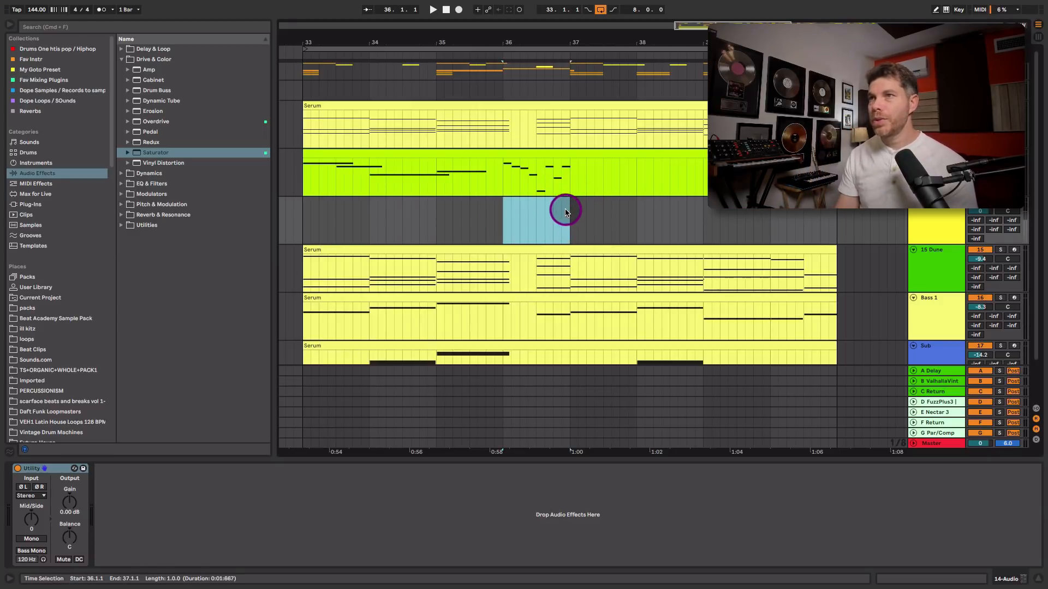
click(437, 218)
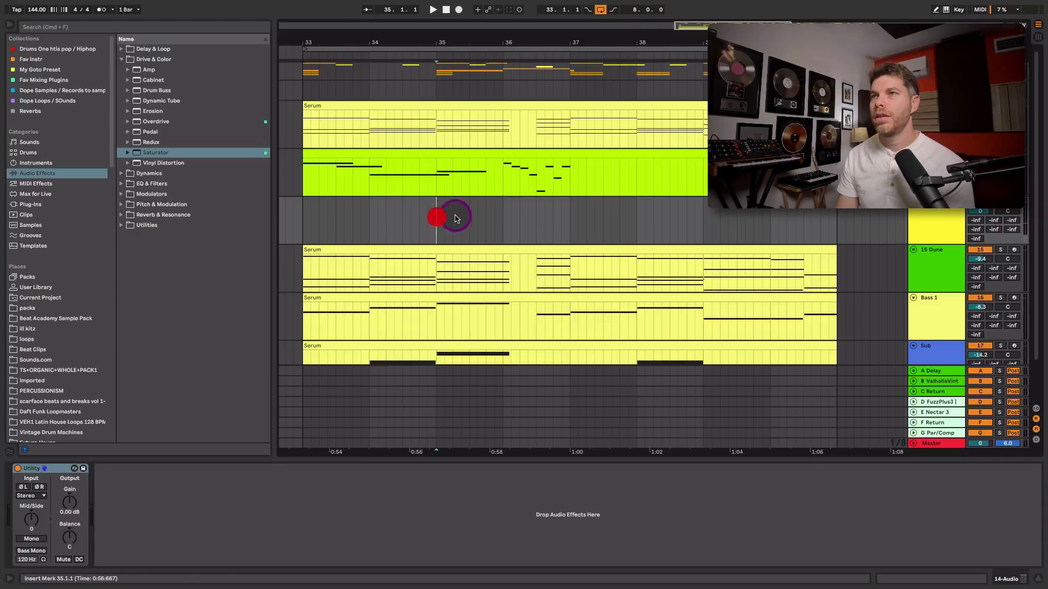
key(space)
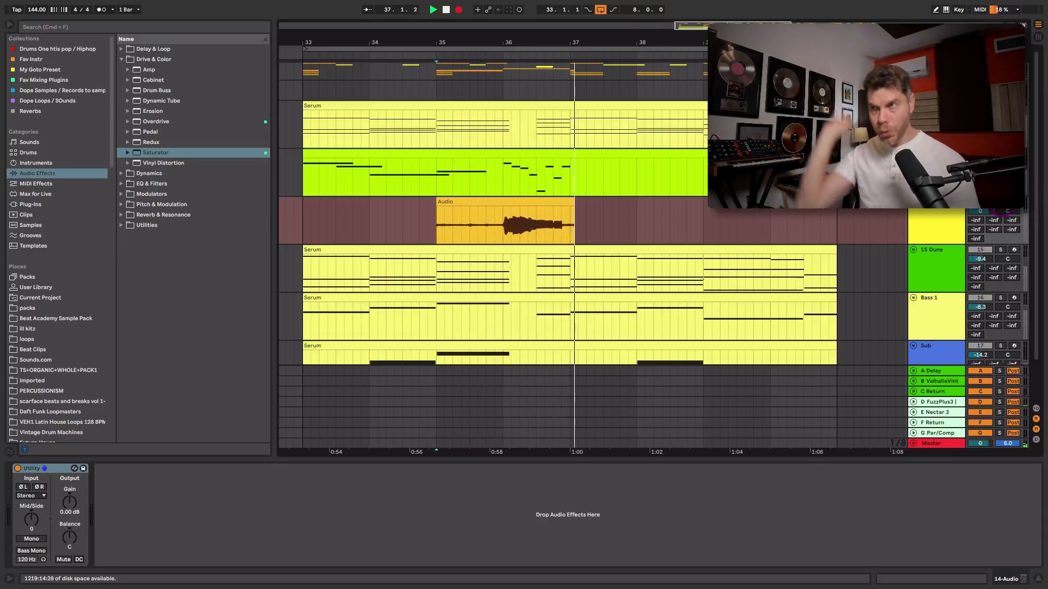
key(space)
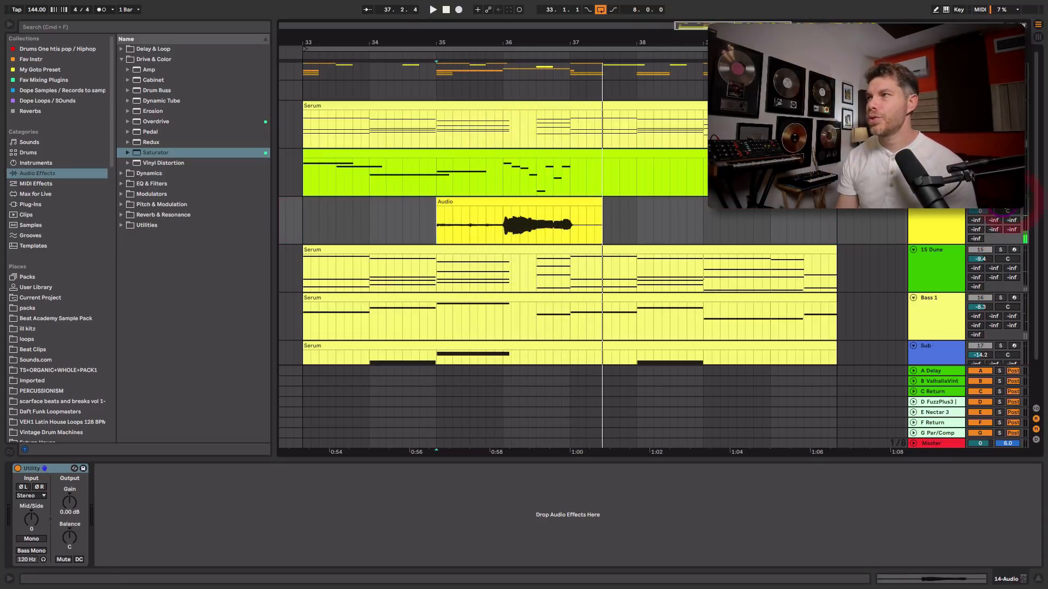
Play back the recording and trim its clip to the single bar from 36 to 37
click(498, 223)
key(space)
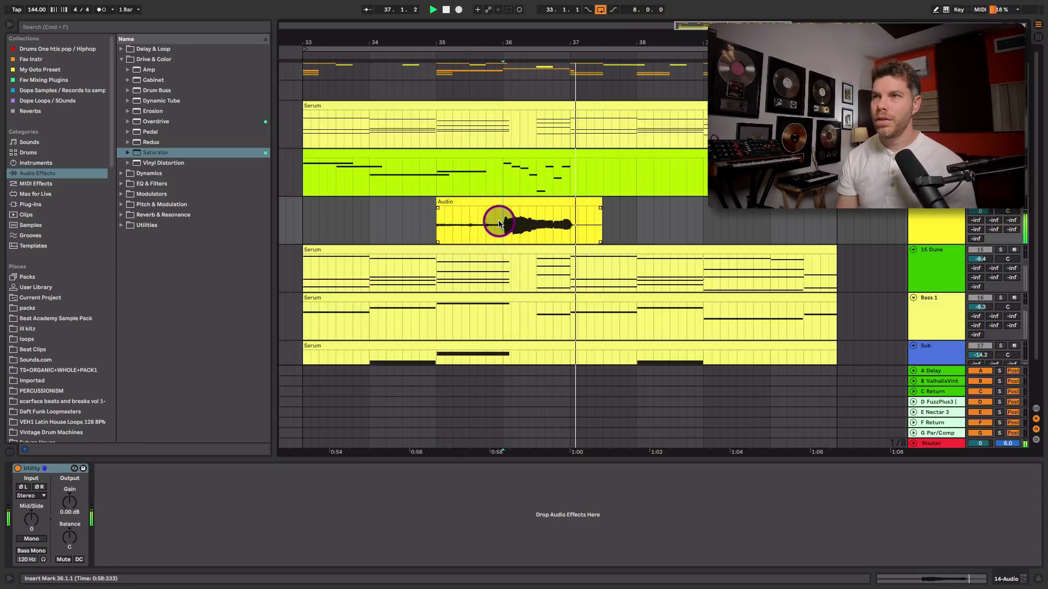
drag(499, 223, 446, 227)
key(space)
key(Delete)
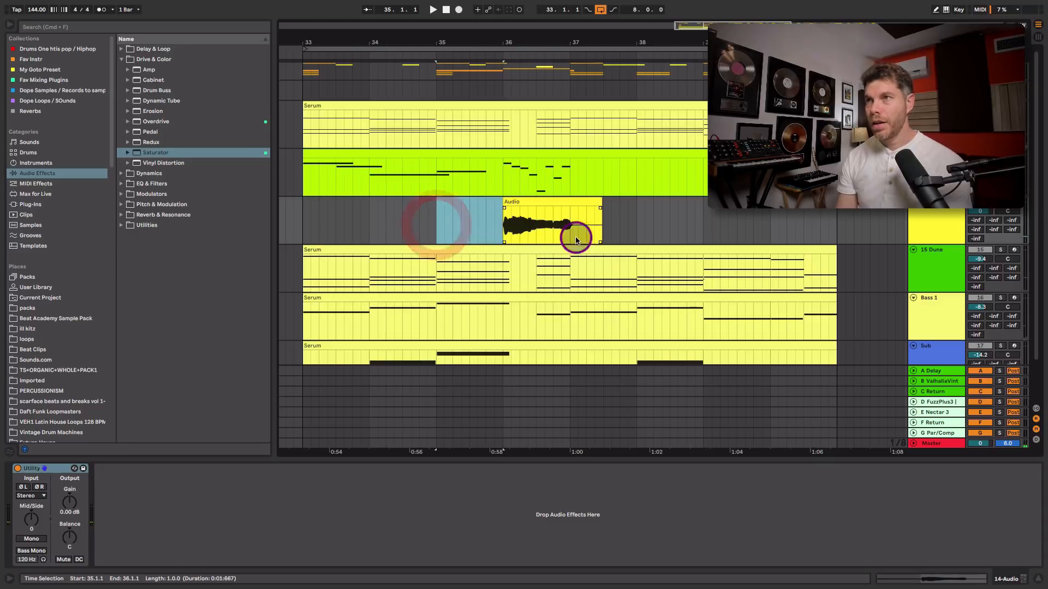
drag(572, 238, 631, 239)
key(Delete)
Convert the audio clip to MIDI on the Top Lead track using the Melody option
drag(546, 203, 548, 179)
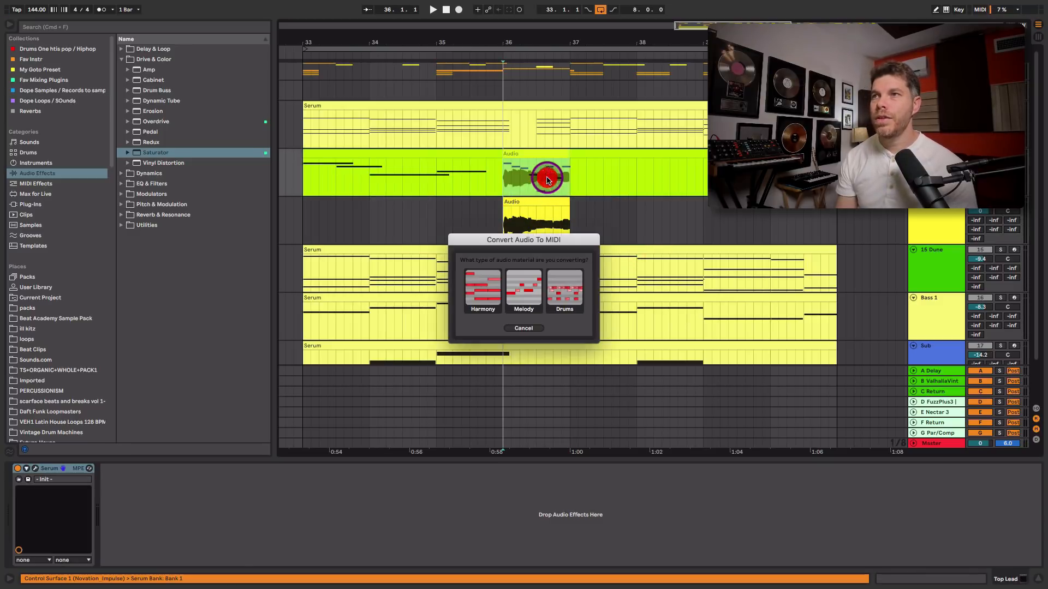
click(527, 297)
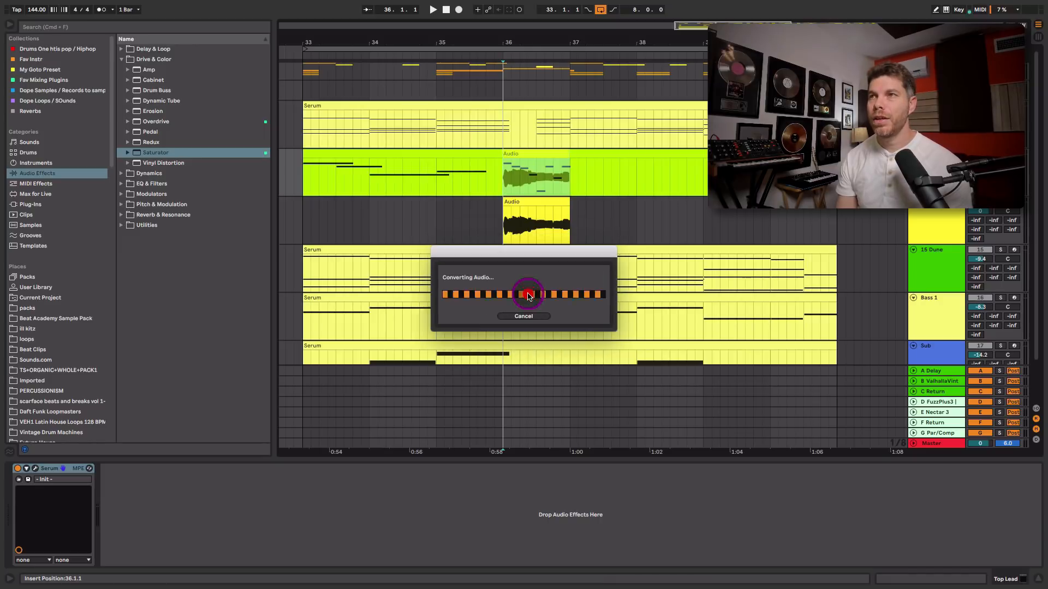
Play the converted MIDI clip on the Top Lead track and open it in the note editor
click(540, 184)
key(space)
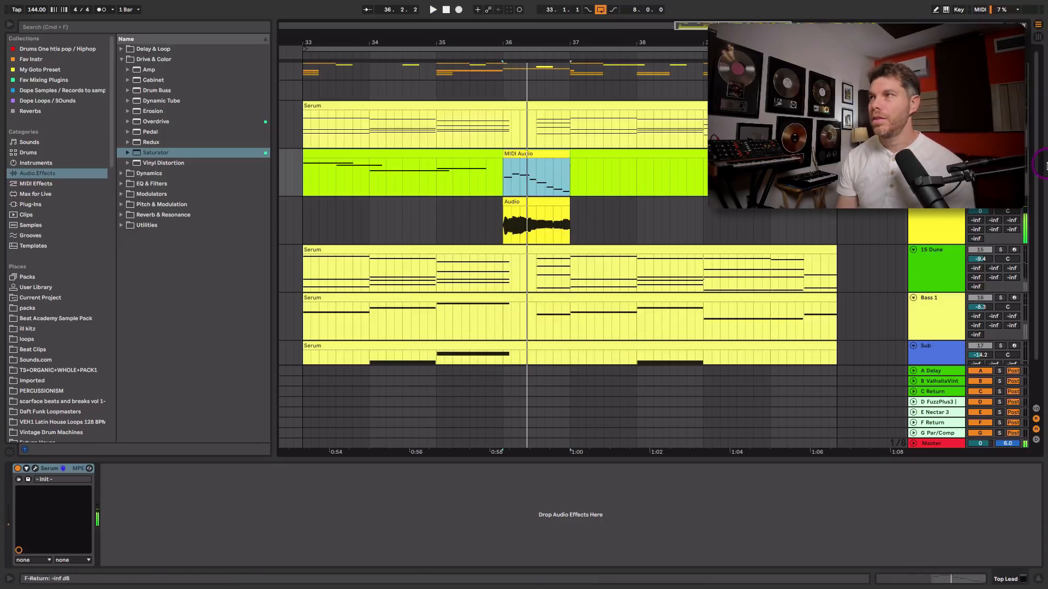
click(1000, 153)
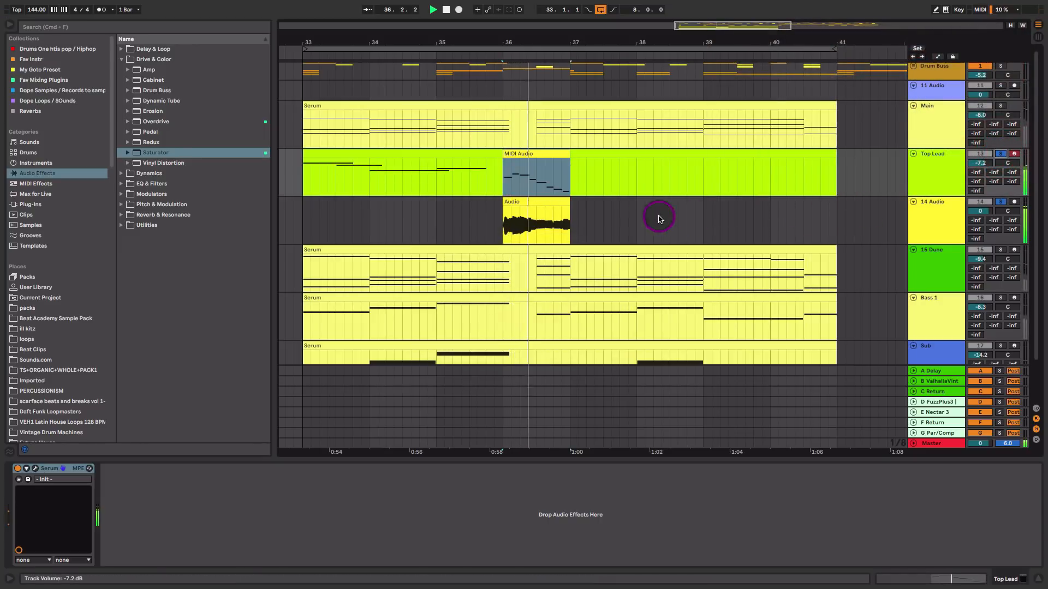
click(545, 173)
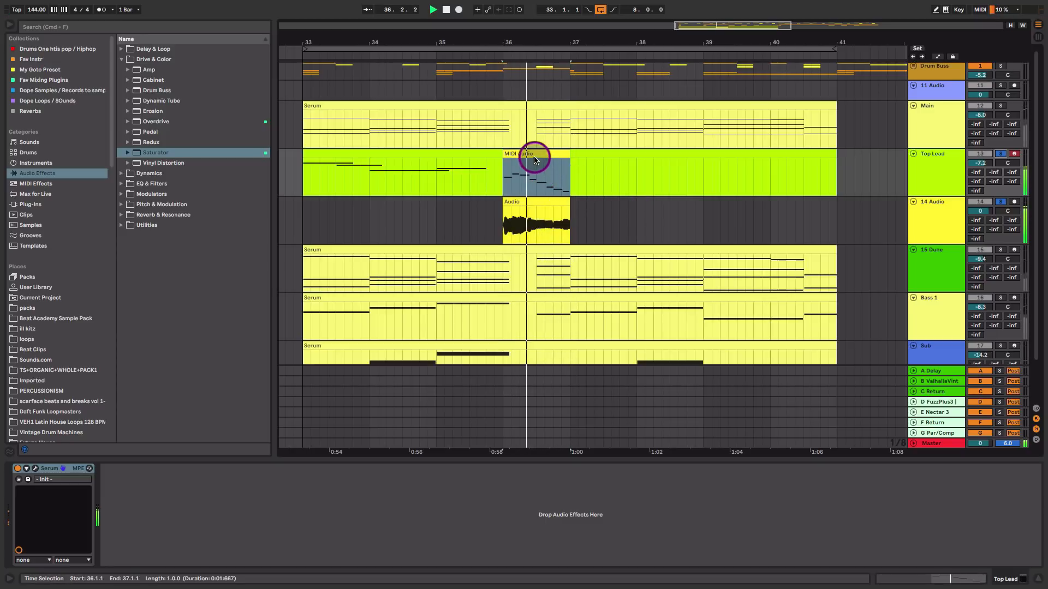
double_click(531, 158)
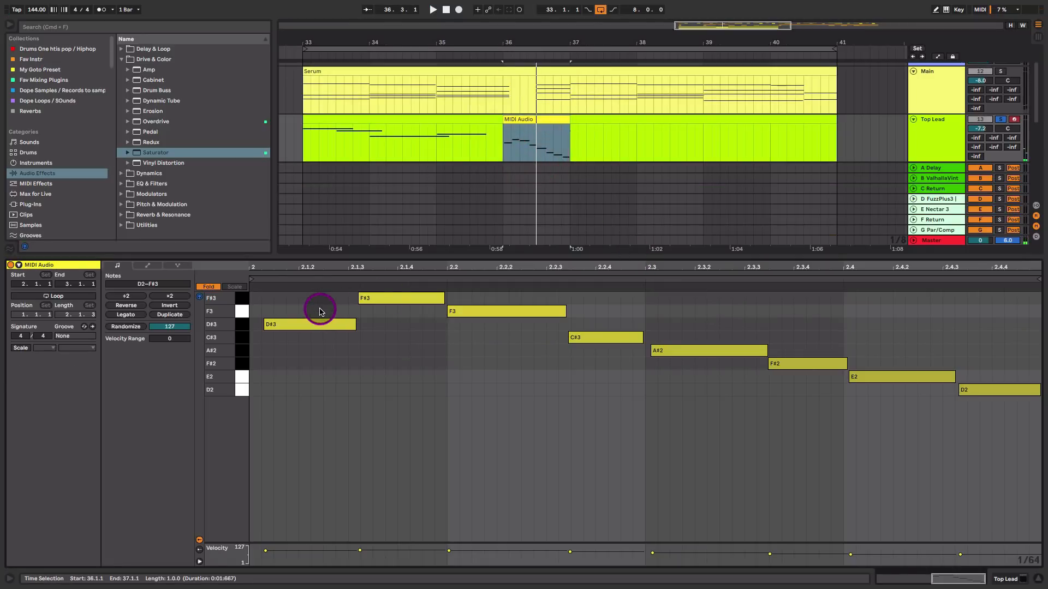
Transpose the converted melody's first note up to E3 and play it back
click(319, 311)
key(super+a)
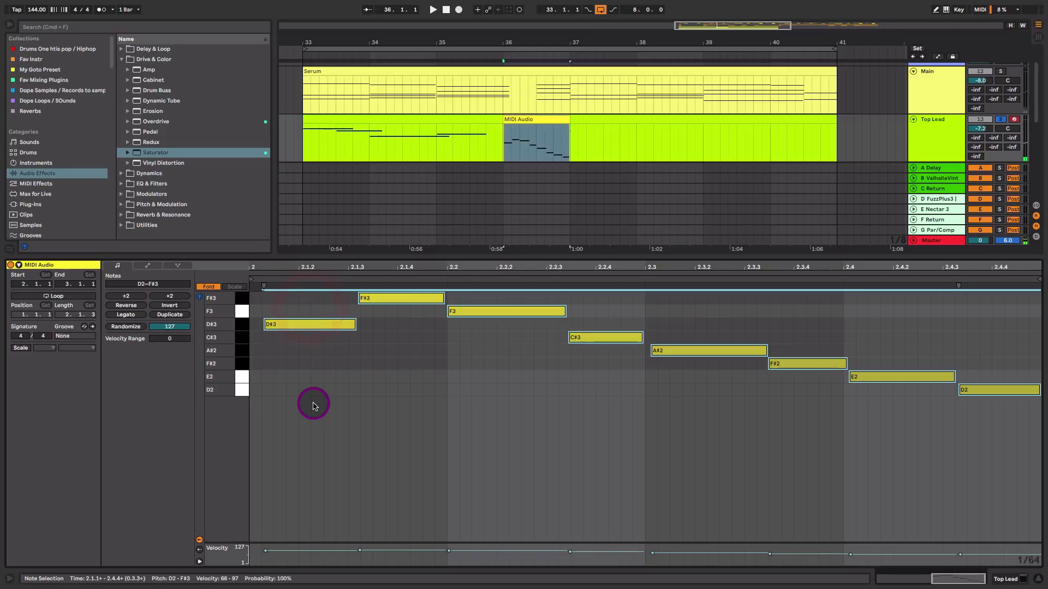
click(313, 405)
click(304, 323)
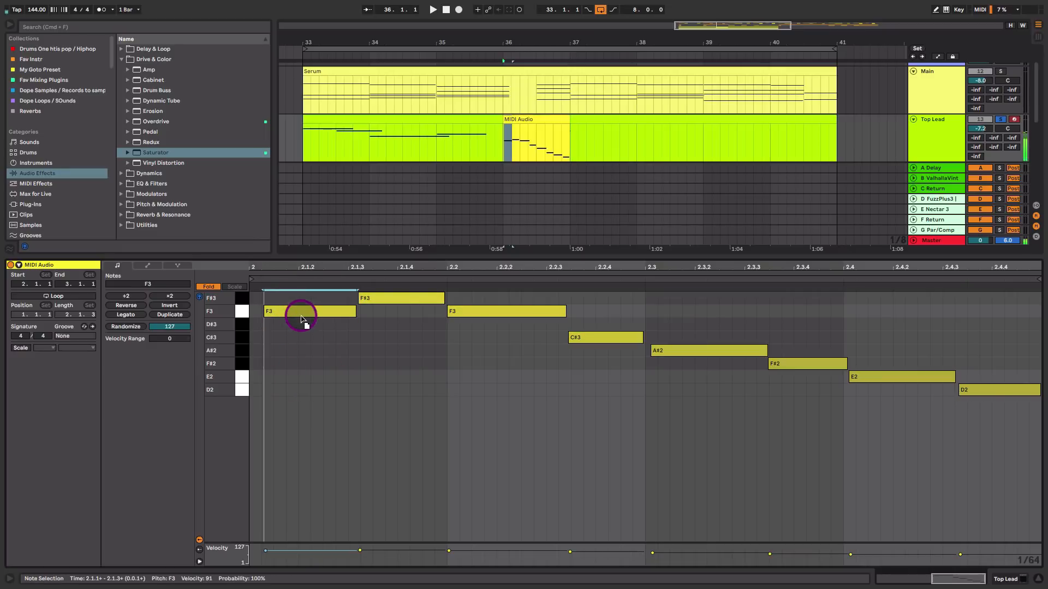
click(208, 286)
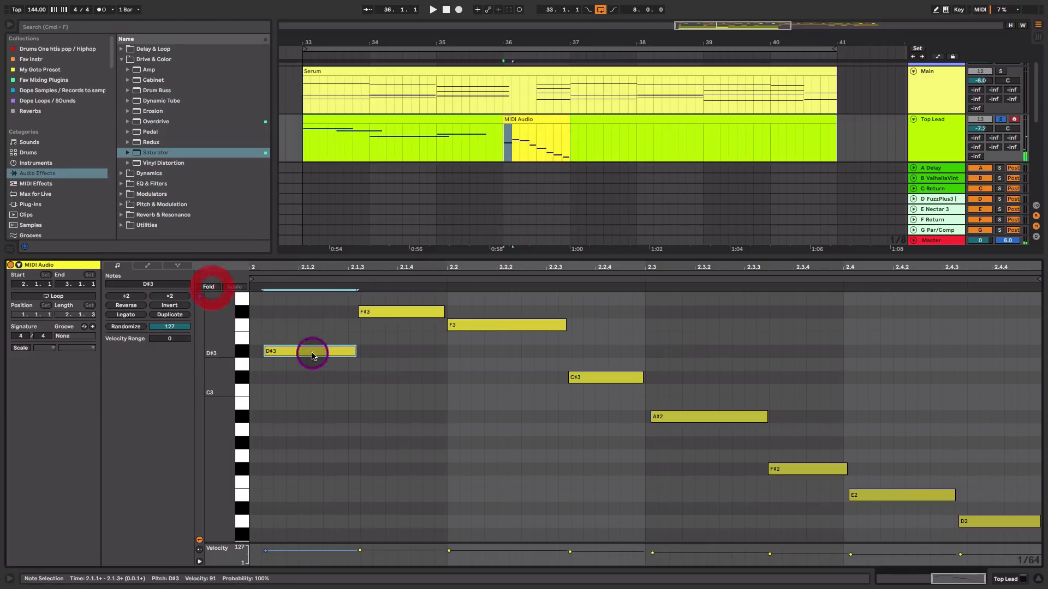
key(Up)
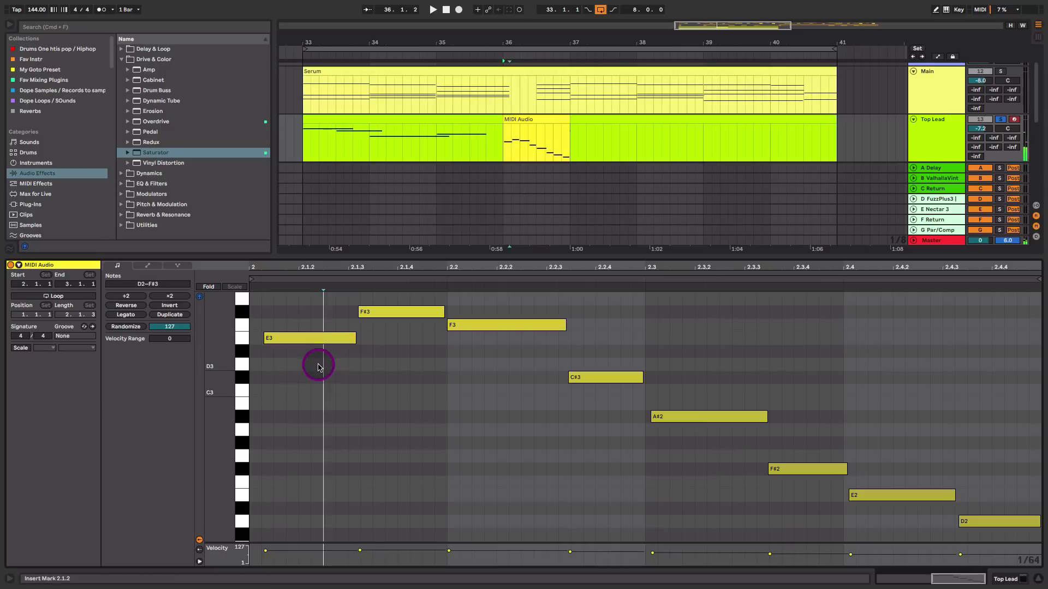
key(space)
key(space)
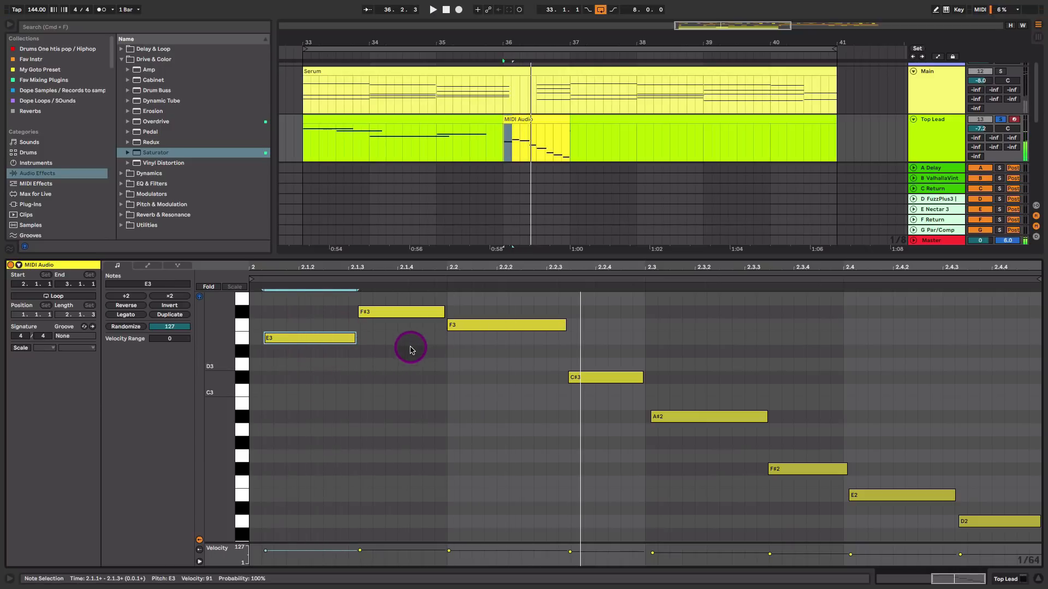
Move the second note up to G3 and audition the phrase
drag(296, 368, 319, 324)
drag(400, 311, 400, 299)
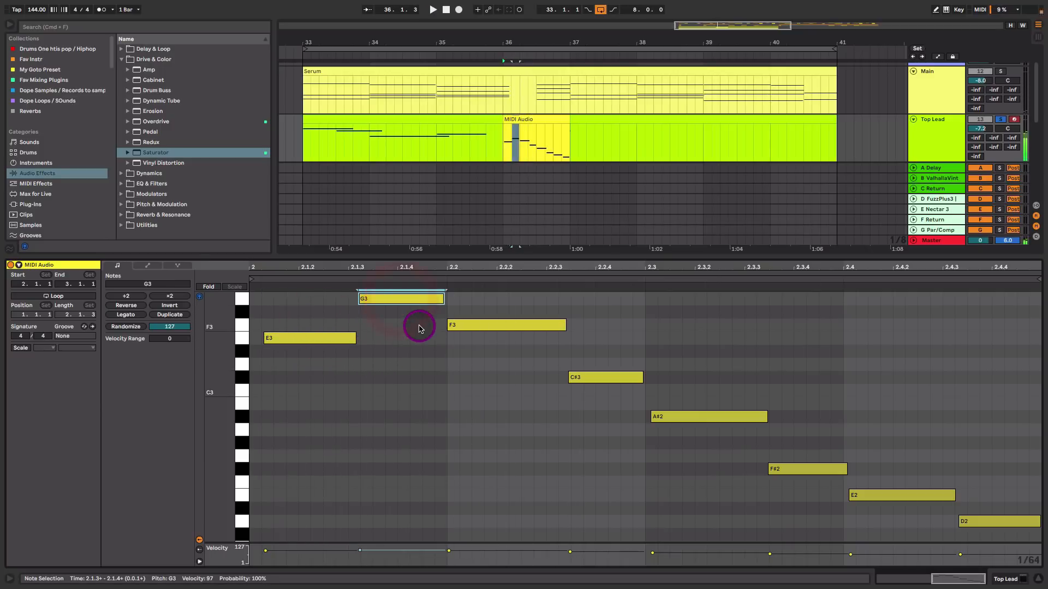
key(space)
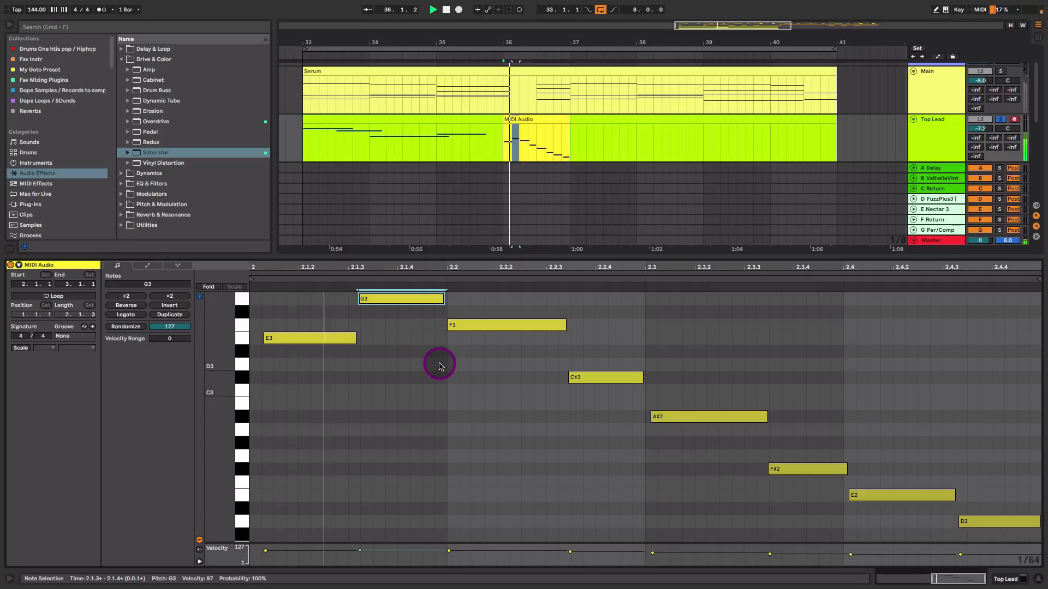
Raise the C#3 note to D3 and the A#2 note to B2, then play the phrase
click(586, 378)
key(Up)
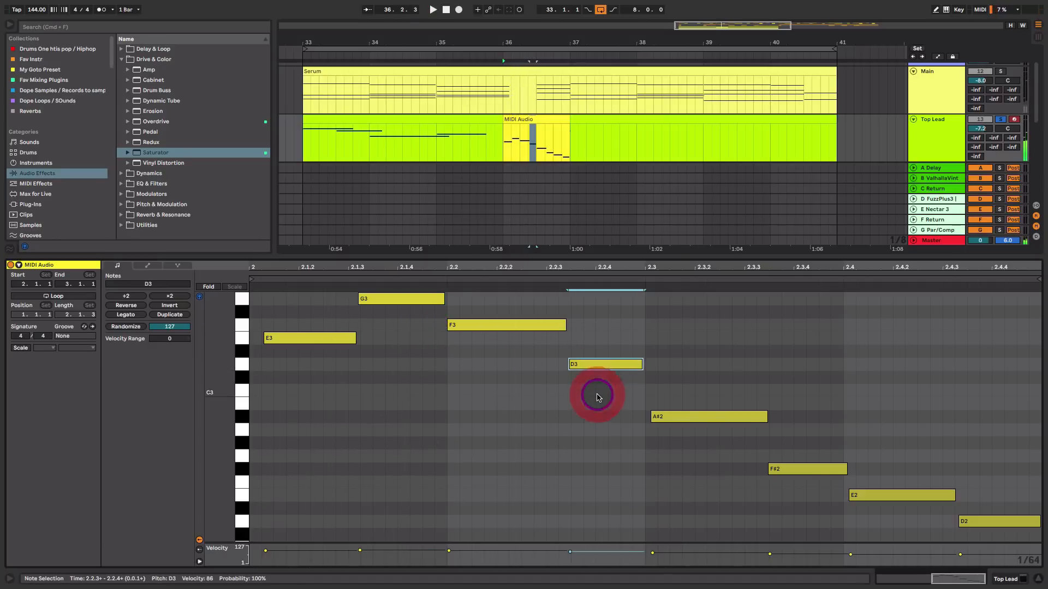
click(699, 417)
key(Up)
key(space)
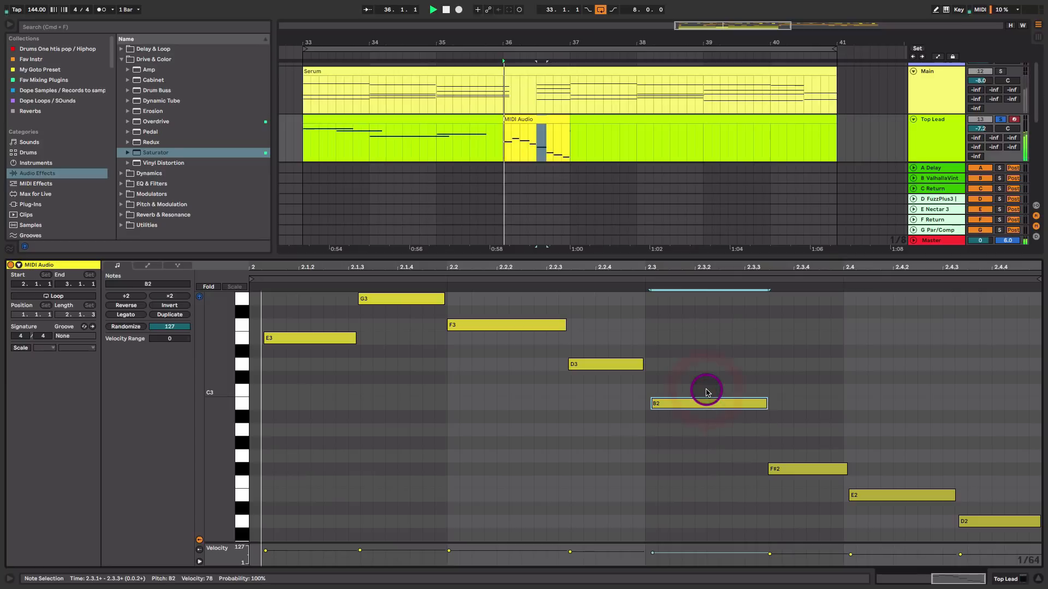
Raise the F3 note to F#3 and the F#2 note to G2, then audition
click(525, 325)
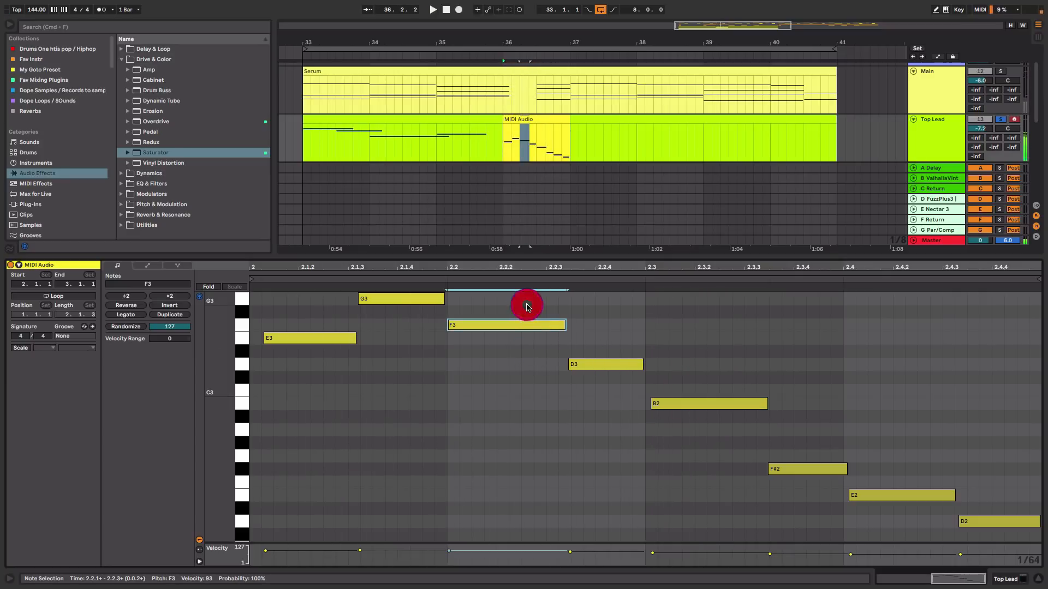
key(Up)
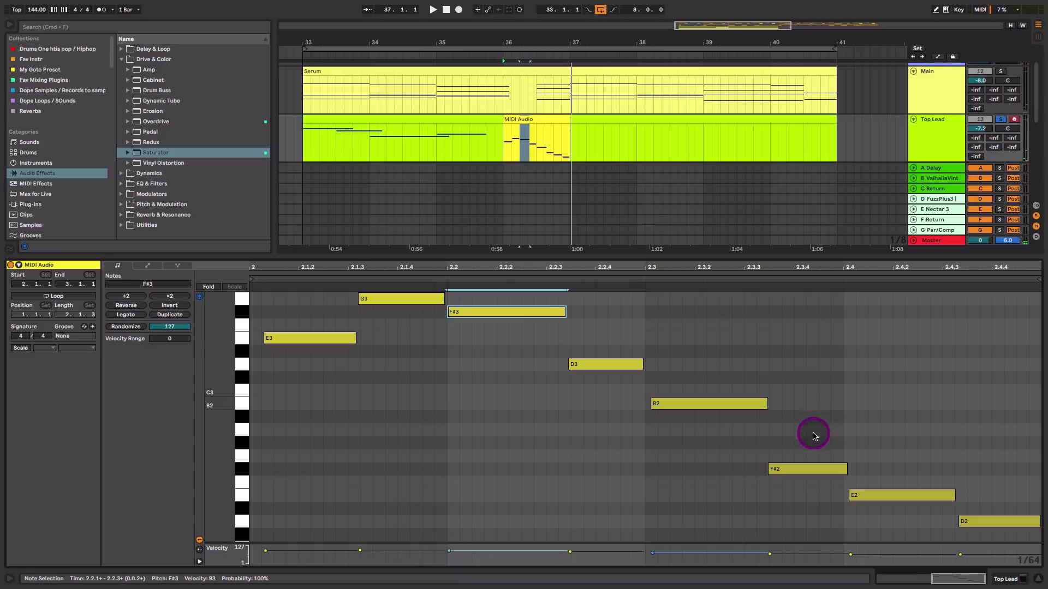
click(811, 469)
click(887, 496)
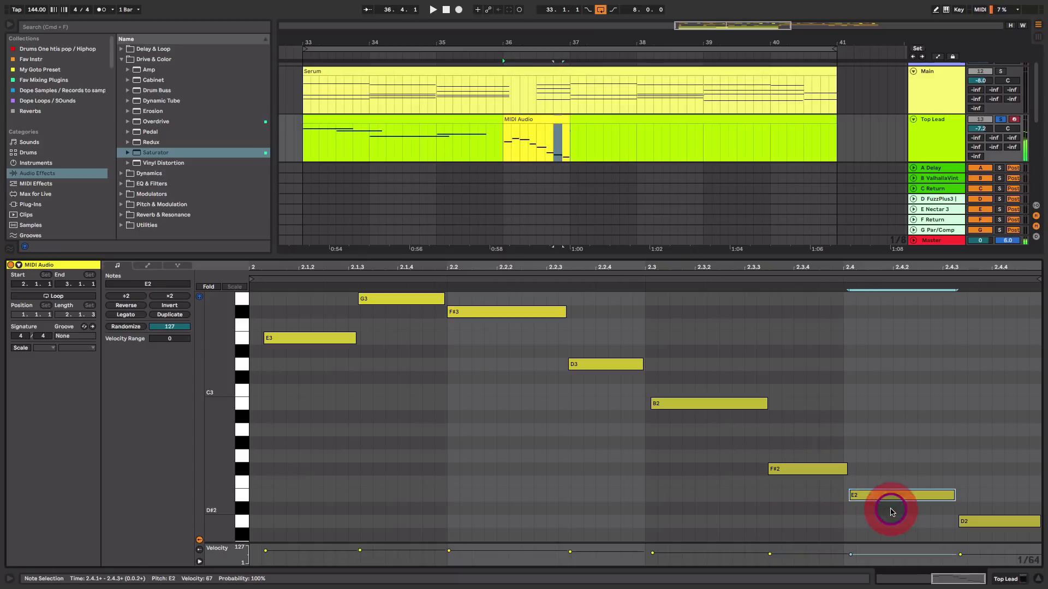
click(788, 470)
key(Up)
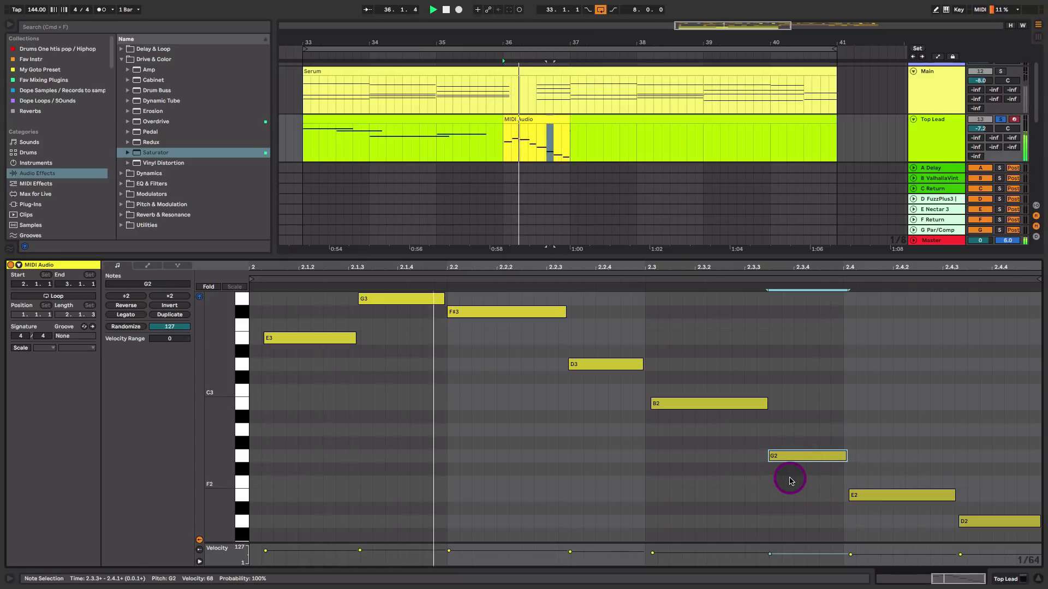
key(space)
Raise the E2 note to F#2 and the last D2 note to E2
click(895, 496)
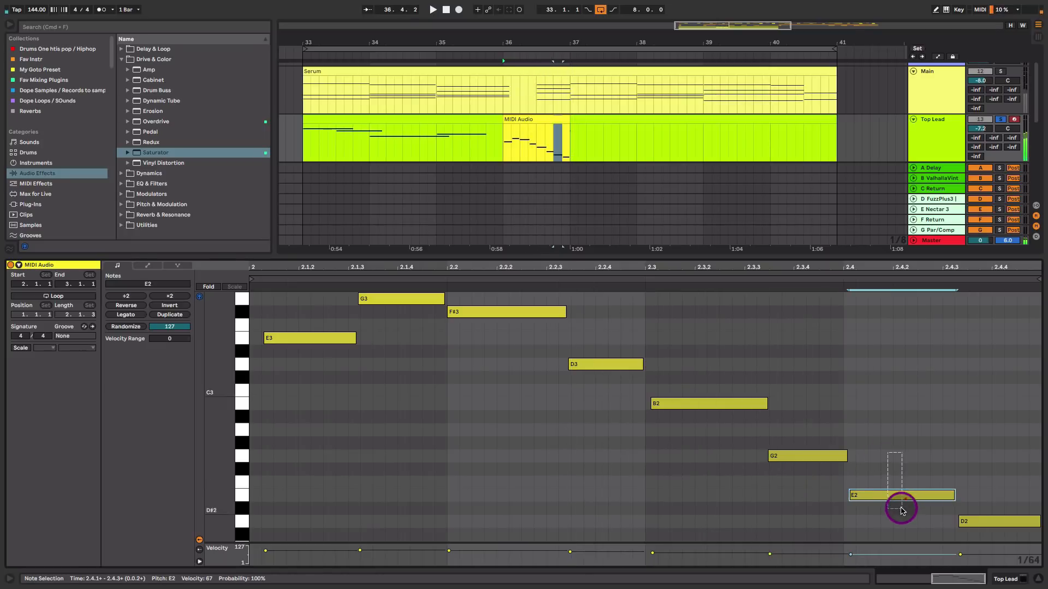
key(Up)
key(Up)
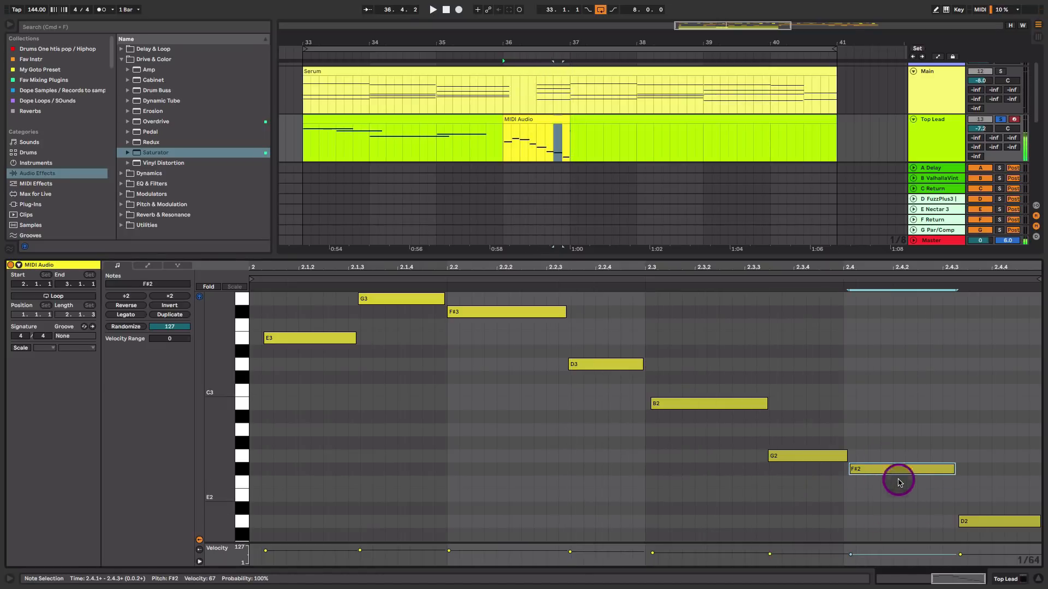
click(991, 523)
key(Up)
key(Up)
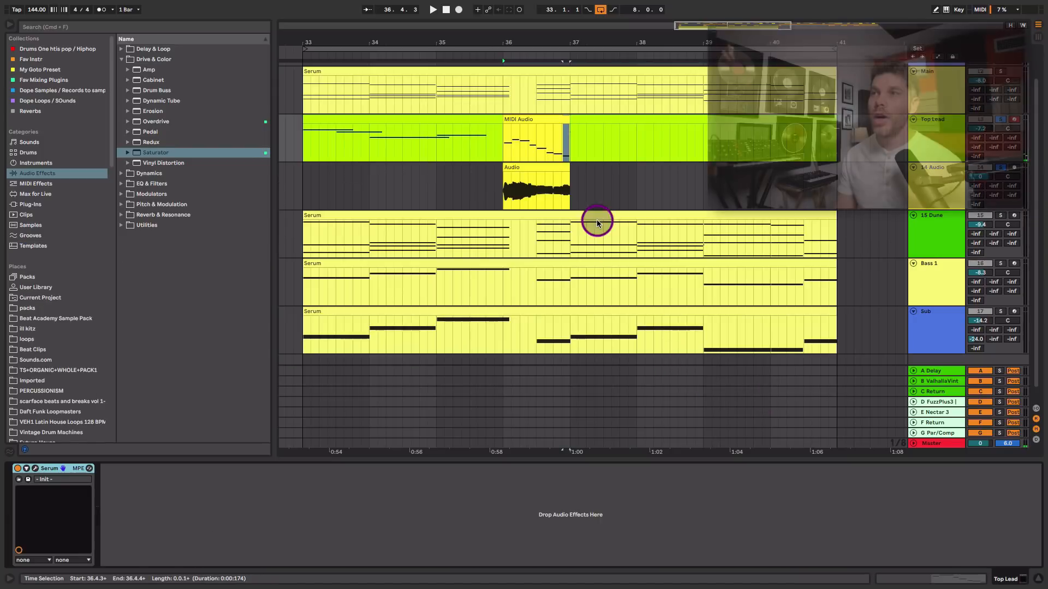
Deactivate the original recorded audio clip
click(555, 168)
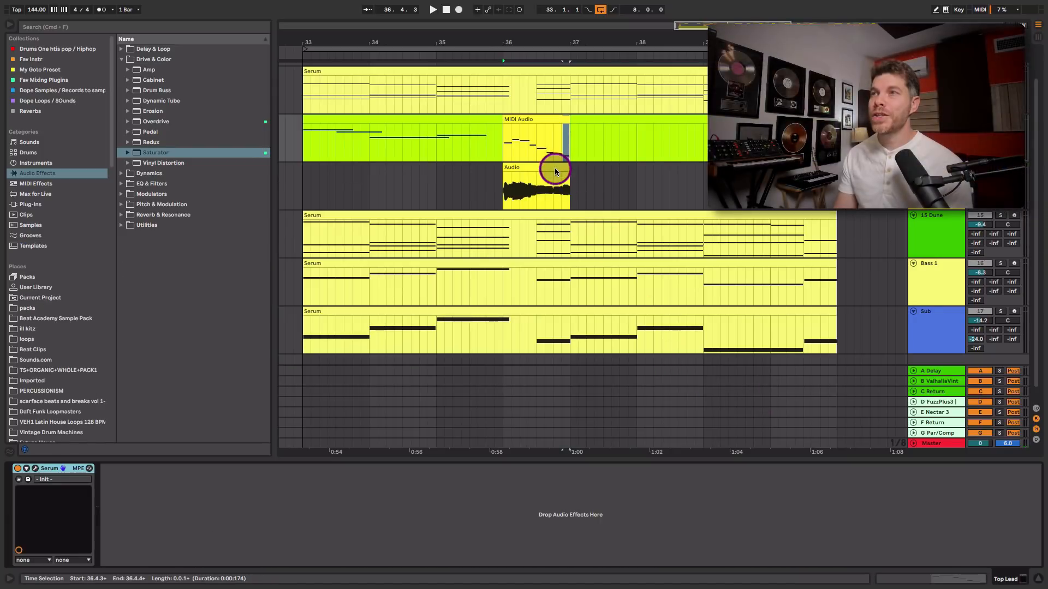
click(554, 168)
key(plus)
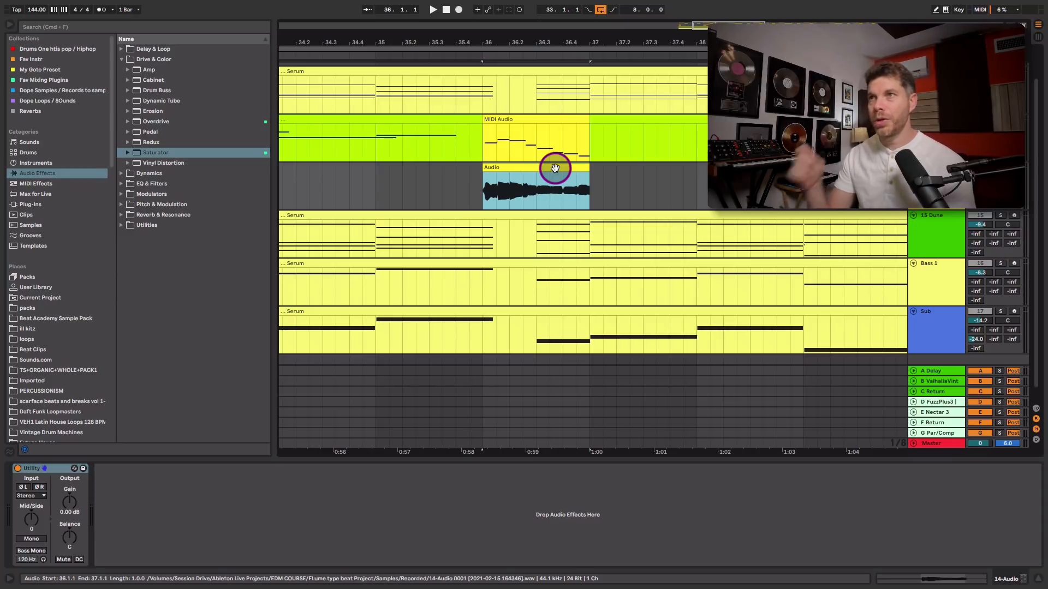
key(0)
Open the converted MIDI clip, quantize all its notes, and play it back
click(543, 119)
key(space)
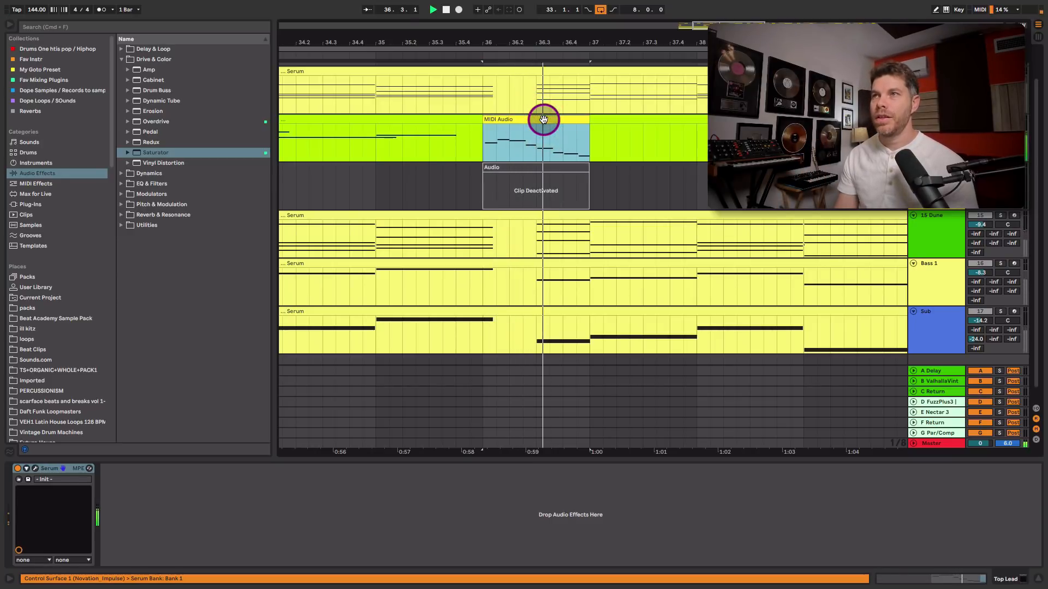
double_click(543, 120)
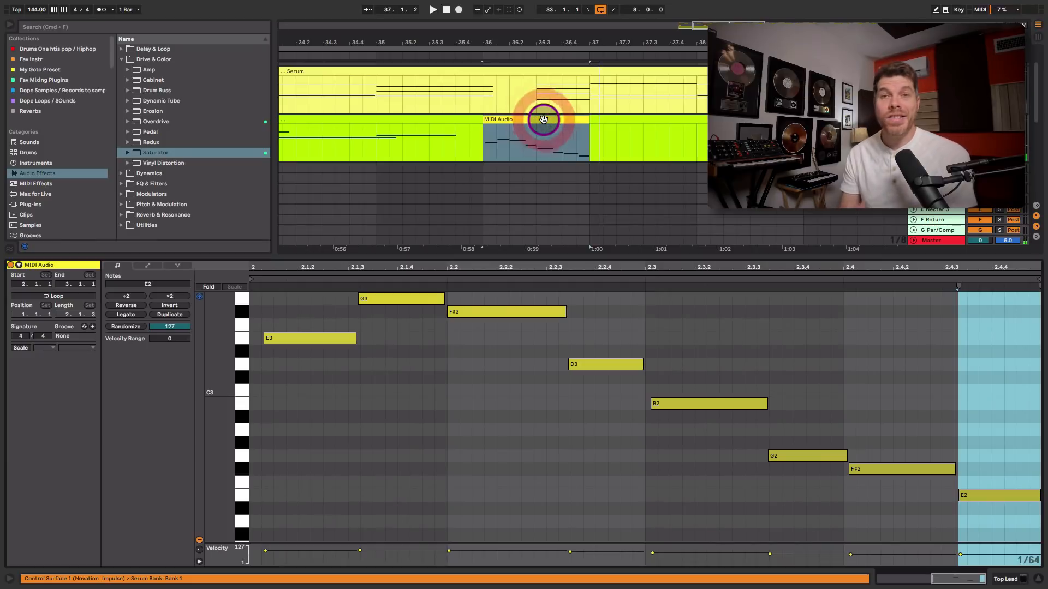
key(ctrl+a)
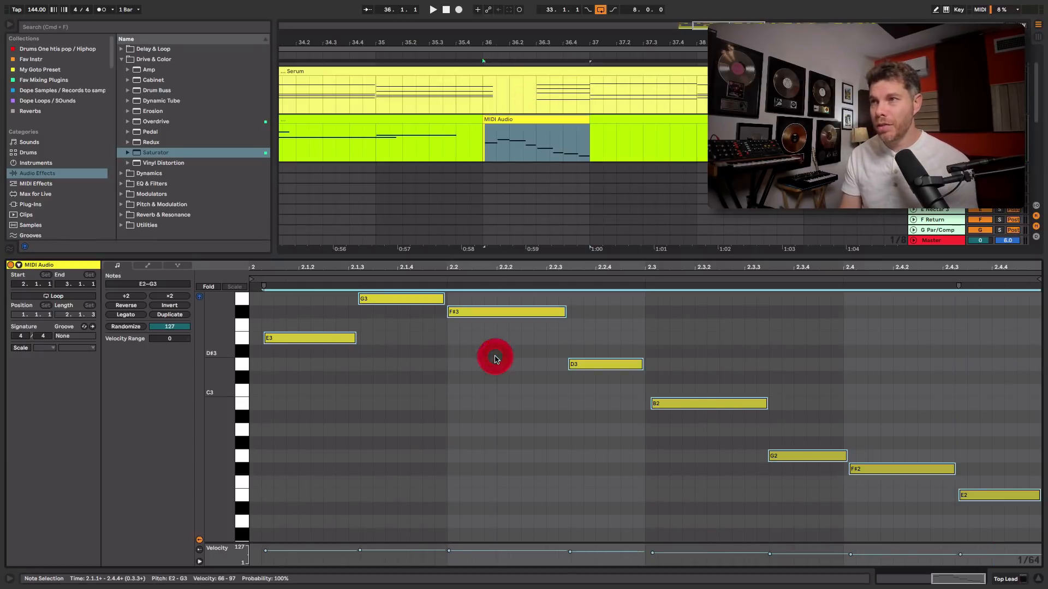
key(ctrl+u)
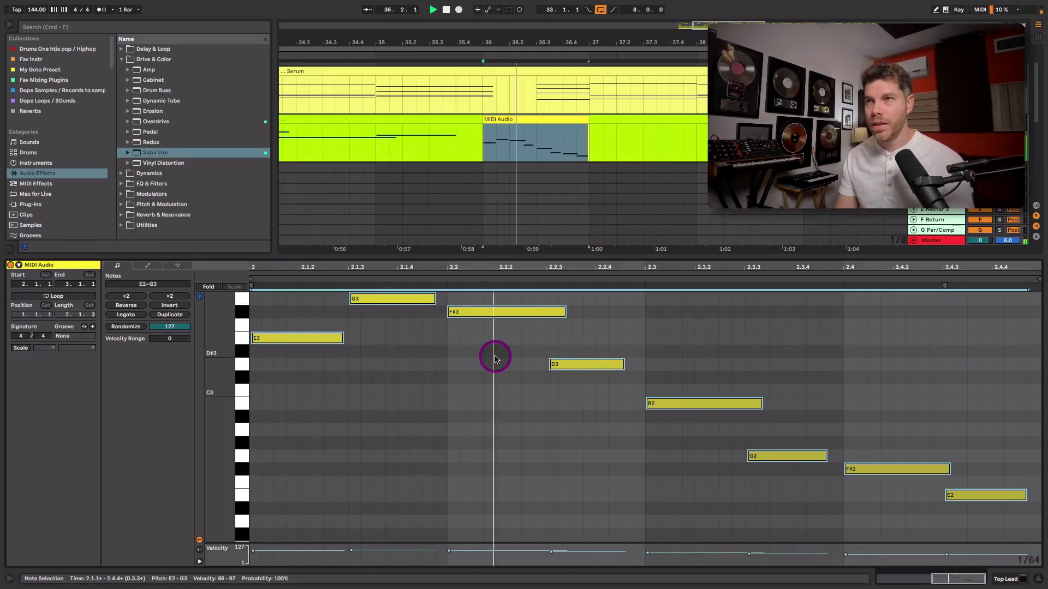
click(446, 332)
key(space)
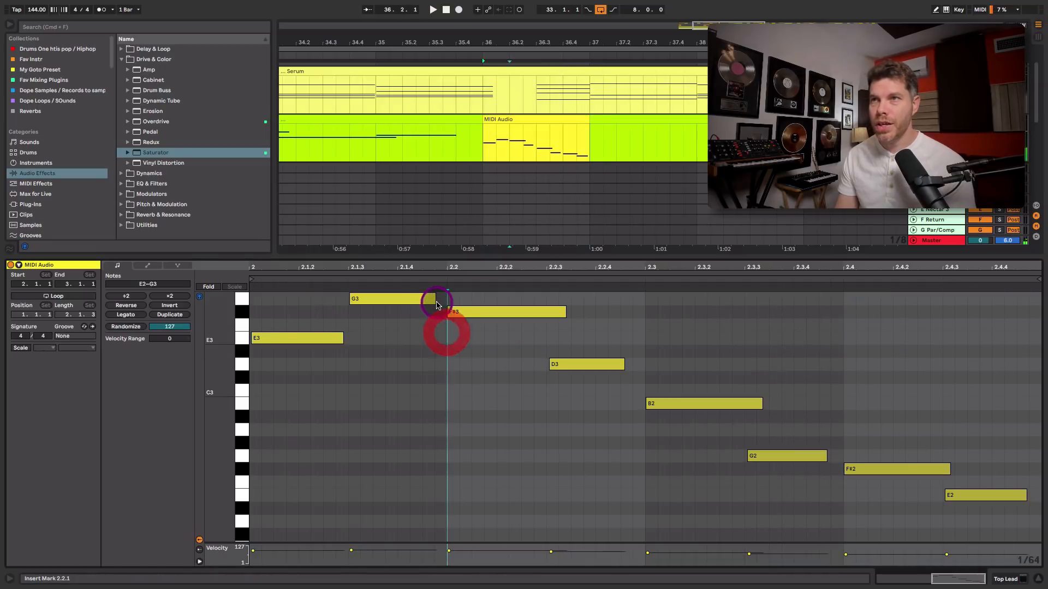
Lengthen the G3 and D3 notes of the converted MIDI clip so each reaches the next note, auditioning playback
drag(435, 299, 470, 299)
key(space)
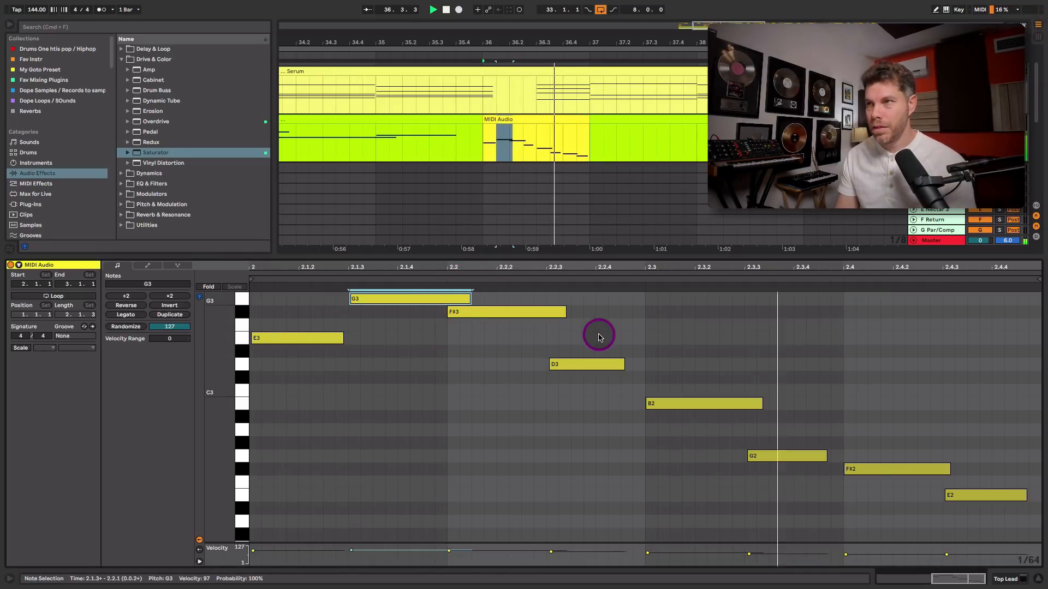
drag(624, 364, 659, 364)
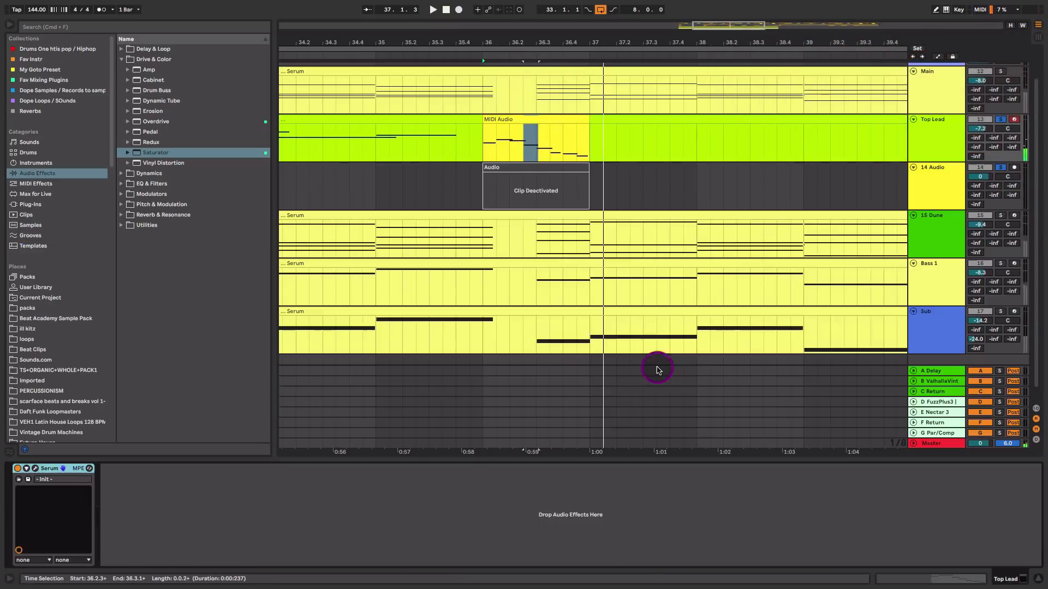
Transpose all notes of the converted MIDI clip up one octave and play the arrangement
key(super+a)
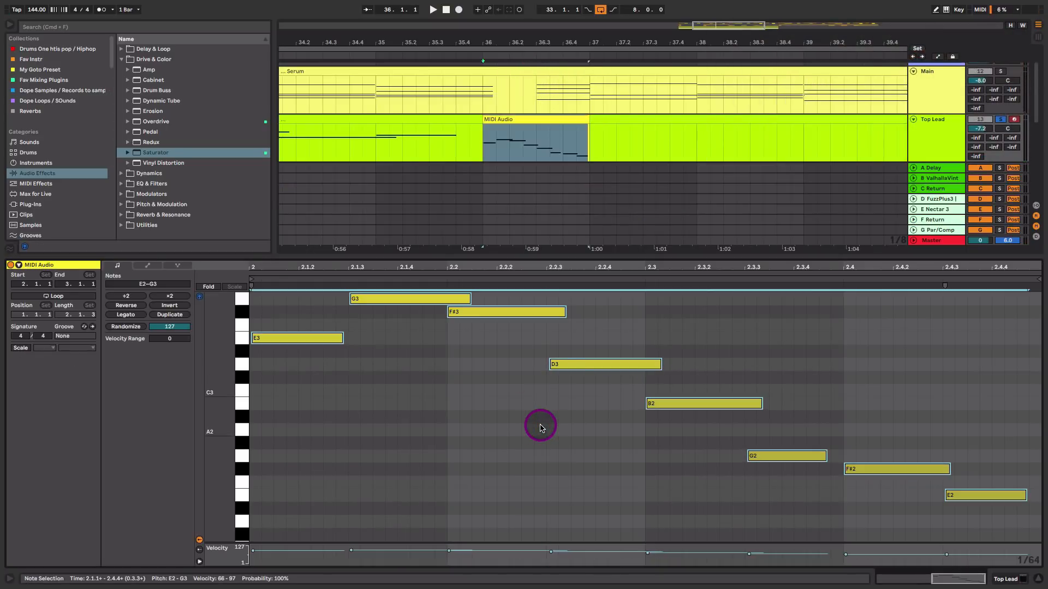
key(shift+Up)
key(shift+Tab)
key(space)
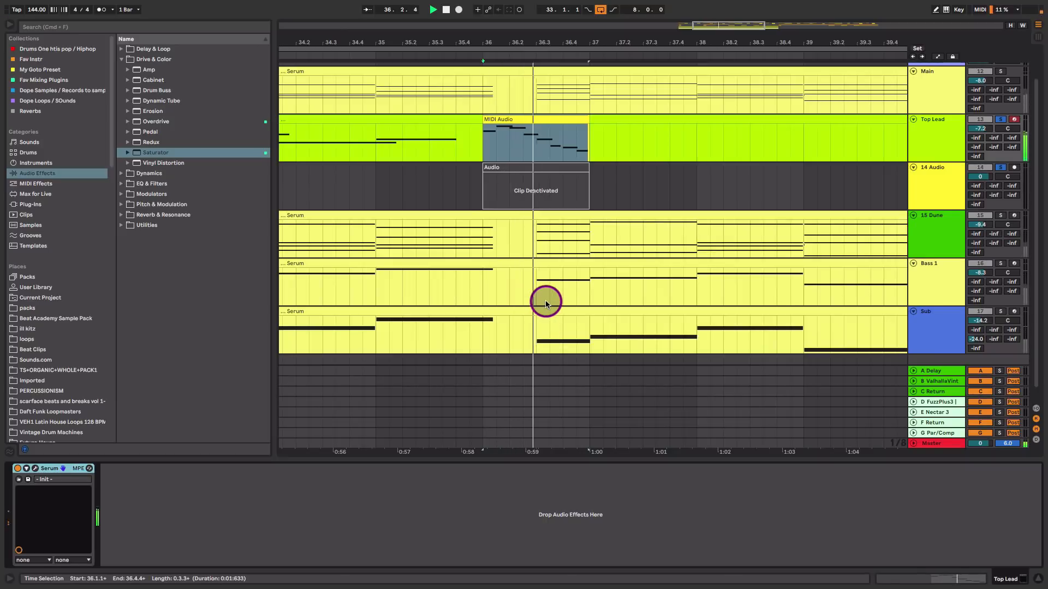
Open the following Top Lead clip and raise its long A#3 note to D4 while auditioning
drag(600, 39, 600, 16)
click(437, 141)
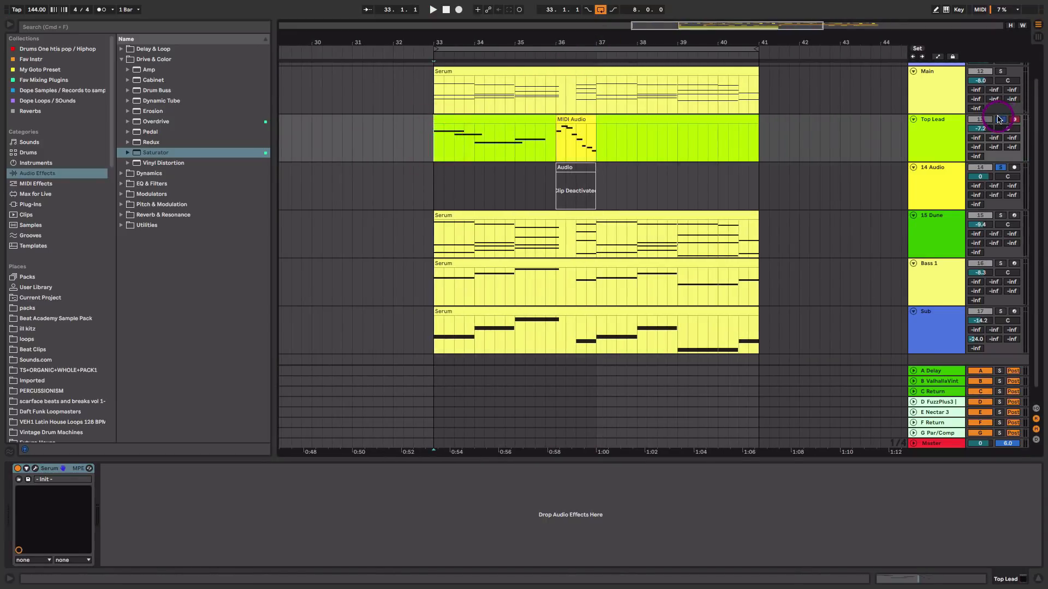
key(space)
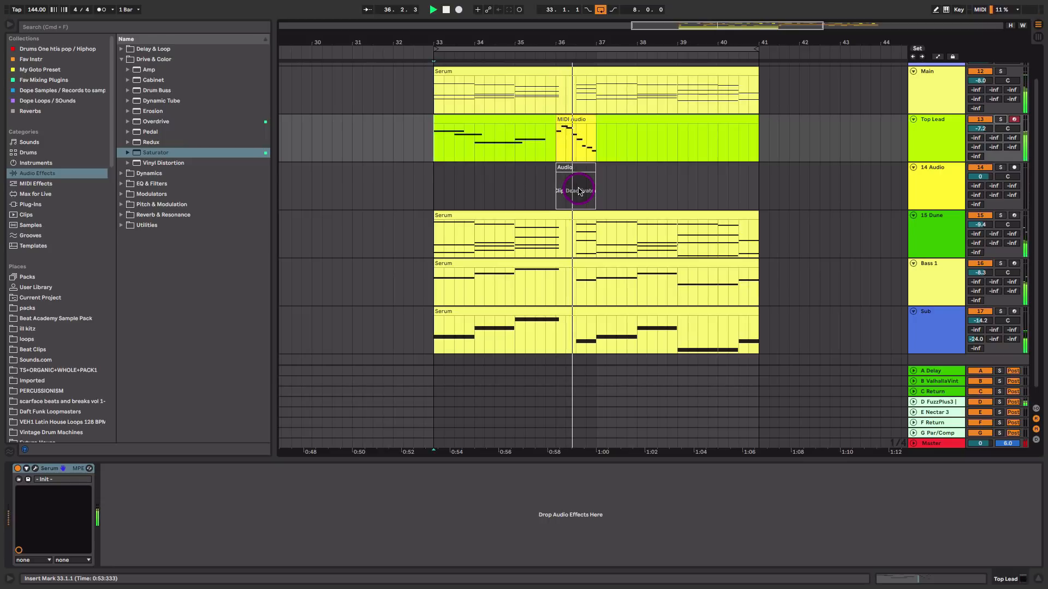
click(533, 117)
drag(496, 121, 658, 121)
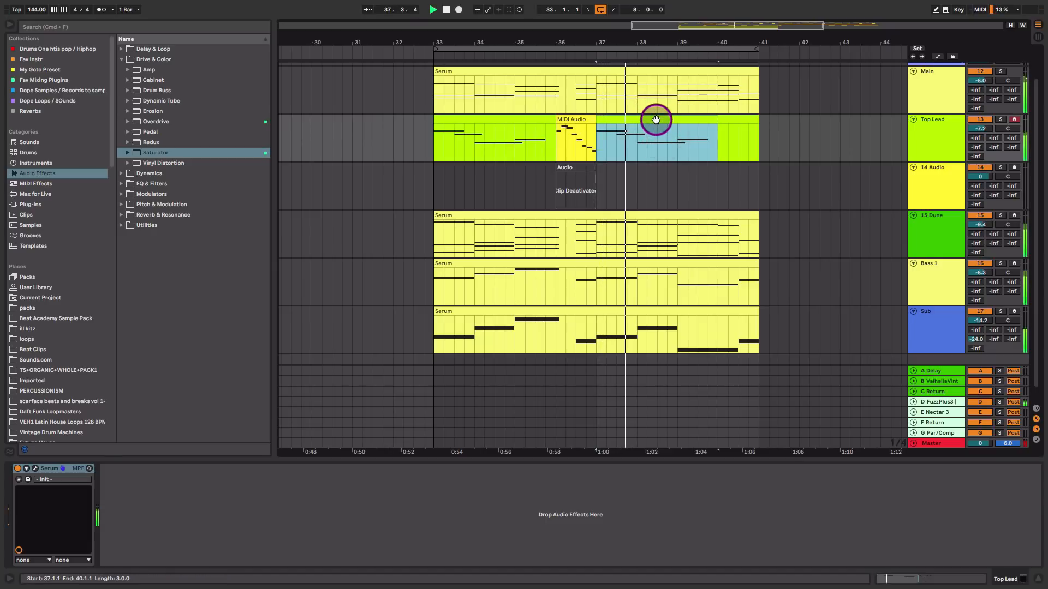
double_click(655, 122)
click(615, 418)
key(space)
key(Up)
key(Up)
key(Up)
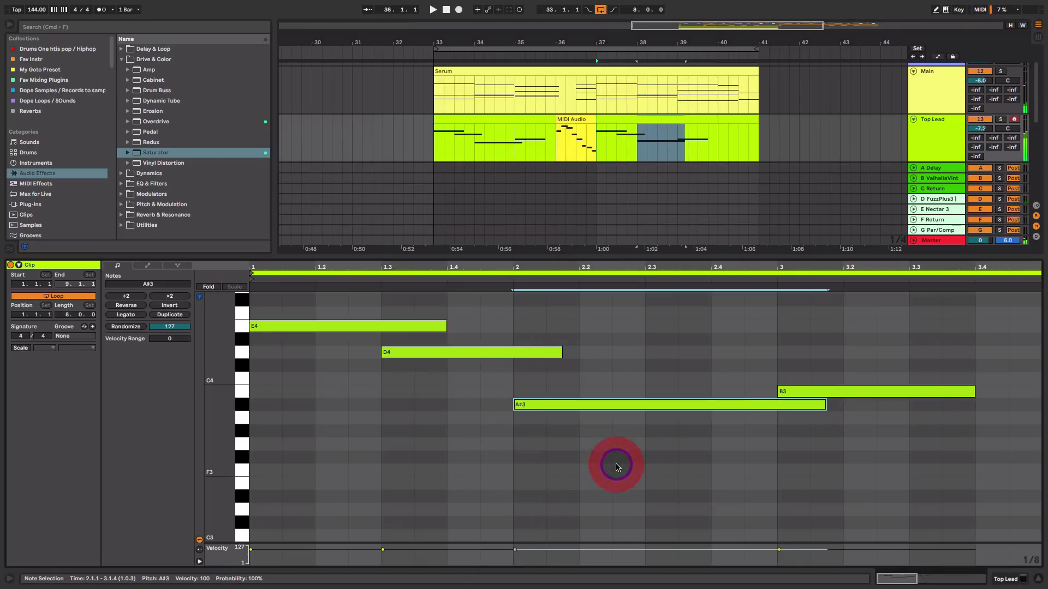
key(space)
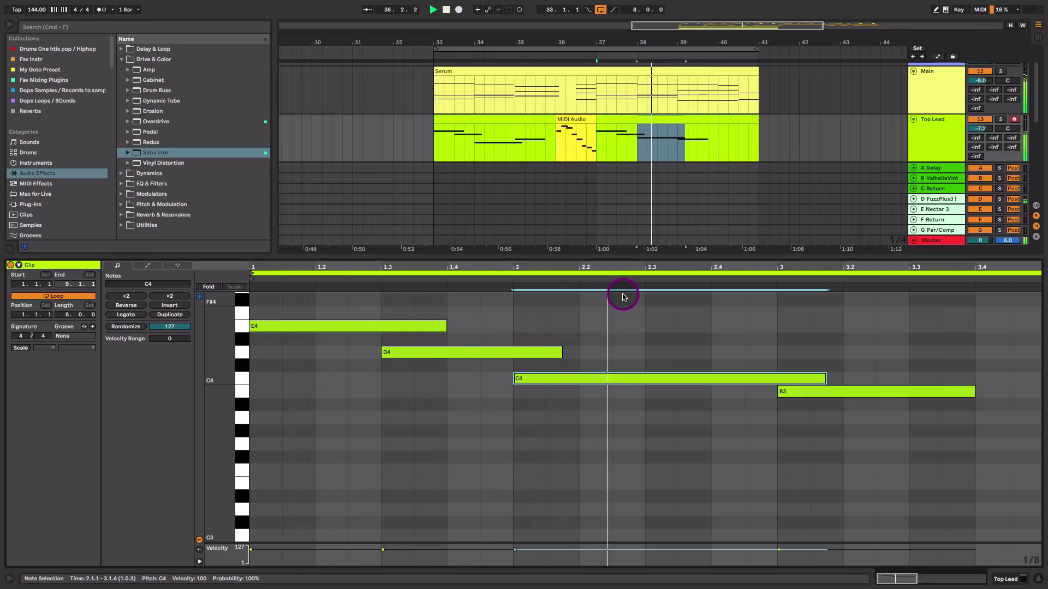
key(Up)
key(Up)
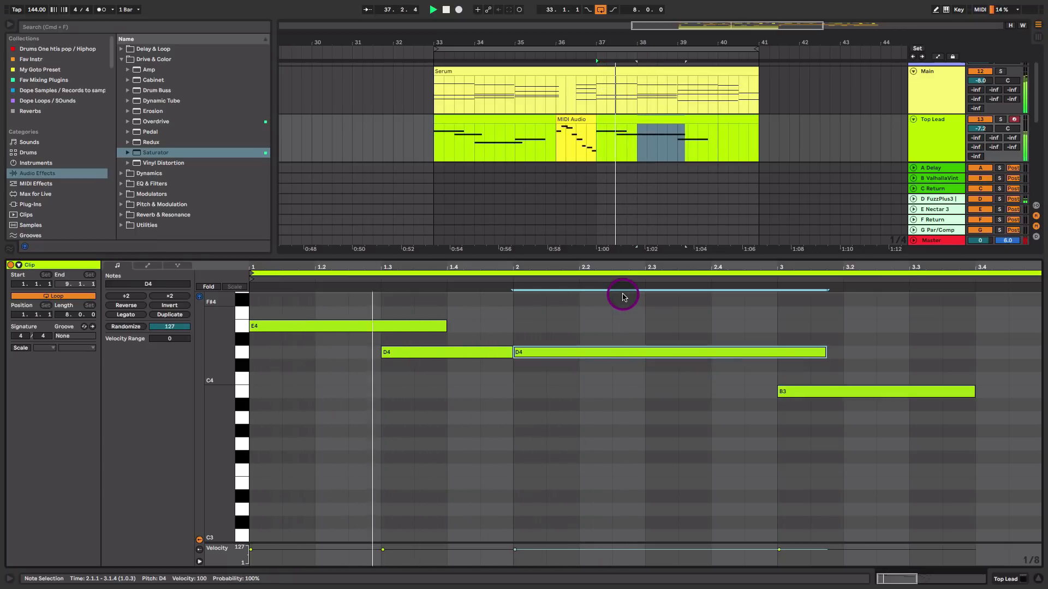
Draw a short C4 passing note just before beat 2 and adjust the overlapping D4 note's start
key(space)
click(492, 387)
double_click(492, 386)
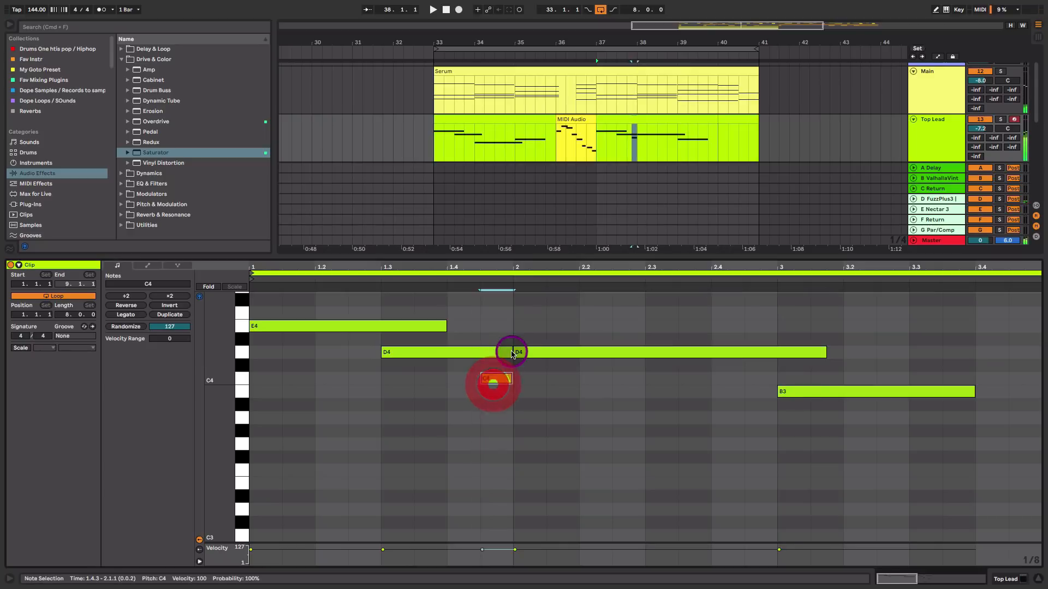
click(512, 352)
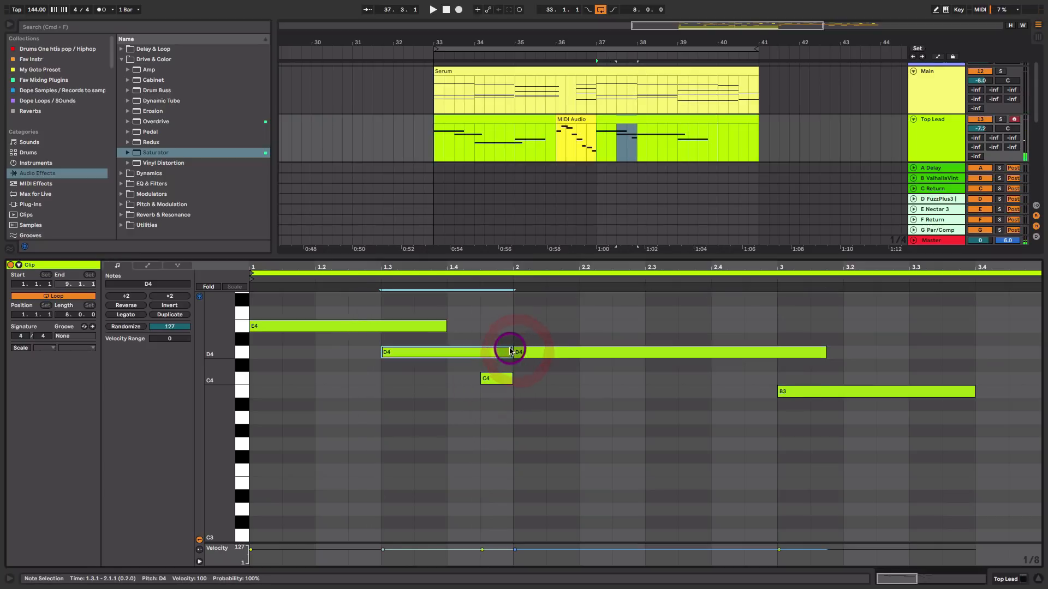
drag(513, 353, 432, 351)
Move the short passing note down to B3 and play the melody back
click(493, 378)
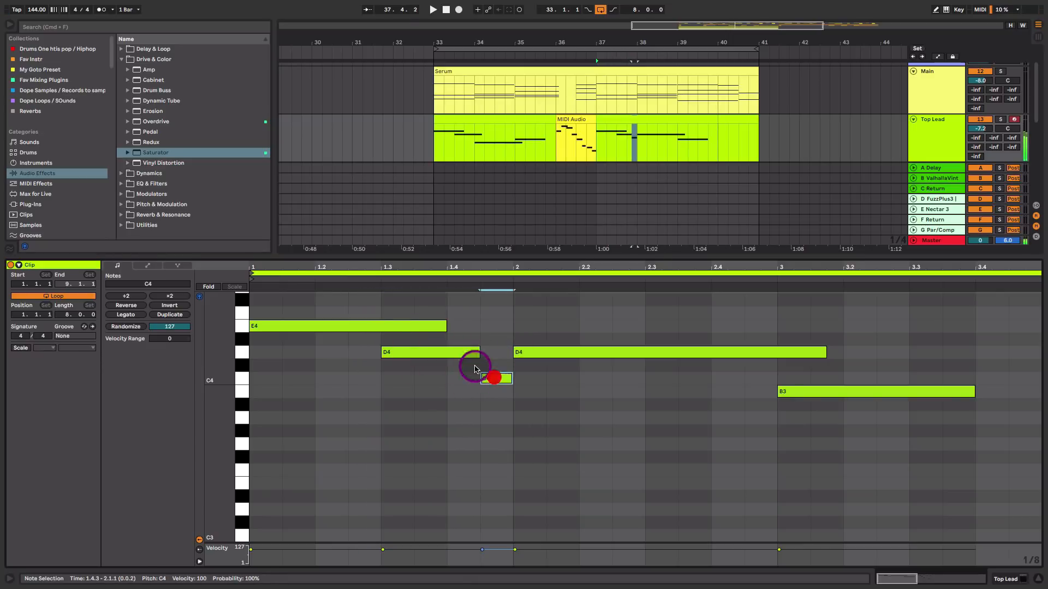
click(463, 353)
drag(489, 379, 491, 393)
key(space)
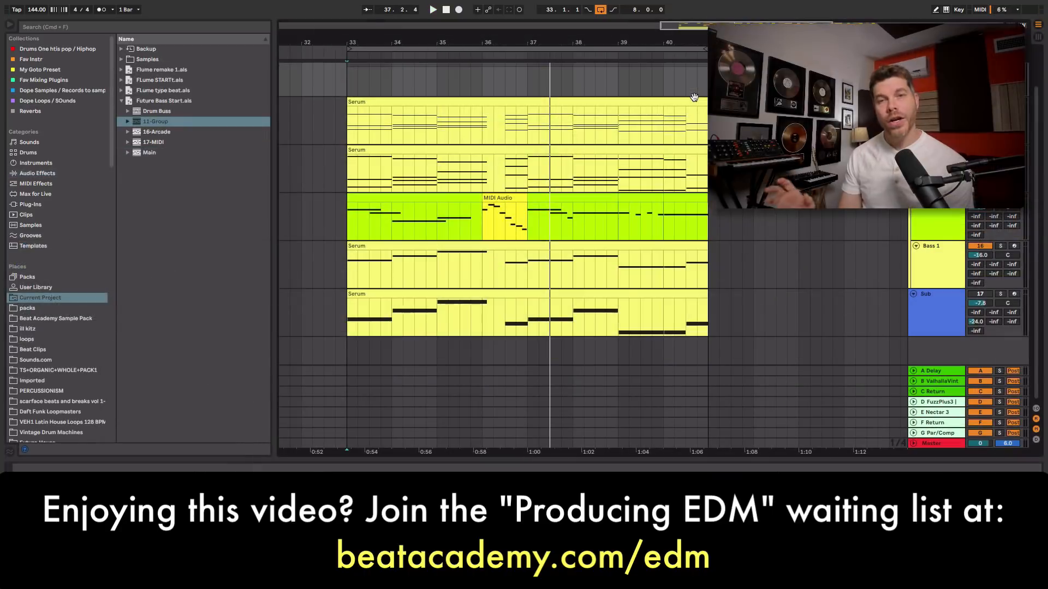
Select the 12 Group track holding the synth layers and inspect it in Session view
click(942, 264)
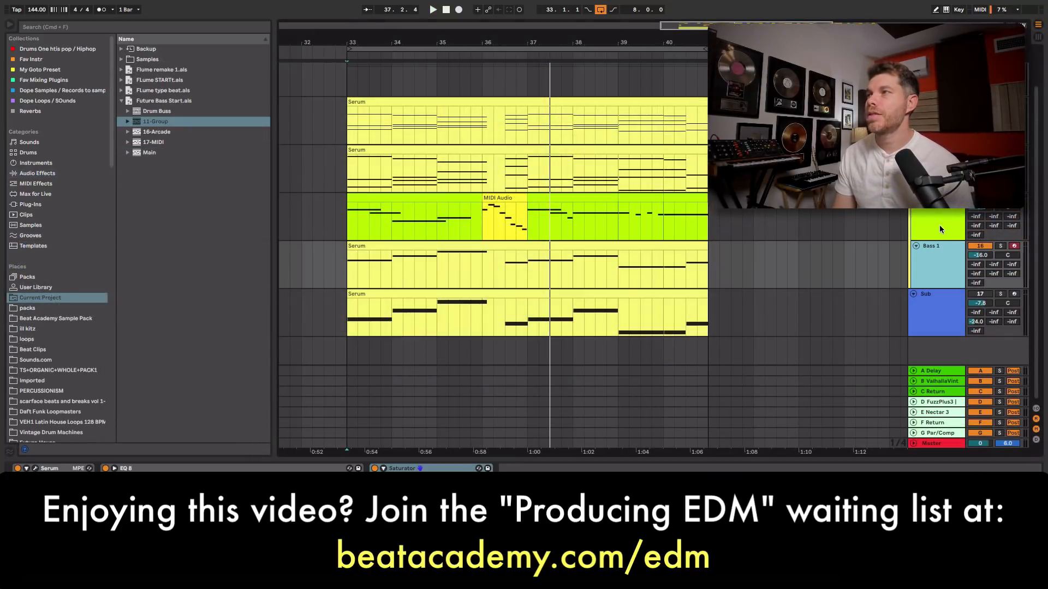
click(939, 225)
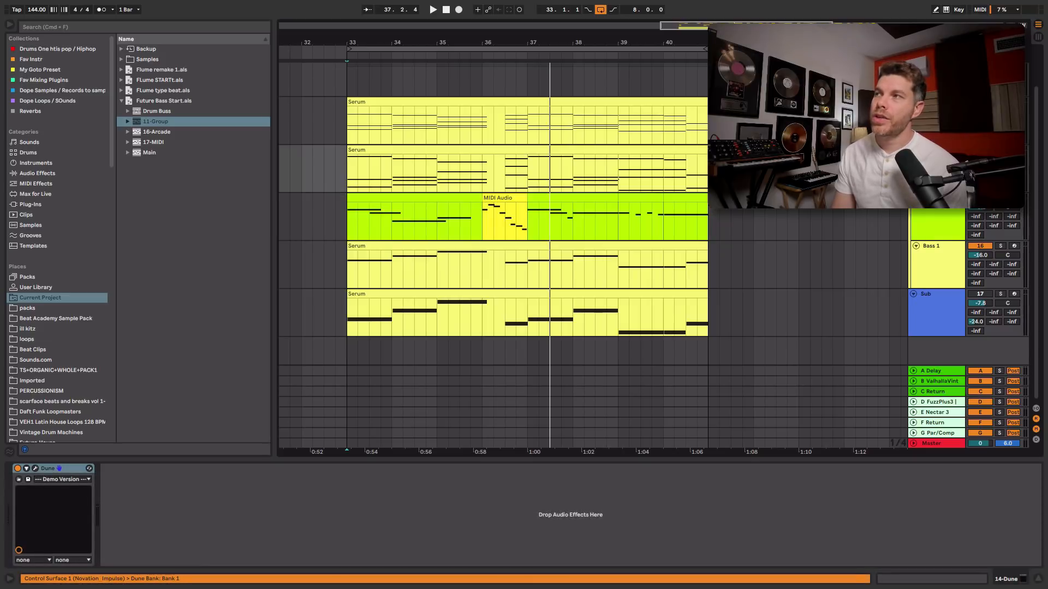
click(938, 123)
scroll(546, 245, up, 2)
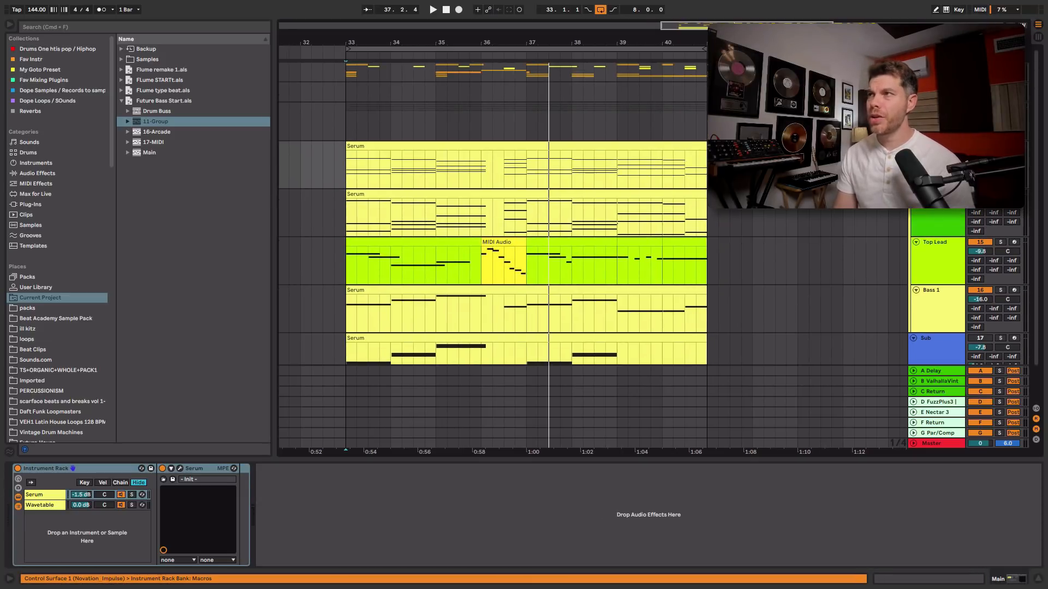
click(913, 107)
key(Tab)
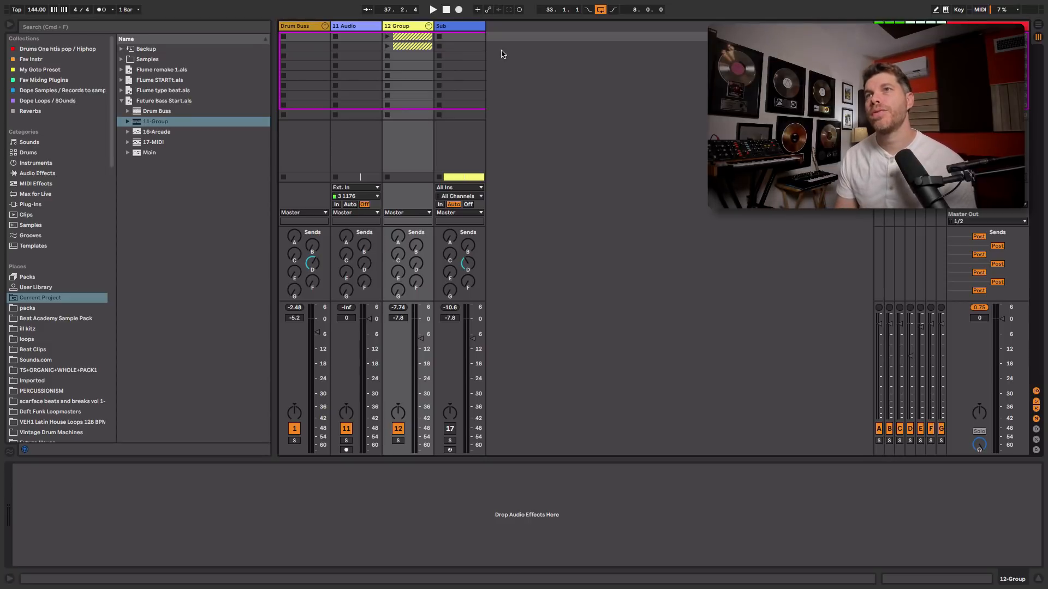
click(410, 26)
click(428, 26)
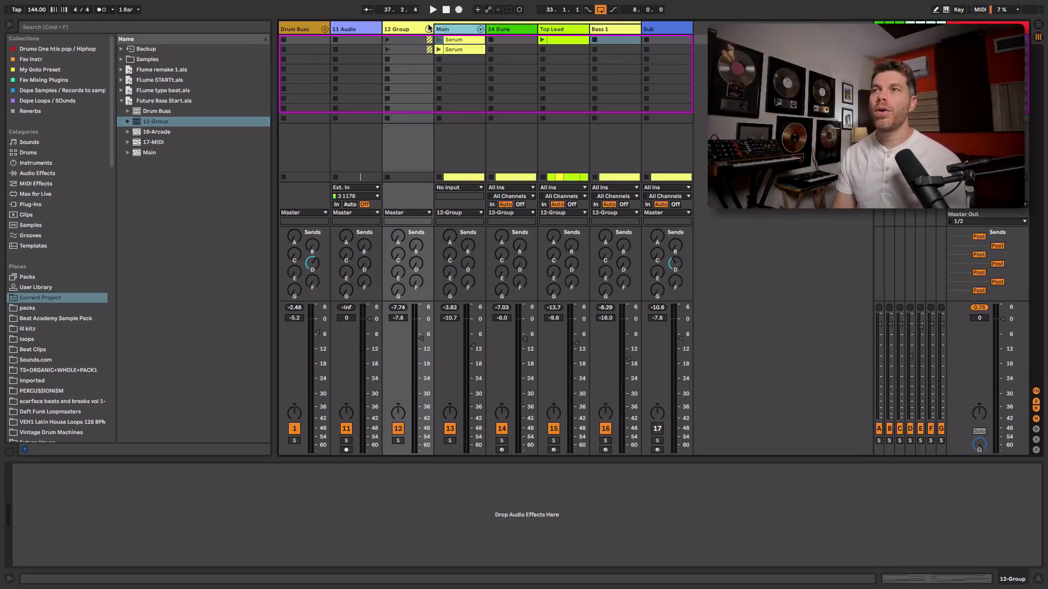
click(428, 29)
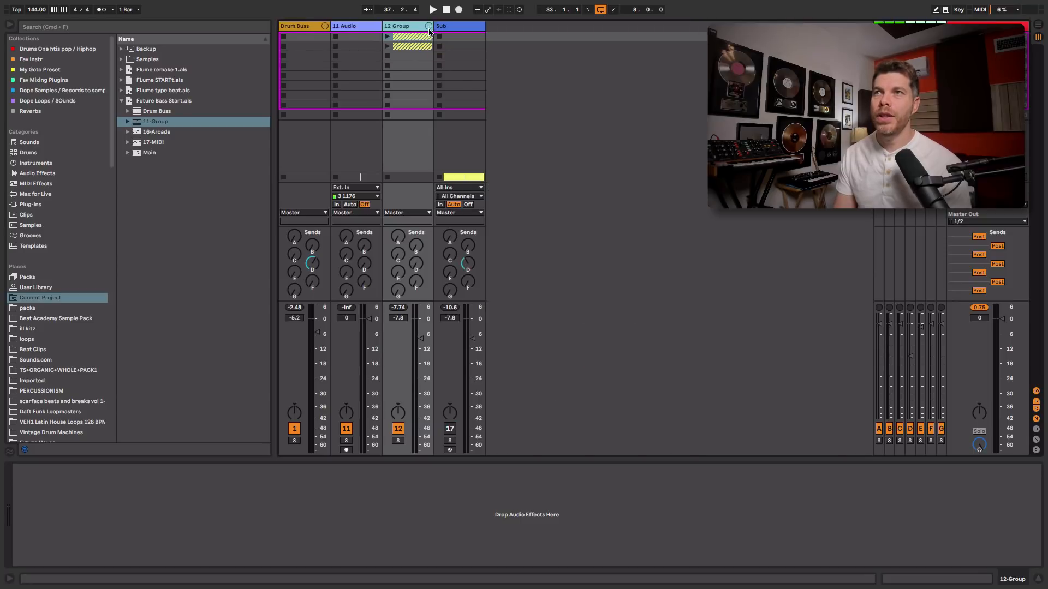
Solo the 12 Group and lower its volume to -13.8 dB
click(399, 441)
click(420, 354)
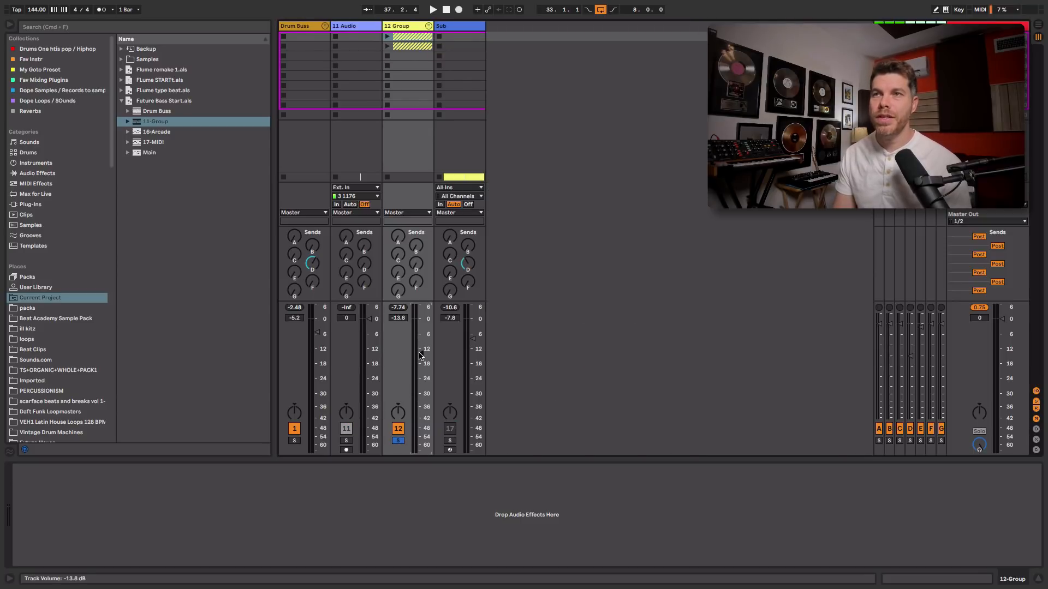
Add a Reverb to the 12 Group and lower its Dry/Wet to about 19%
click(56, 173)
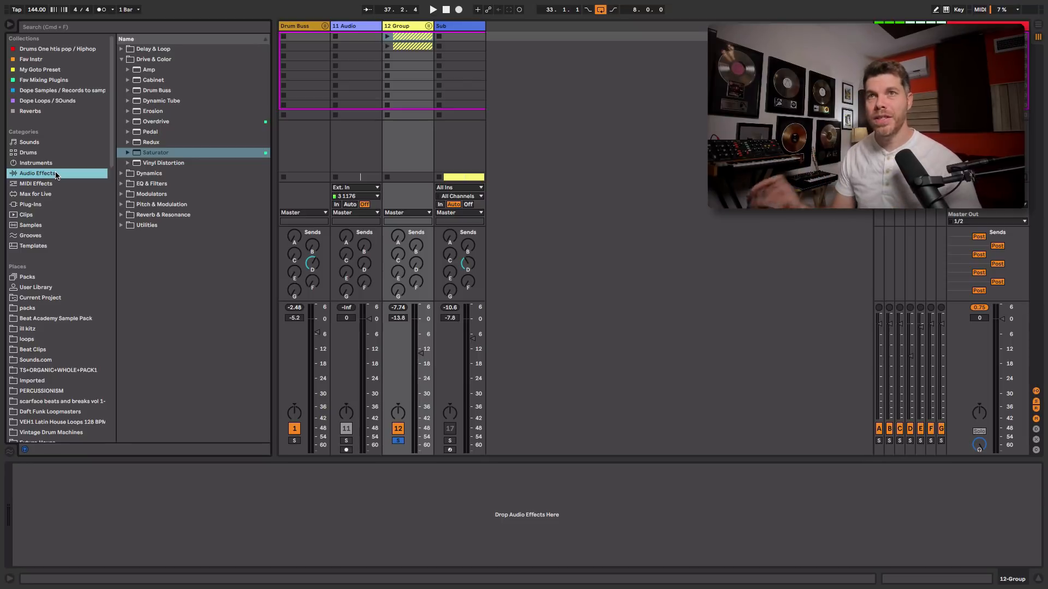
click(121, 59)
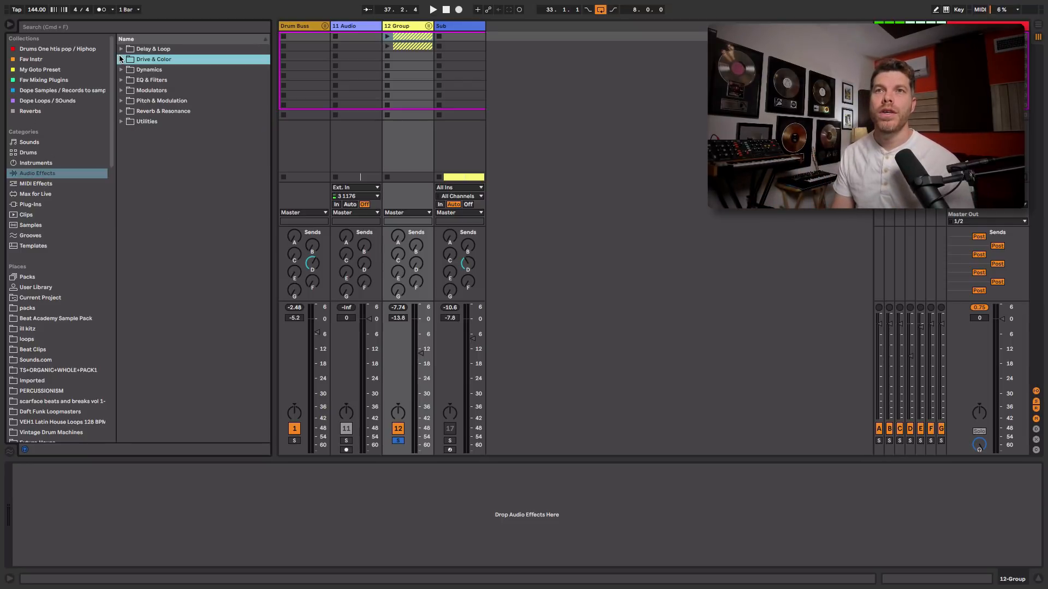
click(121, 111)
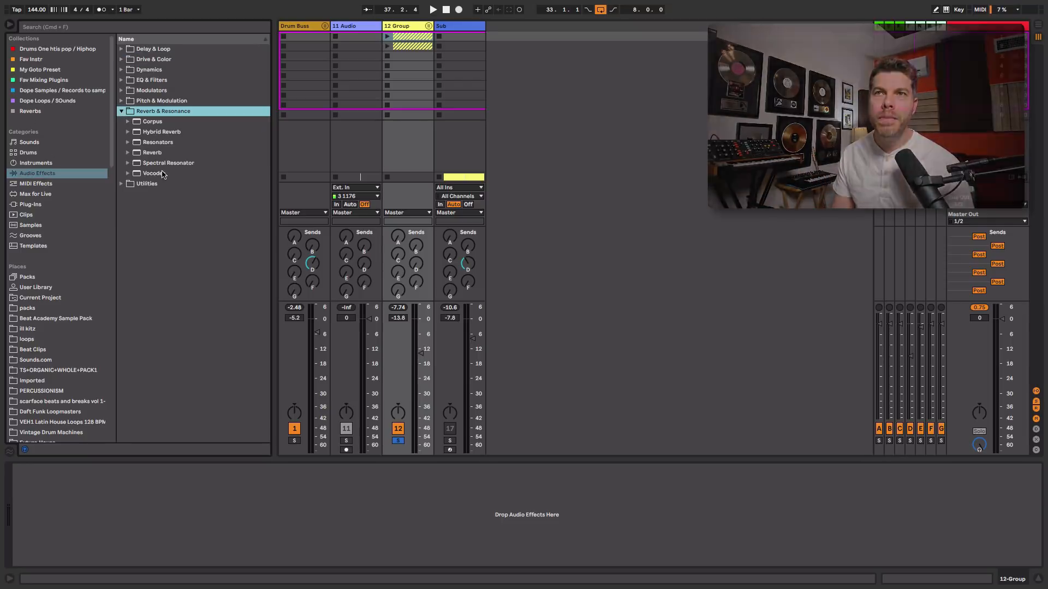
click(154, 153)
key(Return)
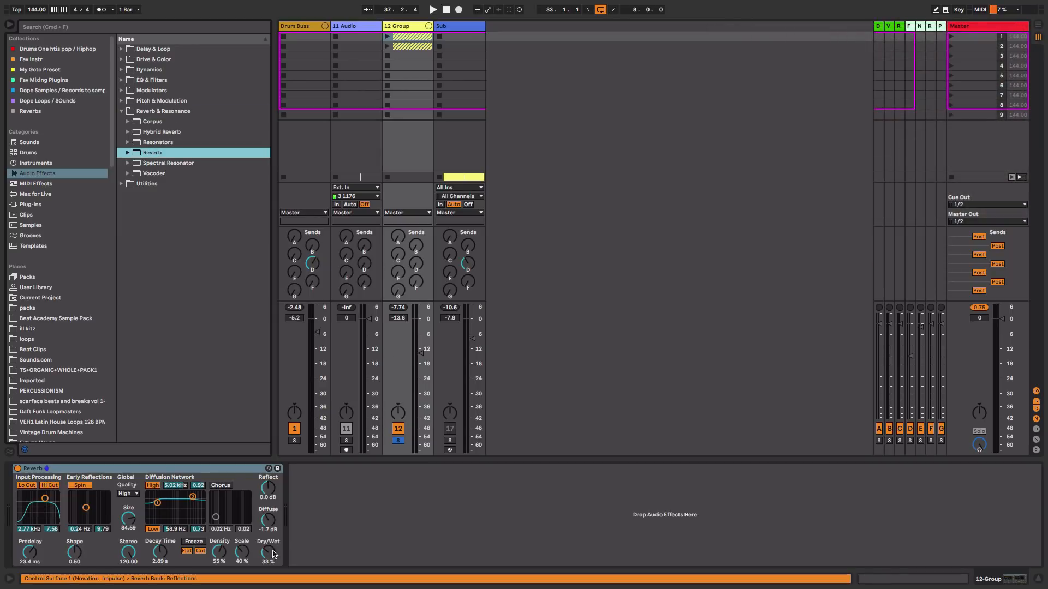
drag(268, 555, 268, 582)
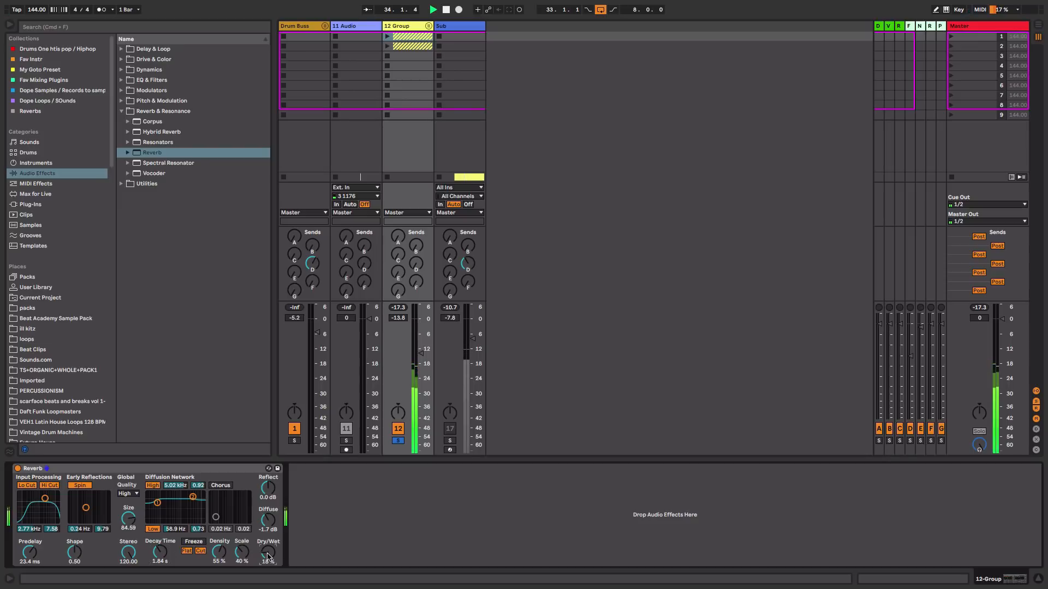
Add a Saturator after the Reverb, raise its Drive to about 6.4 dB and enable Soft Clip
click(121, 111)
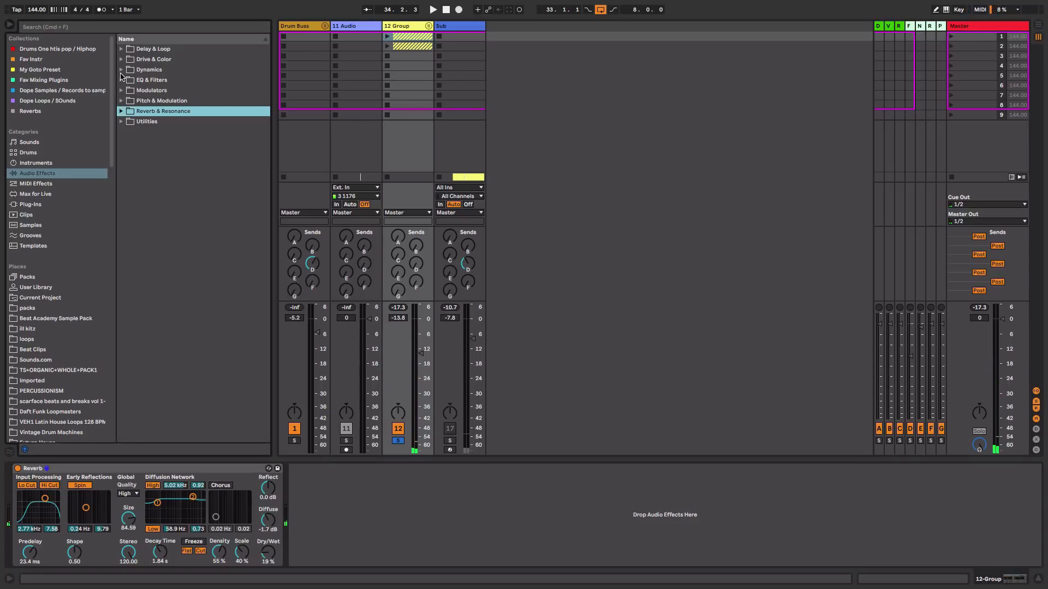
click(121, 59)
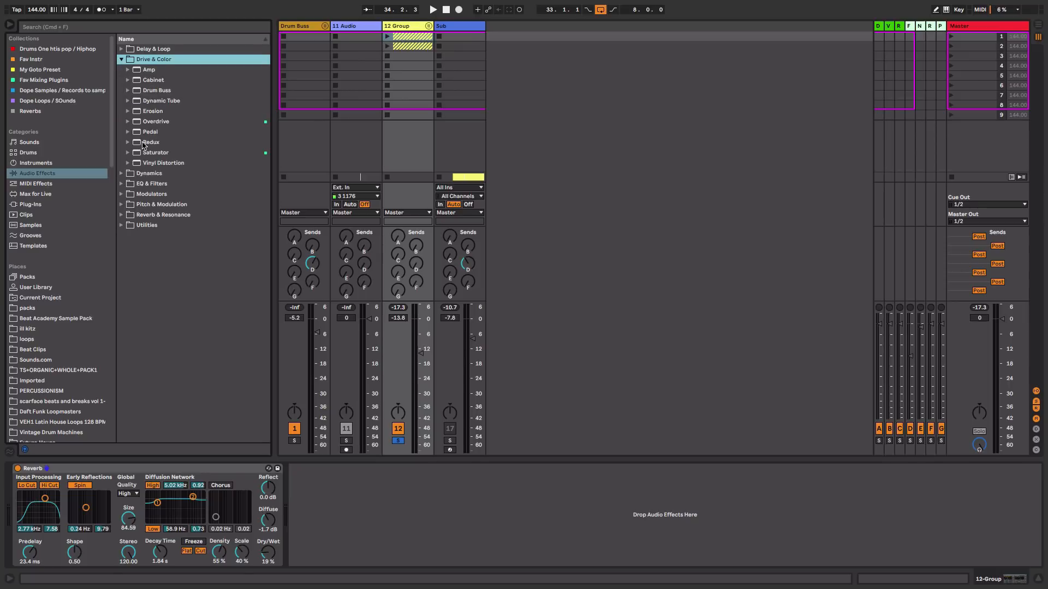
drag(146, 153, 302, 489)
drag(338, 535, 339, 539)
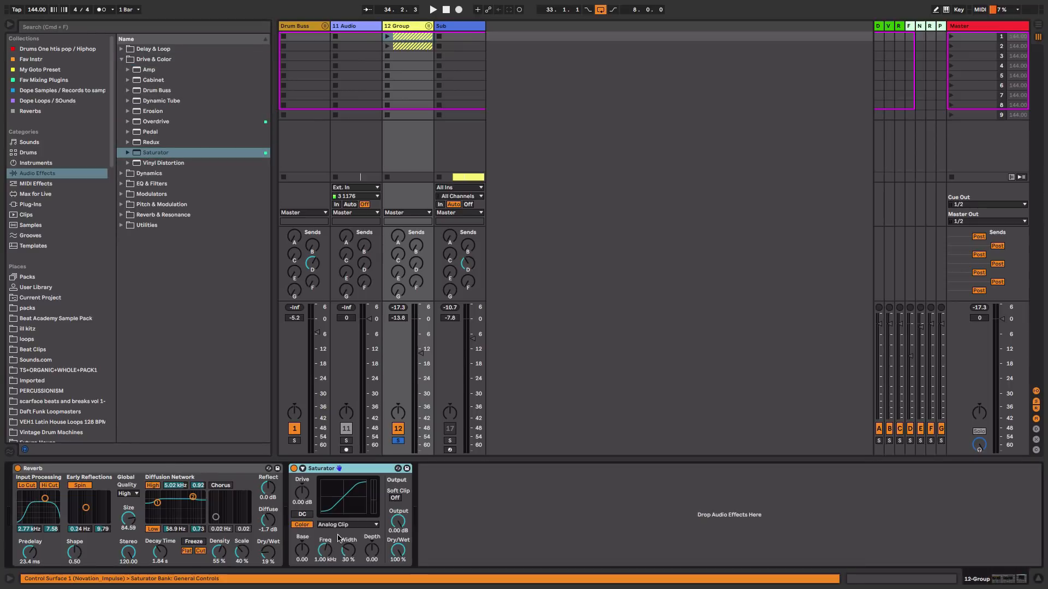
key(space)
drag(301, 493, 302, 491)
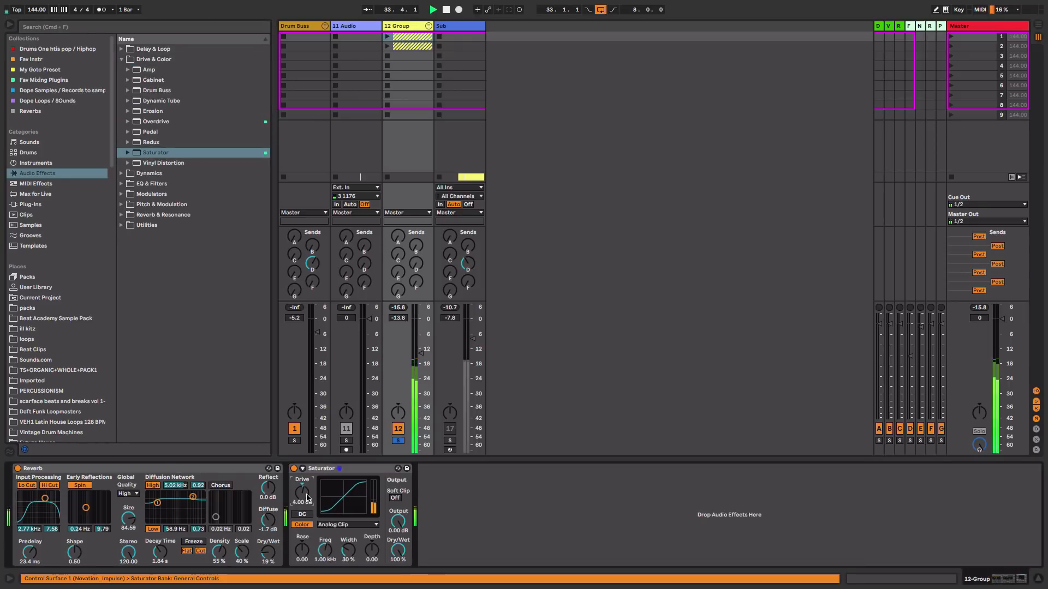
click(395, 498)
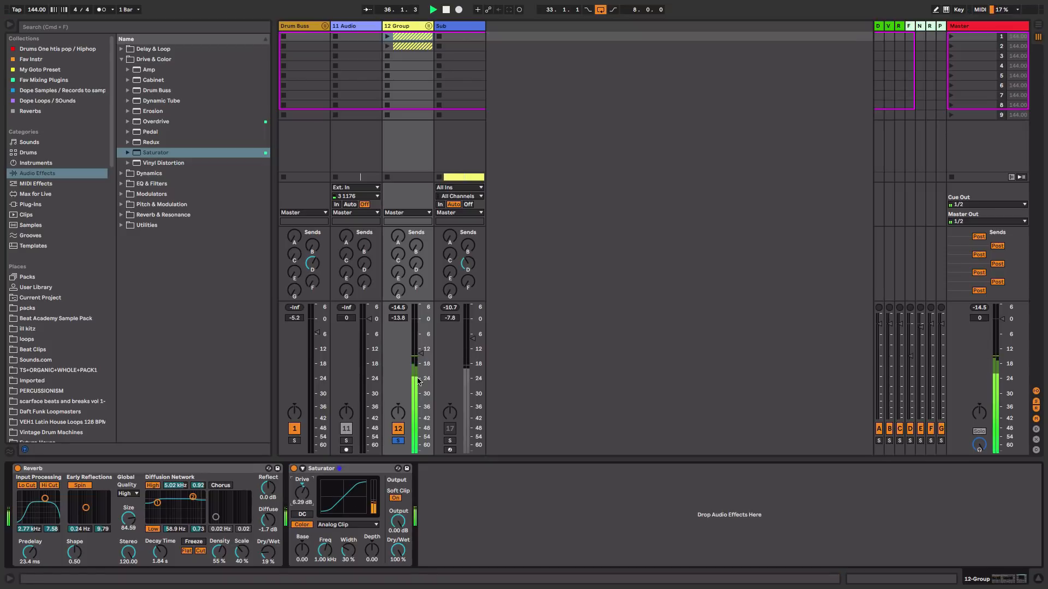
Set the group volume to -12 dB and the Saturator Dry/Wet to about 79%, comparing it bypassed and active
drag(418, 380, 418, 375)
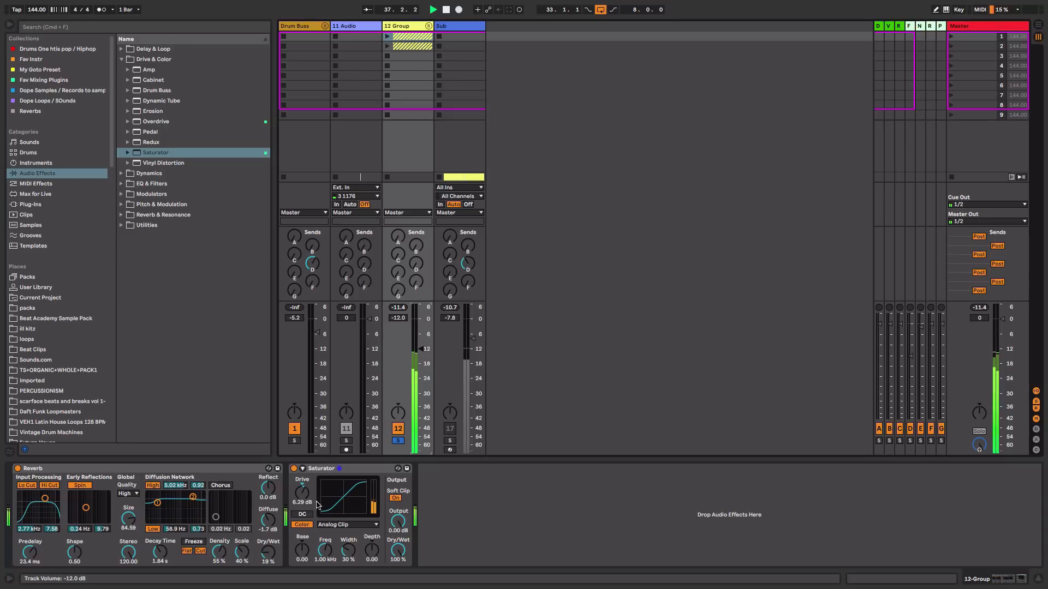
drag(404, 552, 401, 550)
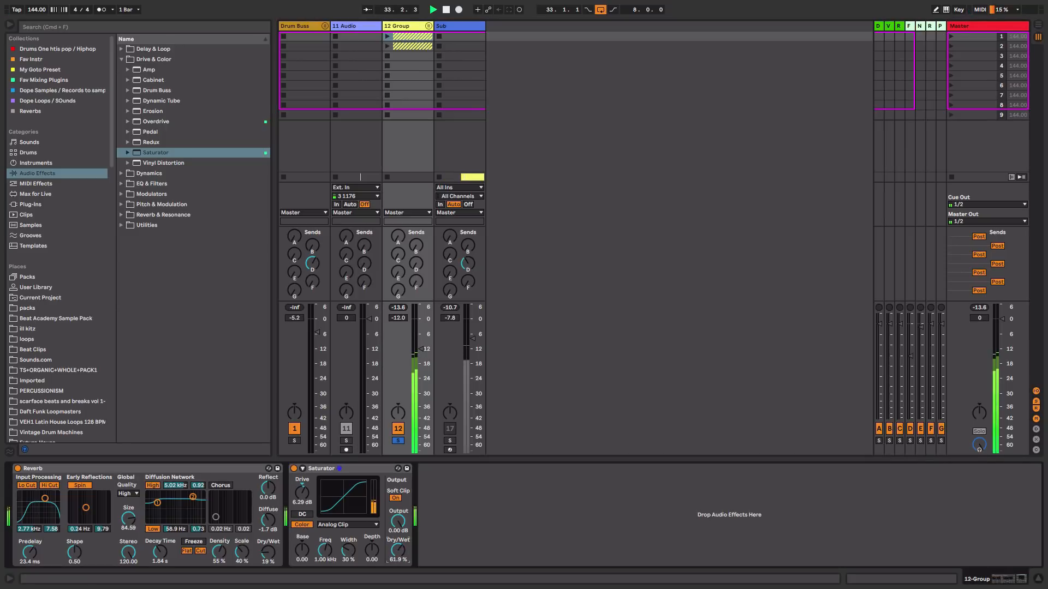
click(294, 469)
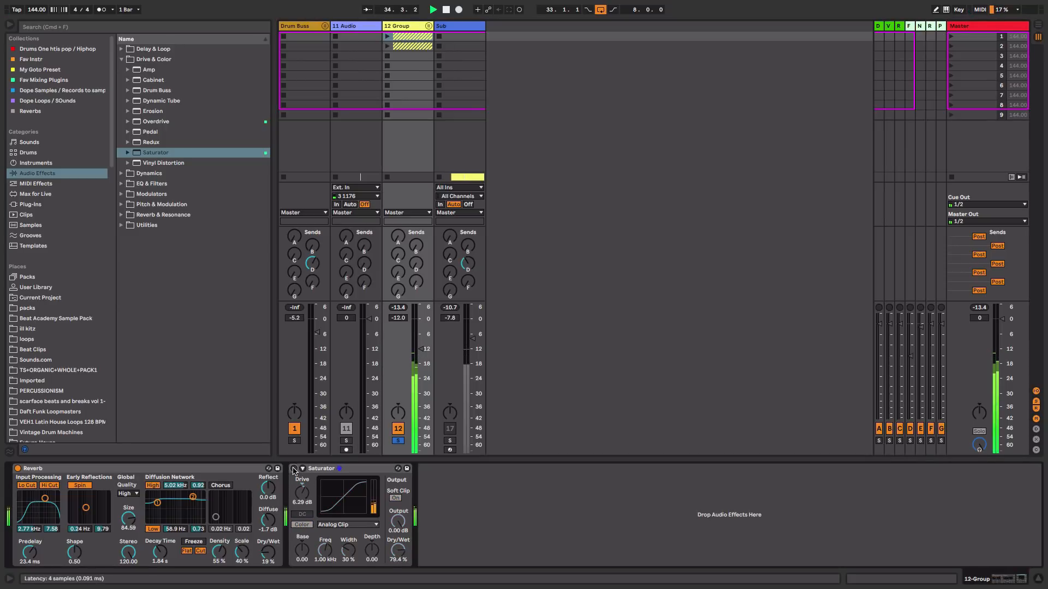
click(293, 469)
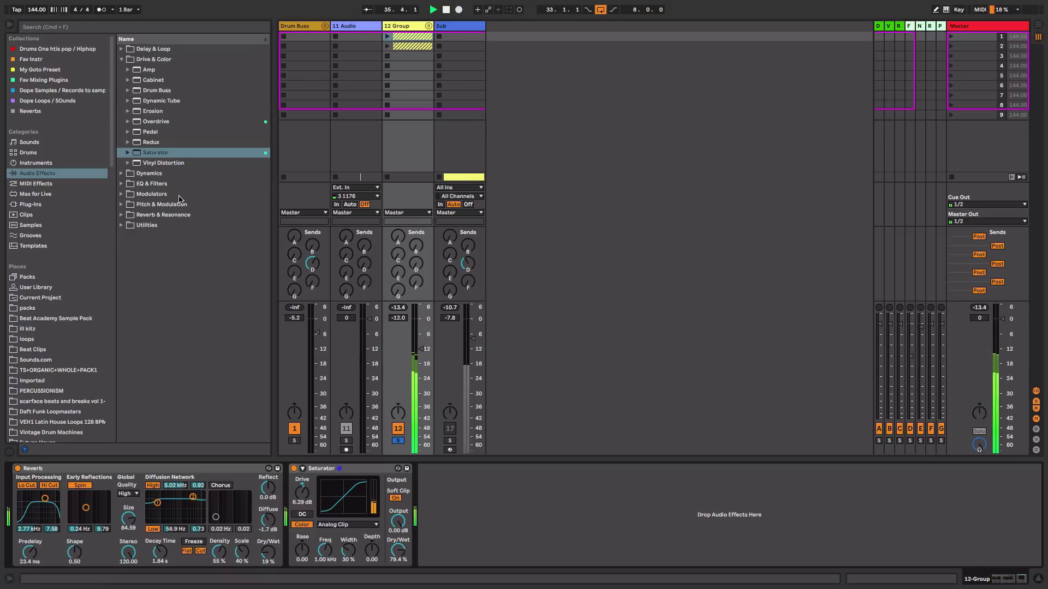
Add an EQ Eight after the Saturator on the 12 Group and set its low cut to about 90 Hz
click(121, 60)
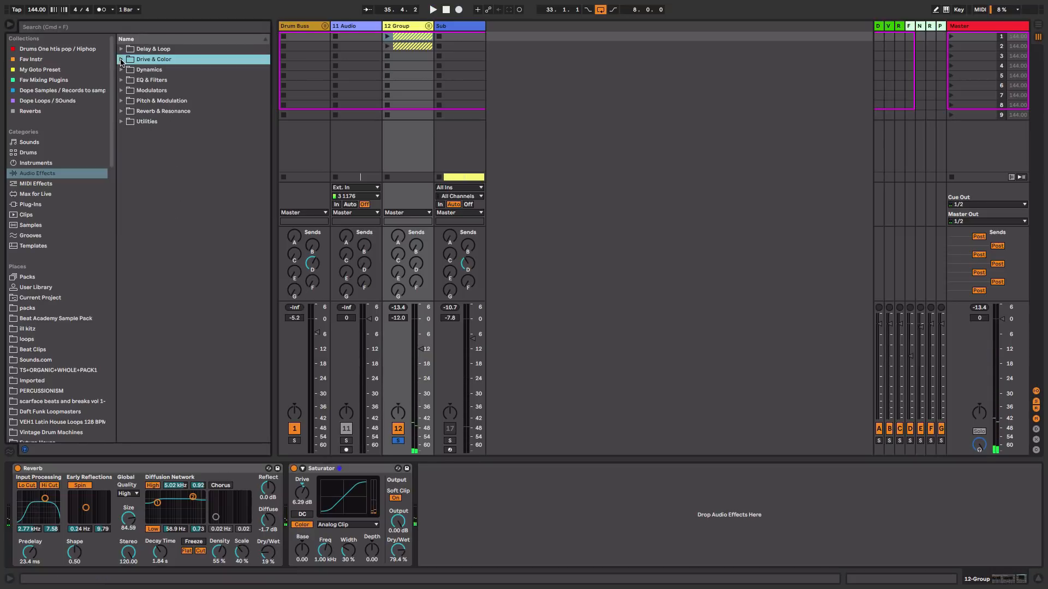
click(122, 81)
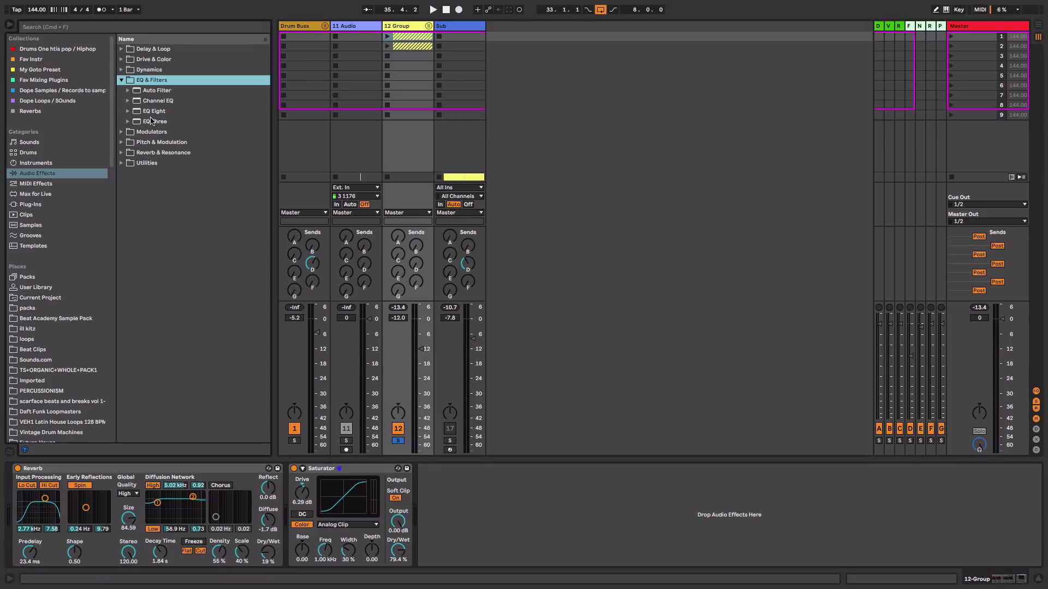
drag(152, 112, 439, 493)
key(space)
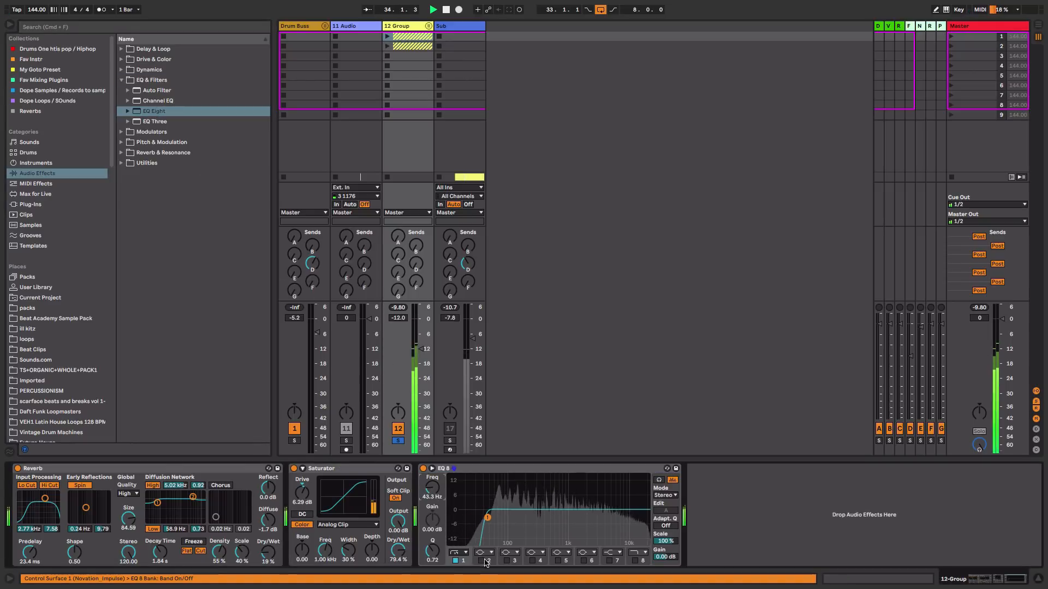
key(space)
click(459, 553)
click(458, 494)
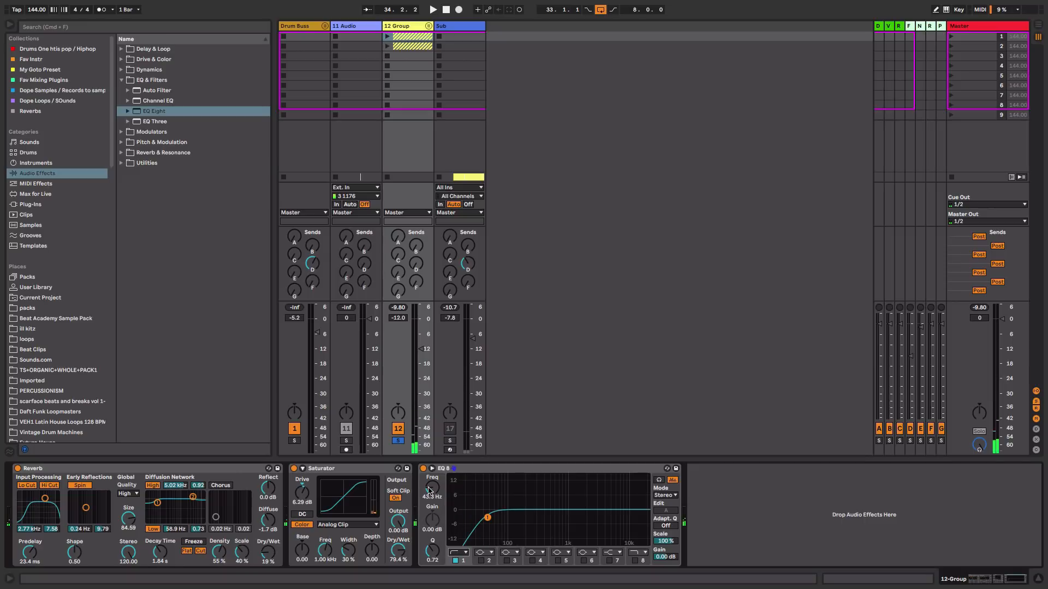
key(space)
drag(432, 487, 431, 484)
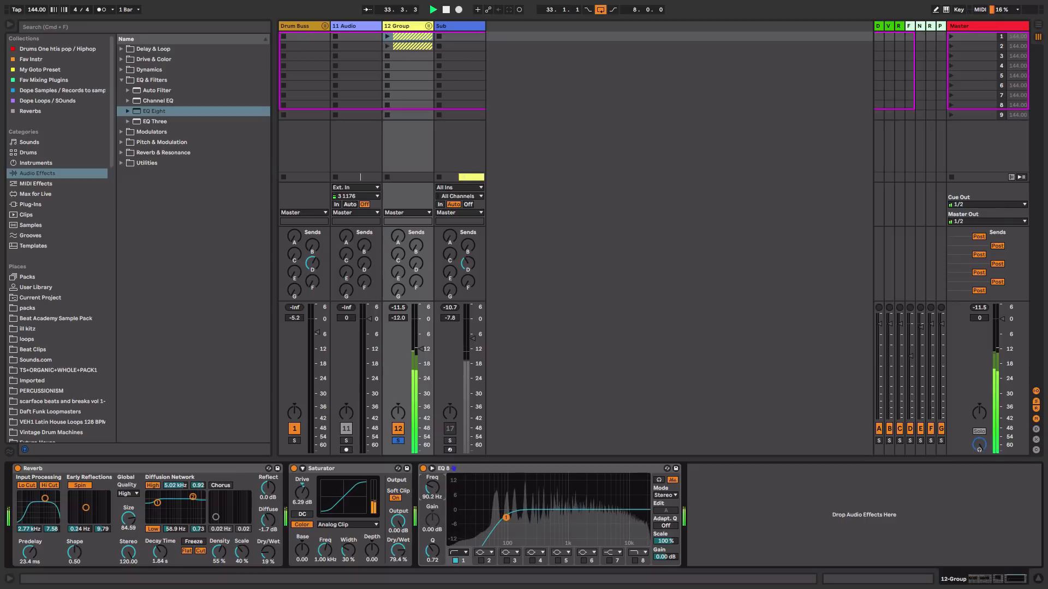
Enable EQ bands 5, 6 and 7 to shape the mids and highs, then fold the EQ Eight device
click(611, 561)
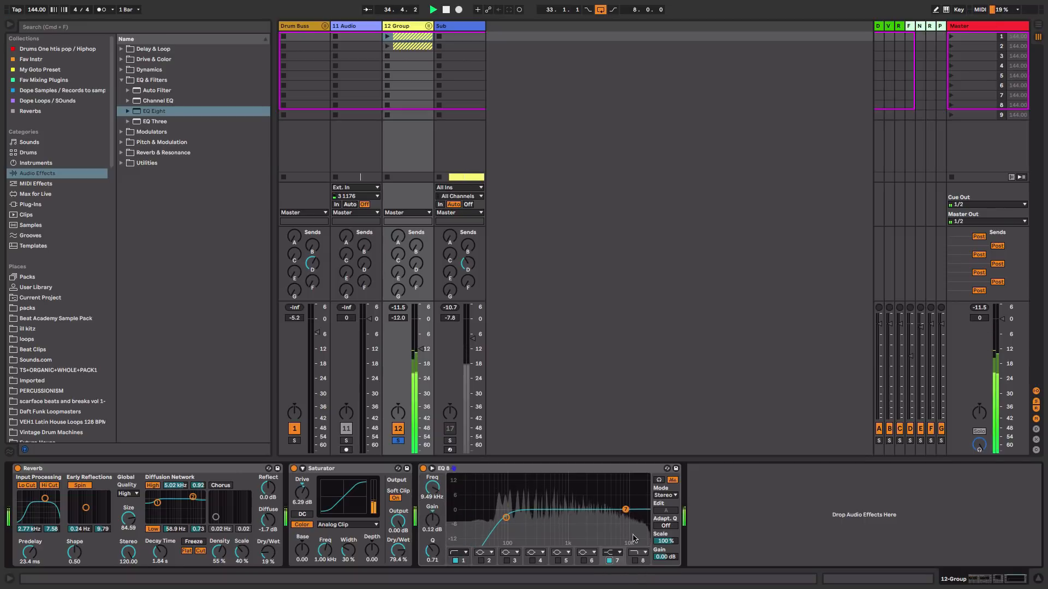
click(557, 561)
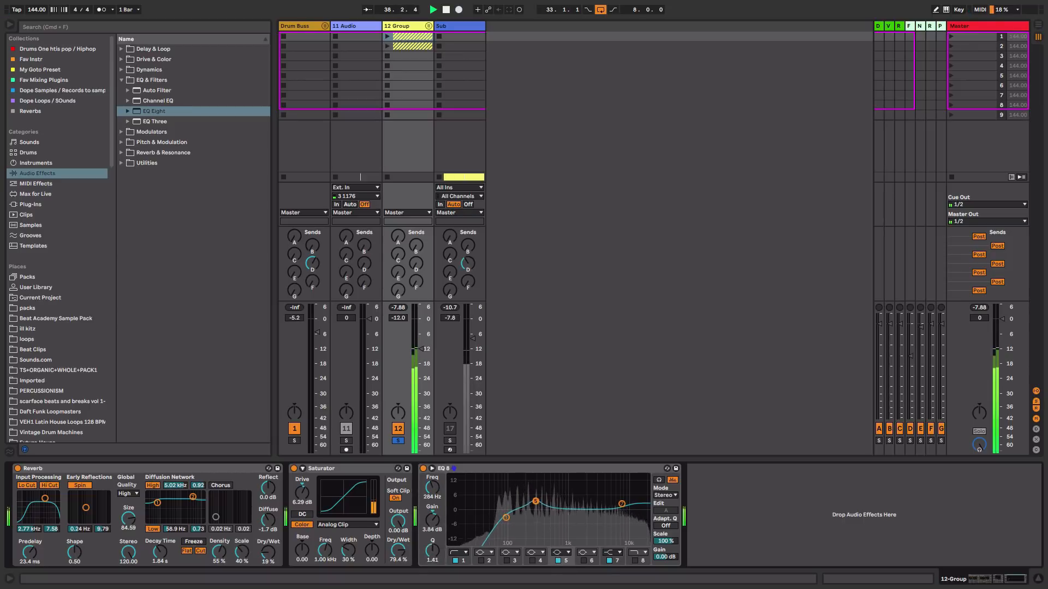
click(584, 563)
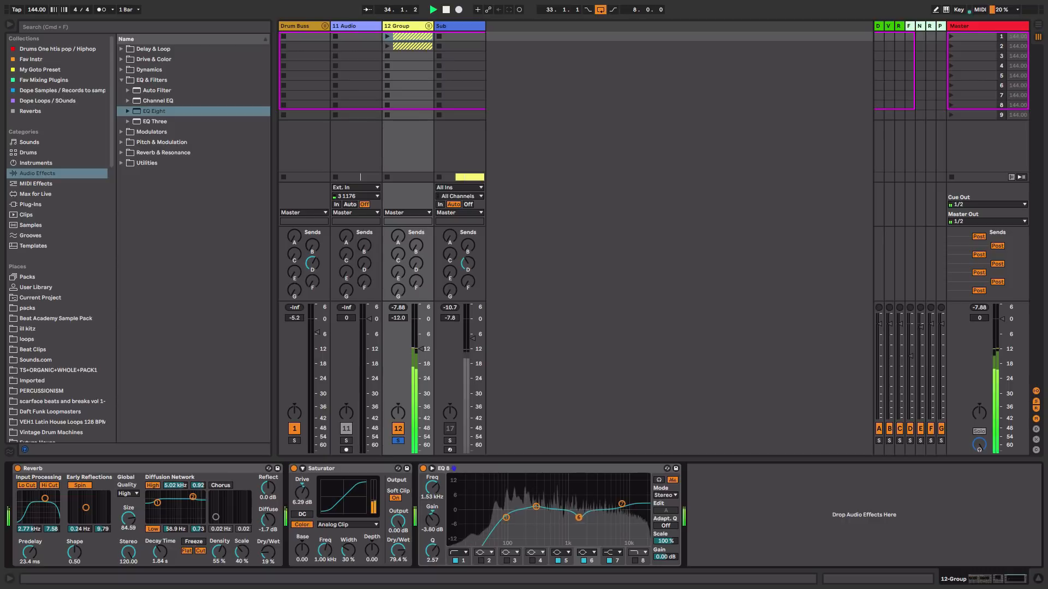
double_click(564, 470)
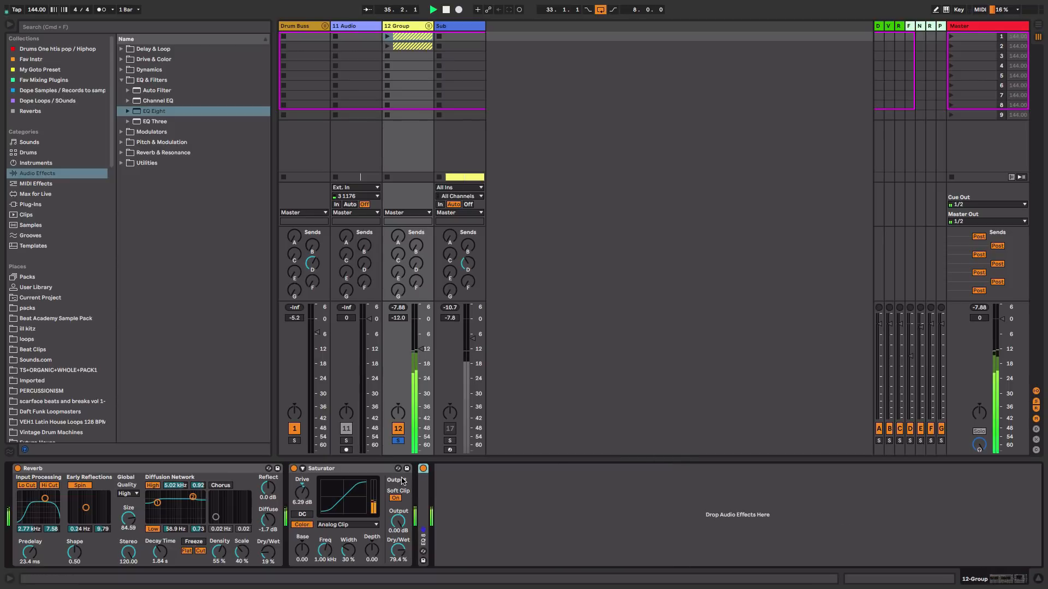
Search for LFOTool and add it to the 12 Group after the EQ, dismissing the demo notice
key(super+f)
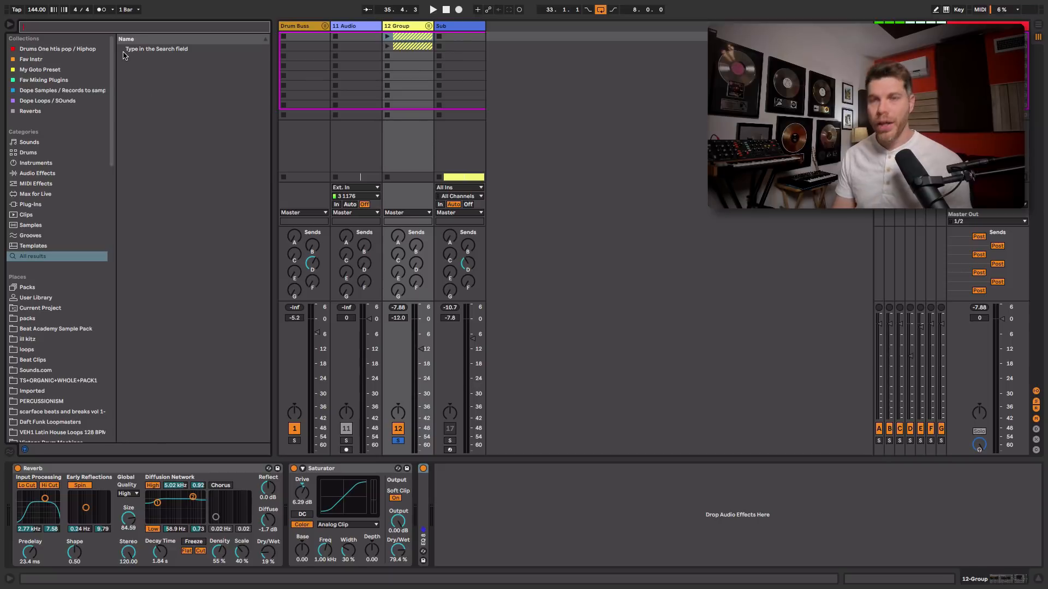
text(lfo)
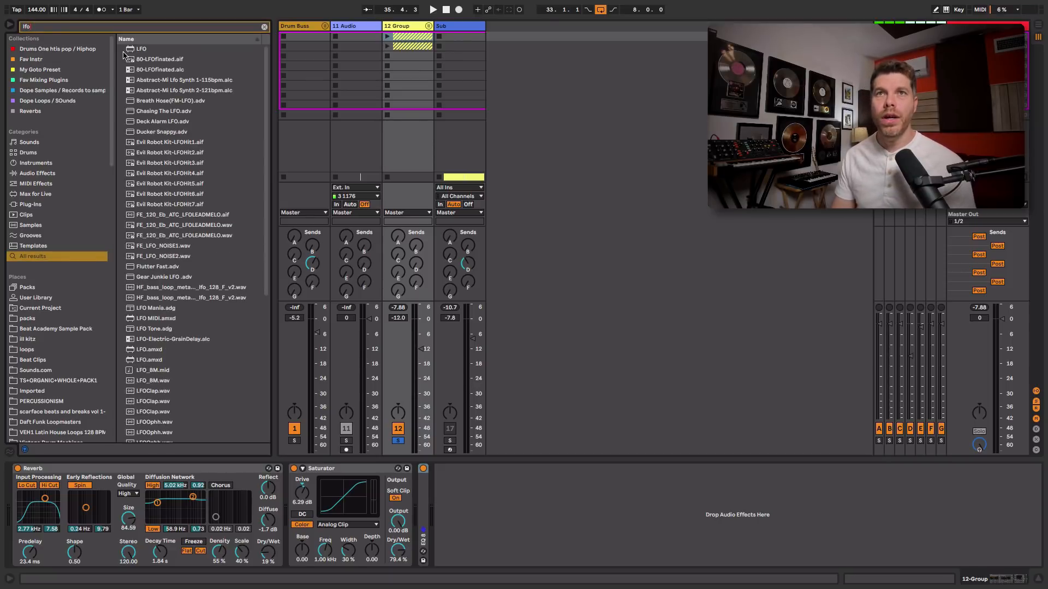
click(59, 205)
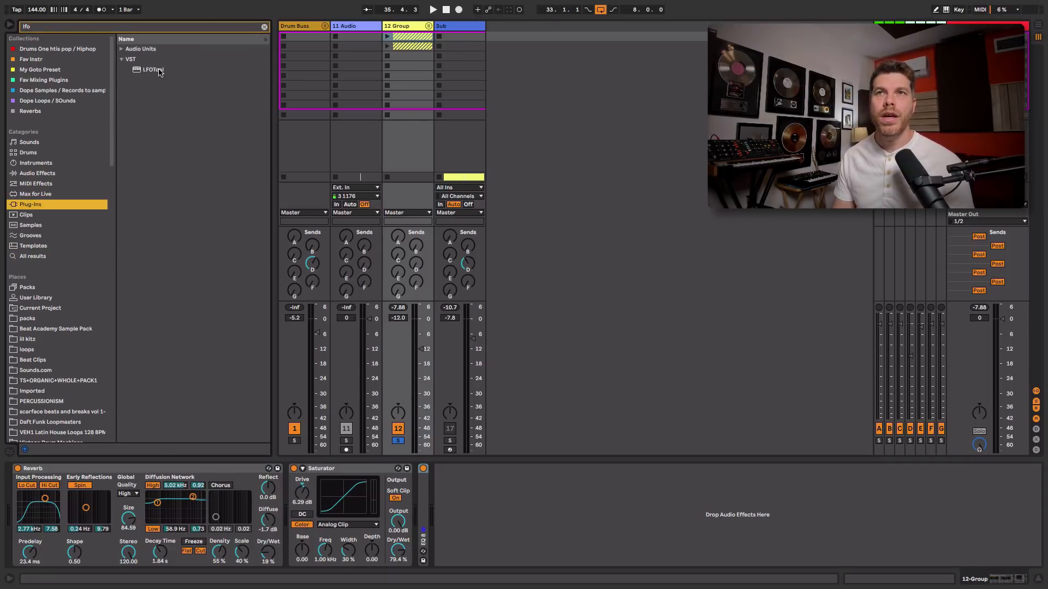
drag(159, 72, 452, 532)
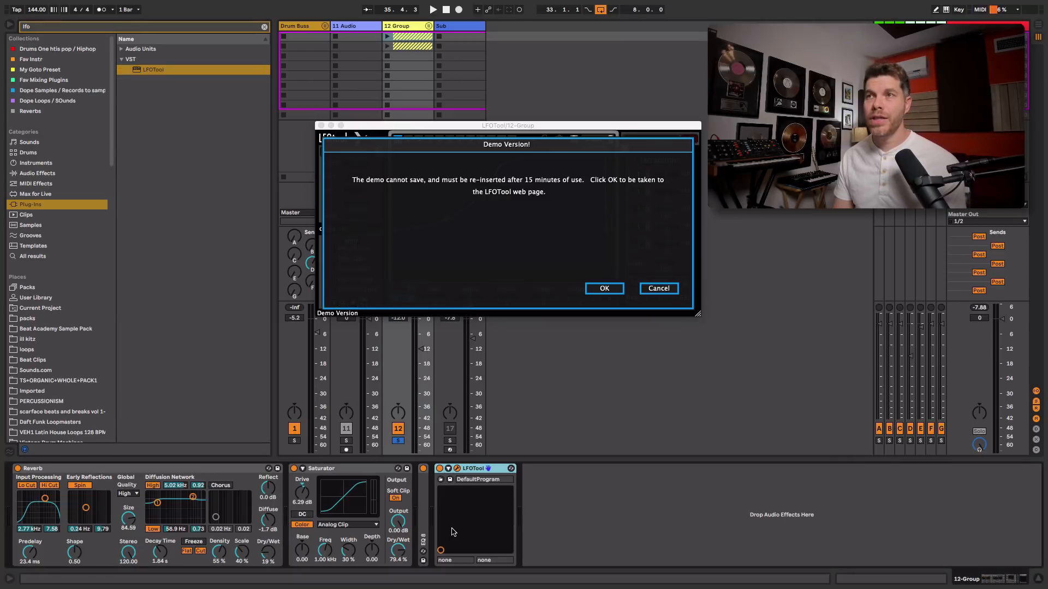
click(662, 288)
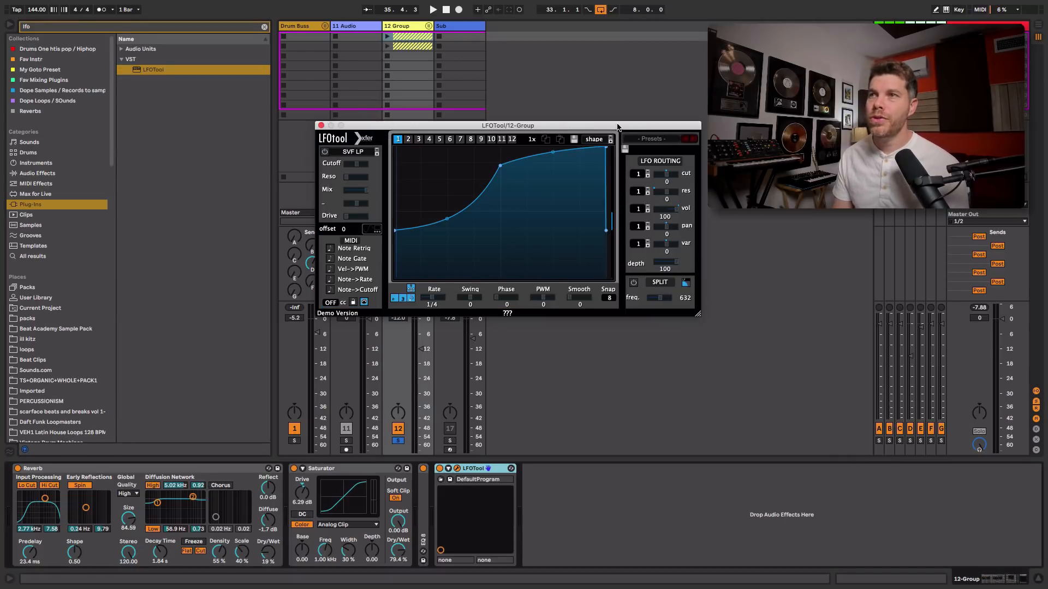
Move the LFOTool window aside and lower the starting point of the LFO curve
drag(617, 127, 667, 110)
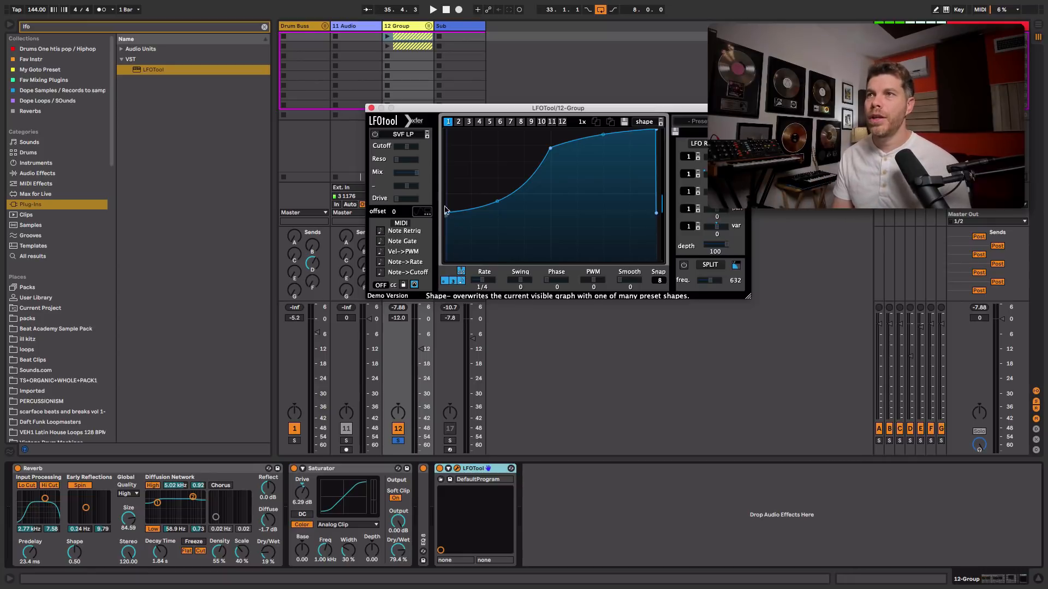
drag(562, 108, 560, 103)
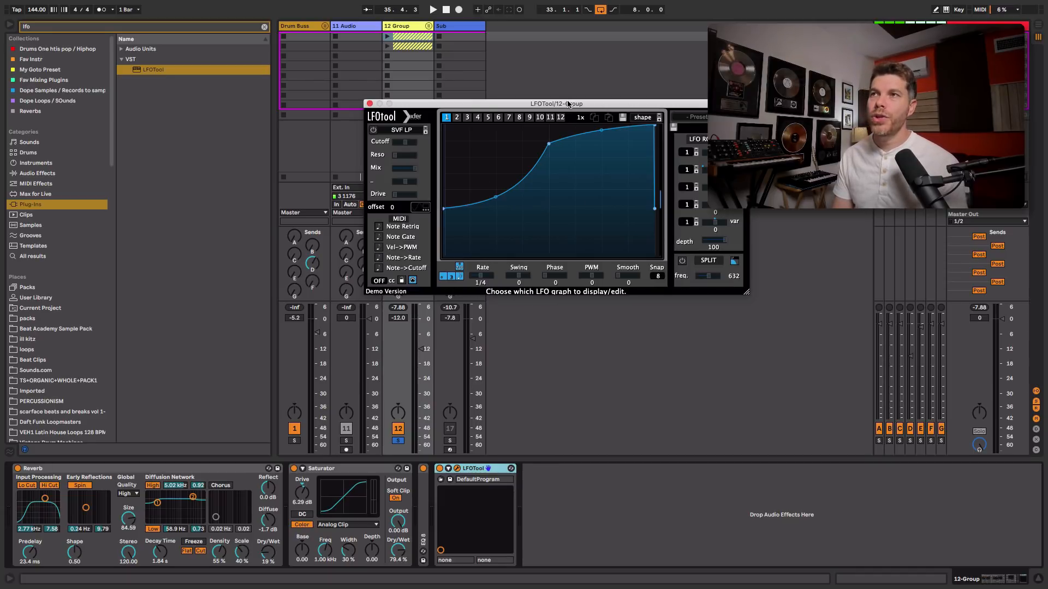
drag(567, 104, 635, 110)
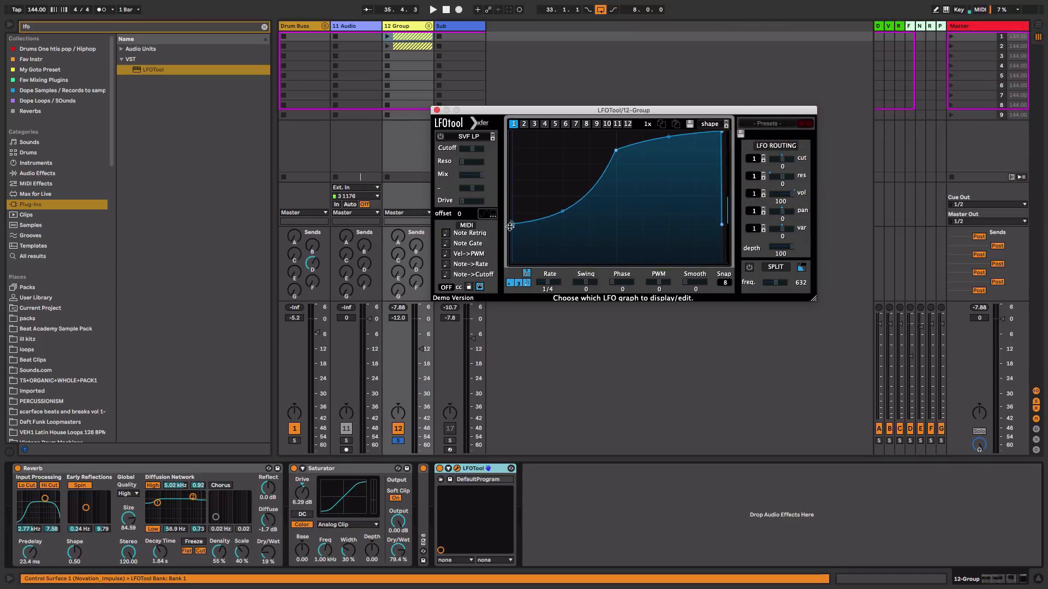
drag(509, 227, 517, 263)
Set the LFOTool rate to 1/8 and raise the 12 Group volume to -10.5 dB
key(space)
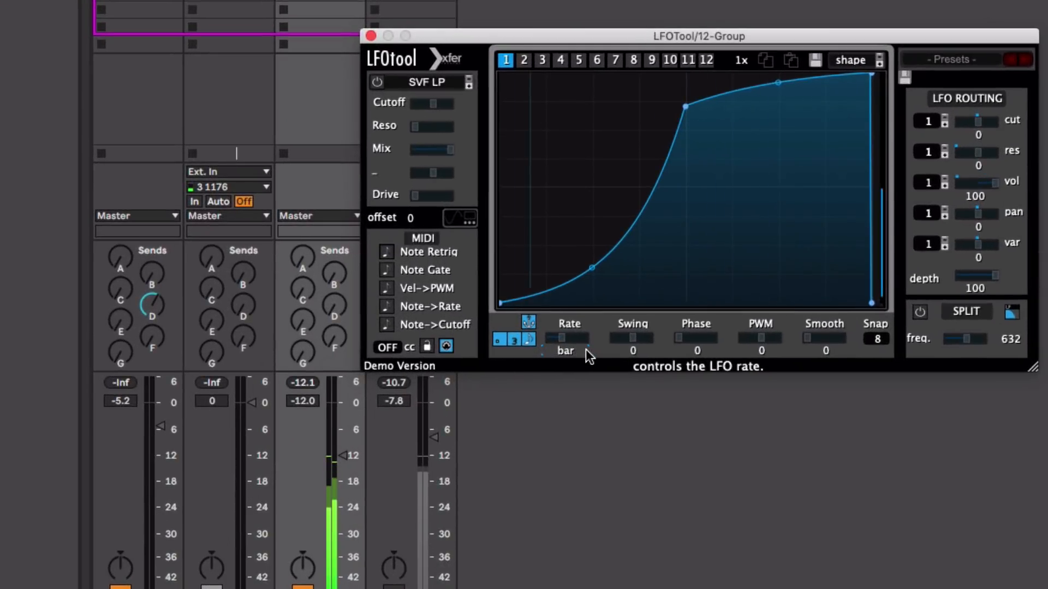
drag(586, 349, 647, 350)
drag(568, 352, 578, 350)
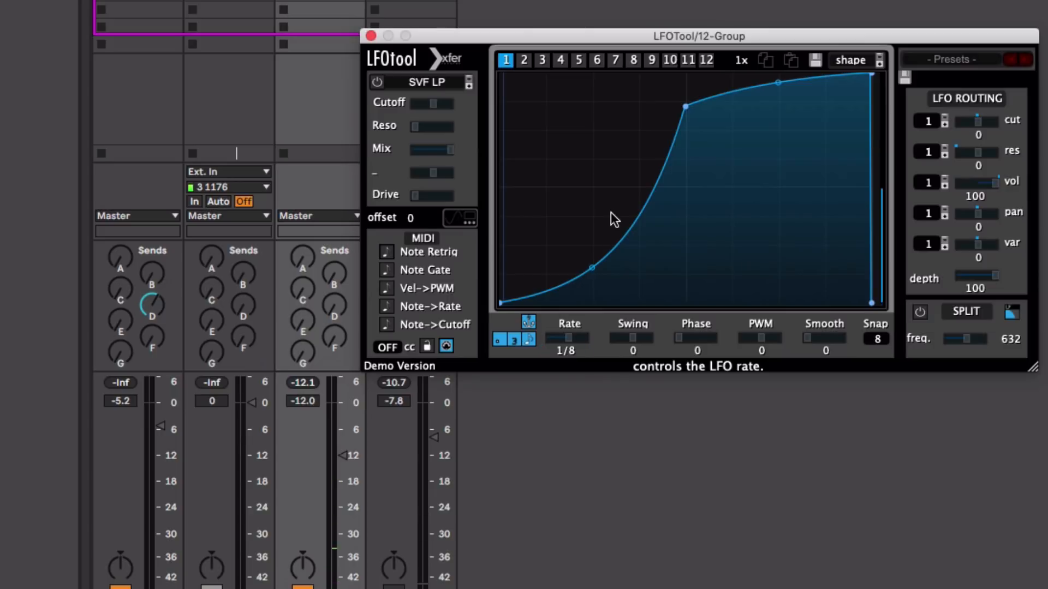
click(339, 456)
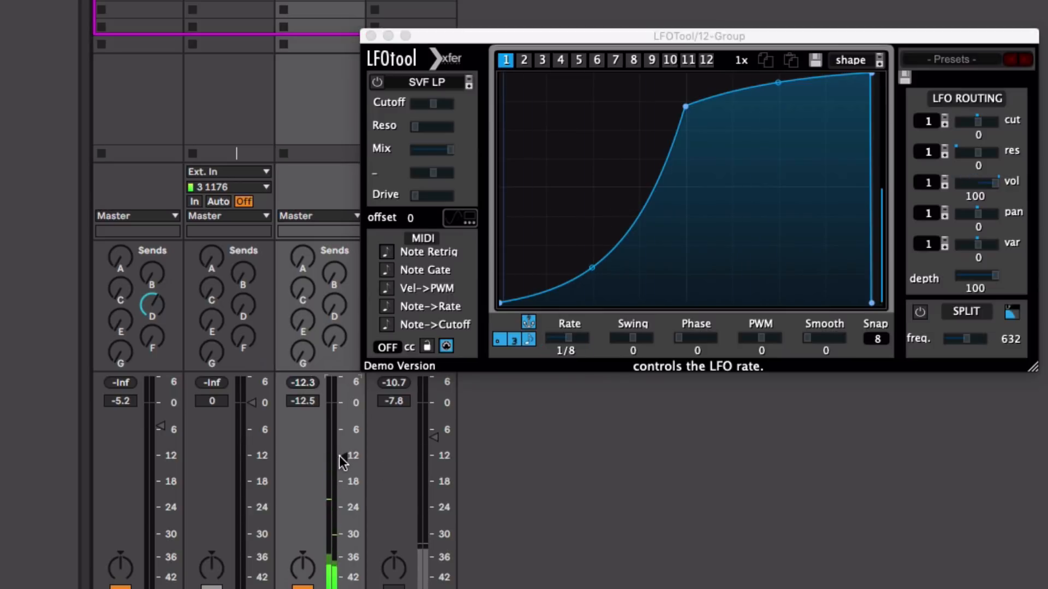
drag(339, 456, 339, 447)
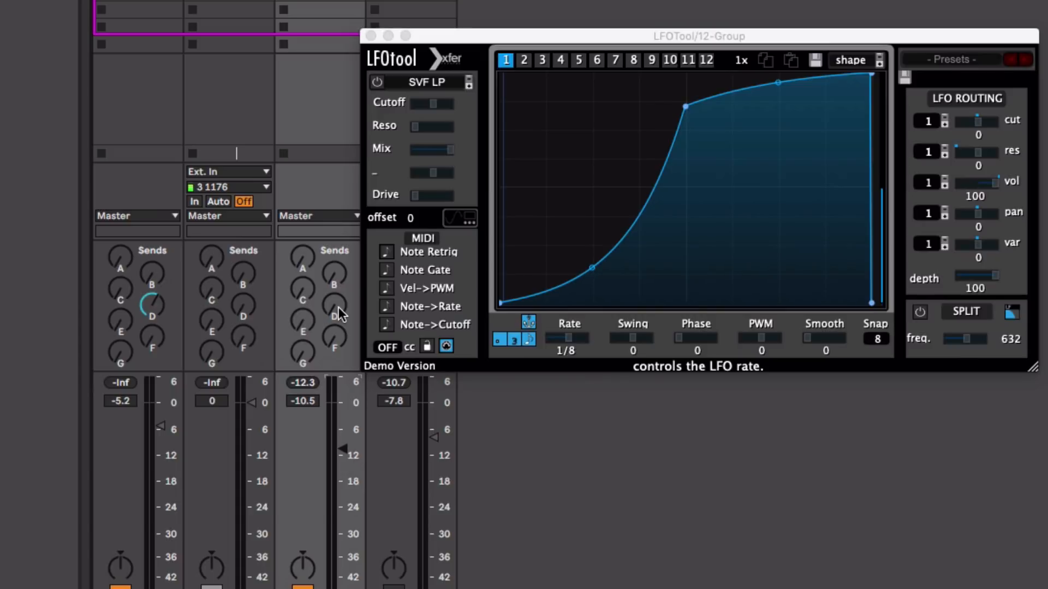
Reshape the LFOTool curve into a rise, a flat sustained top and a sharp drop at the end
mouse_move(684, 106)
mouse_down()
mouse_move(779, 100)
mouse_move(709, 82)
mouse_move(743, 86)
mouse_move(542, 93)
mouse_move(682, 94)
mouse_up()
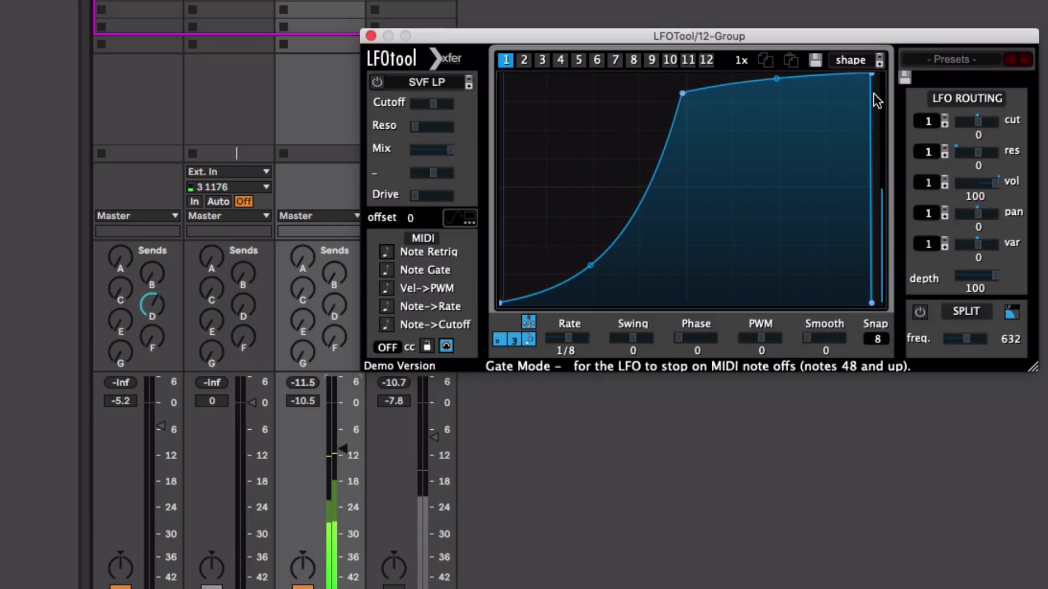
drag(872, 73, 861, 344)
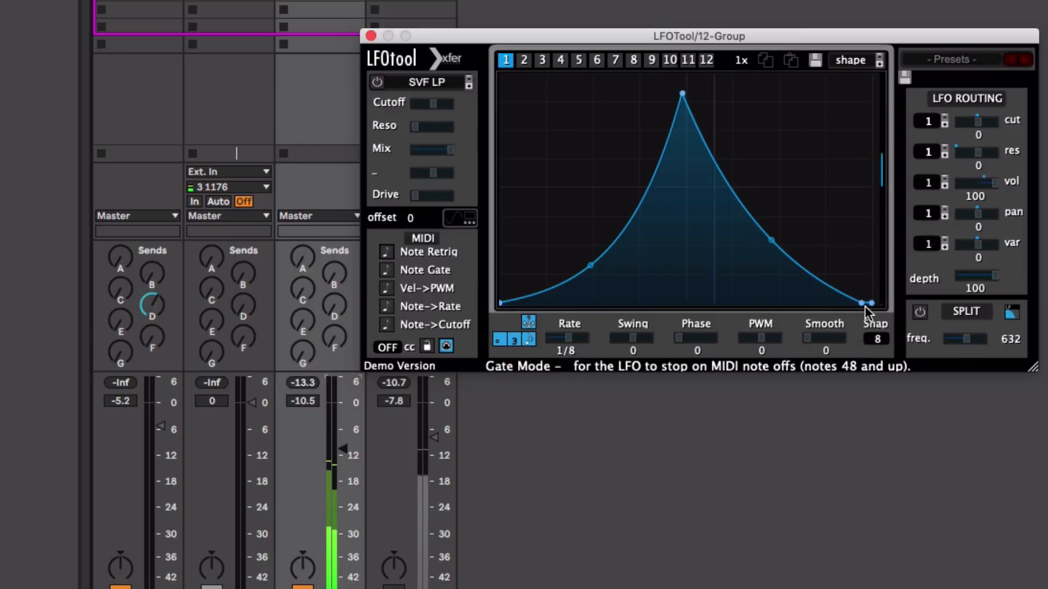
drag(862, 304, 871, 220)
drag(776, 164, 824, 82)
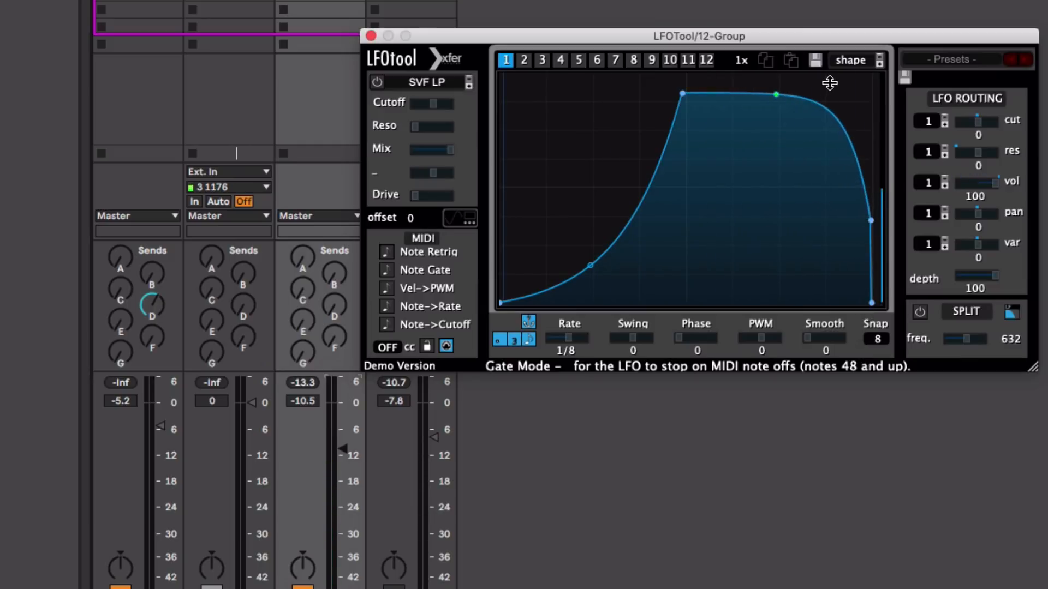
drag(683, 93, 728, 90)
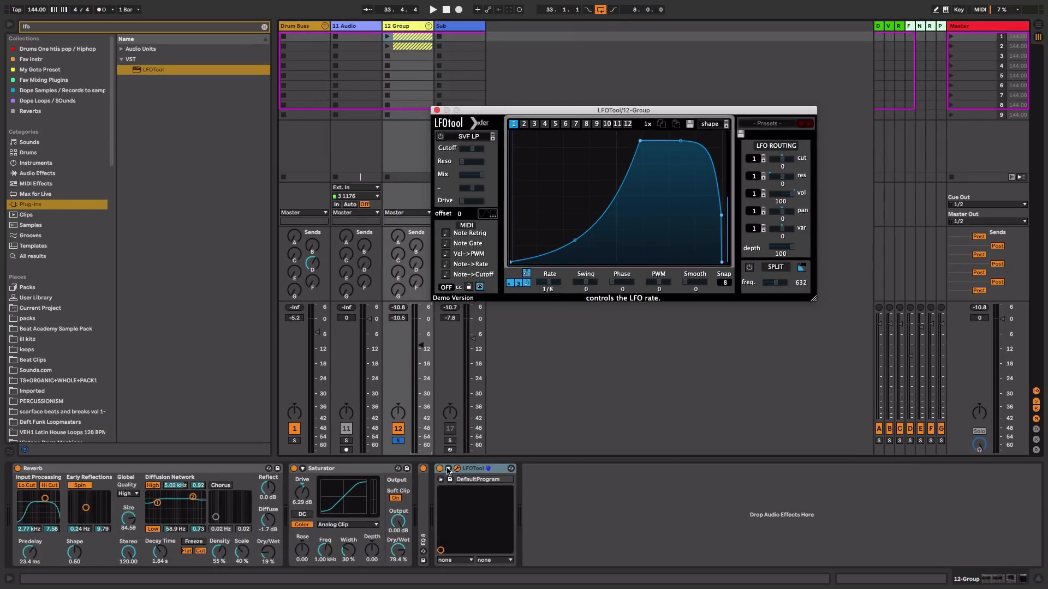
Configure LFOTool to expose its Rate parameter and show the Rate automation lane
click(448, 469)
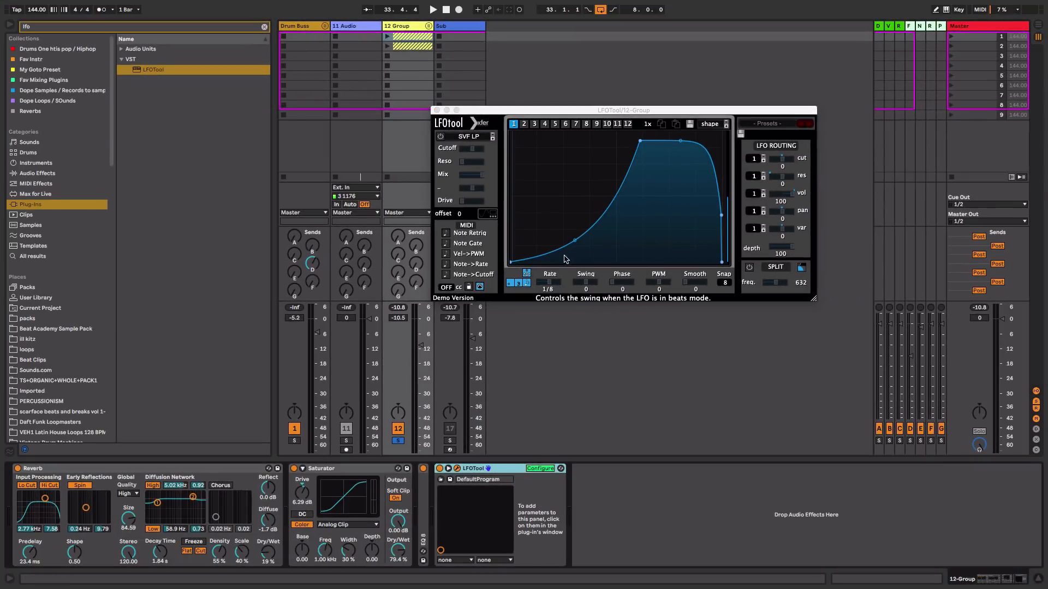
click(550, 285)
click(548, 470)
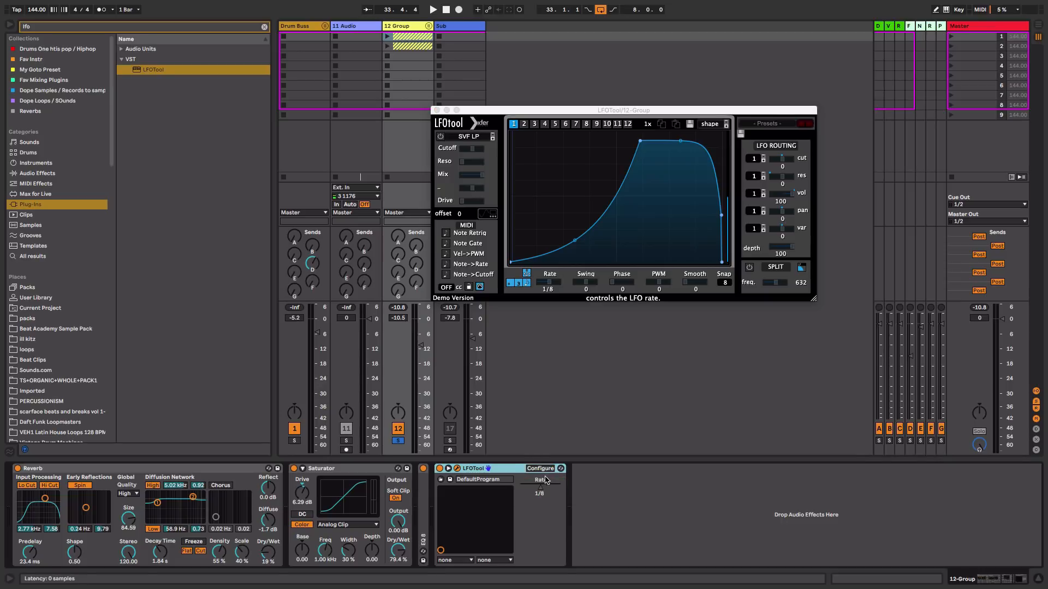
right_click(540, 486)
click(551, 495)
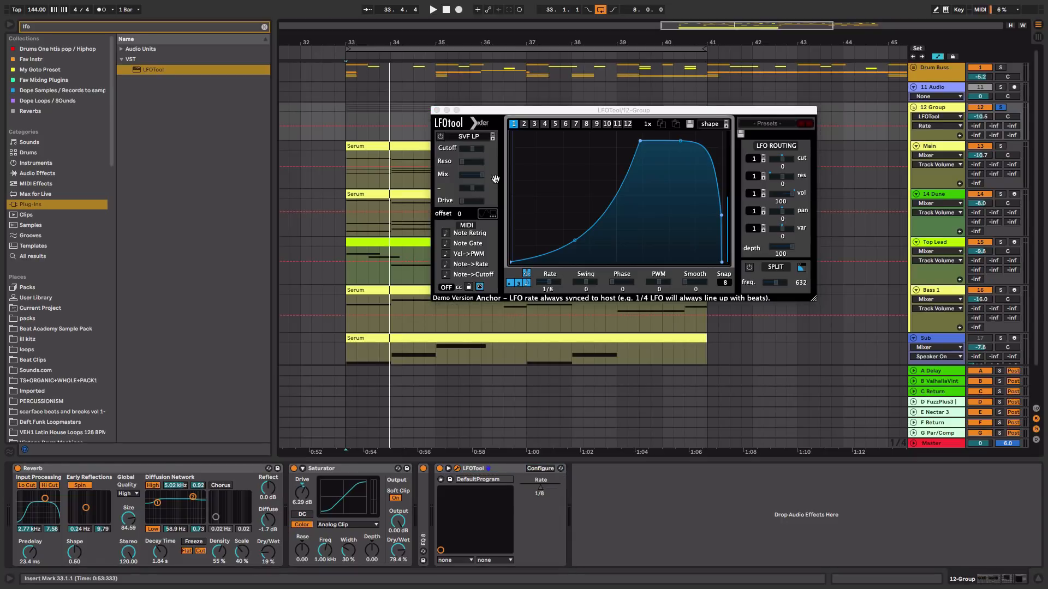
Close the LFOTool window and enlarge the 12 Group's Rate automation lane in the arrangement
click(437, 111)
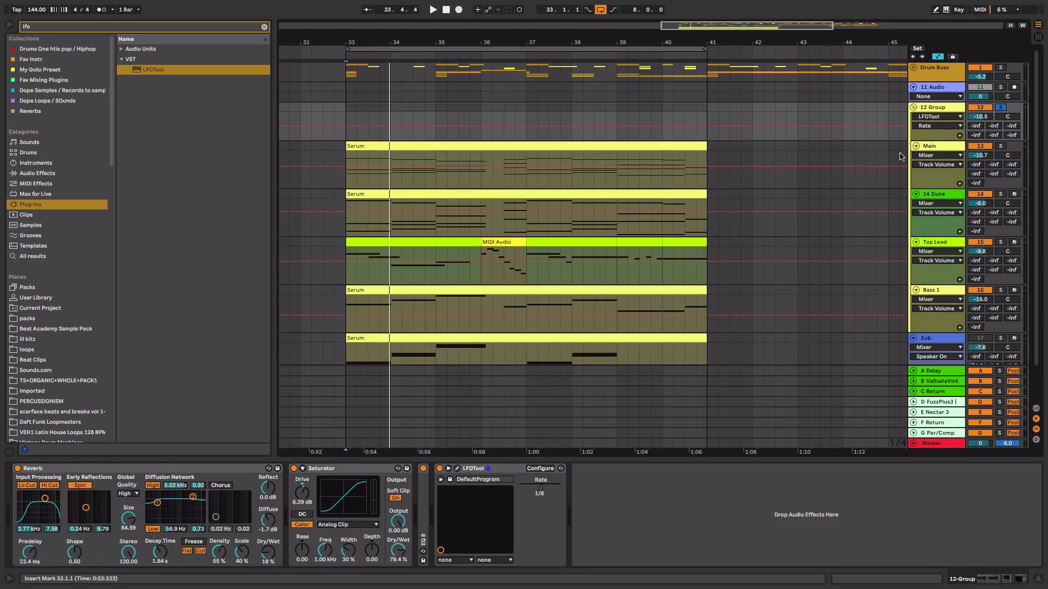
drag(921, 140, 925, 187)
click(355, 176)
key(space)
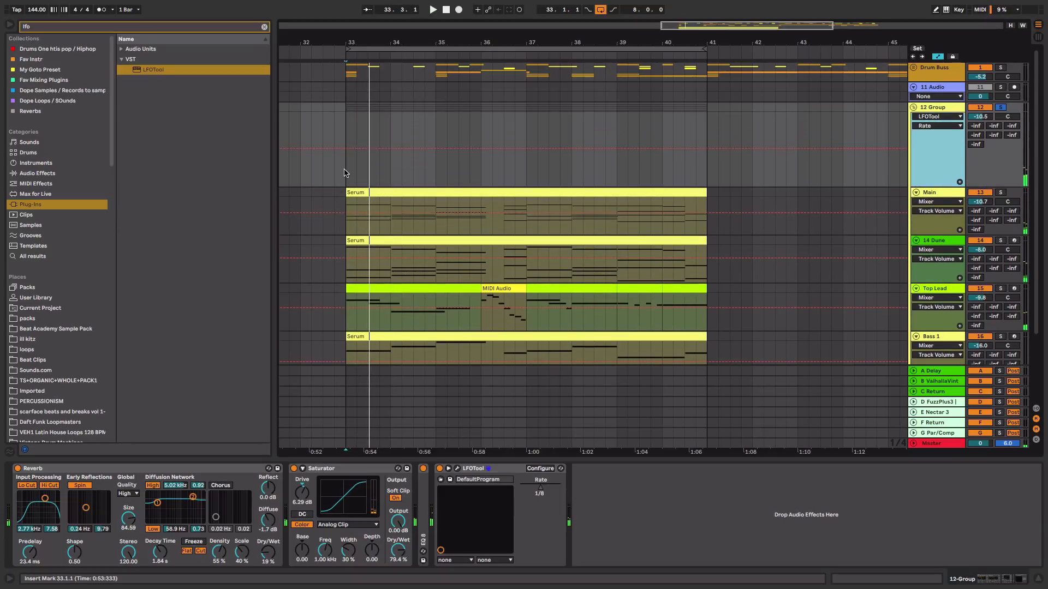
drag(344, 173, 356, 145)
key(space)
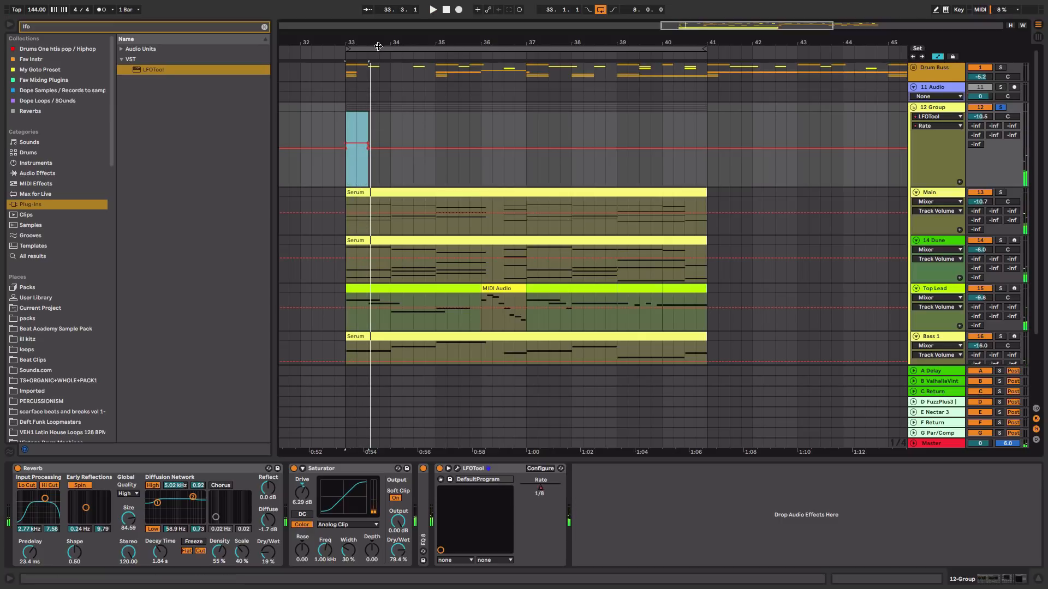
Lower the LFOTool Rate automation to 0.30 between bar 33.3 and bar 34.1, and play it back
drag(373, 45, 373, 61)
mouse_move(348, 158)
mouse_down()
mouse_move(361, 161)
mouse_move(355, 152)
mouse_up()
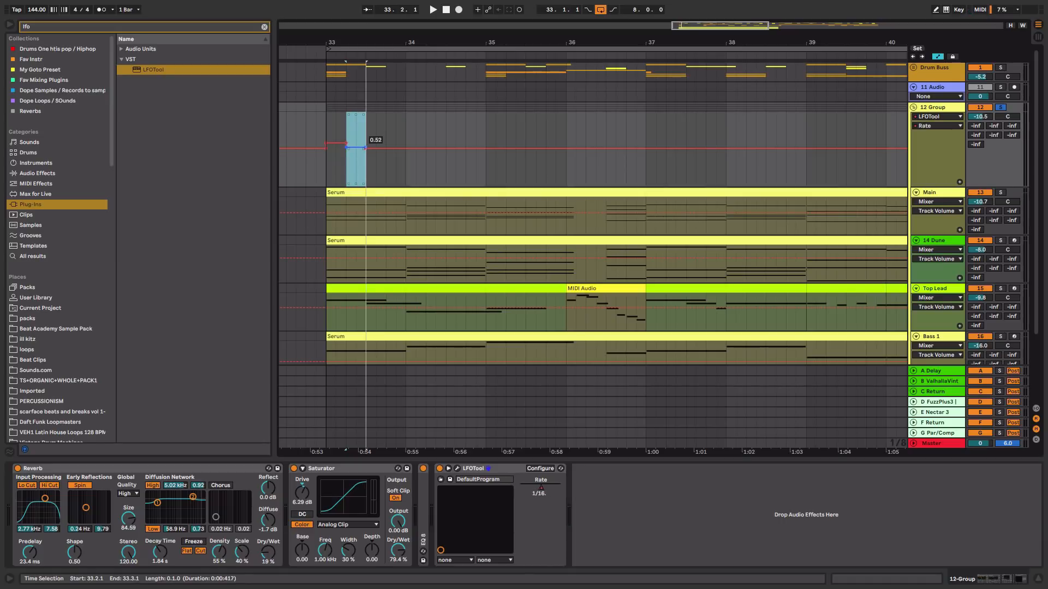
click(326, 171)
key(space)
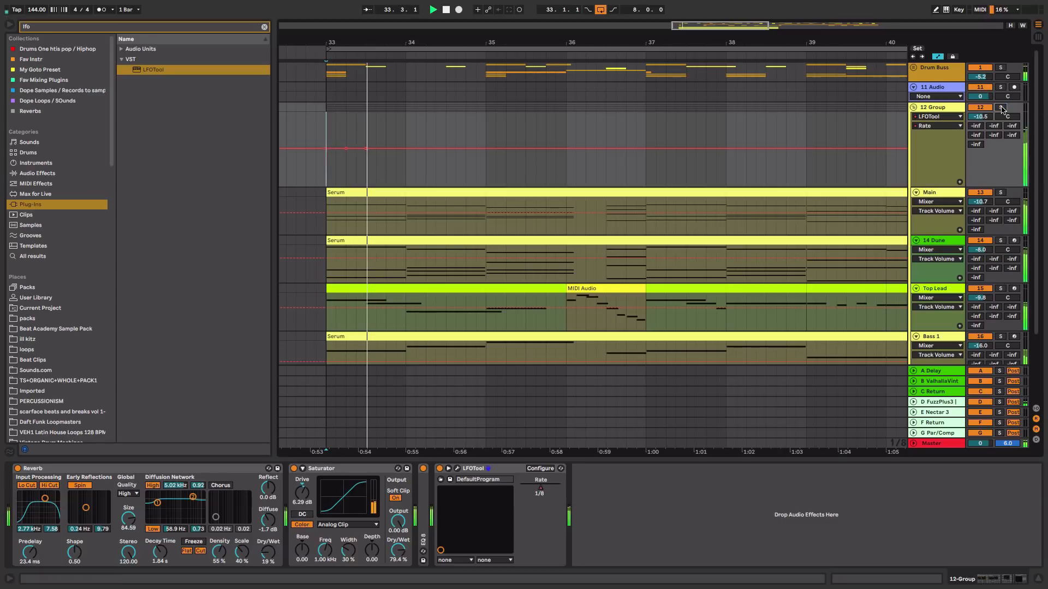
drag(367, 167, 381, 186)
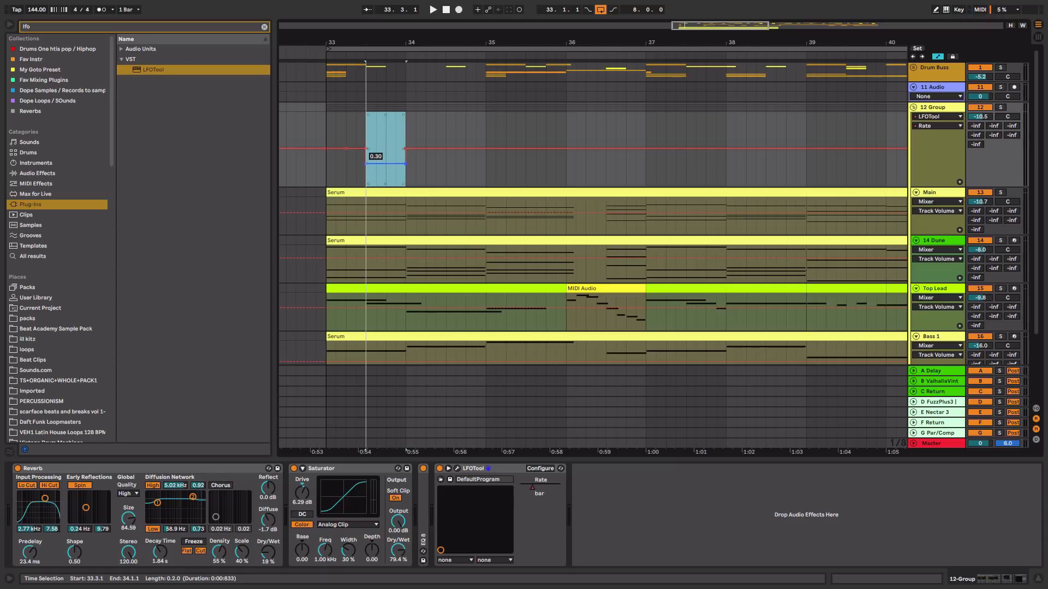
click(329, 171)
key(space)
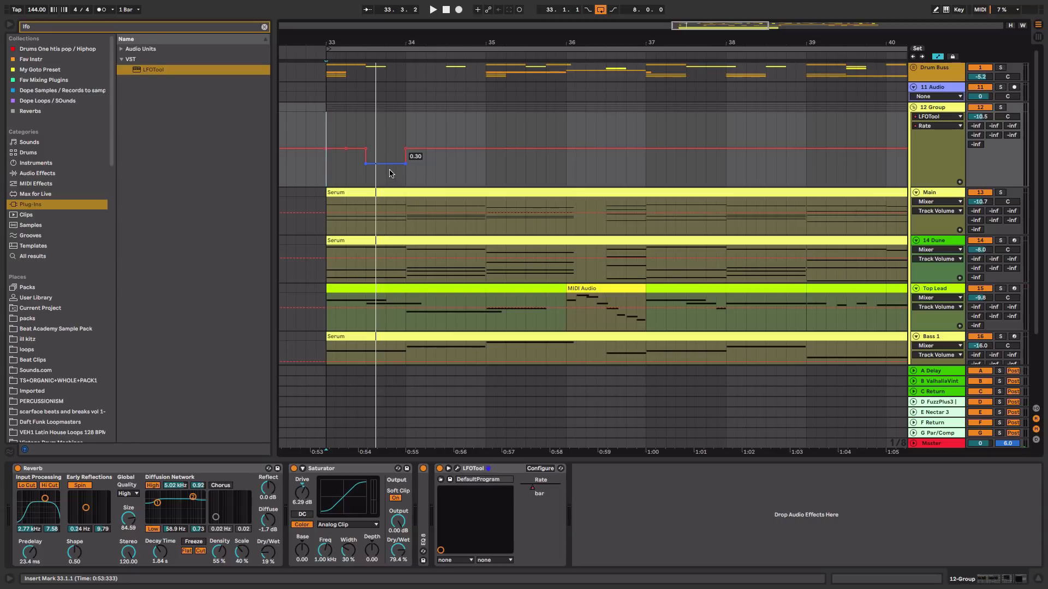
Raise the lowered LFOTool Rate segment to about 0.51 and play the section back
drag(389, 170, 390, 160)
key(space)
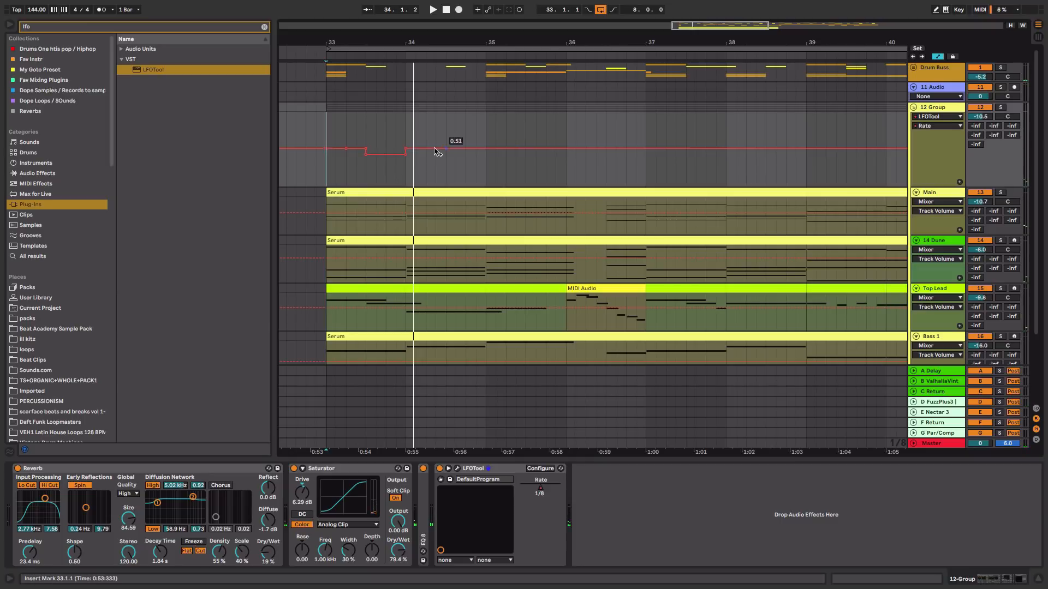
Add a Utility device to the end of the 12 Group's effect chain and resume playback
click(264, 27)
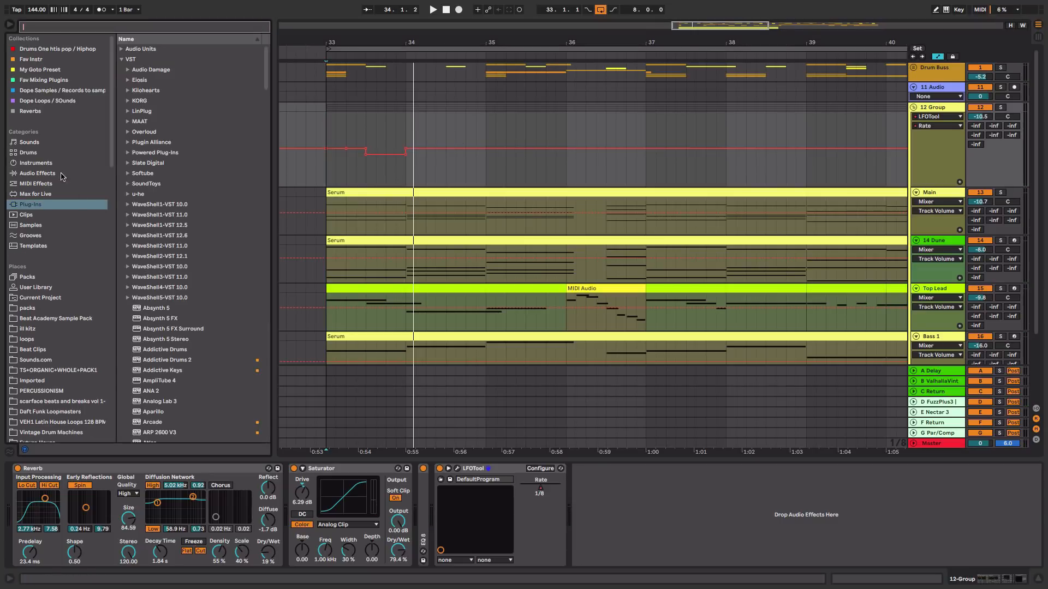
click(56, 173)
click(120, 122)
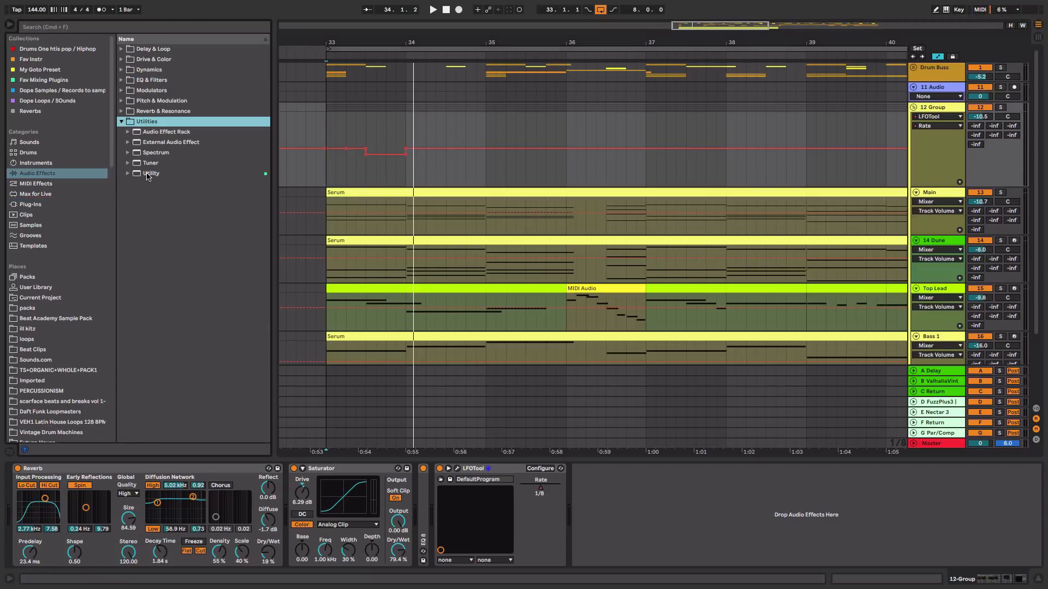
drag(147, 175, 665, 500)
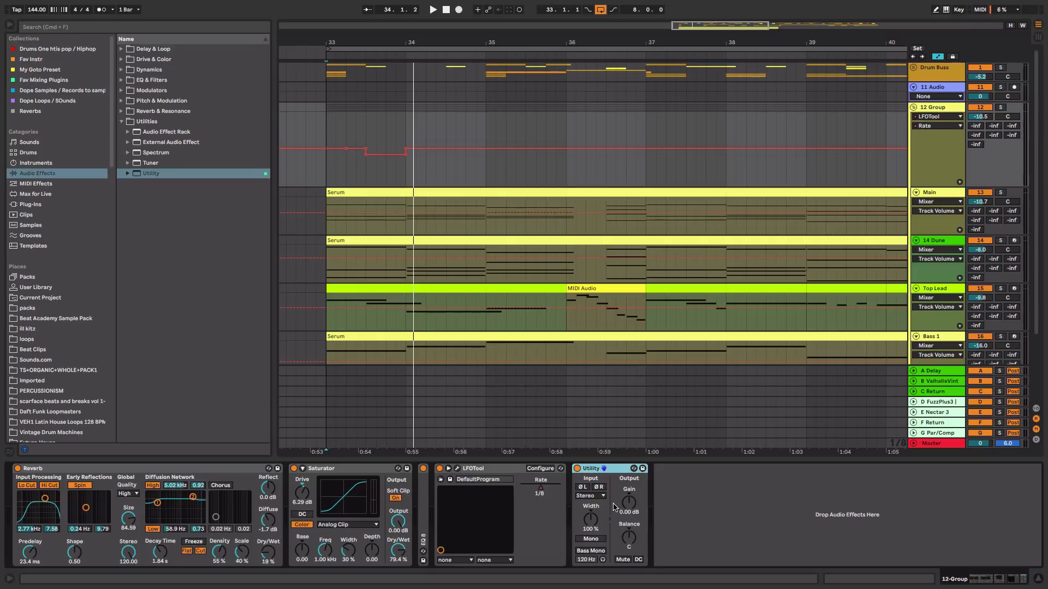
key(space)
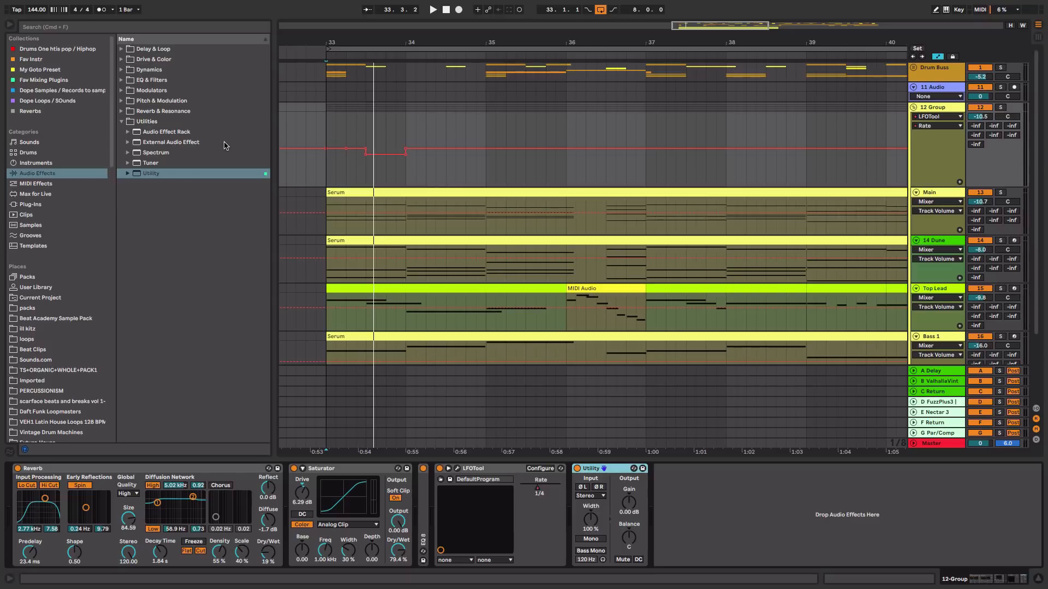
Search the browser for tape and insert the kHs Tape Stop plug-in on the 12 Group after LFOTool
key(super+f)
text(tape)
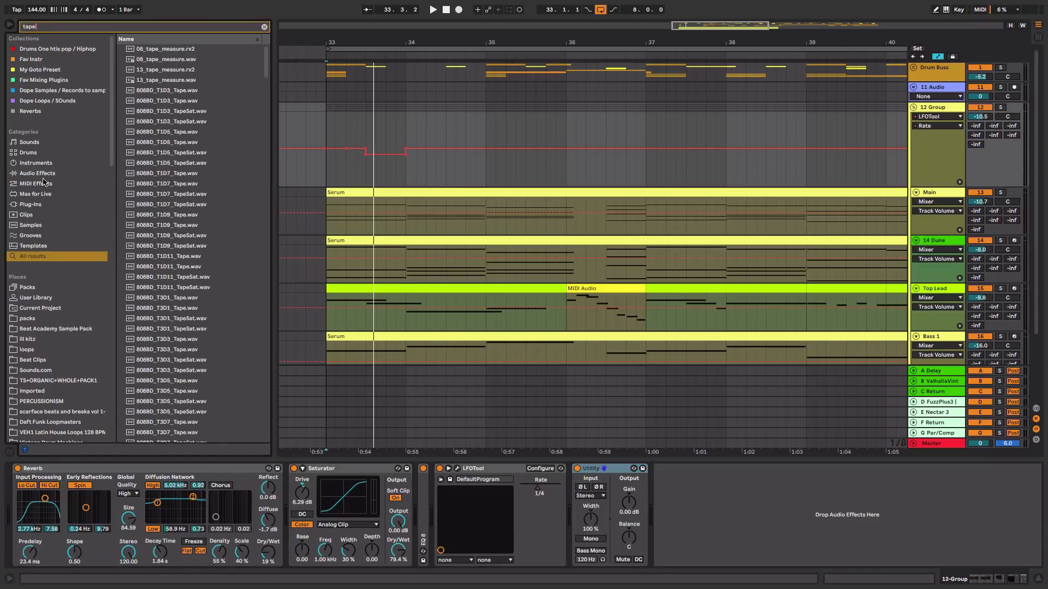
click(48, 205)
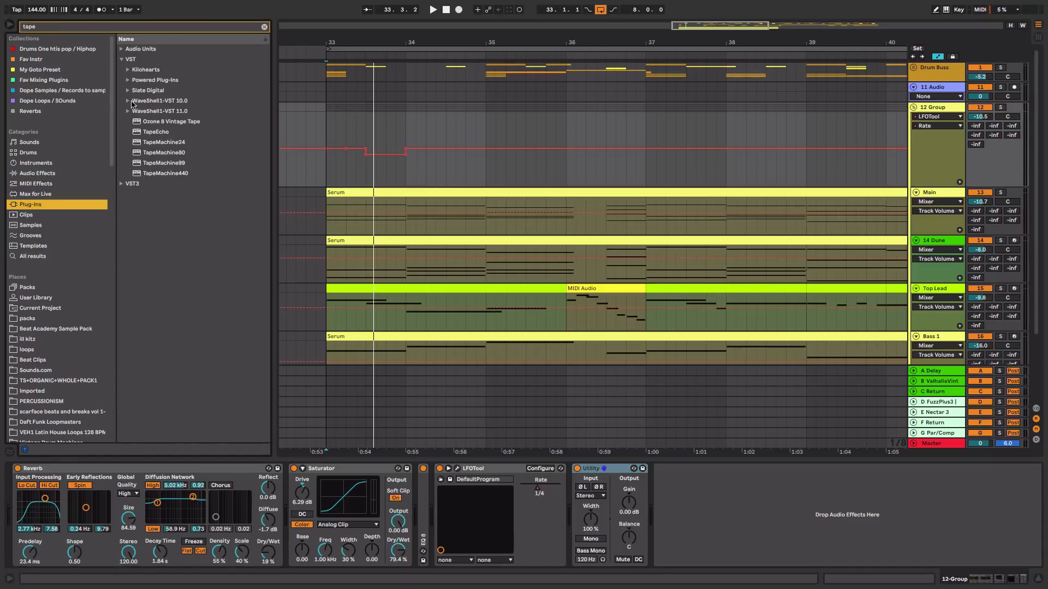
click(129, 71)
drag(143, 81, 567, 510)
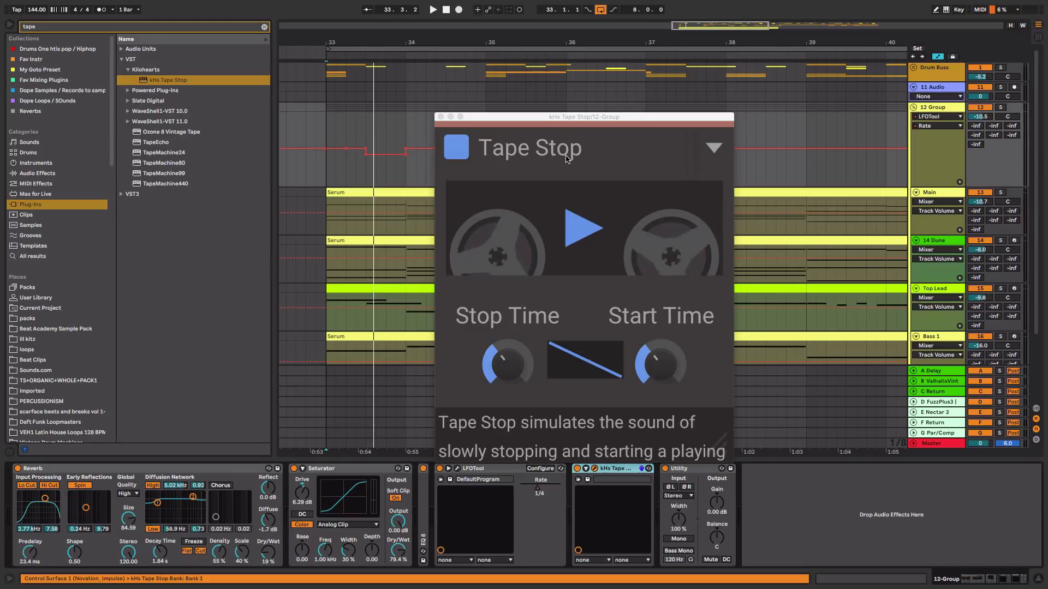
Shrink the Tape Stop window and draw its Play automation switching the tape off between about bar 33.3 and 34.1
drag(719, 447, 561, 279)
key(space)
click(498, 178)
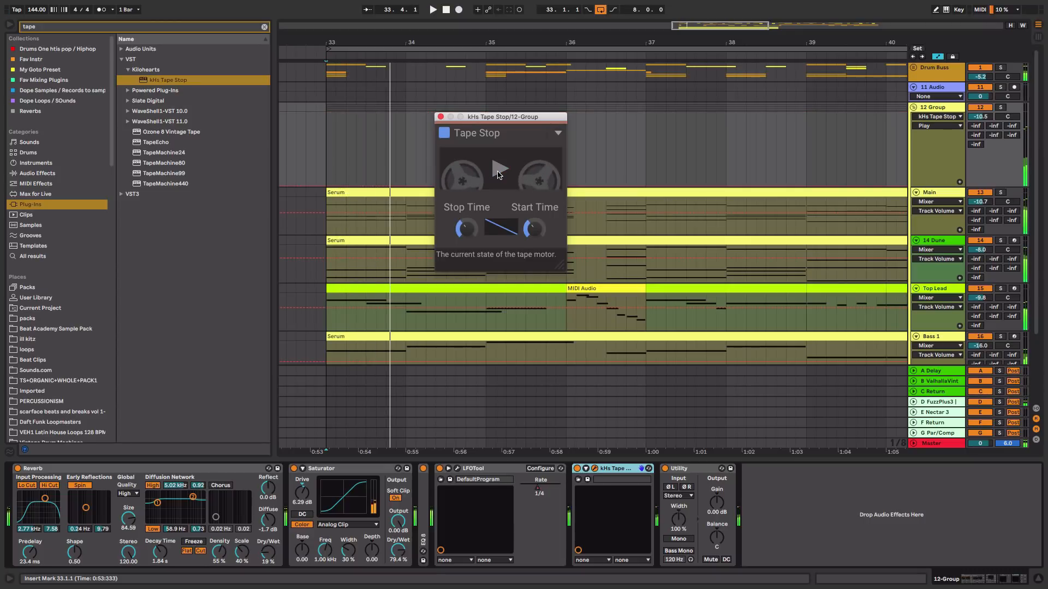
click(466, 228)
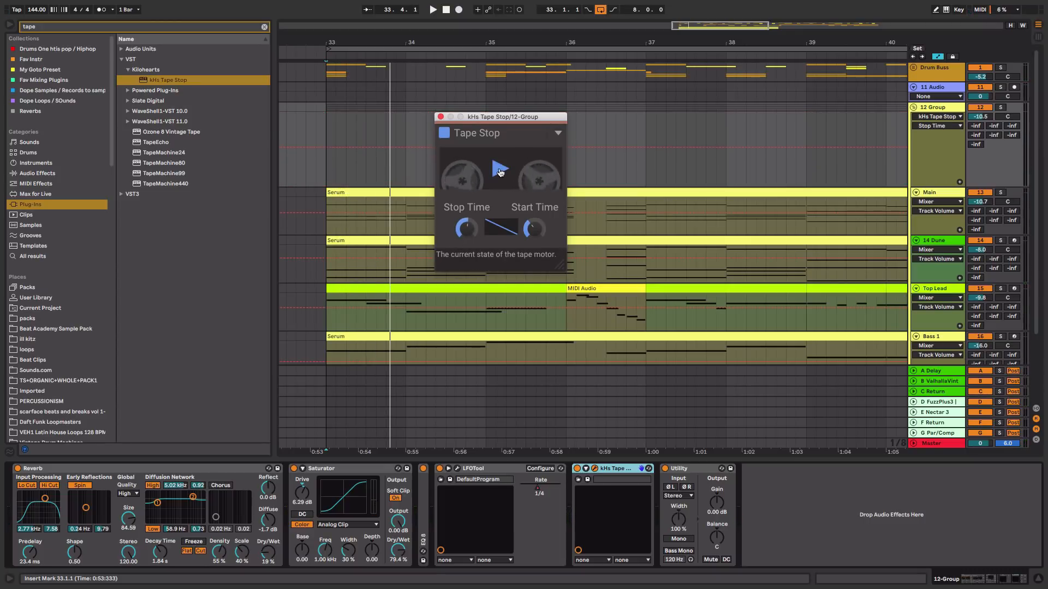
click(499, 173)
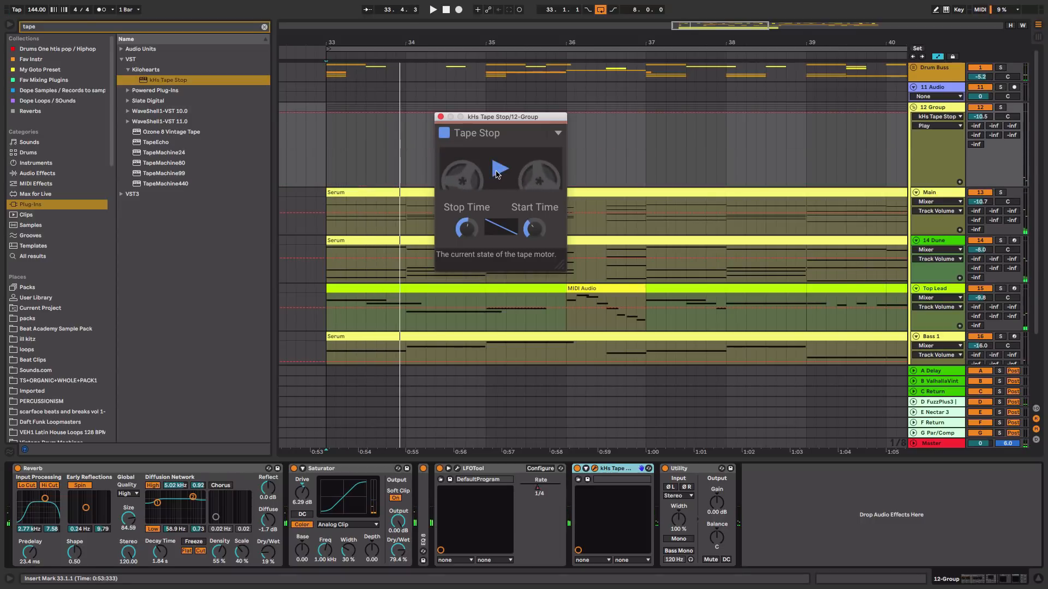
key(space)
key(space)
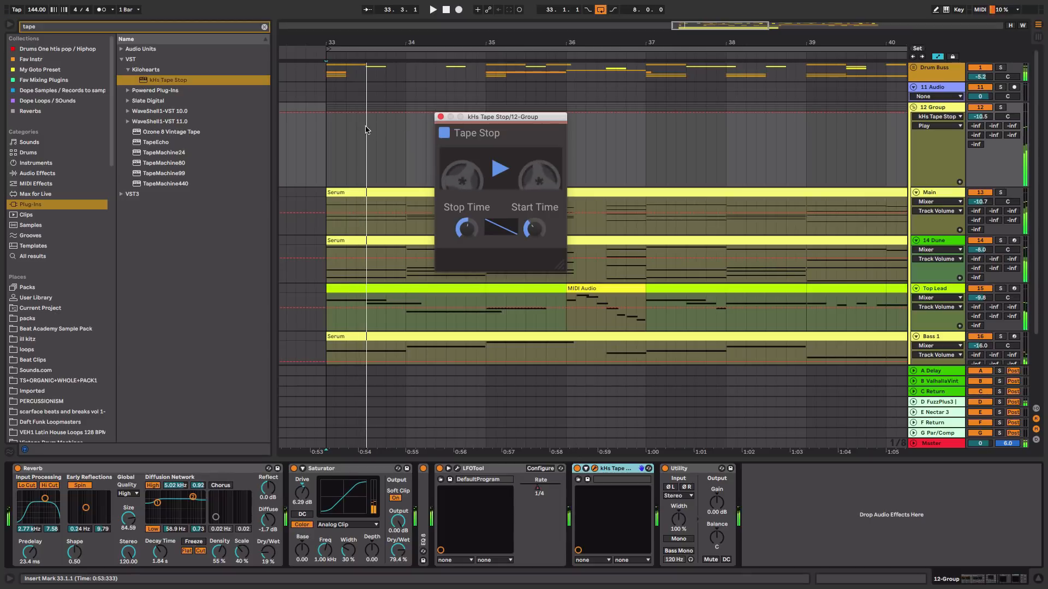
drag(365, 130, 383, 187)
click(327, 168)
Audition the tape stop effect with playback while checking its Stop Time, Start Time and curve controls
key(space)
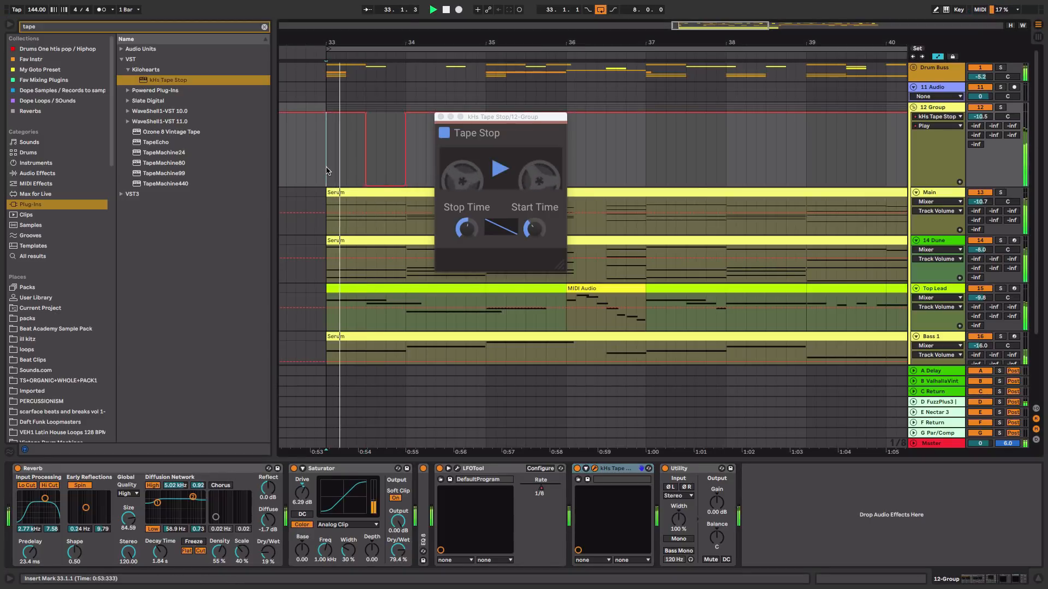
key(space)
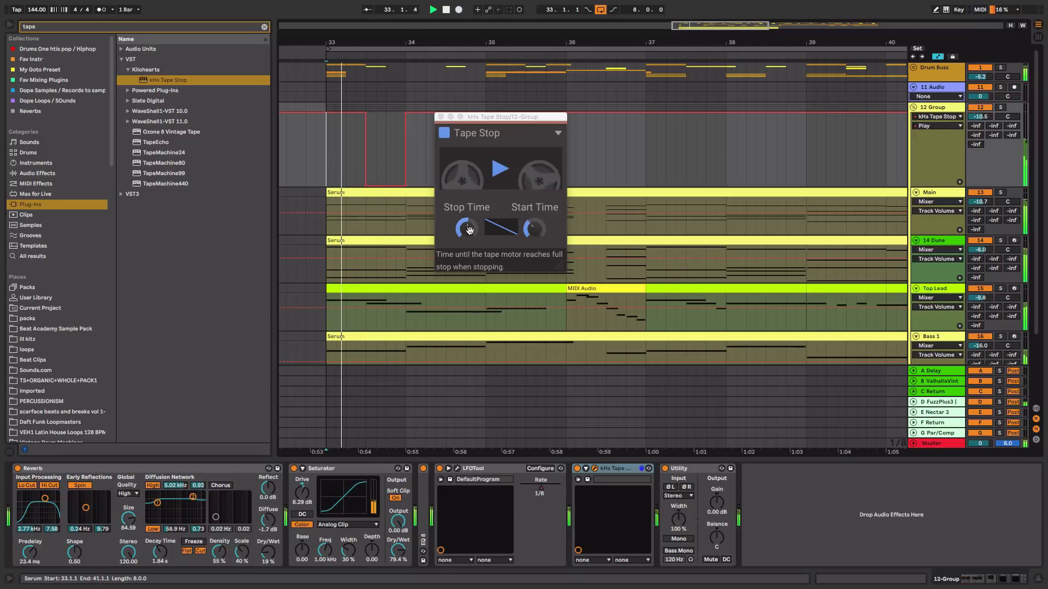
click(469, 229)
key(space)
key(space)
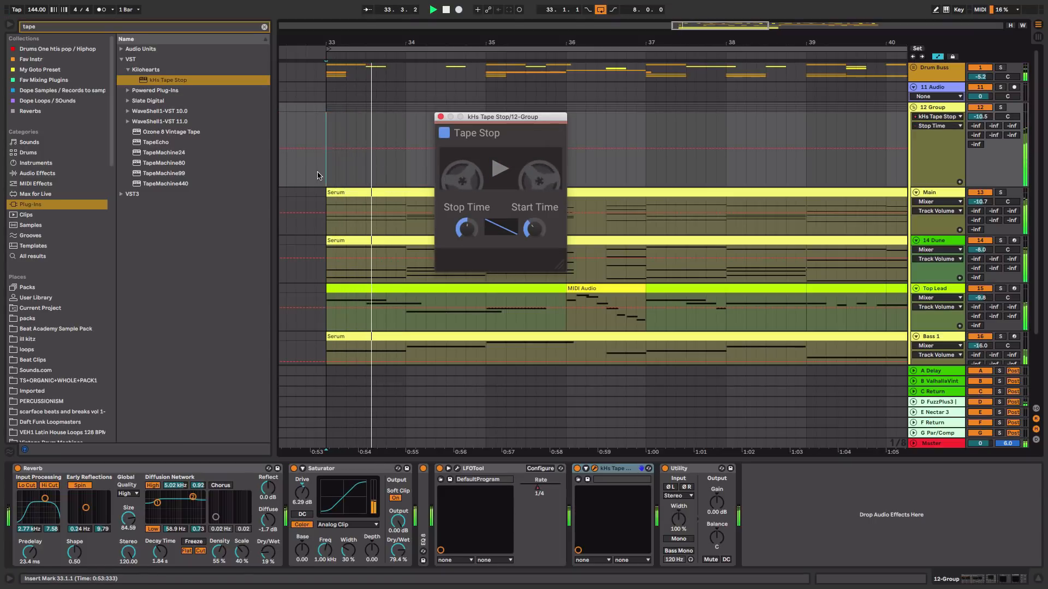
key(space)
key(space)
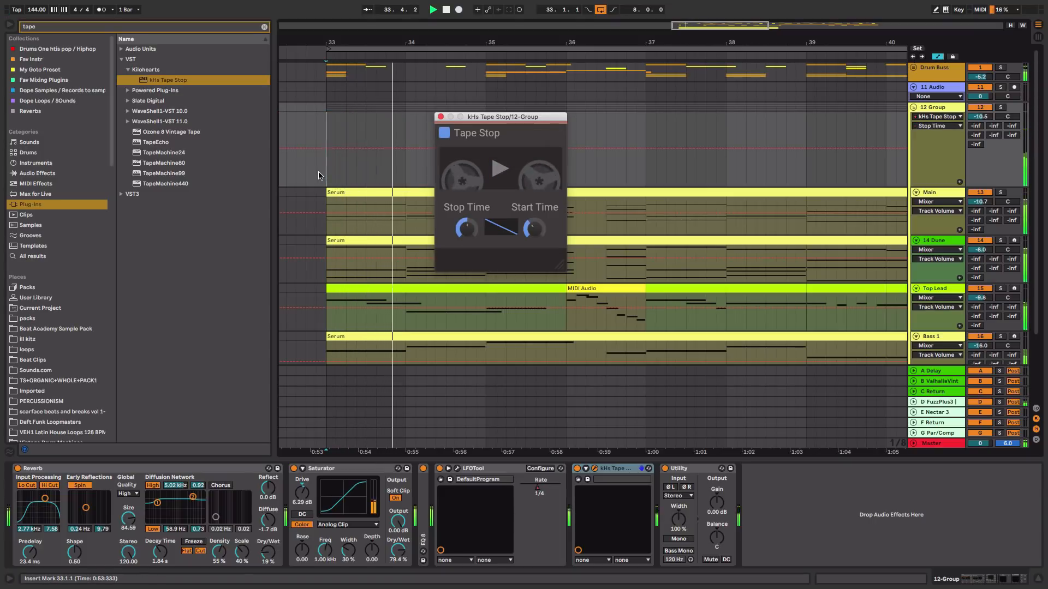
click(535, 228)
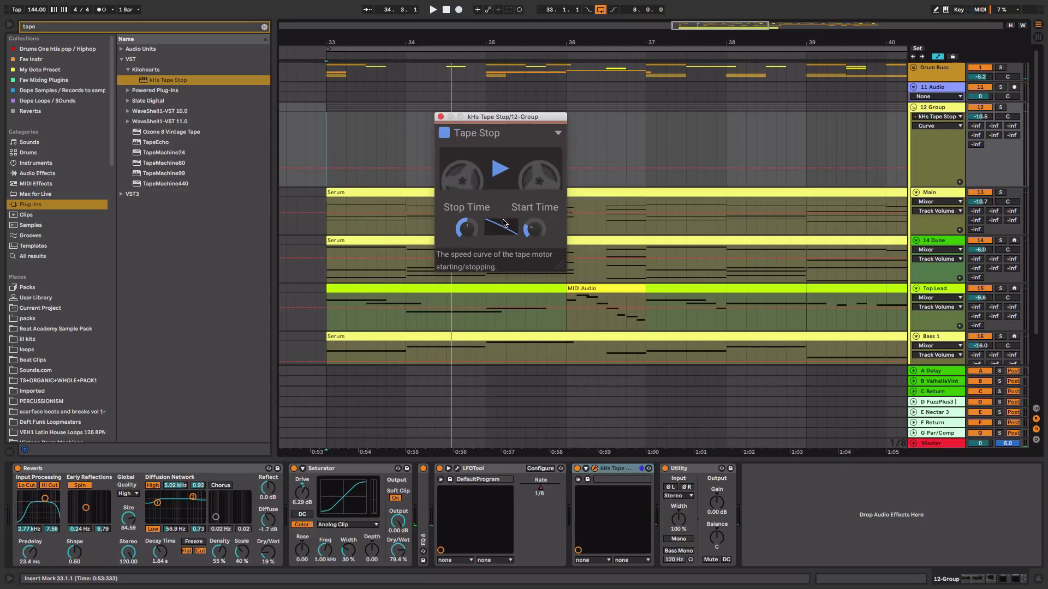
key(space)
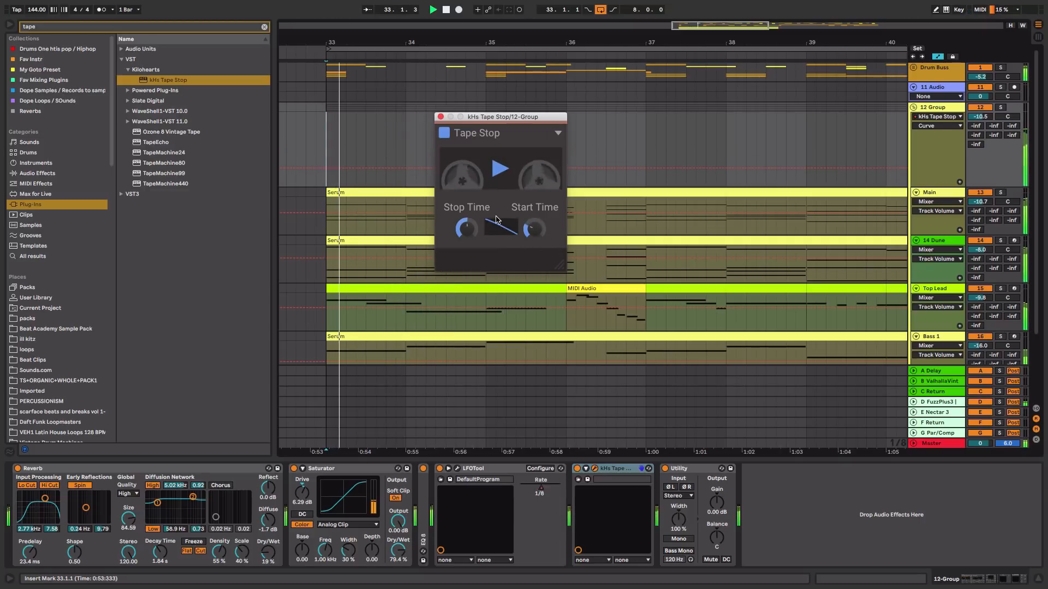
key(space)
click(498, 171)
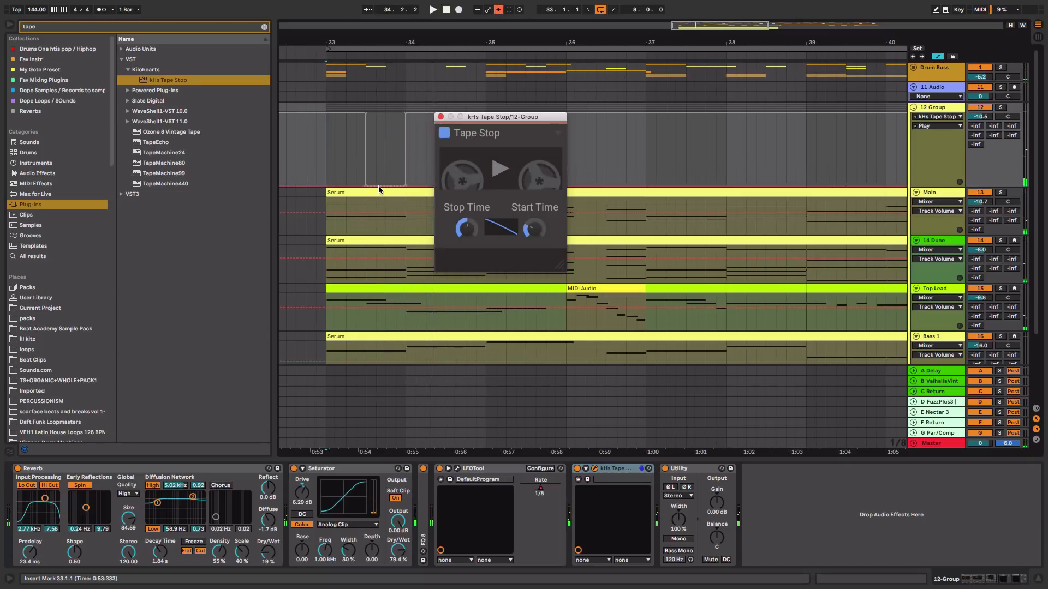
Re-enable arrangement automation and shift the Play automation's off section to about bar 33.3 through just before bar 34
scroll(371, 126, up, 4)
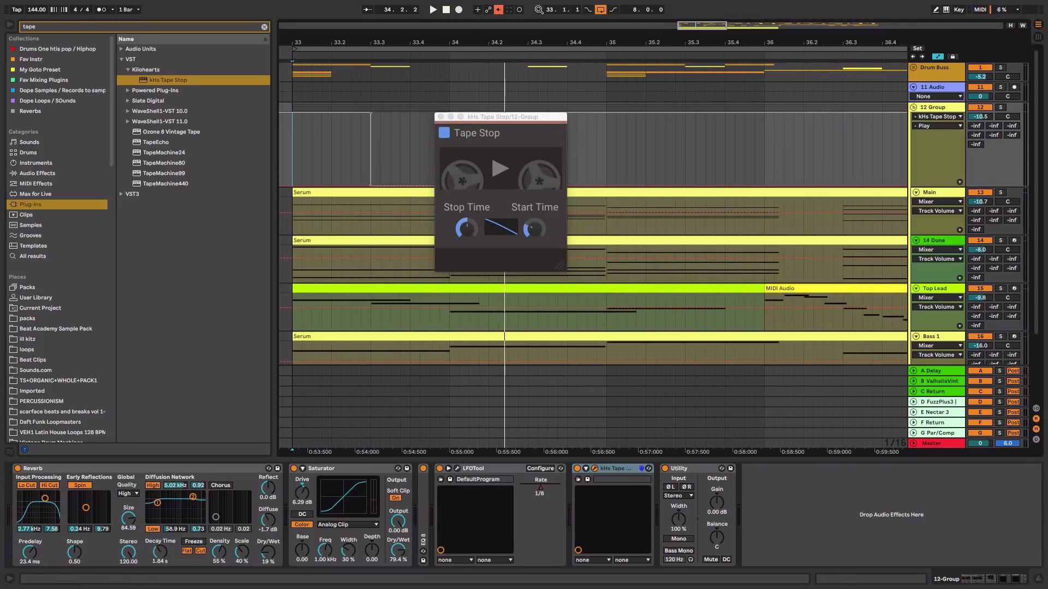
click(500, 10)
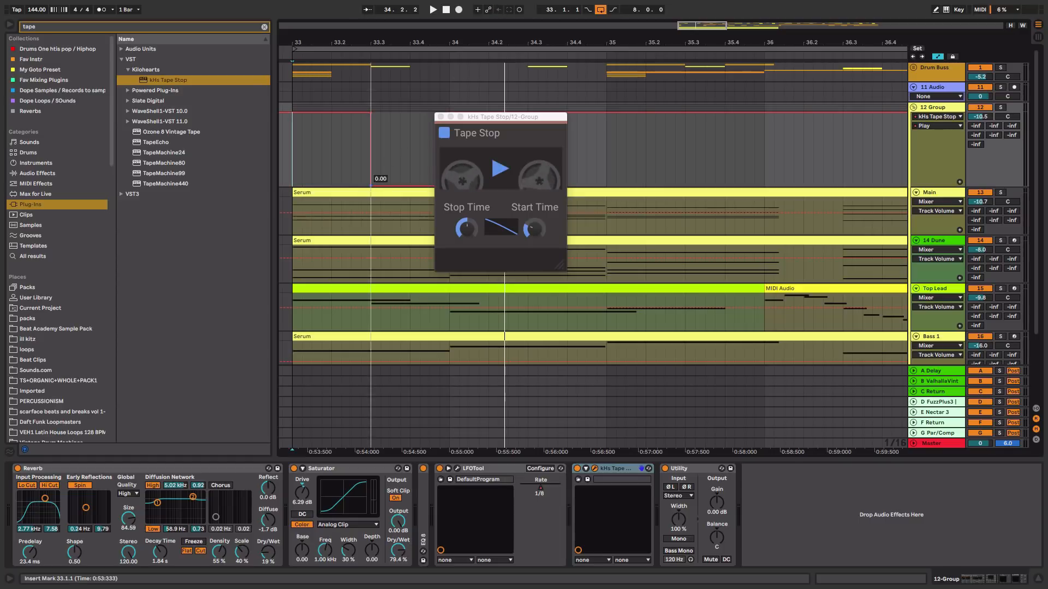
drag(371, 186, 380, 186)
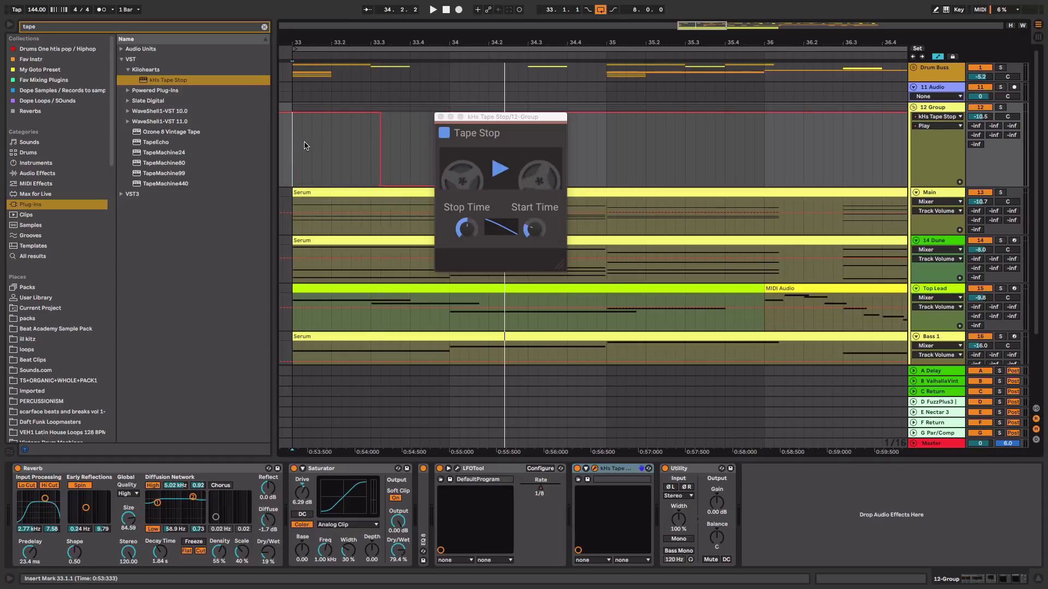
key(space)
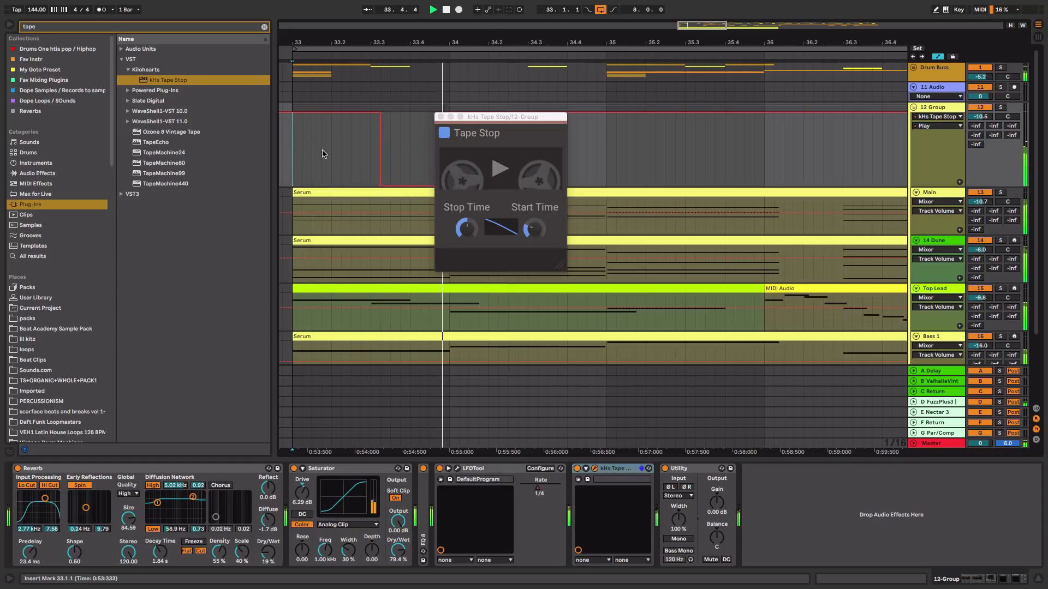
drag(473, 119, 642, 142)
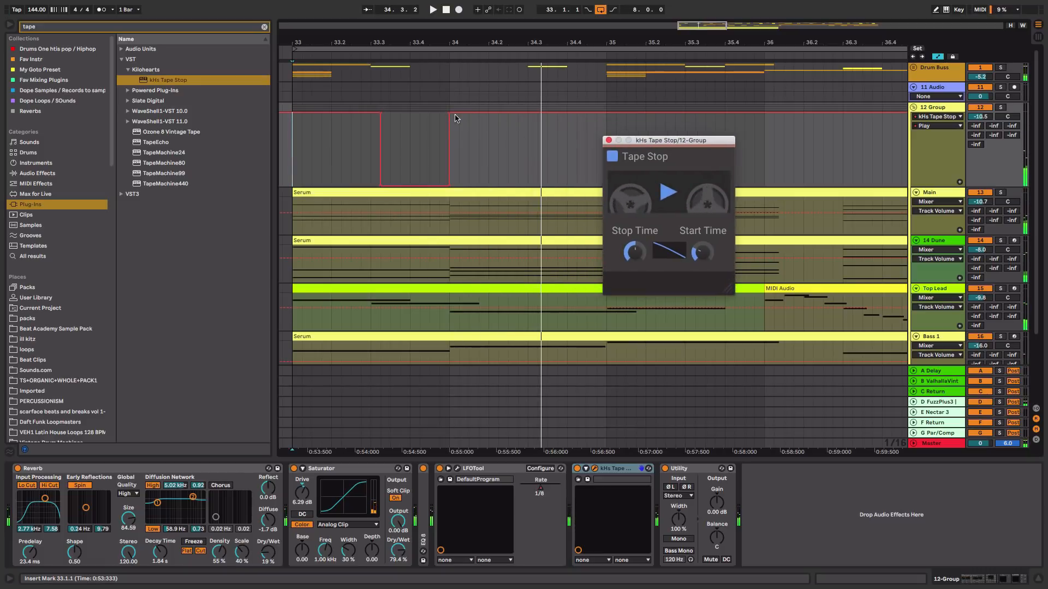
drag(449, 113, 439, 185)
key(space)
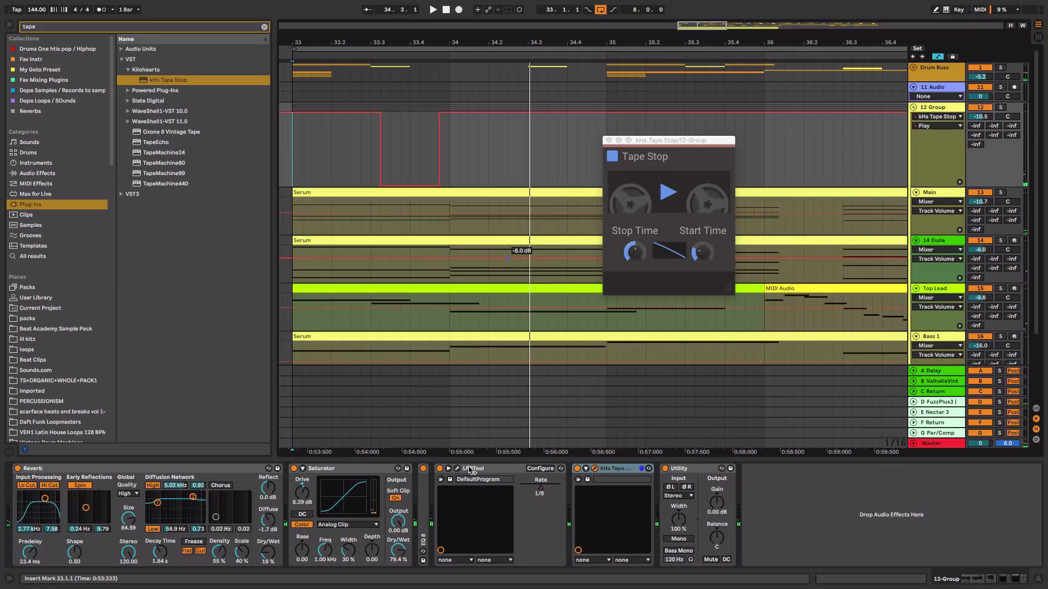
Show the LFOTool Rate automation and lower it to 0.42 from bar 34.1 to 34.3, then play back
right_click(540, 485)
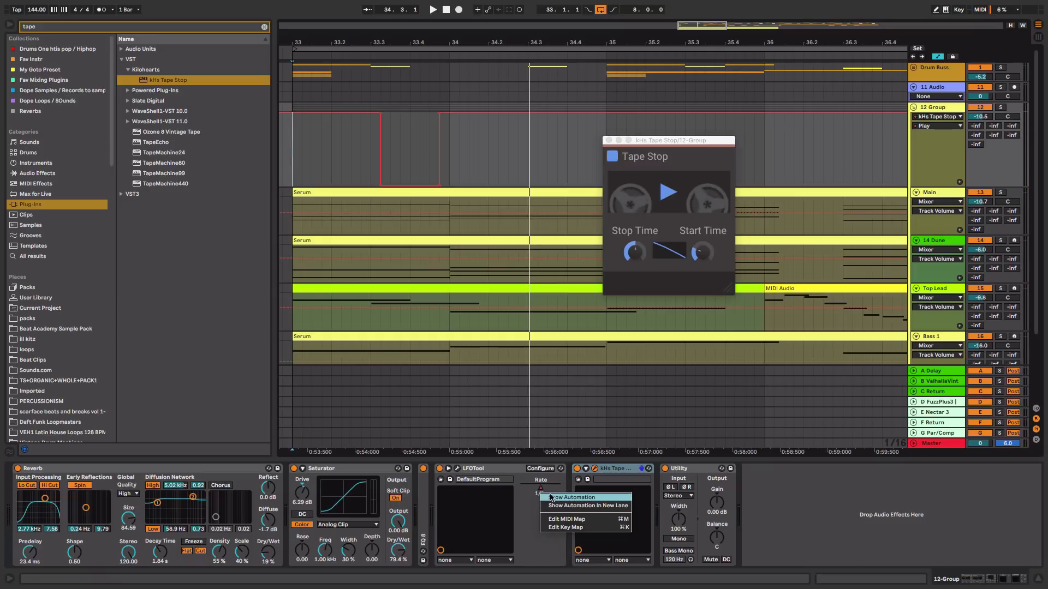
click(551, 498)
drag(461, 167, 496, 163)
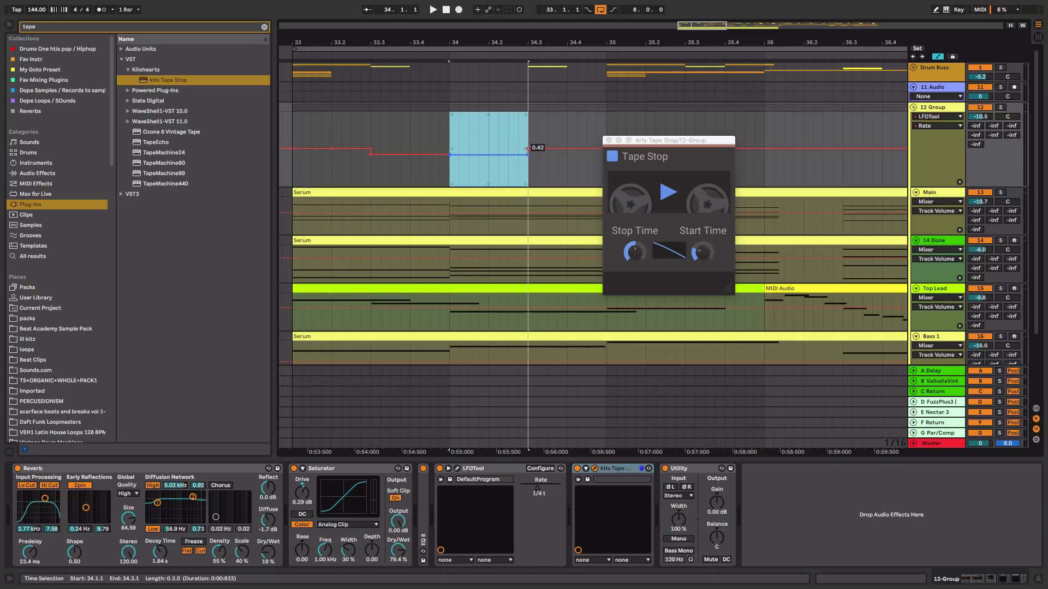
click(293, 172)
key(space)
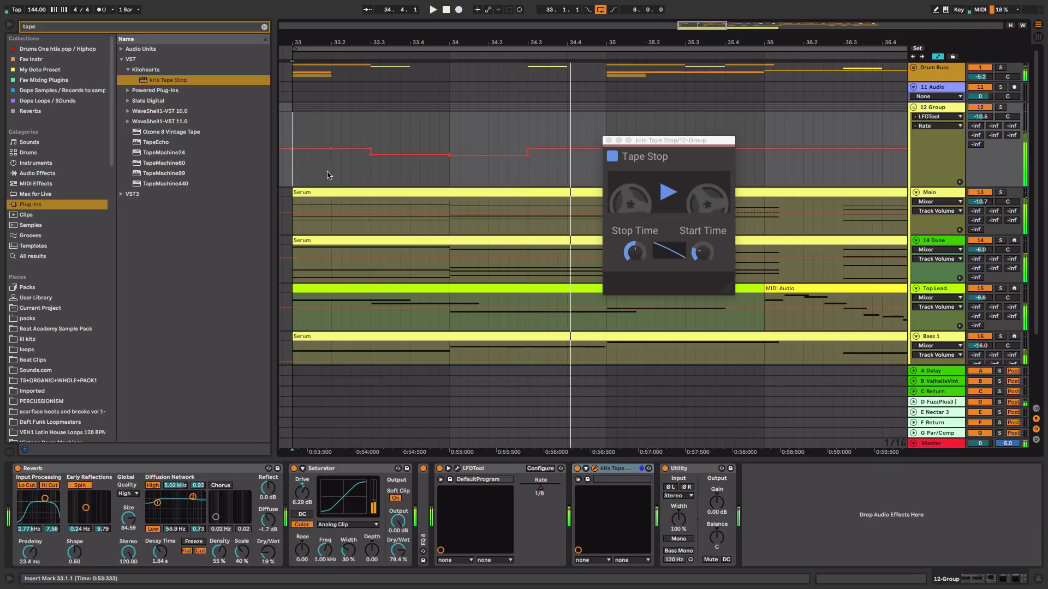
key(space)
Automate the Utility's Mute to silence the group from bar 34.3 to bar 35.1 and play it back
click(528, 180)
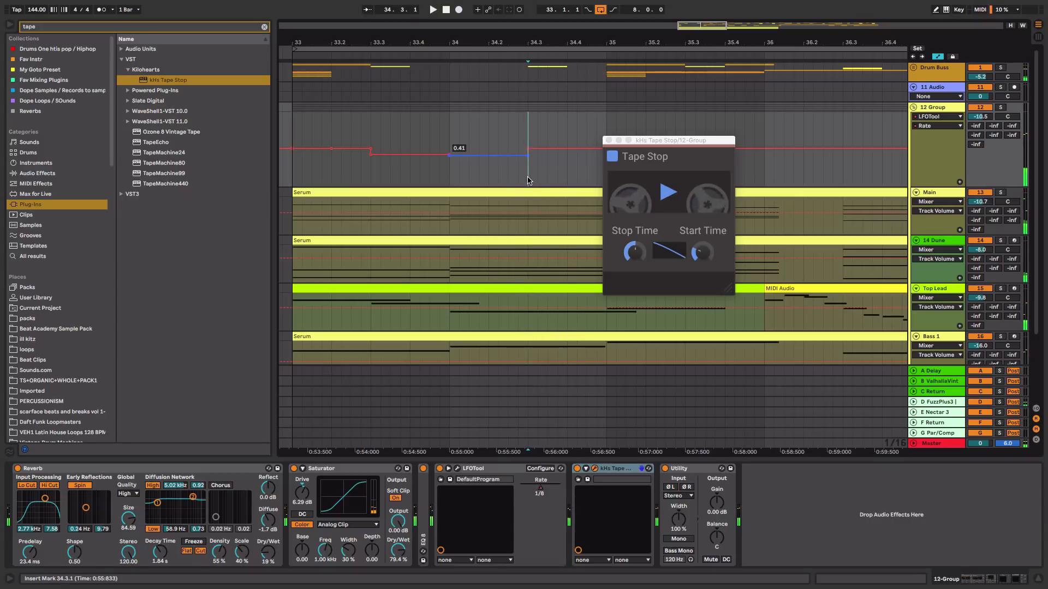
right_click(711, 559)
click(741, 522)
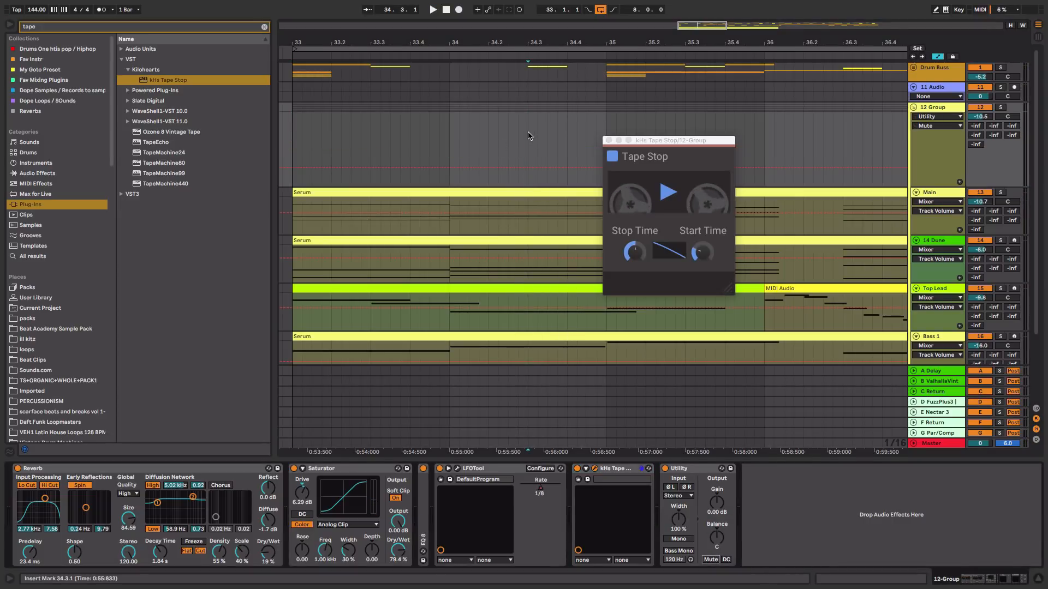
drag(529, 136, 594, 137)
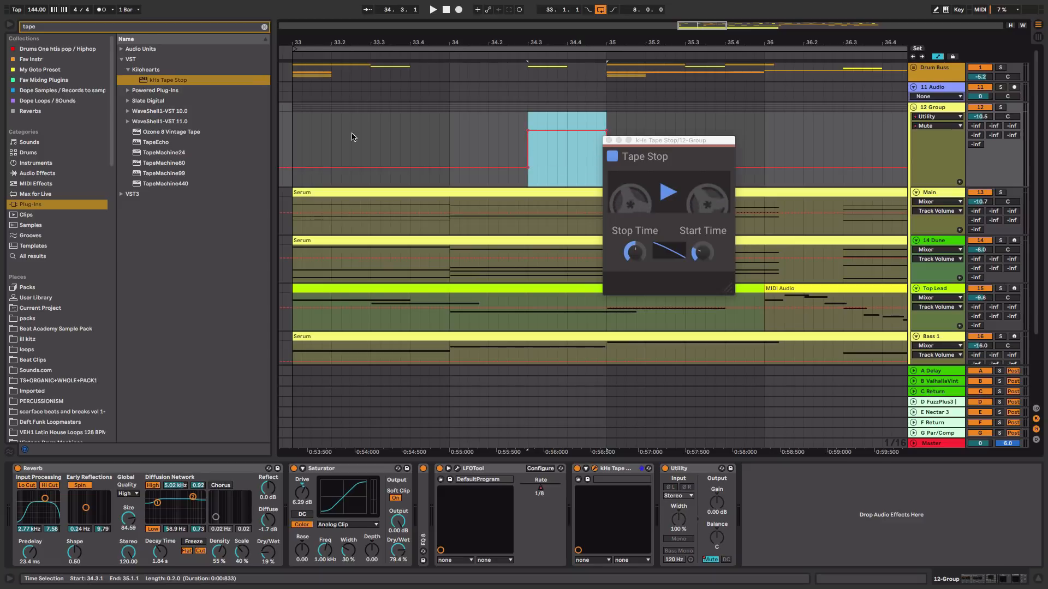
click(292, 144)
key(space)
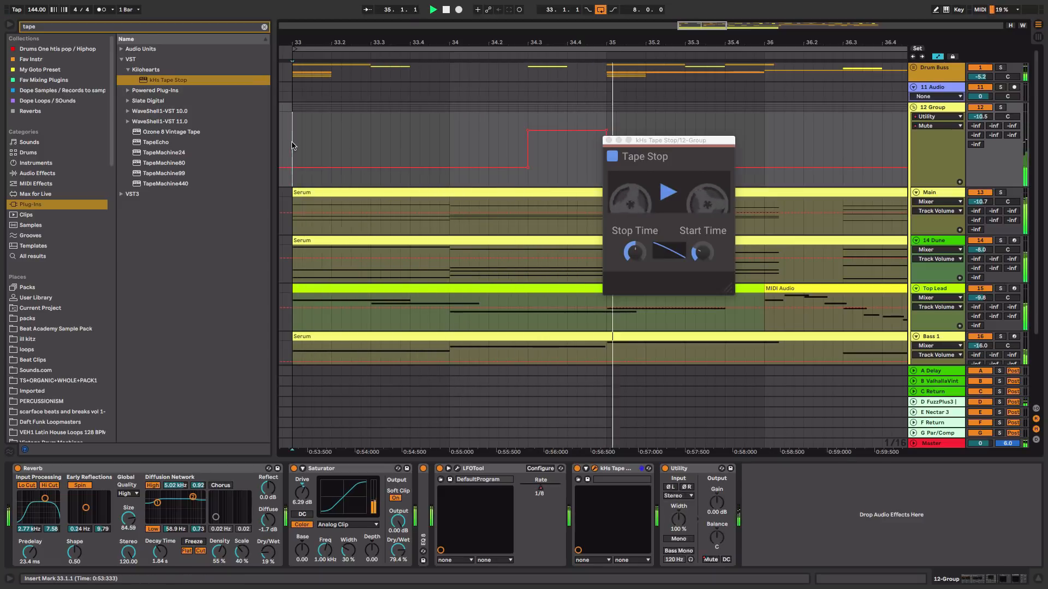
key(space)
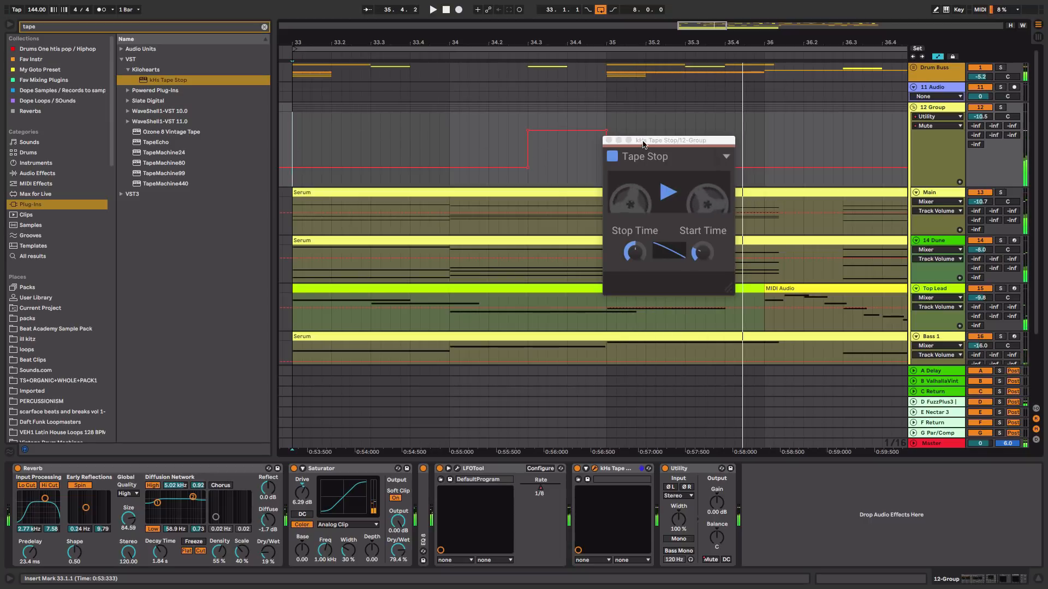
Move the Tape Stop window aside and bring the LFOTool Rate automation back into the lane
drag(671, 140, 899, 302)
right_click(539, 491)
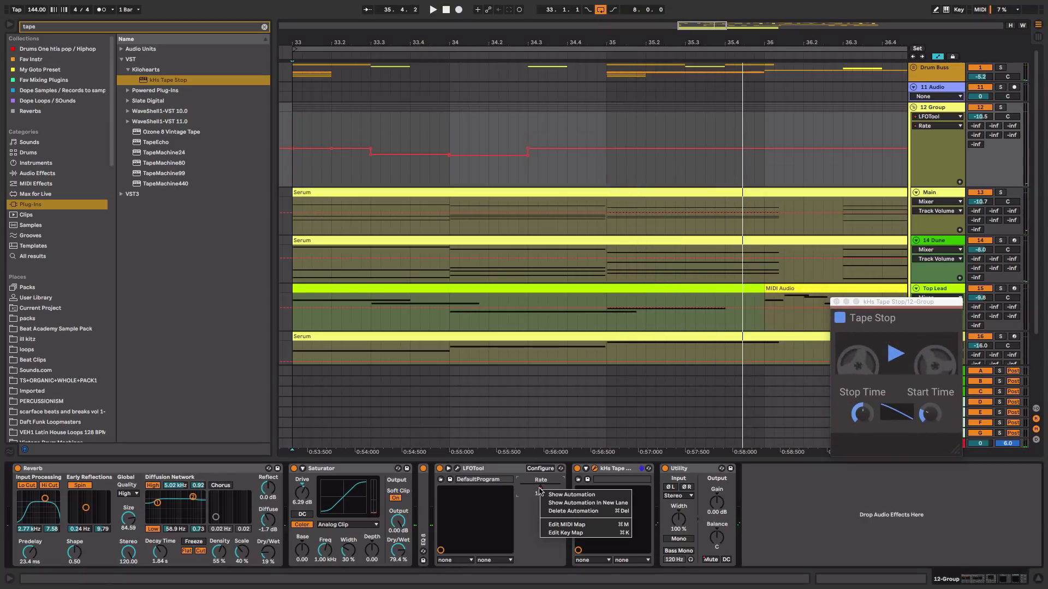
click(646, 171)
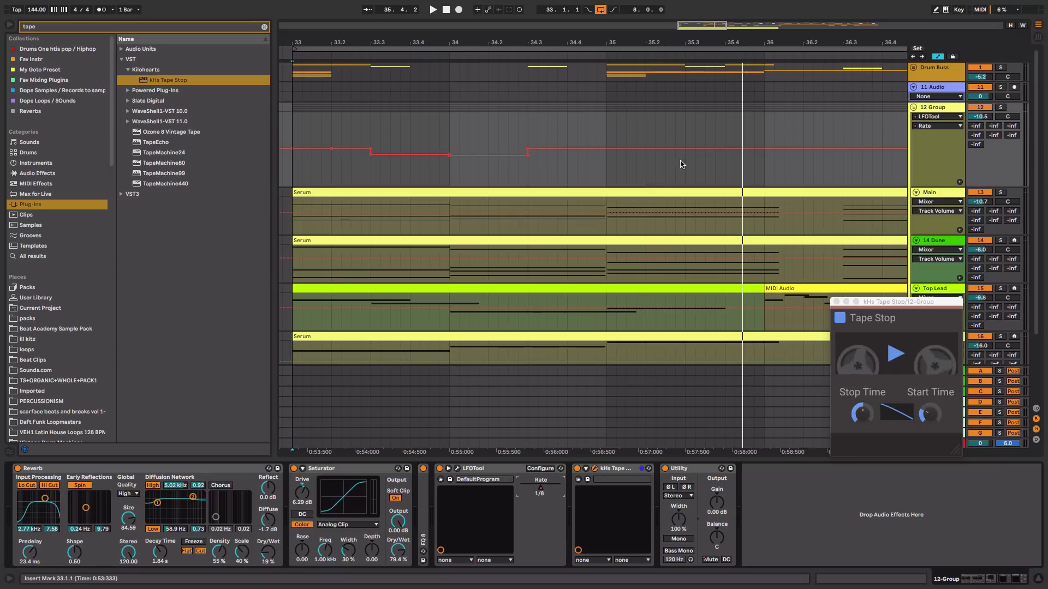
Lower the LFOTool Rate automation to about 0.52 between bar 35.2 and bar 35.3 and play it back
drag(680, 163, 637, 147)
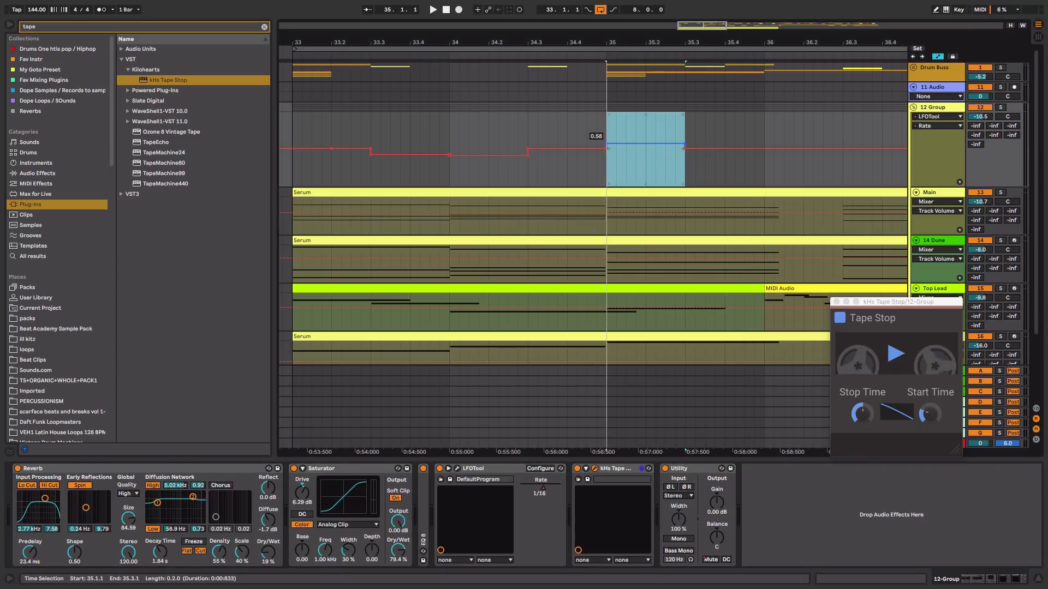
key(space)
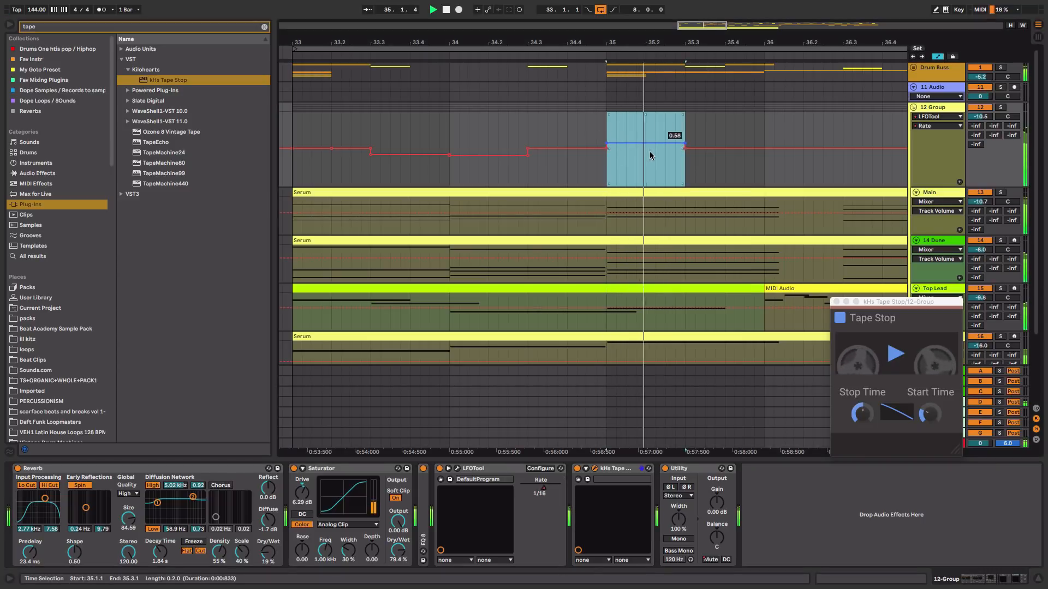
key(space)
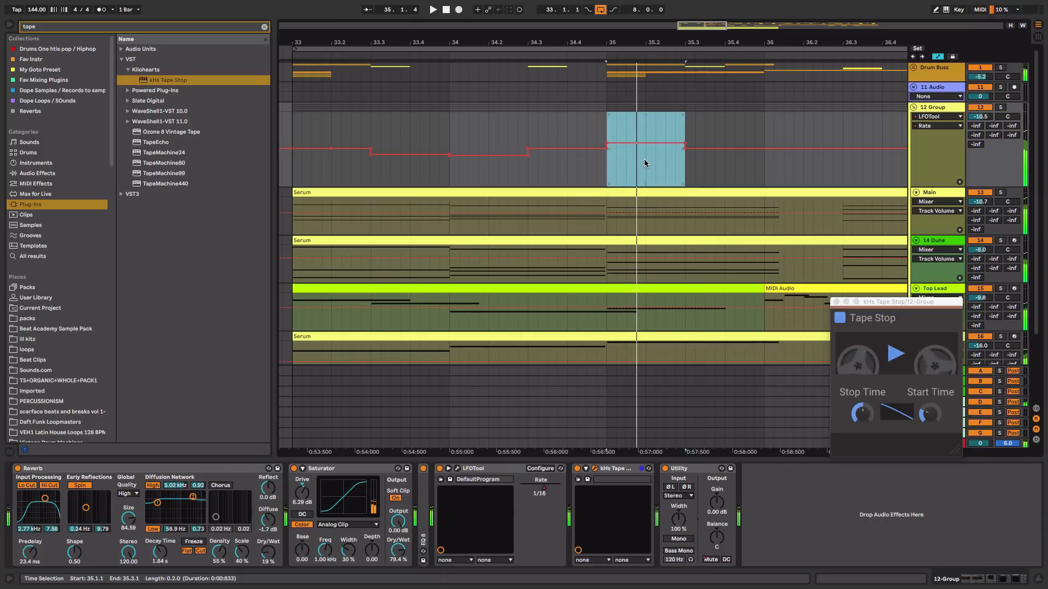
drag(645, 158, 672, 157)
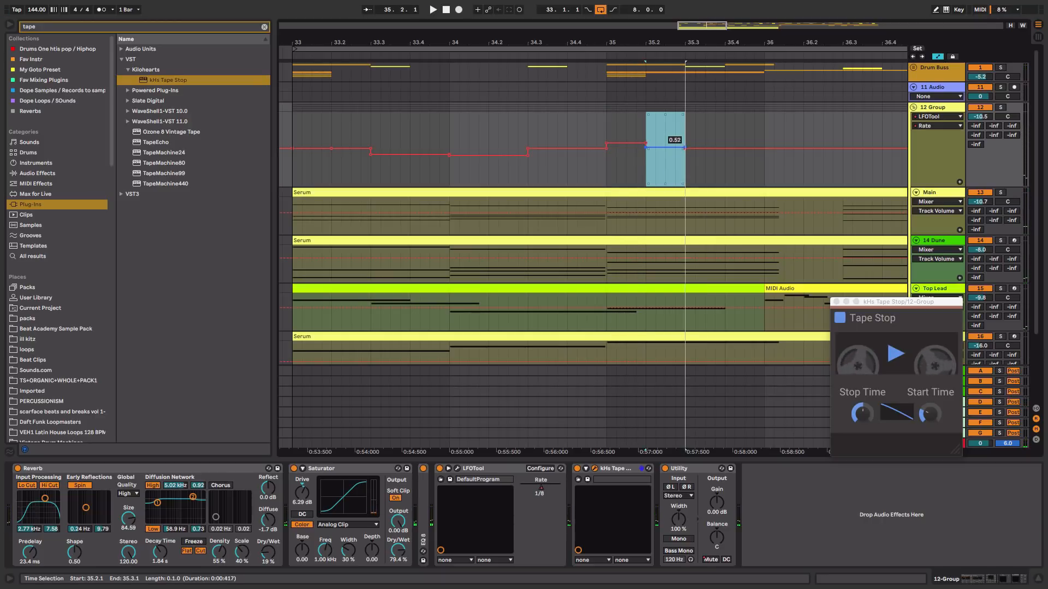
click(606, 164)
key(space)
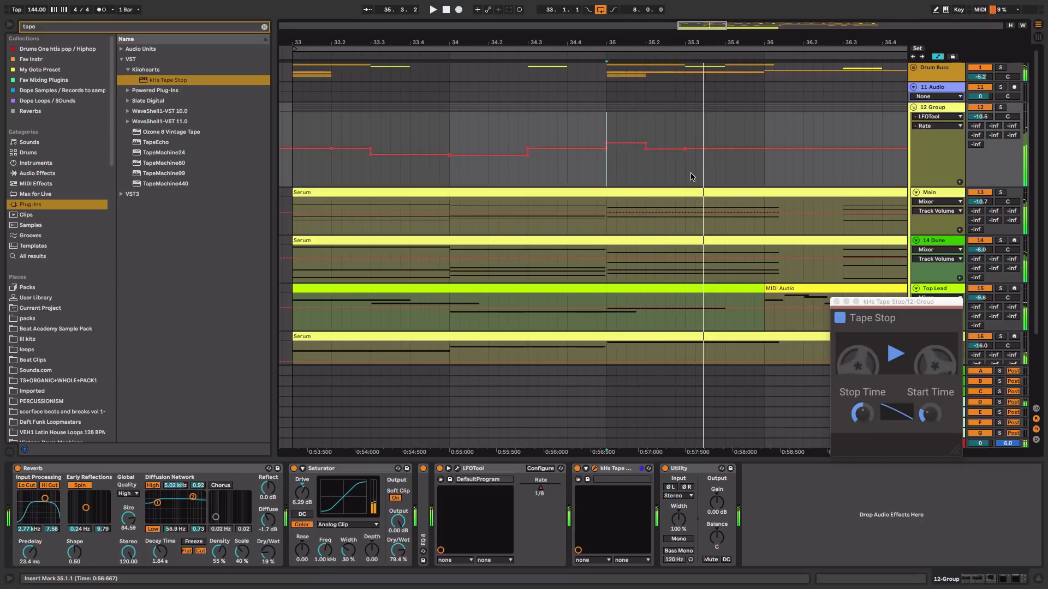
Hide the automation and delete the clip content on the synth tracks from bar 35.3 to bar 36
key(a)
key(space)
drag(685, 224, 780, 342)
key(Delete)
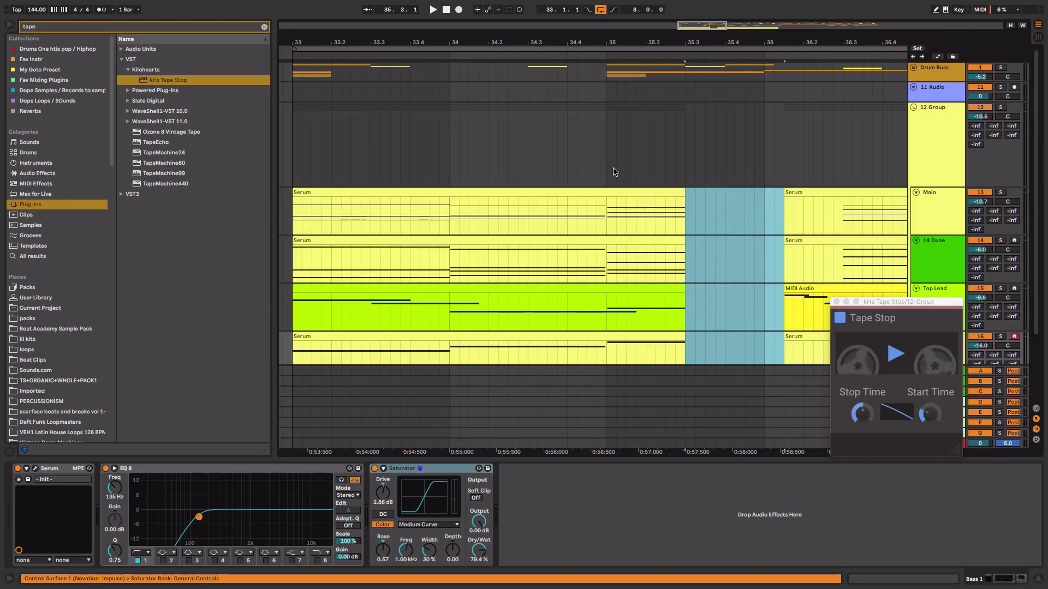
Play back the drop from bar 33 with the automation lanes shown again
click(607, 162)
key(space)
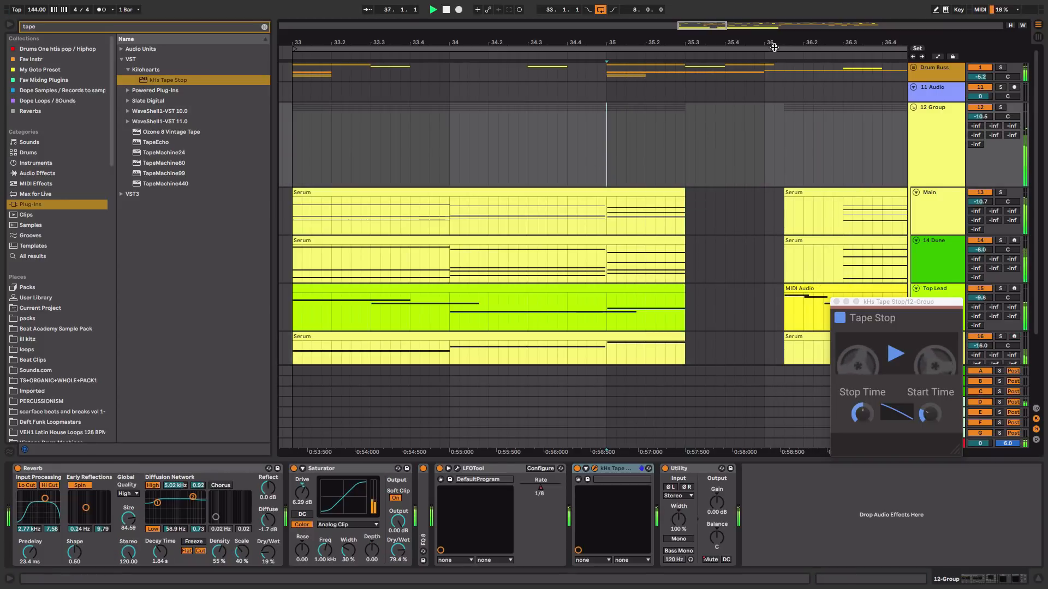
drag(774, 43, 774, 28)
key(a)
click(468, 177)
key(space)
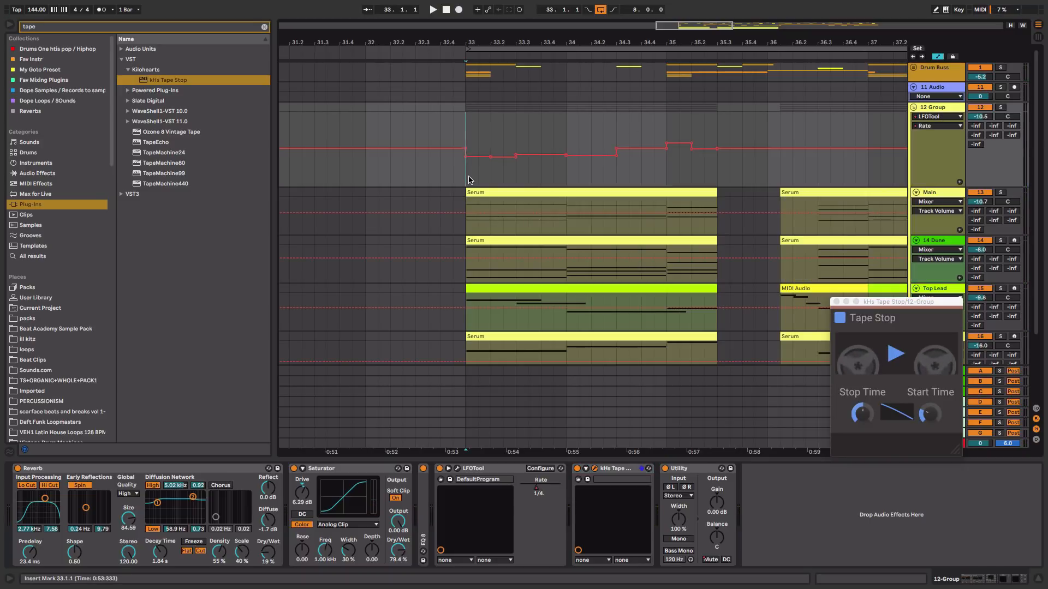
Switch to the mixer and collapse the LFOTool and Tape Stop devices on the 12 Group chain
key(Tab)
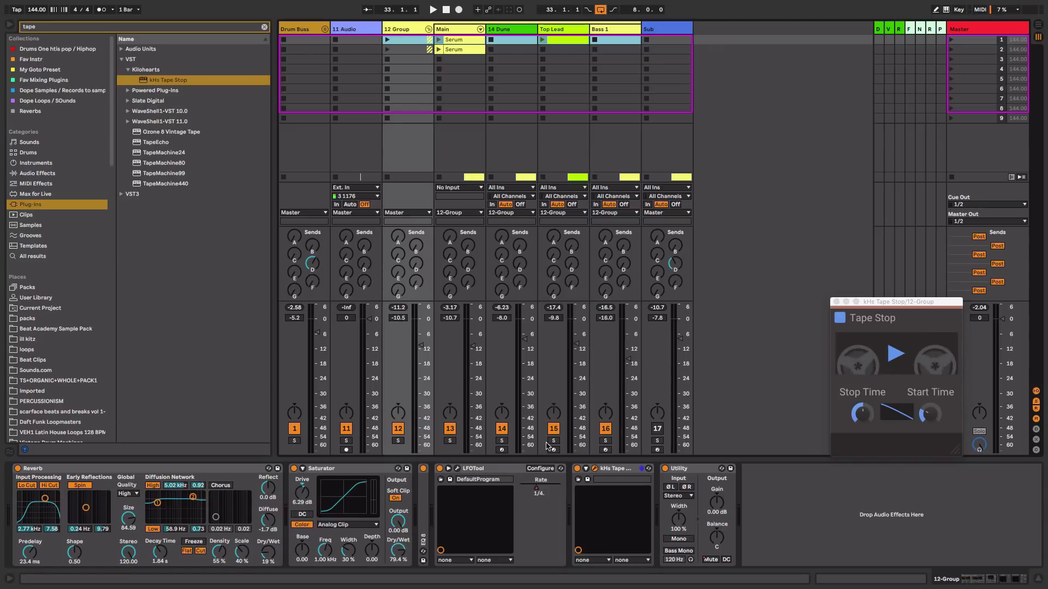
double_click(507, 468)
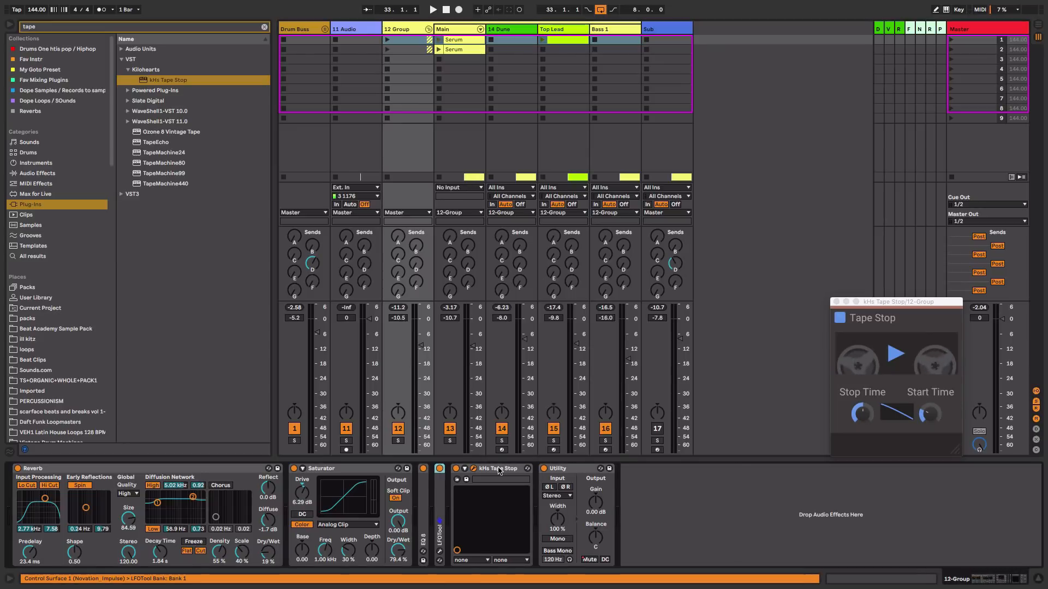
double_click(498, 469)
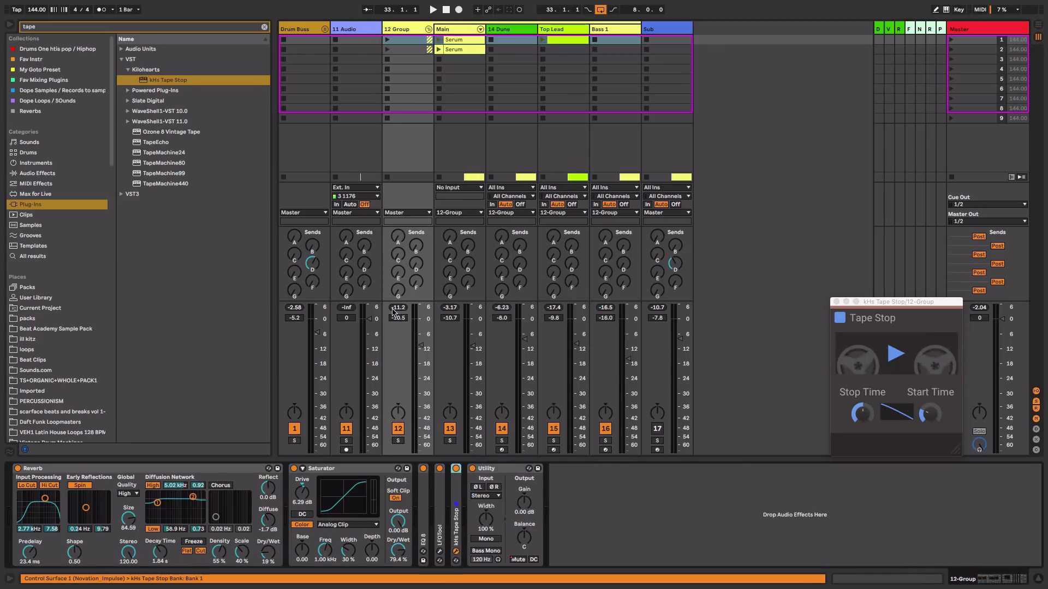
Clear the browser search and add a Compressor to the 12 Group chain after Tape Stop
click(264, 27)
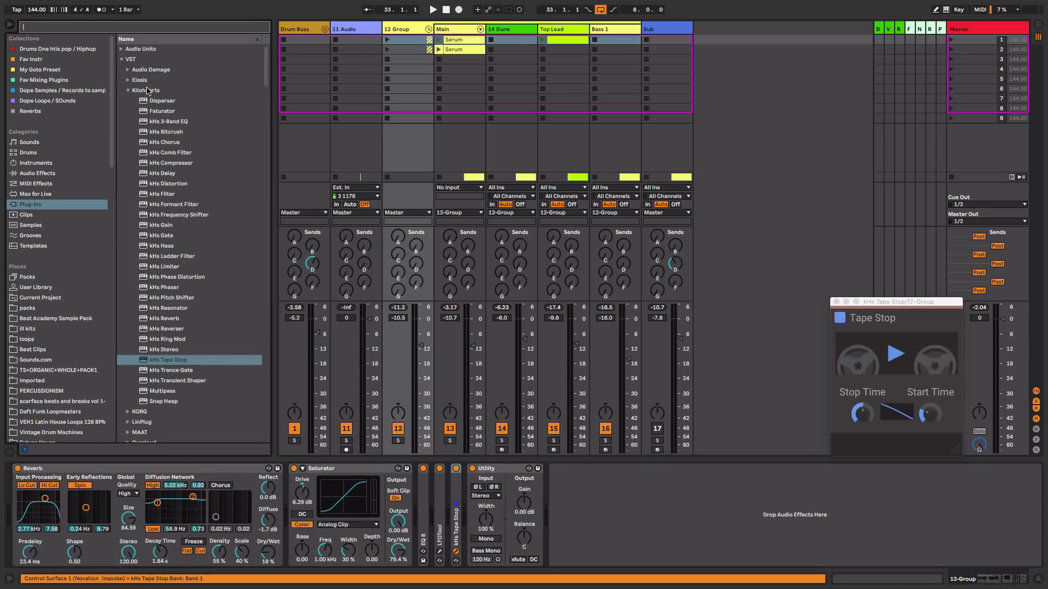
click(55, 173)
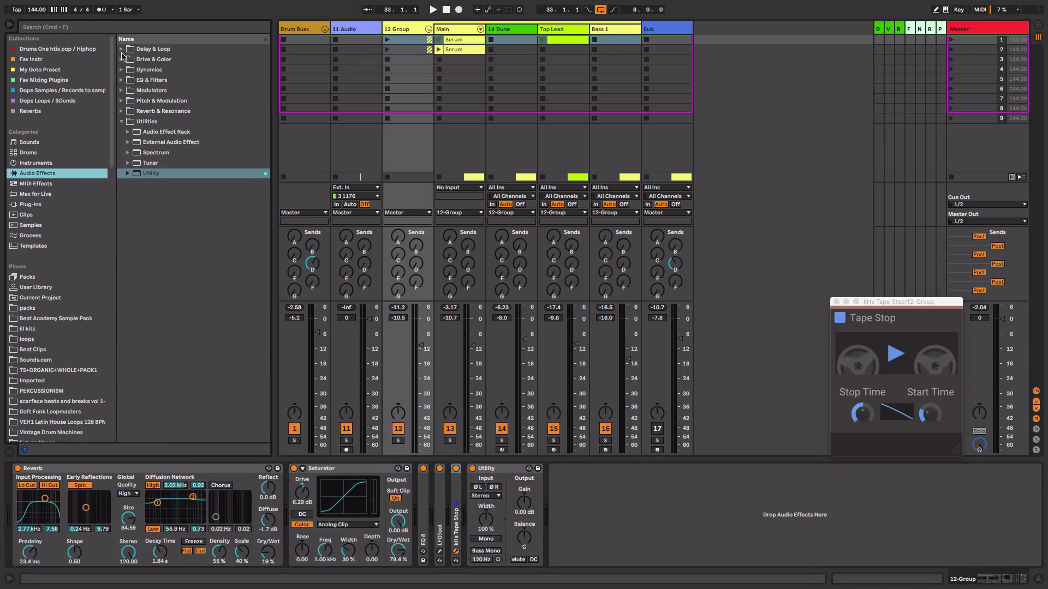
click(121, 71)
drag(154, 83, 467, 505)
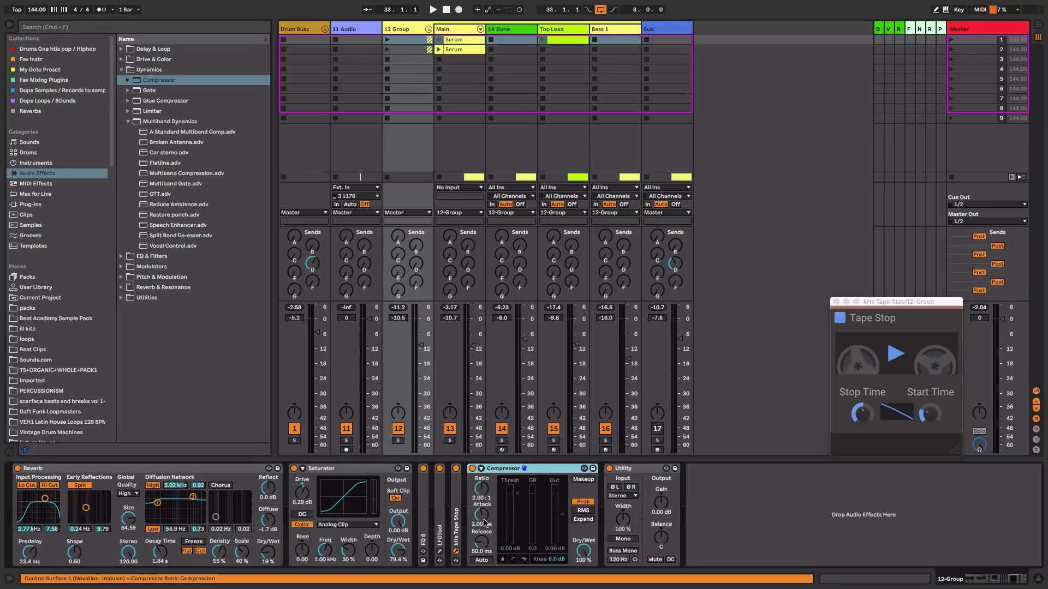
Enable the Compressor's sidechain from Ill Kick, lower its threshold to about -30 dB, and play it back
click(481, 469)
click(492, 496)
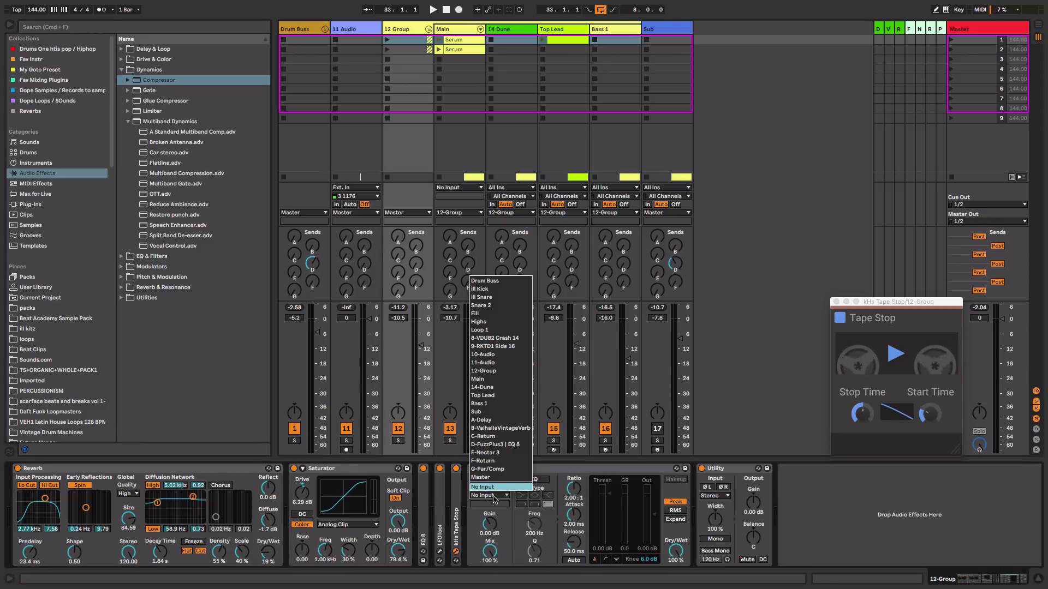
click(518, 289)
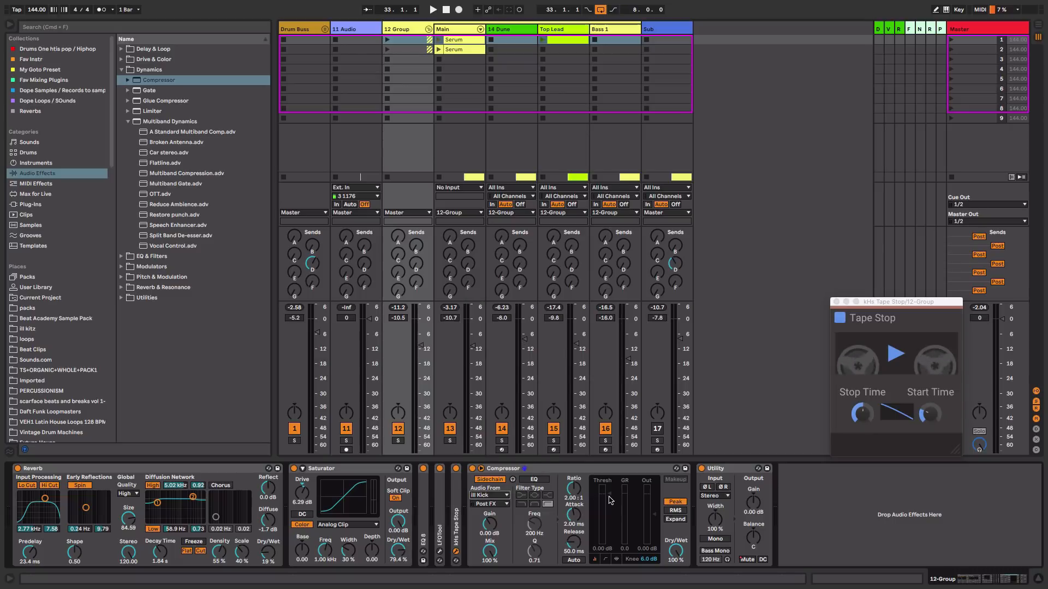
key(space)
drag(610, 500, 610, 537)
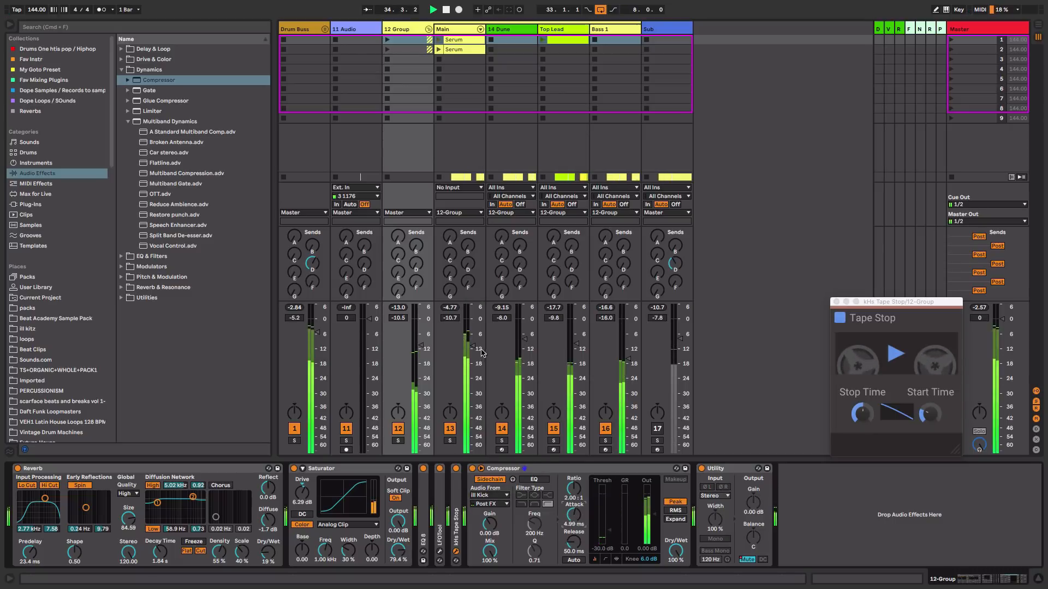
click(457, 469)
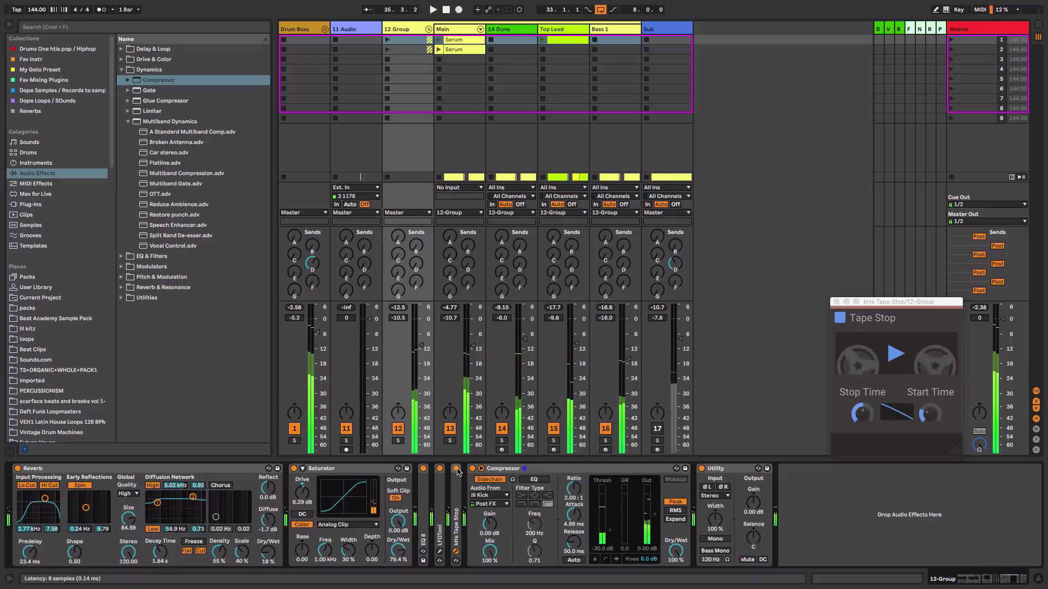
key(space)
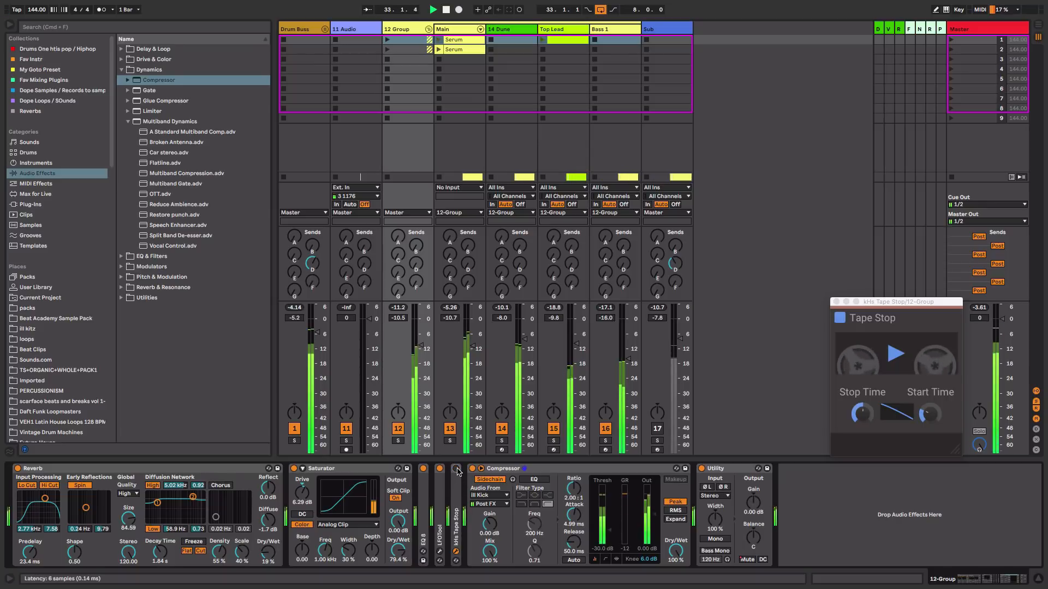
Delete the clip content on the synth and bass tracks from bar 33.3 to bar 34
key(Tab)
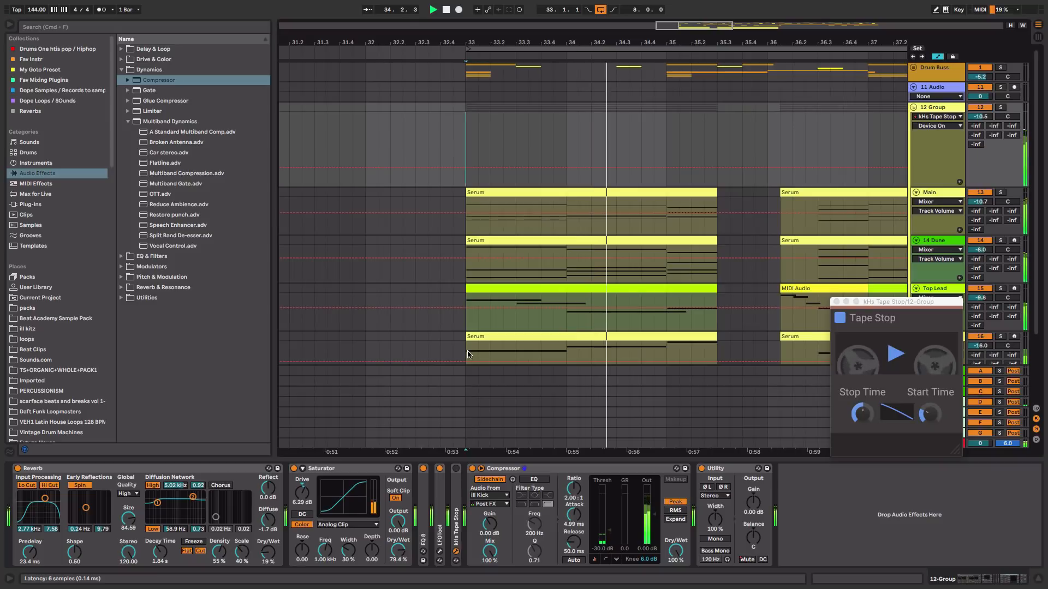
click(578, 212)
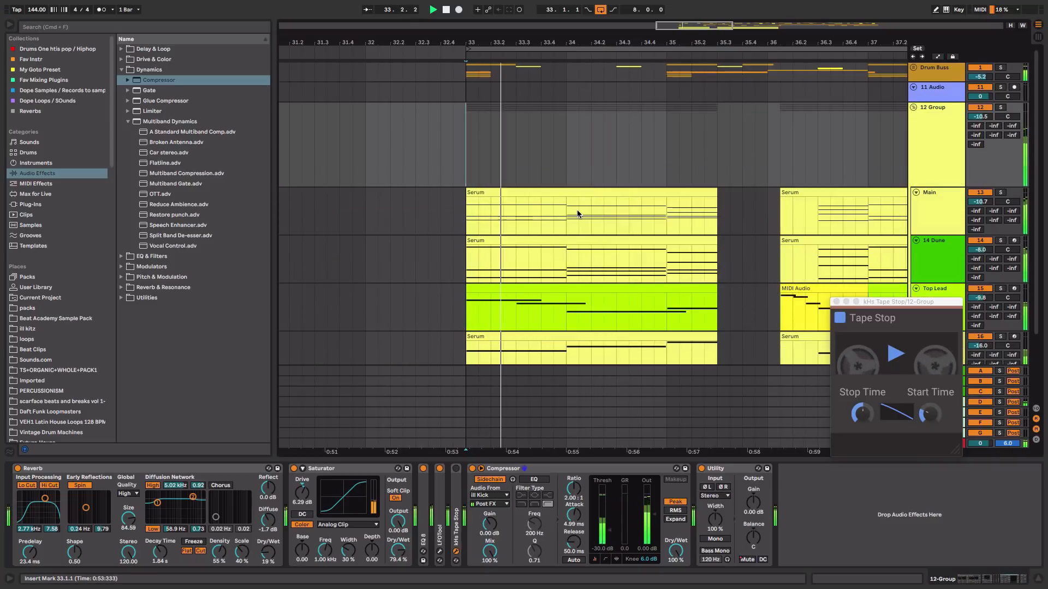
key(space)
drag(526, 221, 559, 345)
key(Delete)
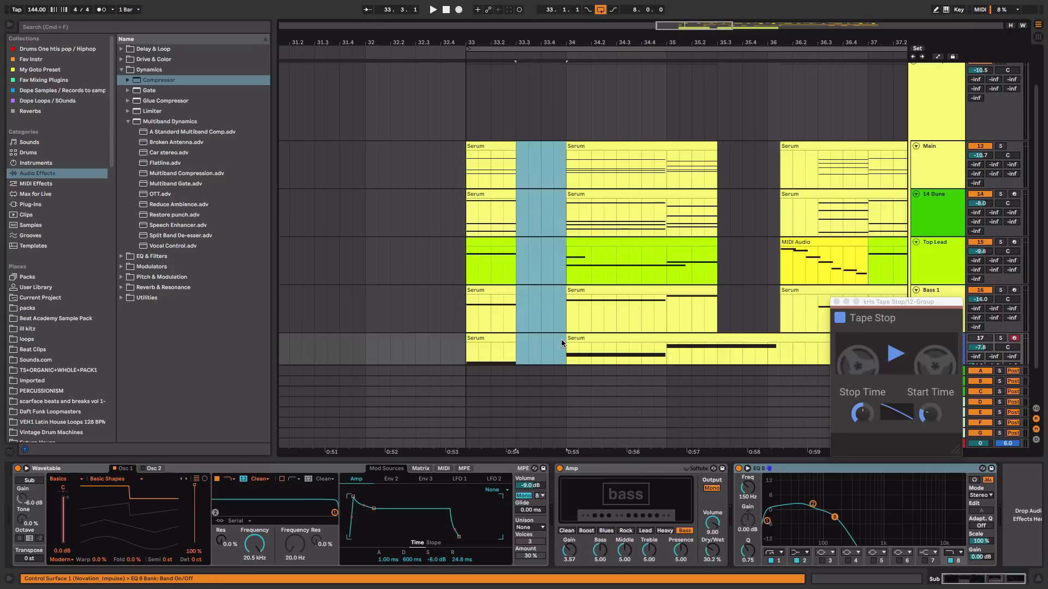
Play back the section and raise the 12 Group track volume to -8.5 dB
click(472, 322)
key(space)
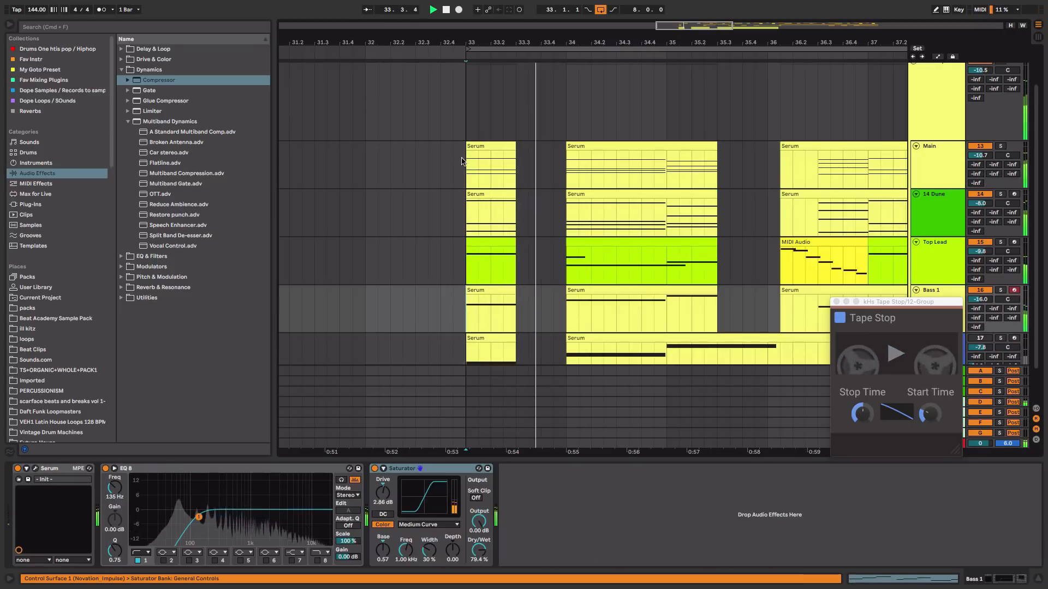
key(Tab)
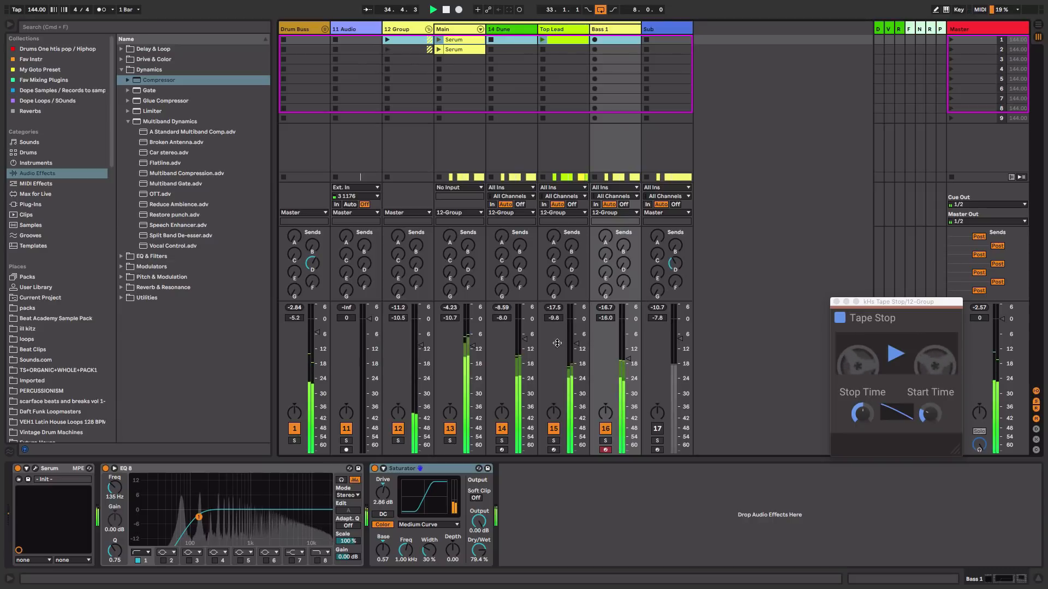
drag(420, 346, 421, 342)
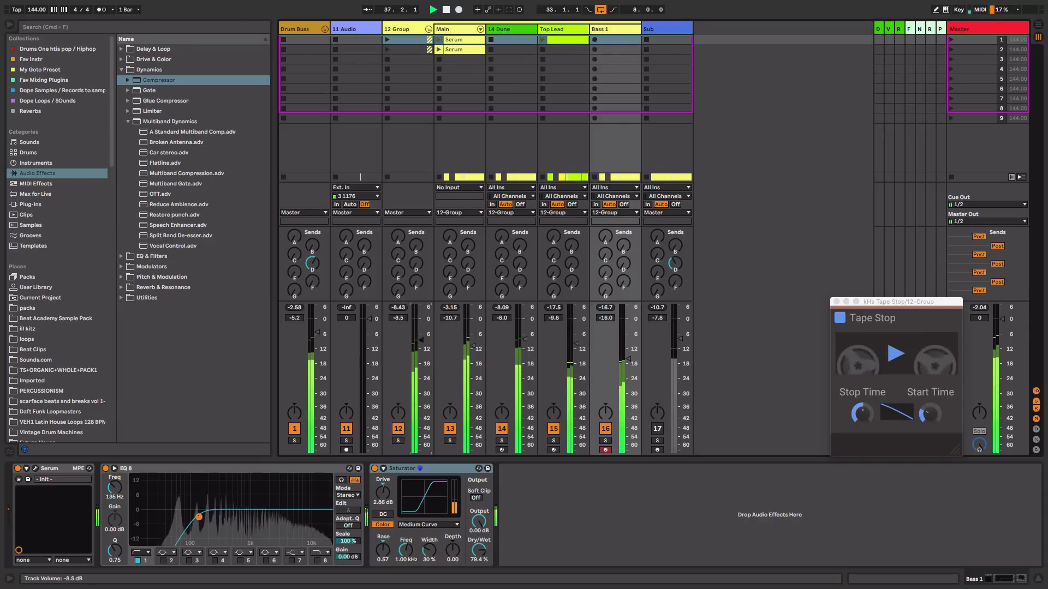
key(Tab)
key(space)
scroll(824, 236, up, 2)
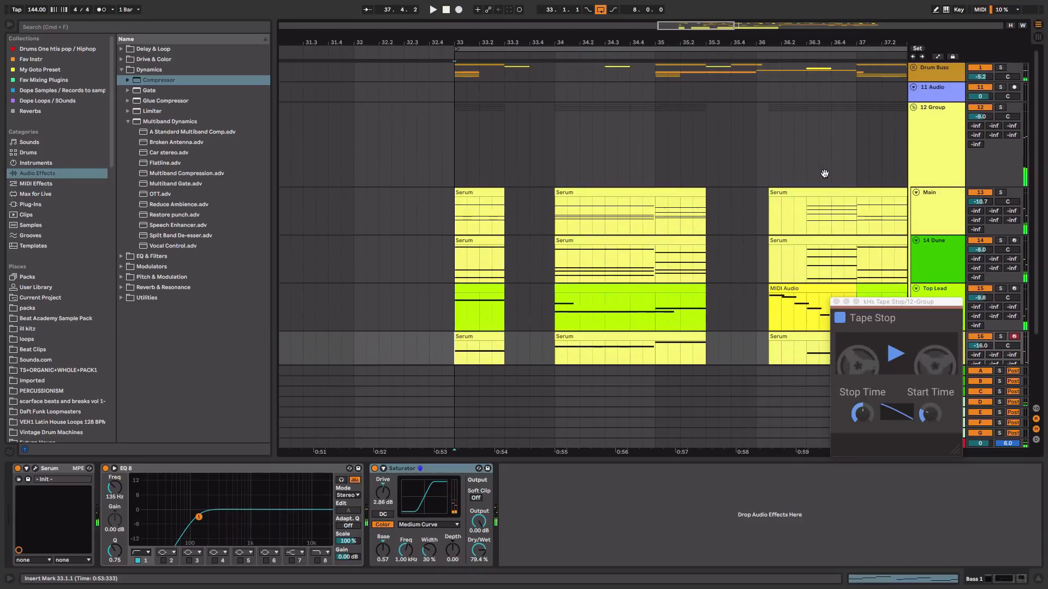
Fold the 12 Group track and play back the drop from bar 33
click(912, 108)
drag(504, 107, 559, 122)
mouse_move(584, 35)
mouse_down()
mouse_move(573, 22)
mouse_move(570, 44)
mouse_up()
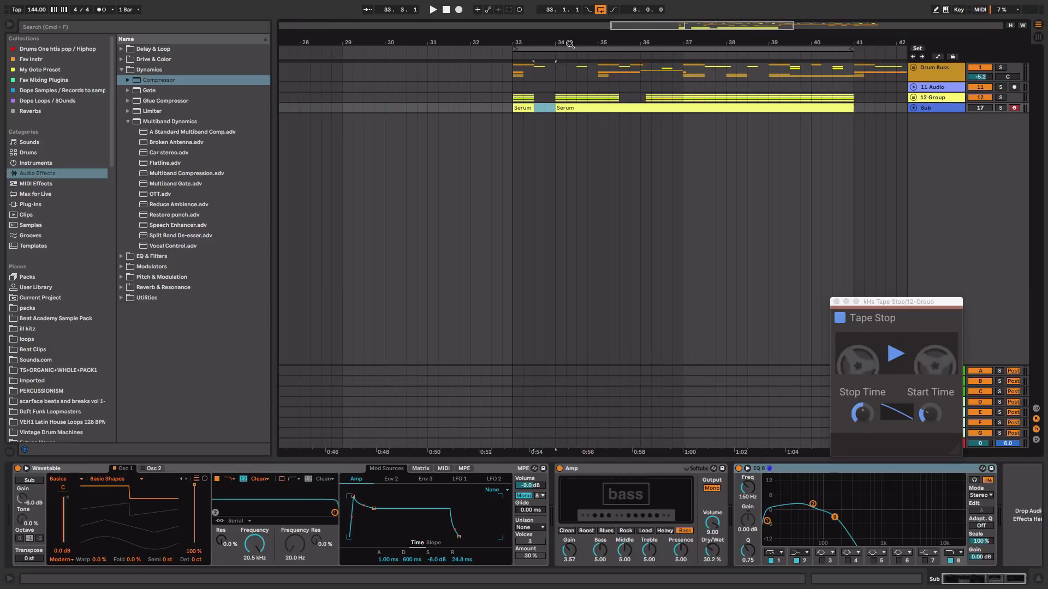
click(528, 86)
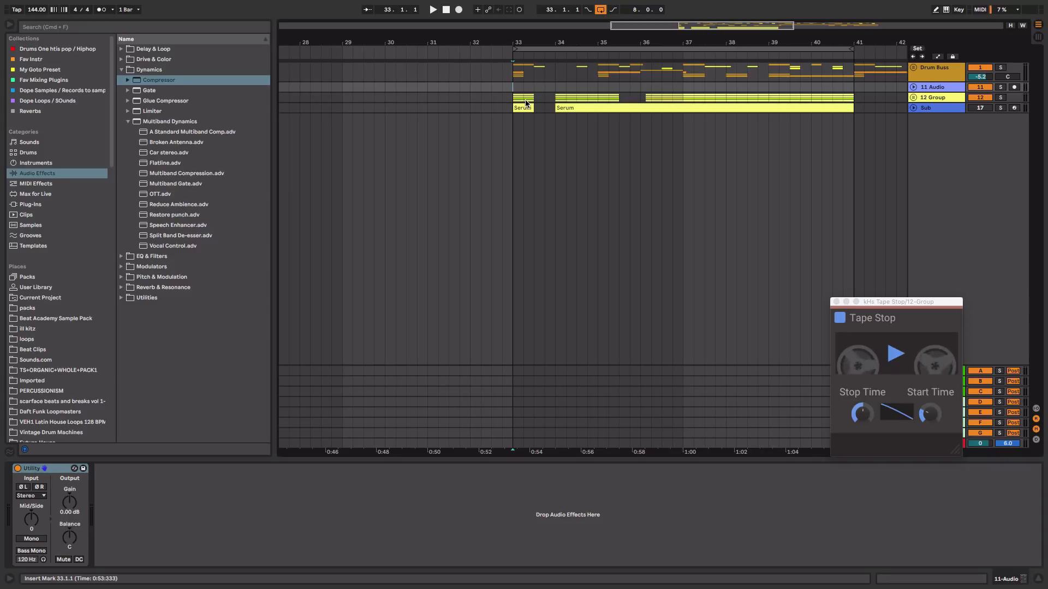
click(934, 98)
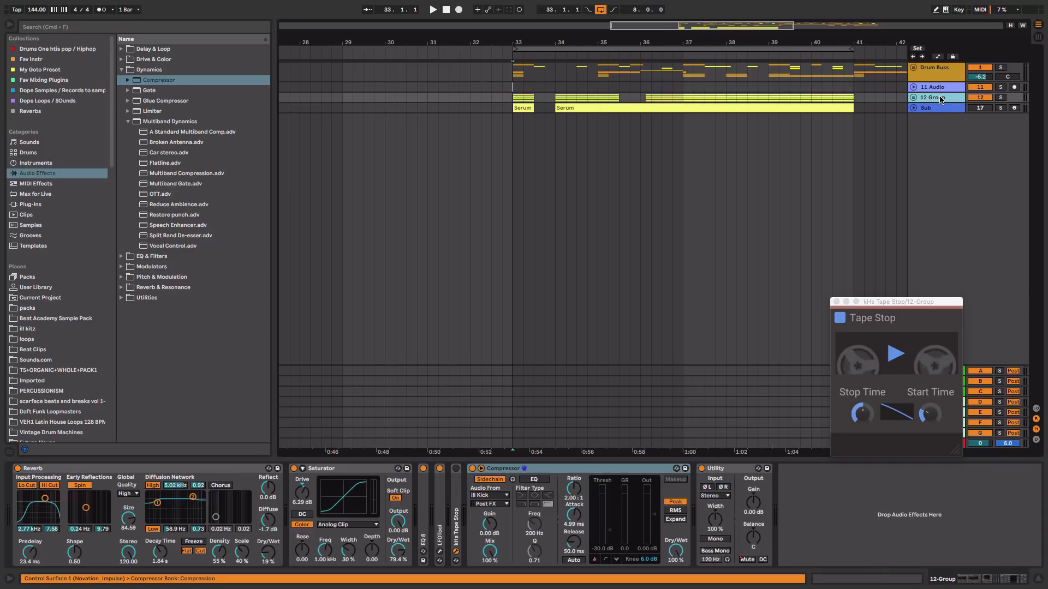
key(space)
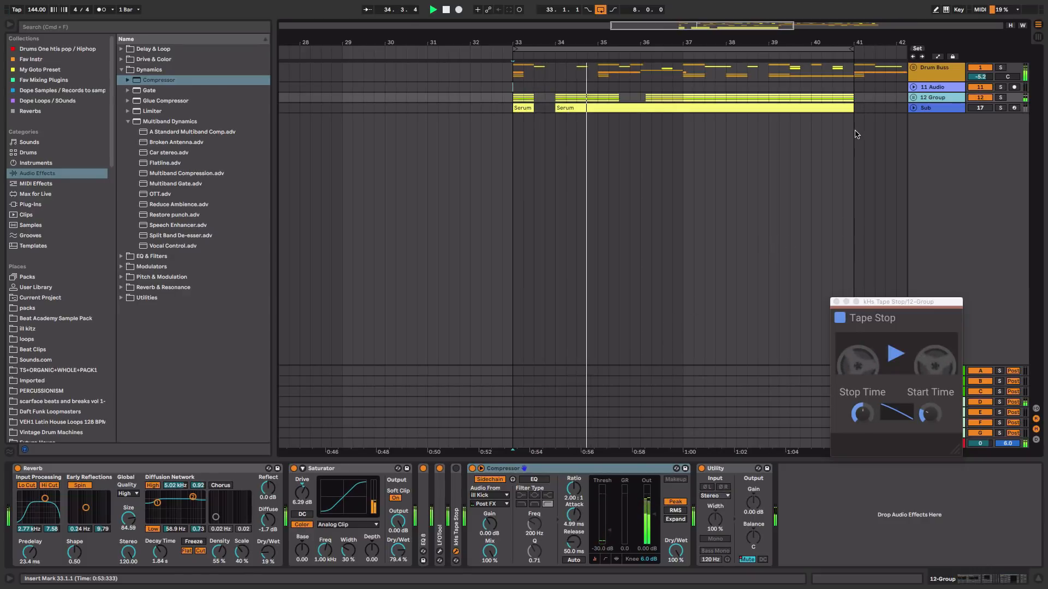
Activate the Sub track and lower its volume to -11.8 dB during playback
key(Tab)
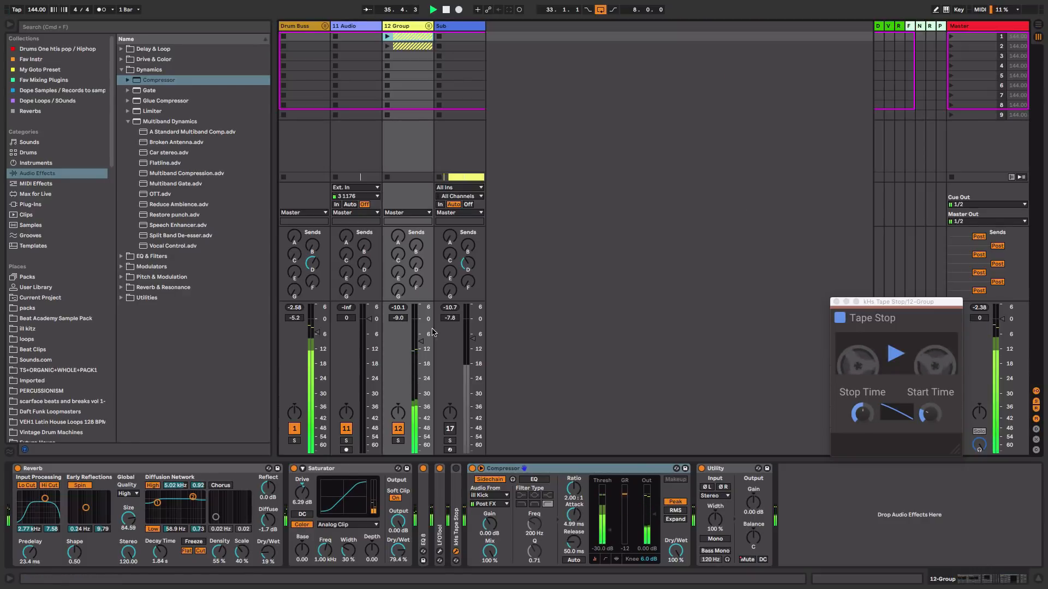
click(449, 429)
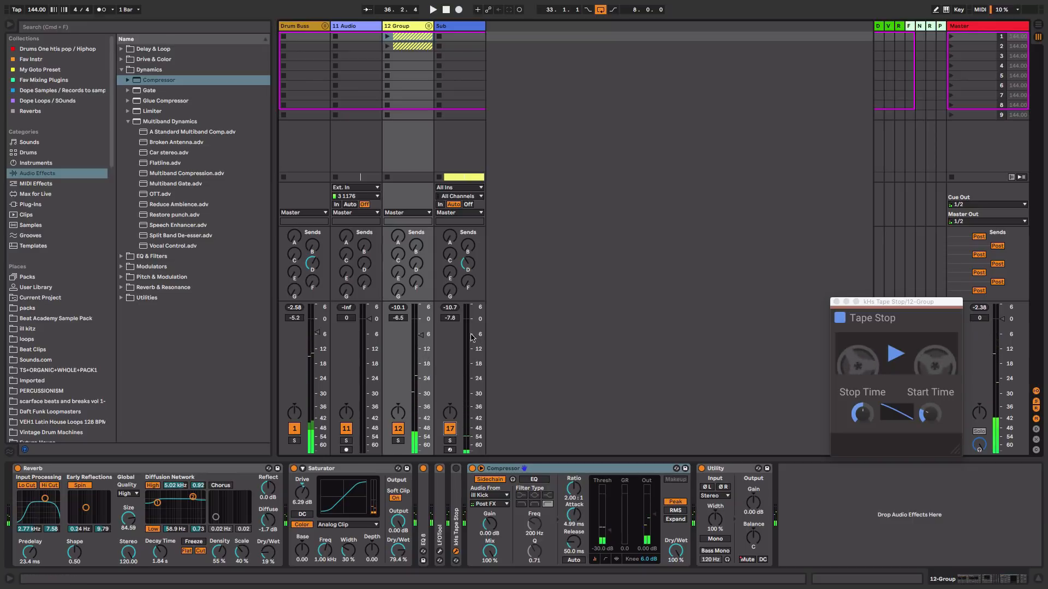
key(space)
drag(472, 338, 473, 349)
key(Tab)
key(Tab)
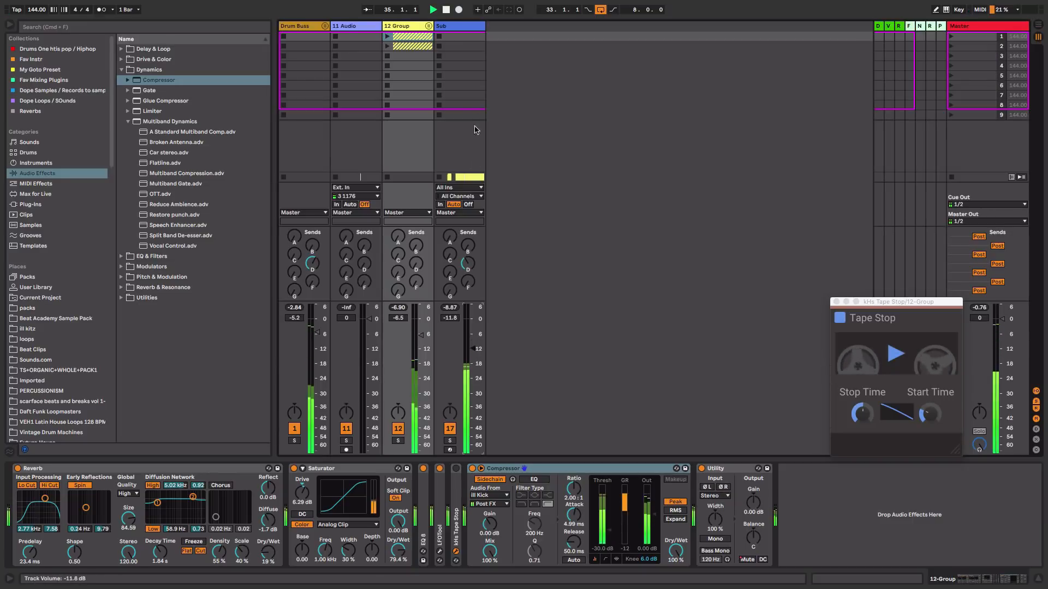
Unfold the 12 Group to play back its synth layers, then fold it and return to the arrangement
click(446, 27)
click(429, 26)
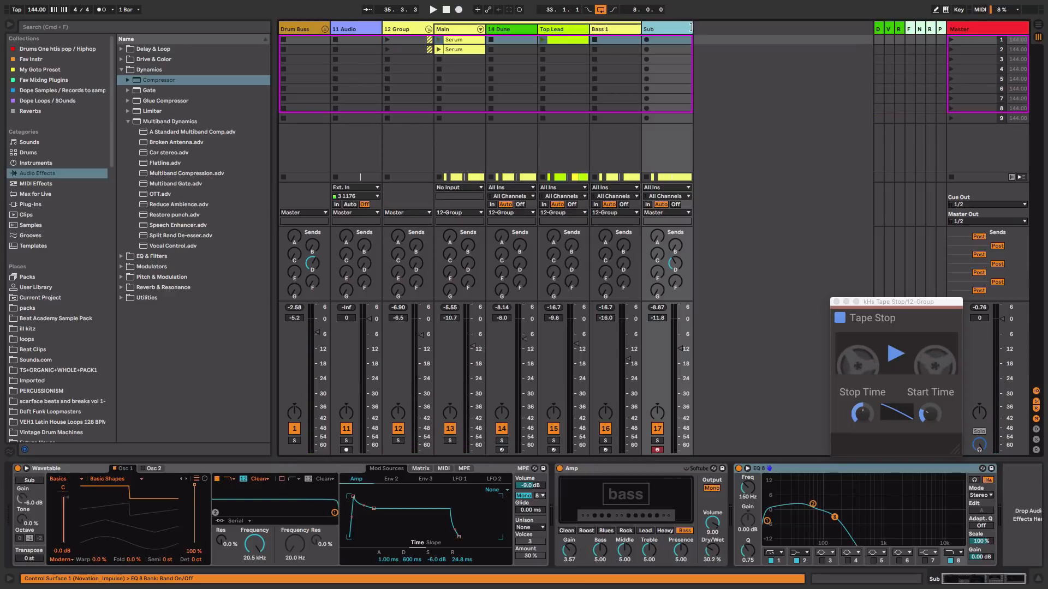
drag(663, 33, 630, 30)
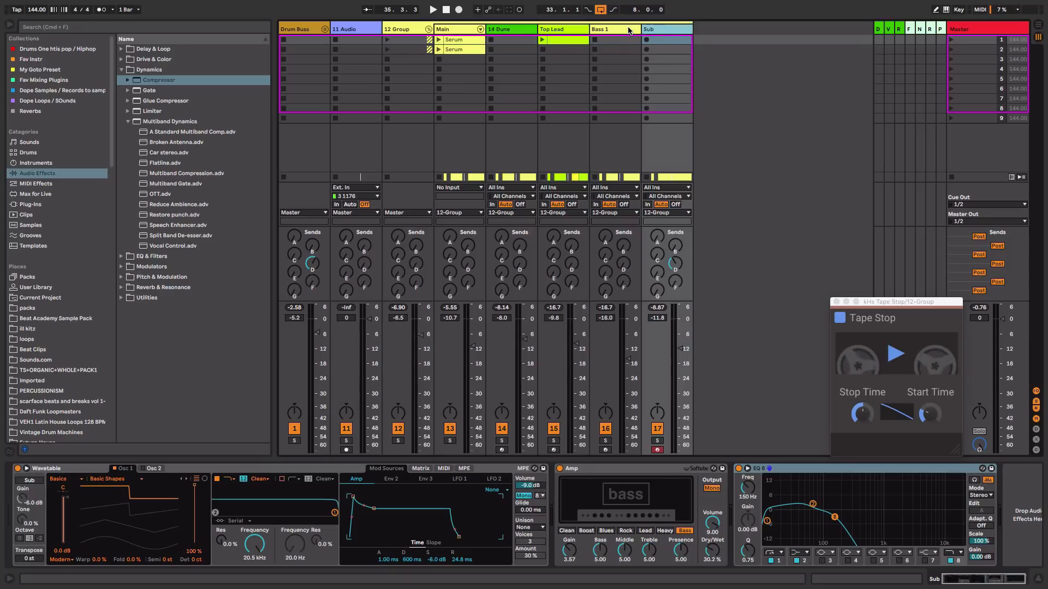
key(space)
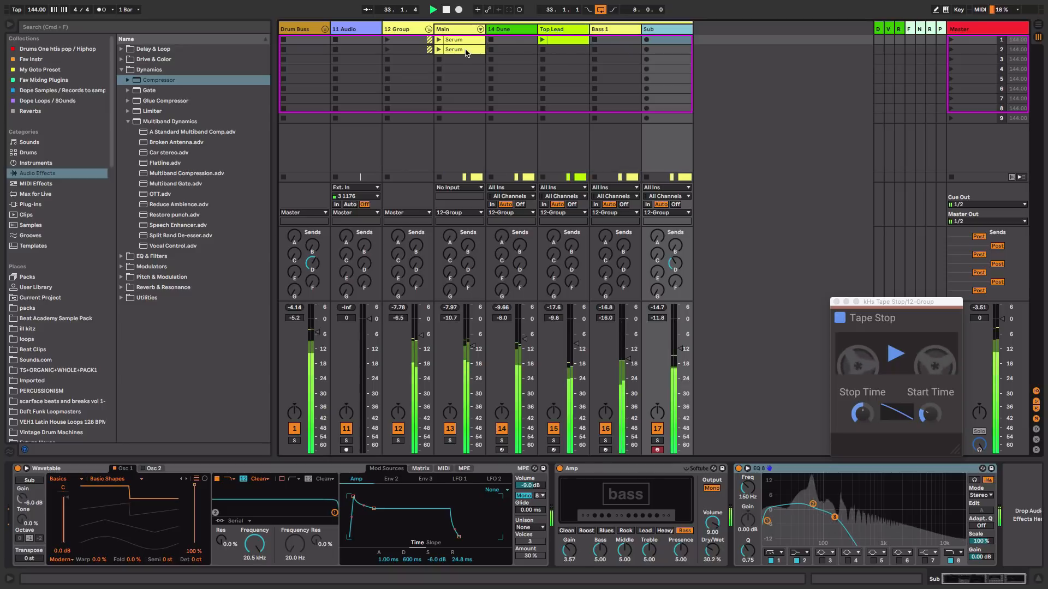
click(428, 30)
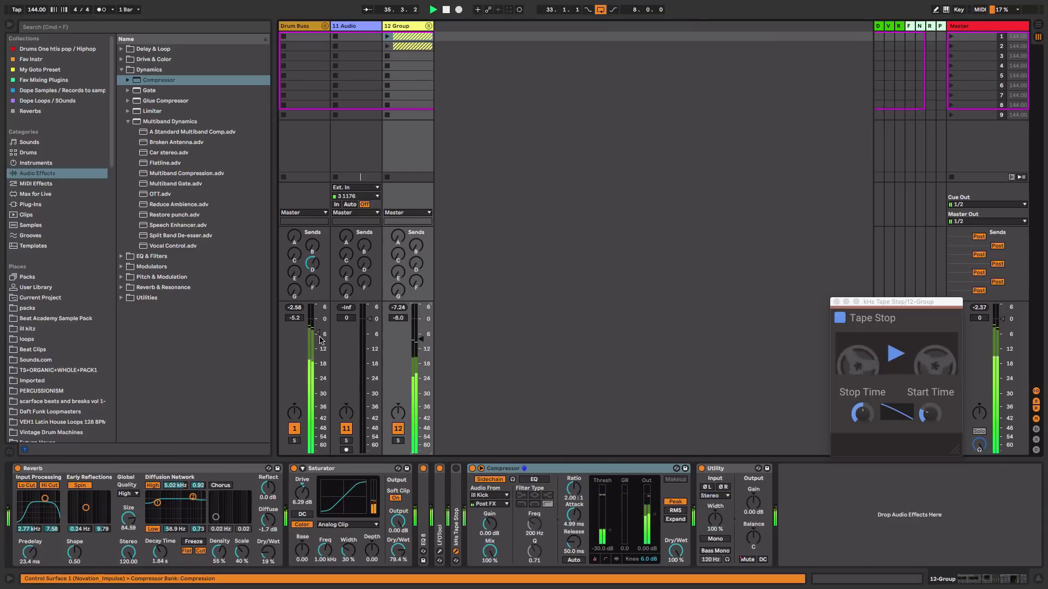
key(Tab)
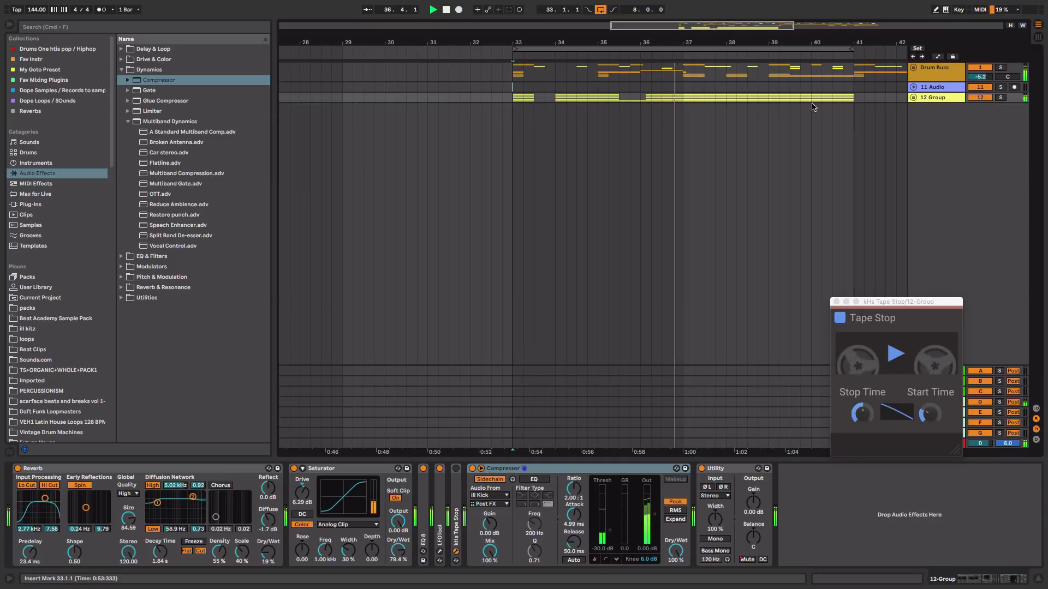
key(space)
Delete the Sub track content from bar 35.3 to bar 36 to match the gap in the other layers
scroll(629, 158, down, 2)
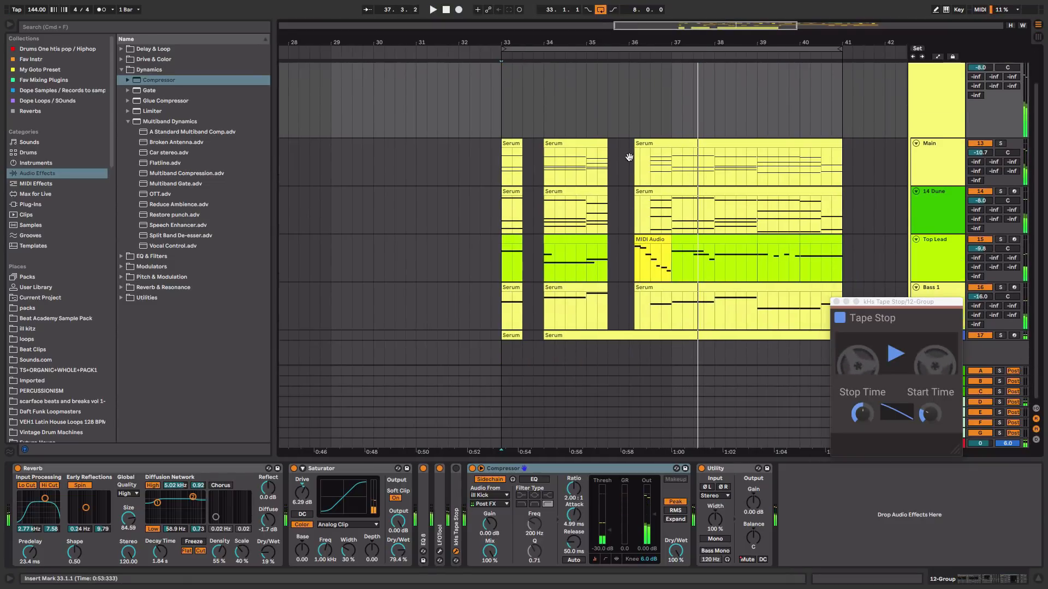
drag(611, 326, 633, 356)
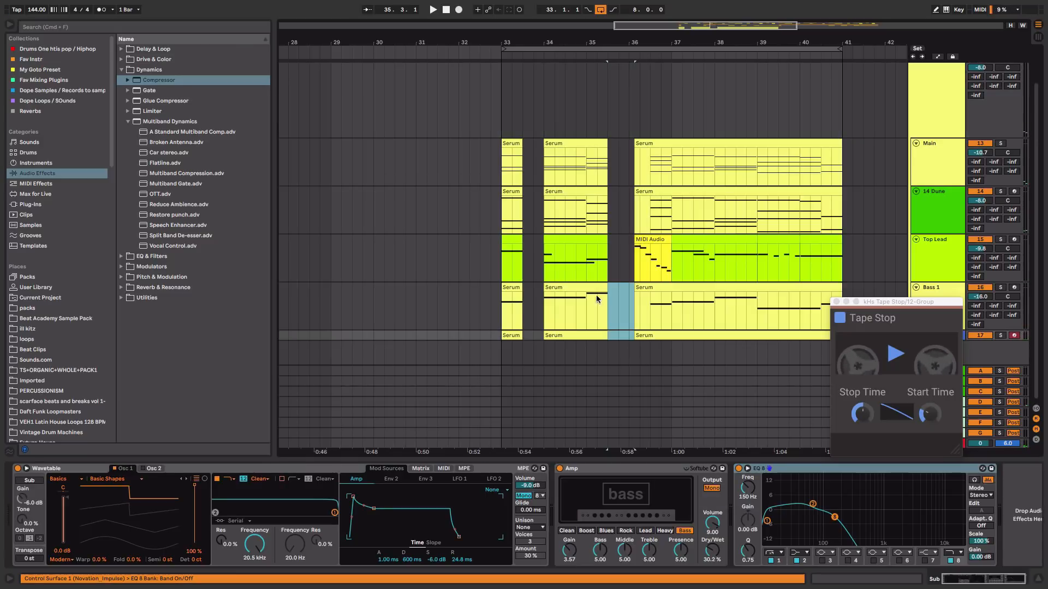
click(520, 183)
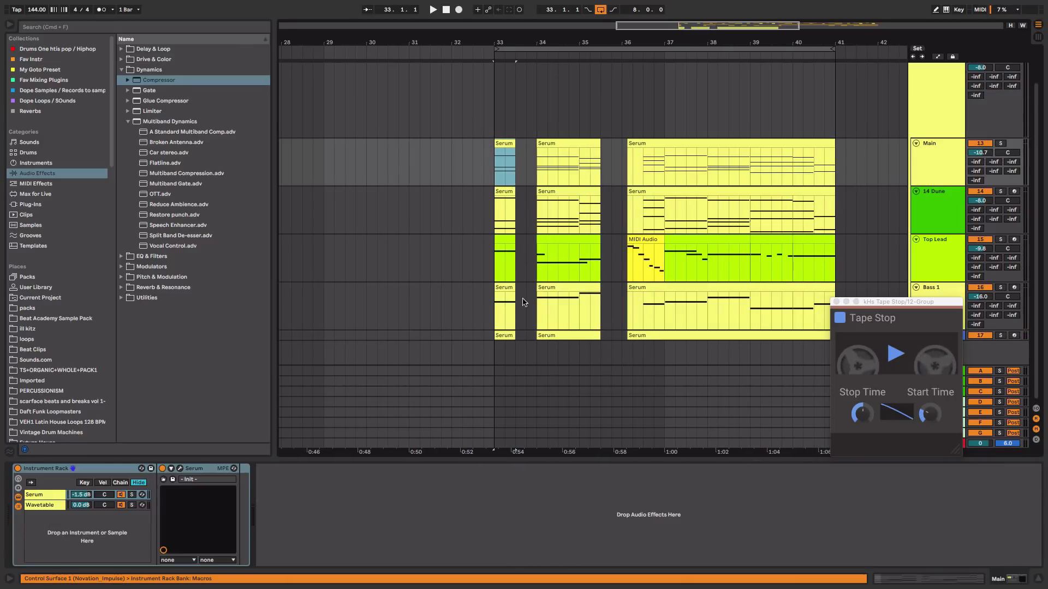
Select bar 33 to bar 34 across the synth tracks and play back the drop
shift+click(510, 284)
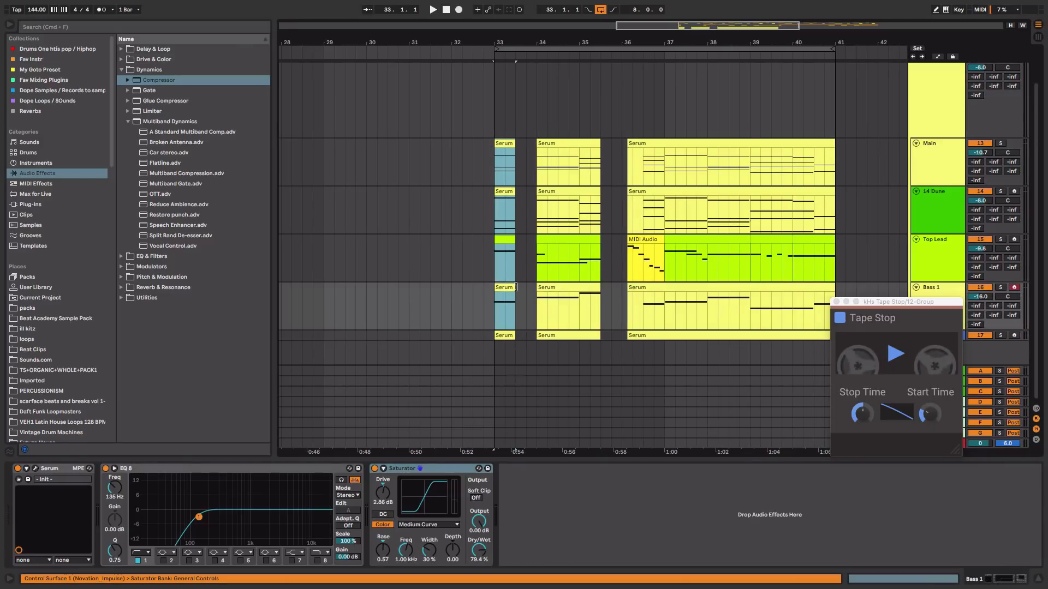
drag(515, 287, 530, 294)
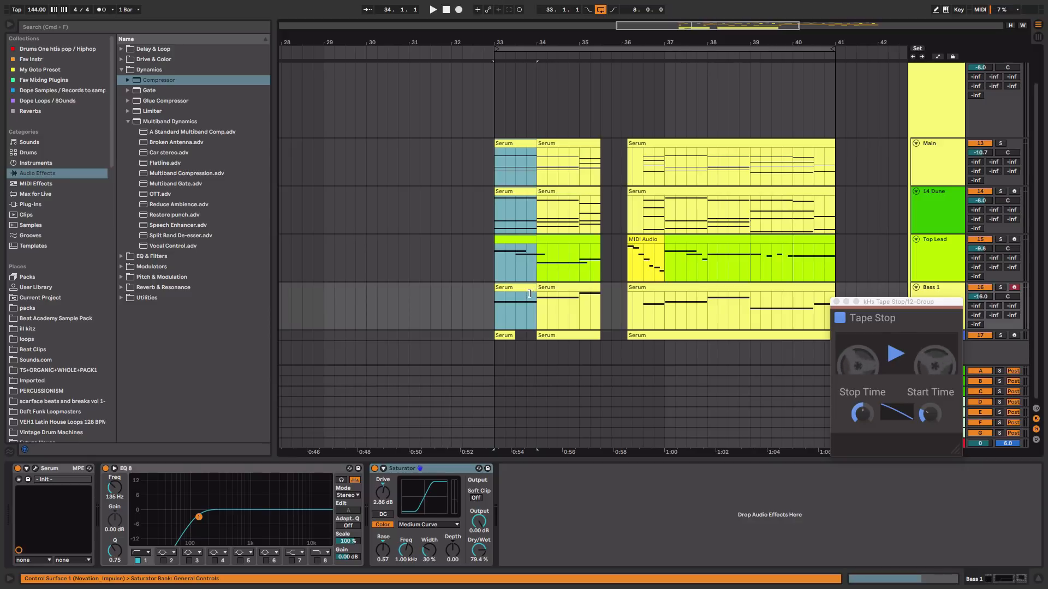
key(space)
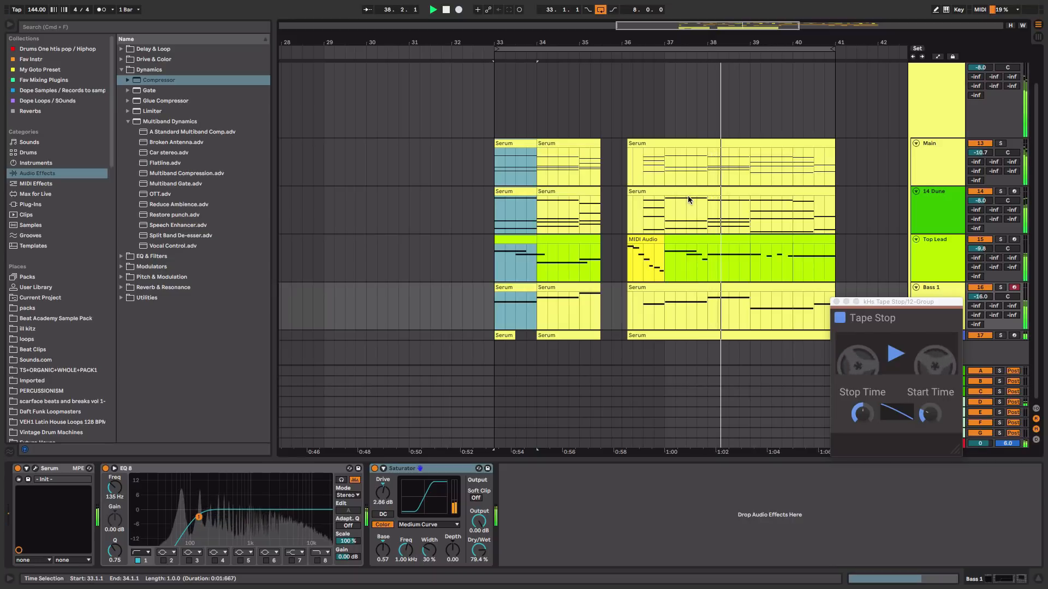
scroll(873, 133, up, 2)
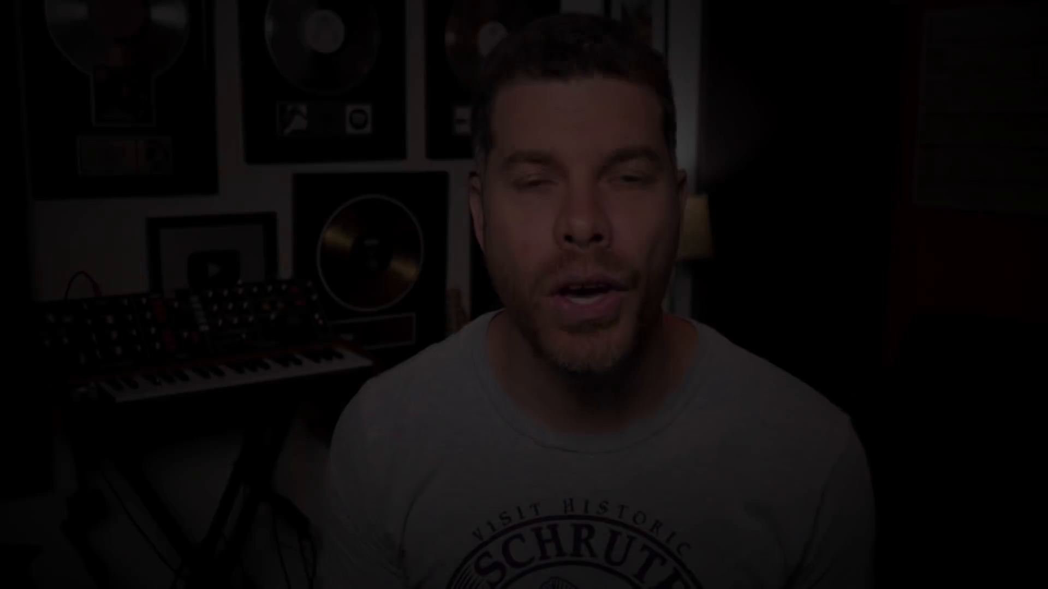